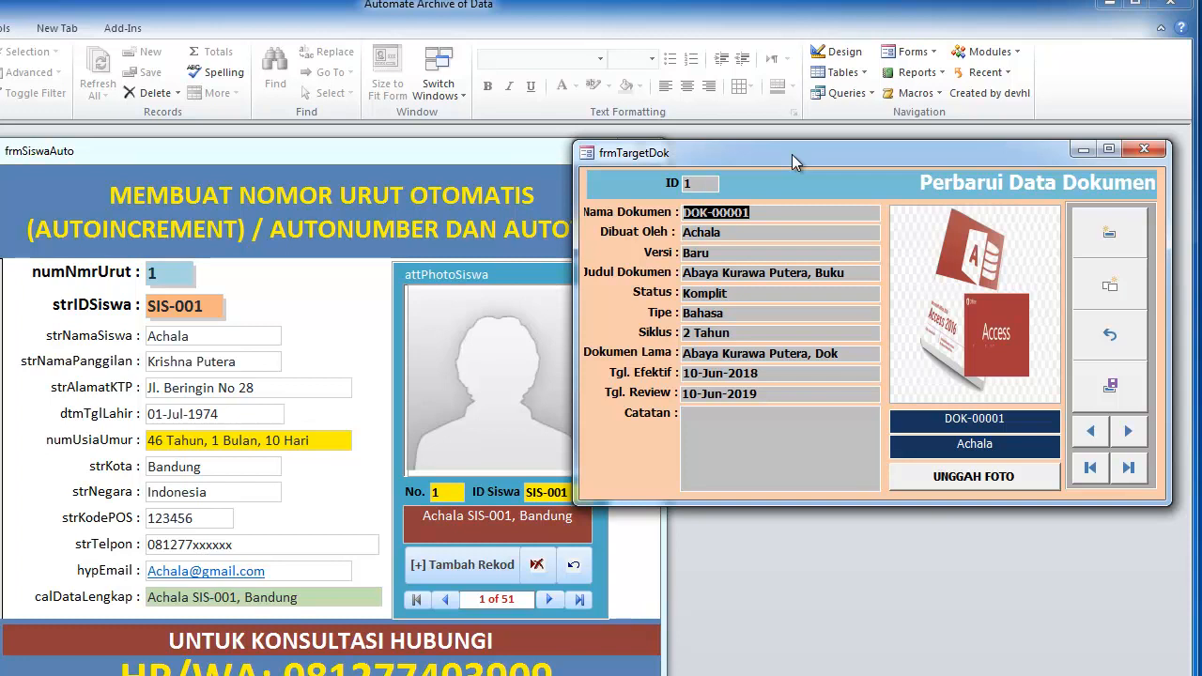
Browse forward and back through the document records in frmTargetDok and close the form
left_click_drag(792, 154, 743, 194)
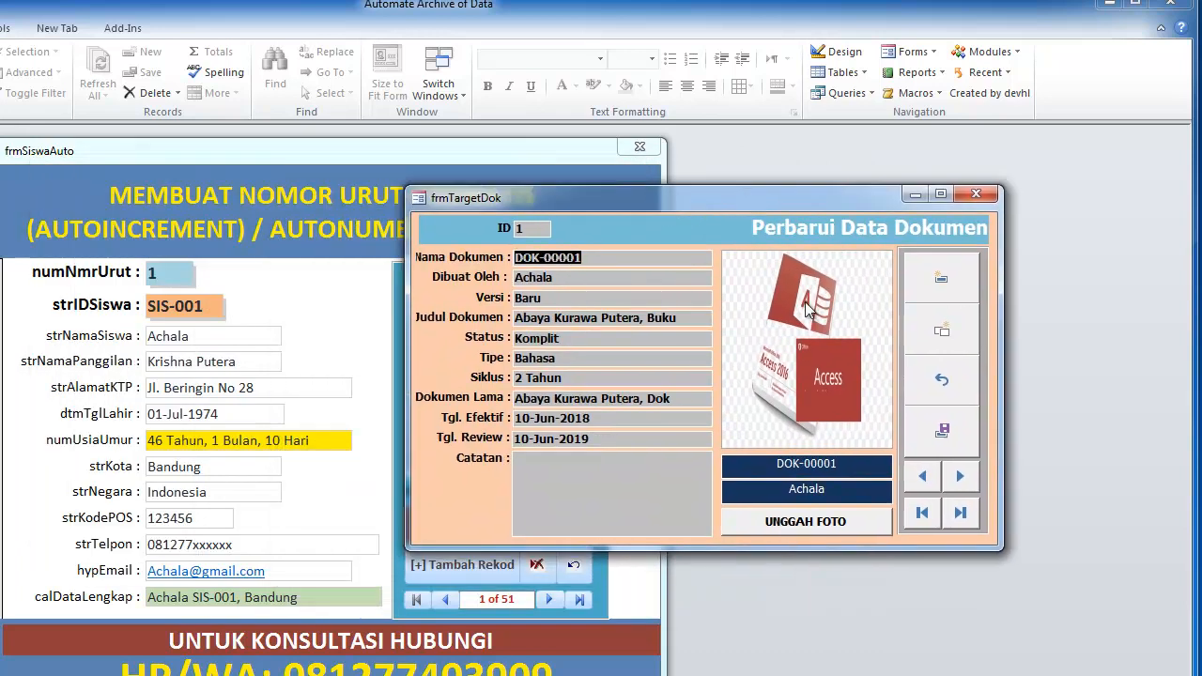
left_click(968, 480)
left_click(968, 480)
left_click(967, 480)
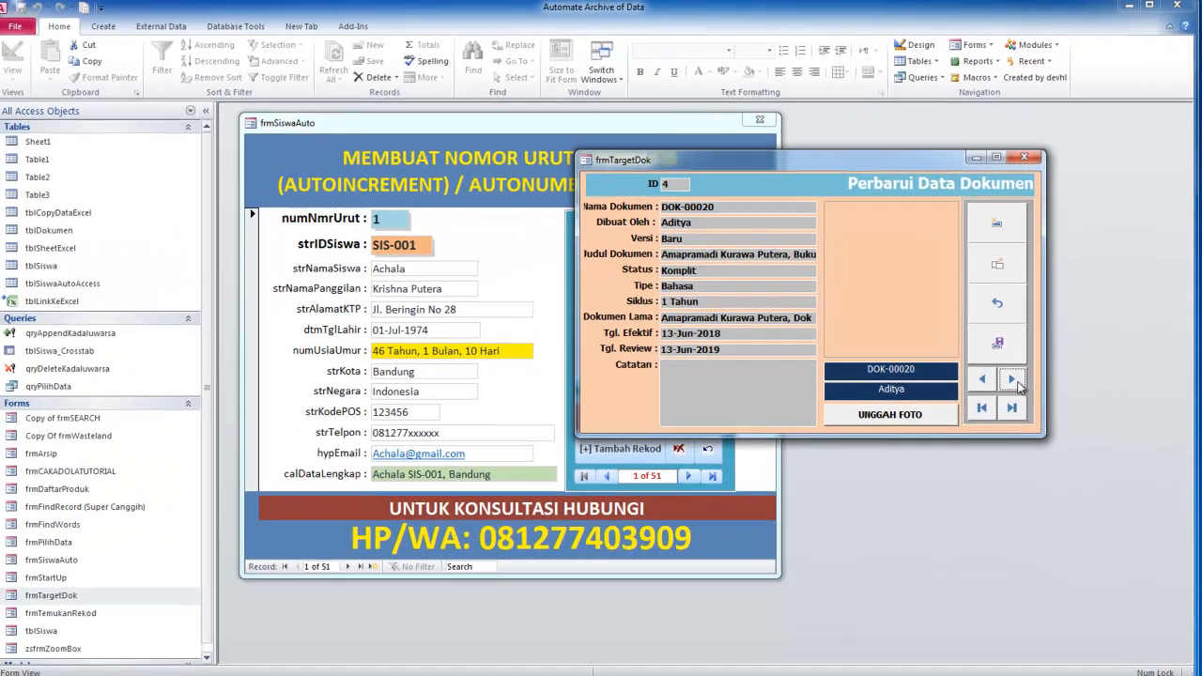
left_click(982, 406)
left_click(988, 380)
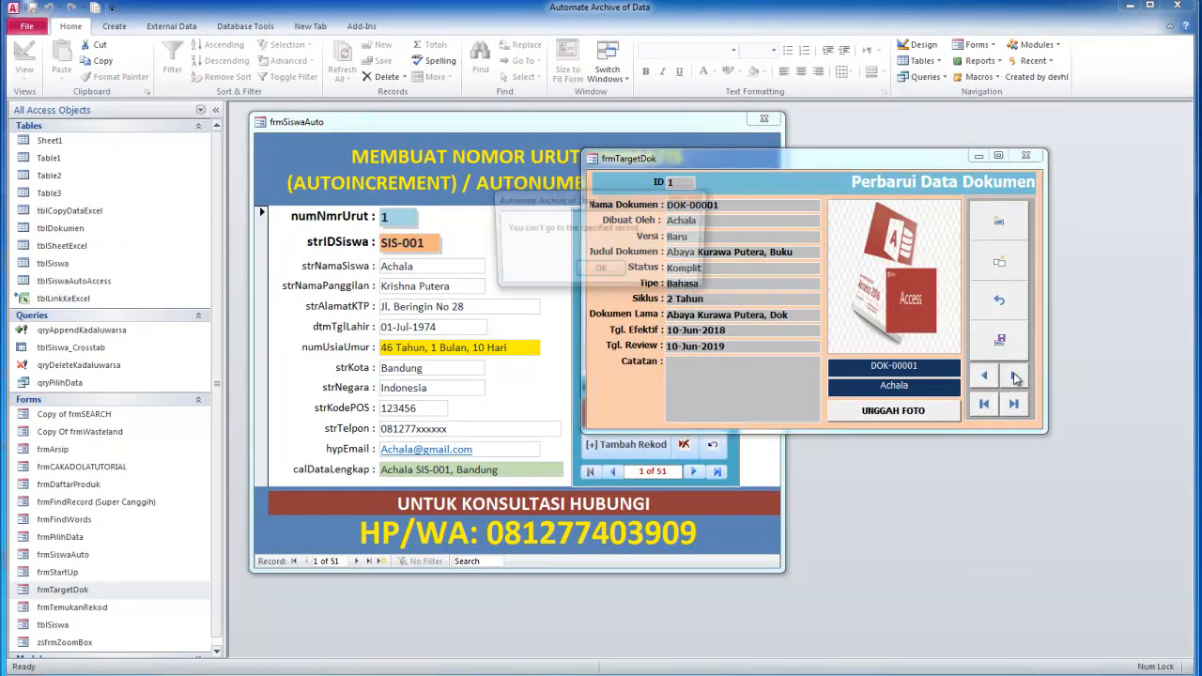
left_click(606, 272)
left_click(1027, 156)
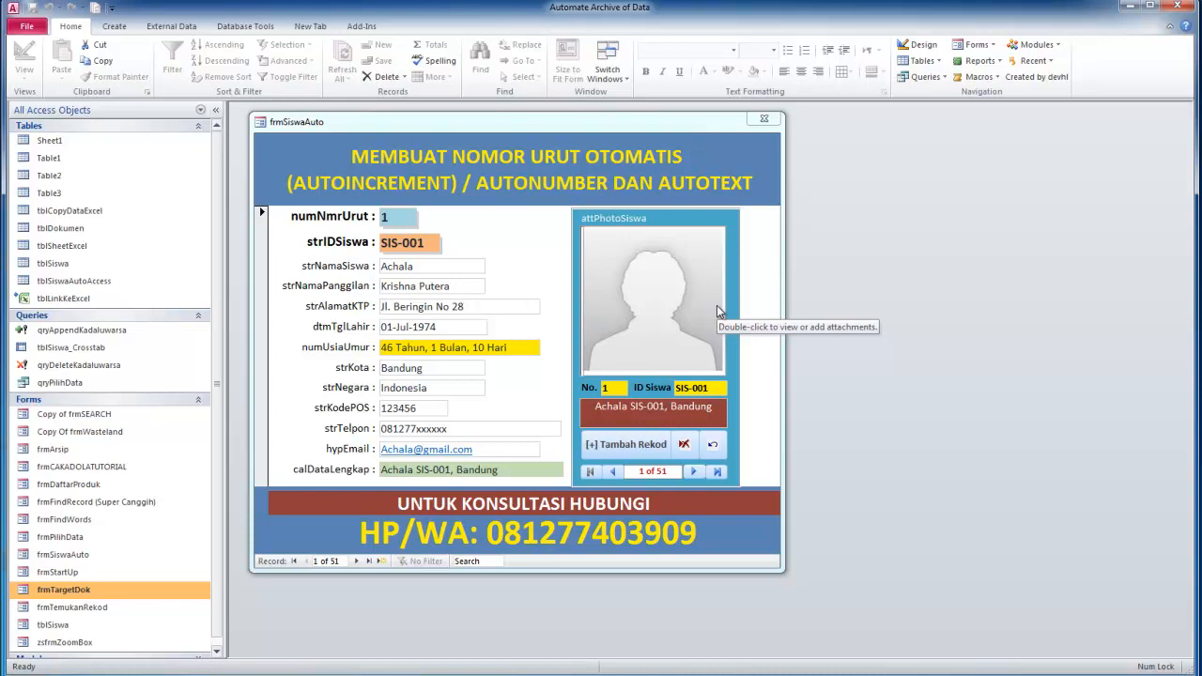
Show the second student record in frmSiswaAuto, and reopen frmTargetDok to browse to document DOK-00003
left_click_drag(763, 129, 824, 143)
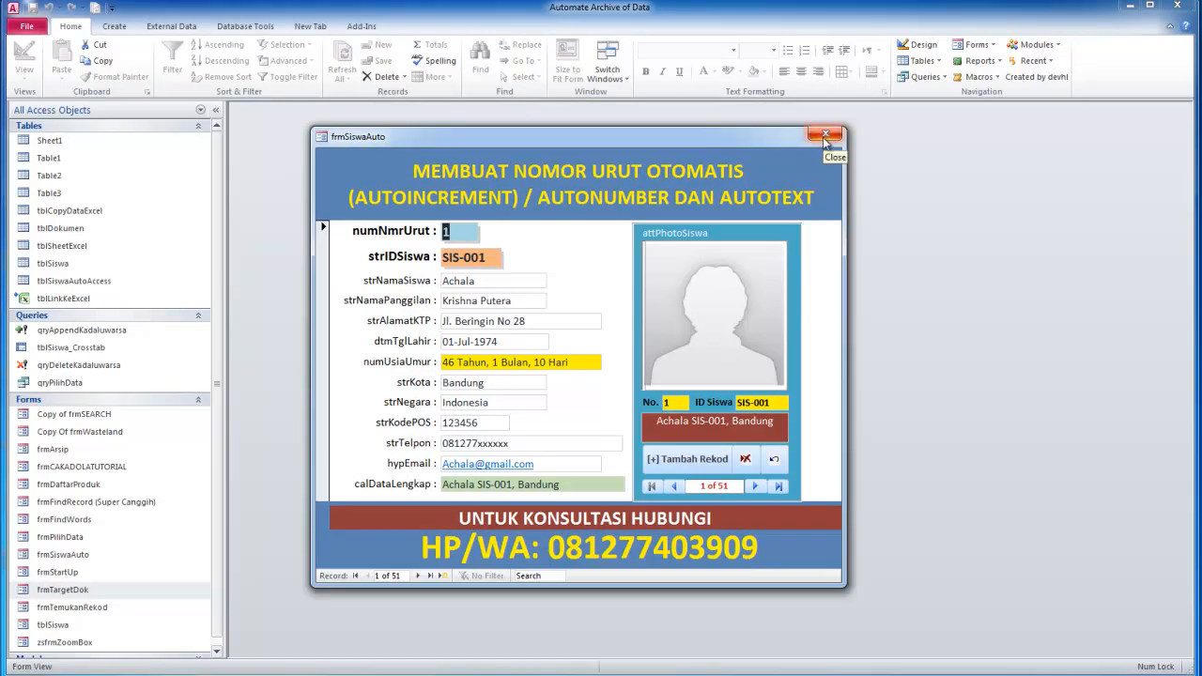
left_click(757, 487)
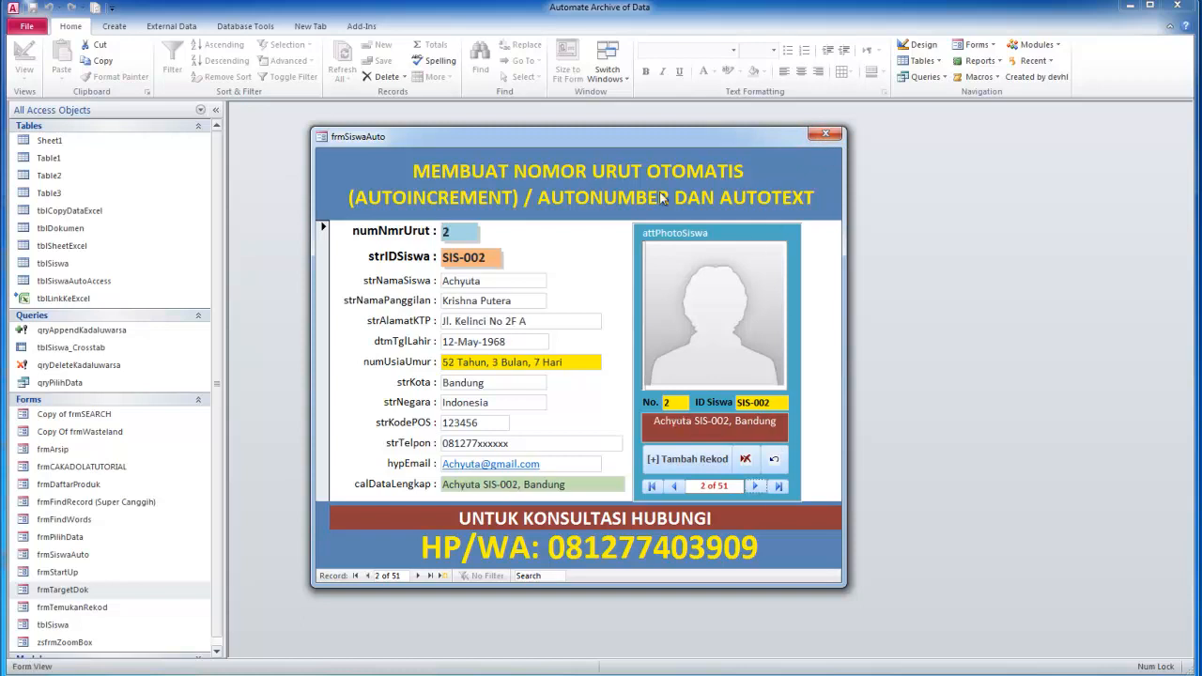
double_click(85, 592)
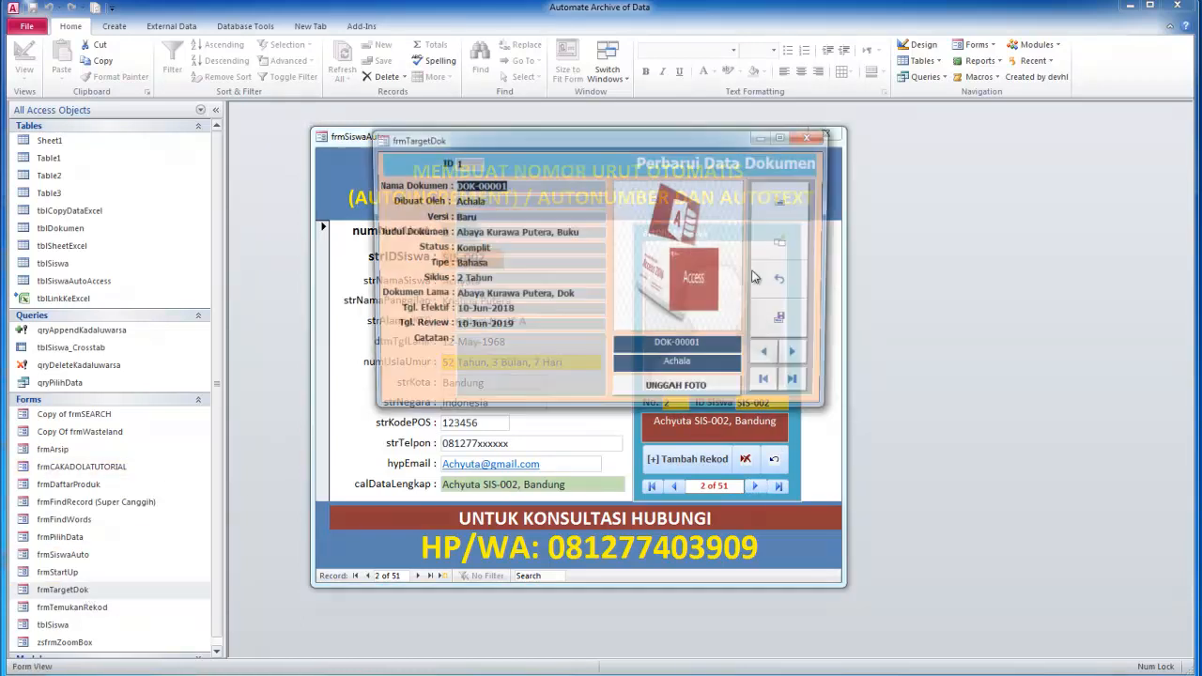
left_click_drag(692, 165, 647, 138)
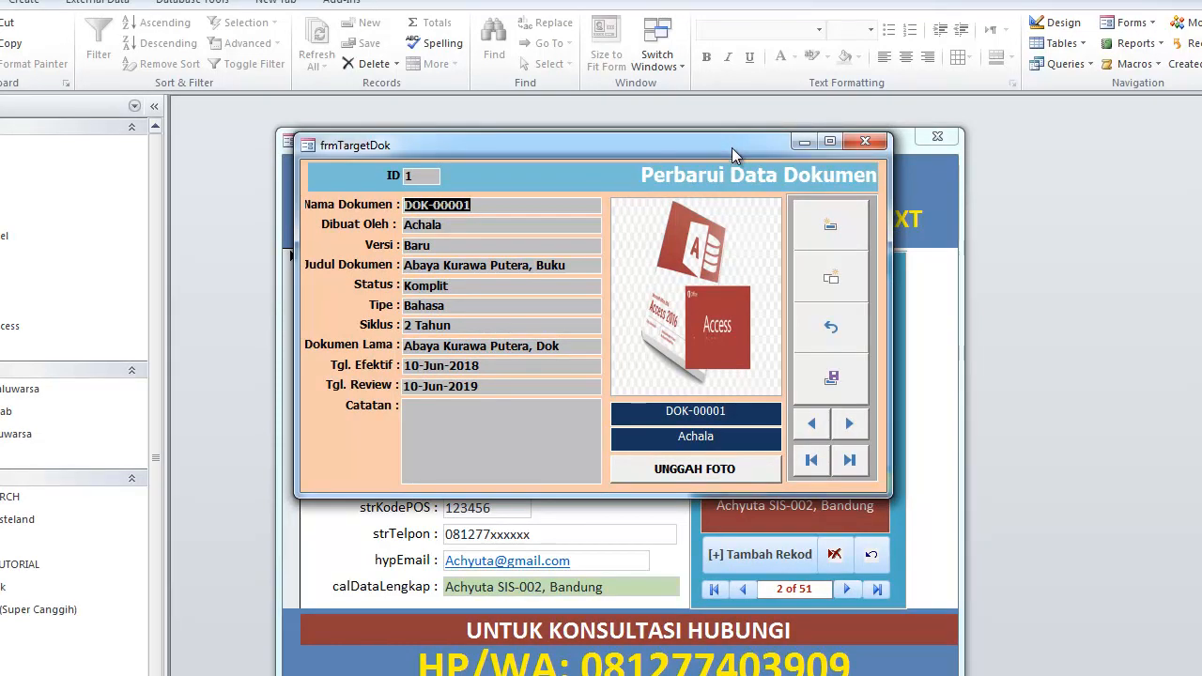
left_click_drag(730, 144, 764, 196)
left_click(886, 479)
left_click(886, 479)
left_click(849, 480)
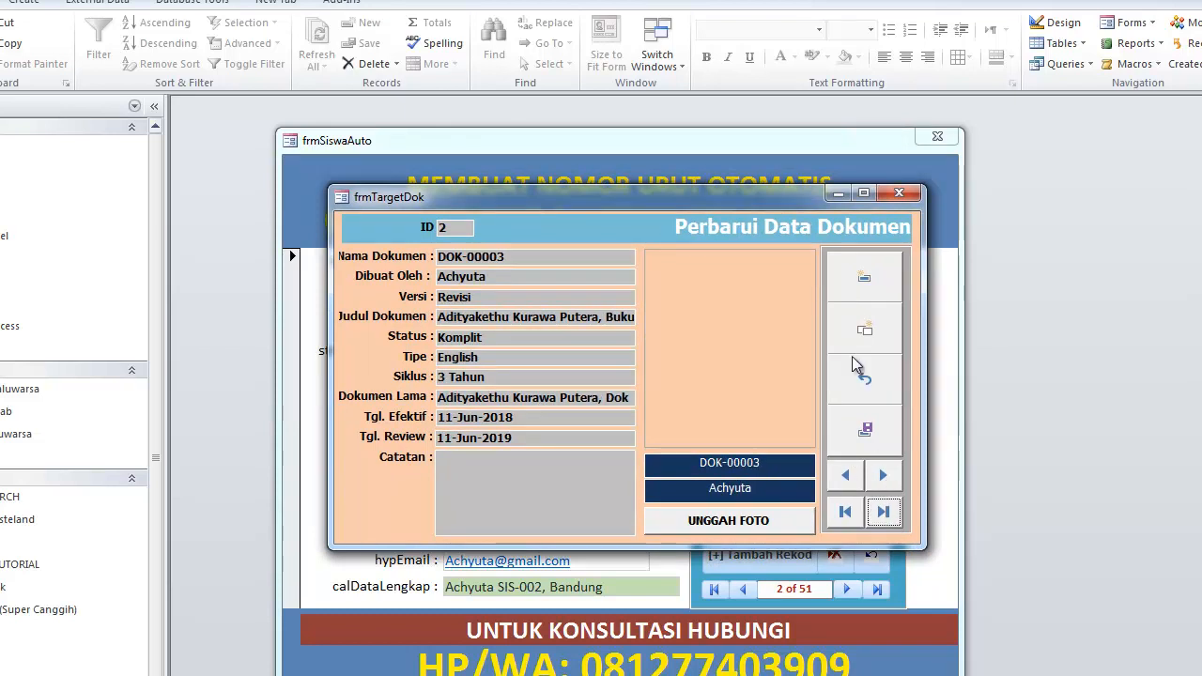
left_click_drag(486, 194, 480, 263)
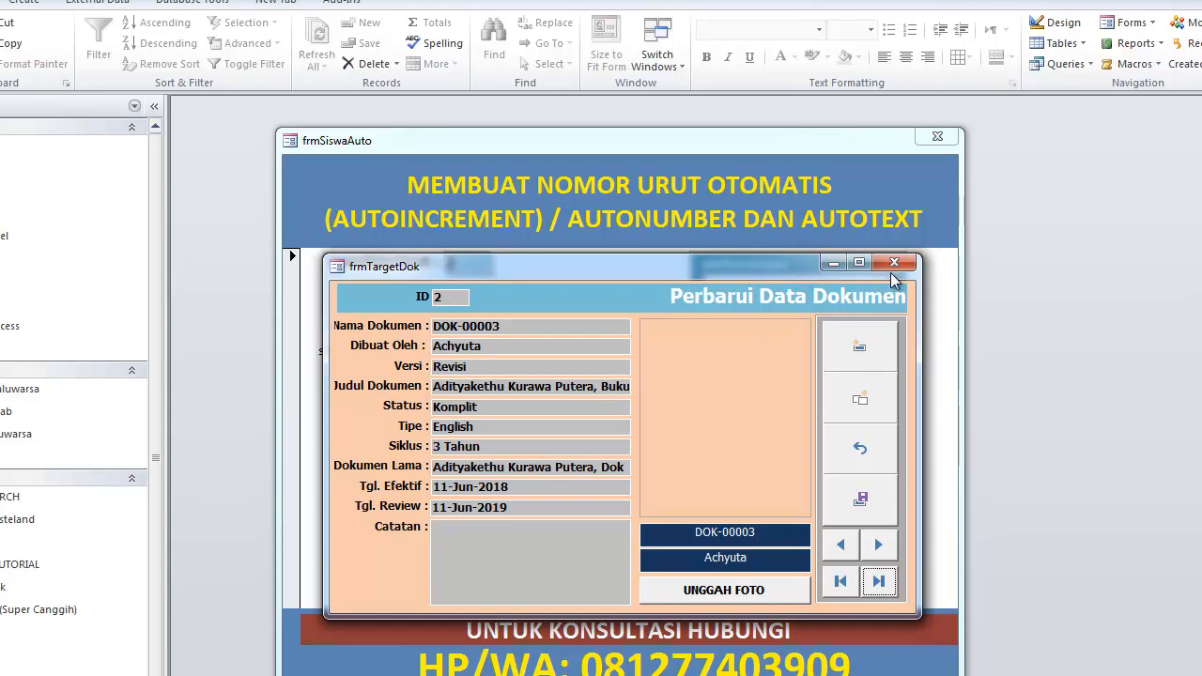
left_click_drag(793, 267, 785, 163)
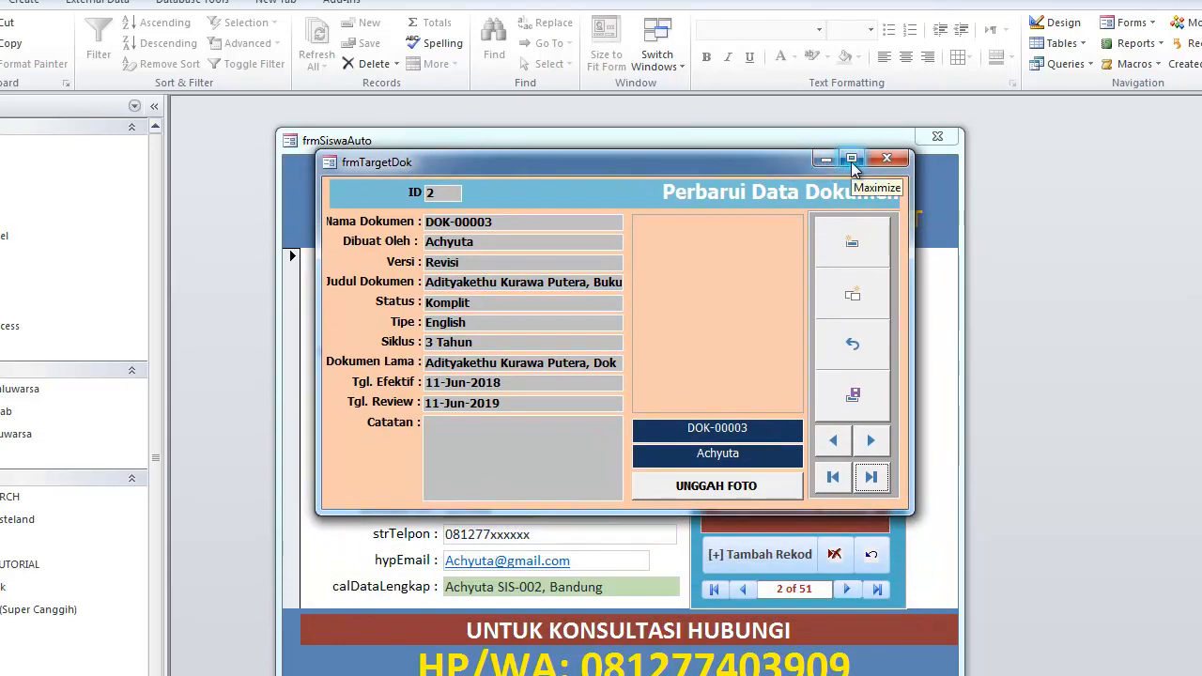
left_click_drag(775, 162, 811, 233)
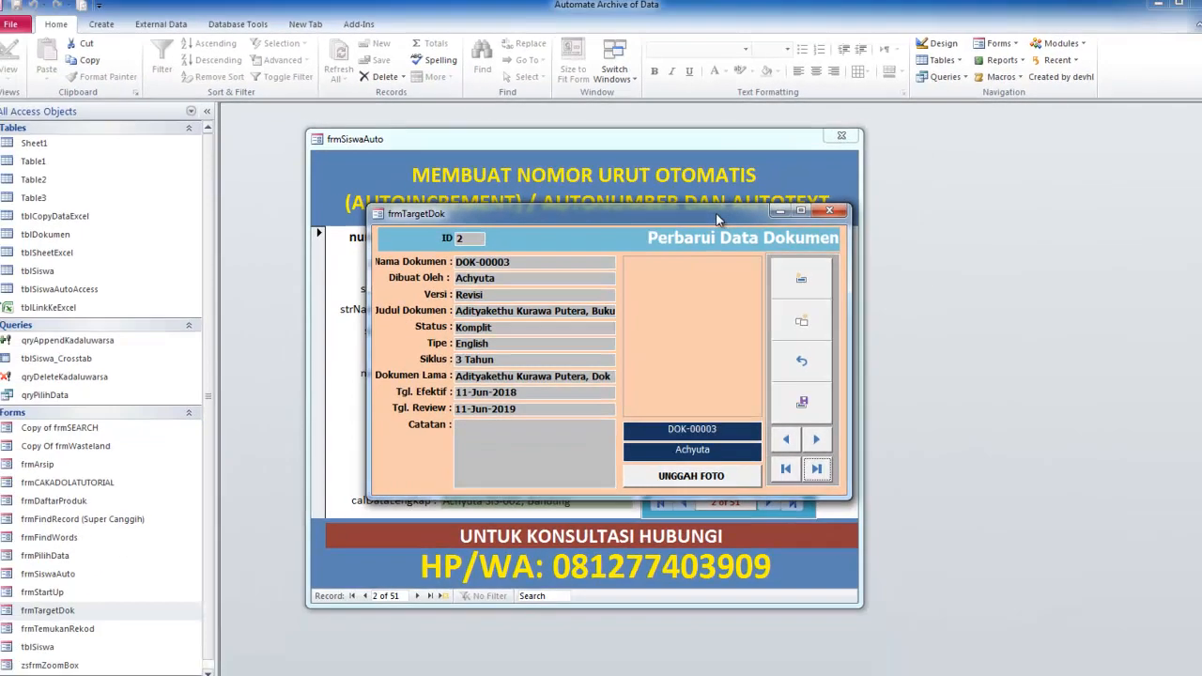
left_click_drag(779, 237, 750, 282)
left_click_drag(679, 249, 651, 287)
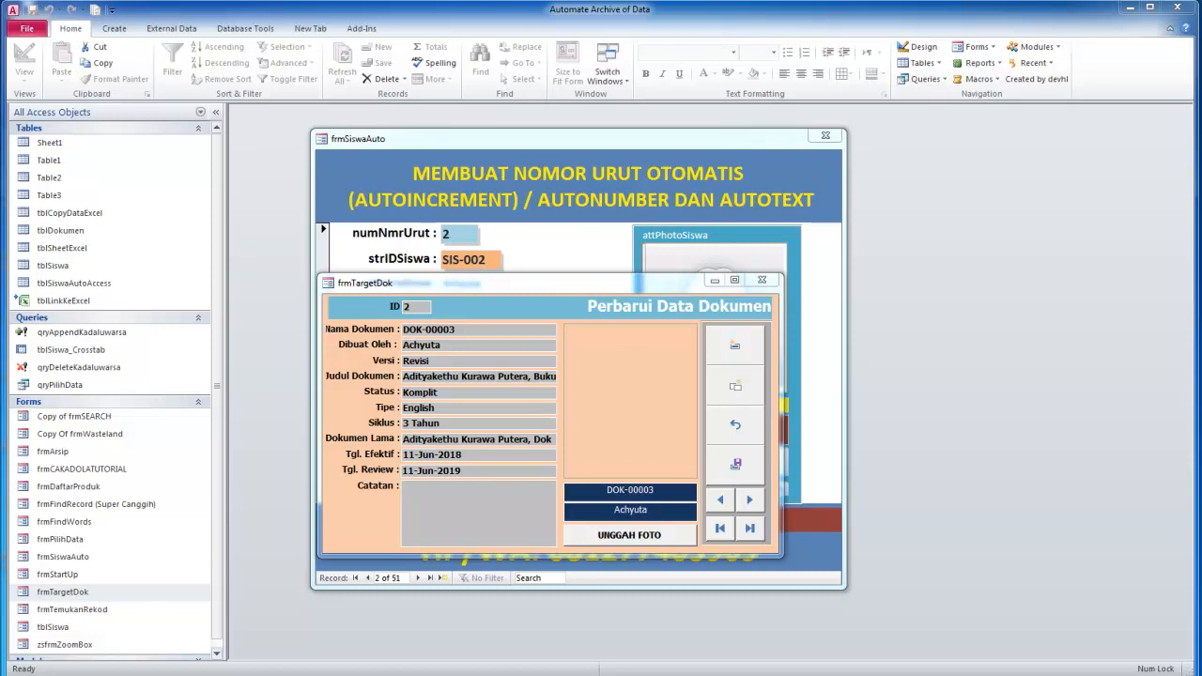
left_click_drag(348, 569, 469, 606)
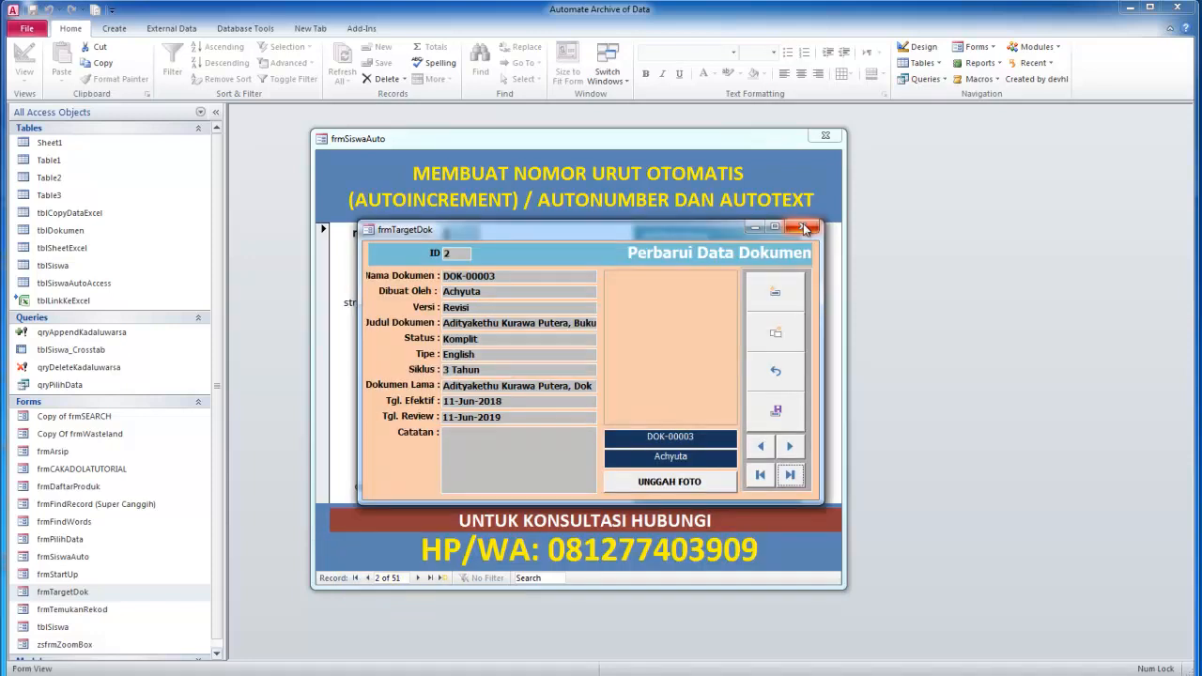
Close frmTargetDok, page through the student records in frmSiswaAuto up to record 10, and close that form too
left_click(804, 228)
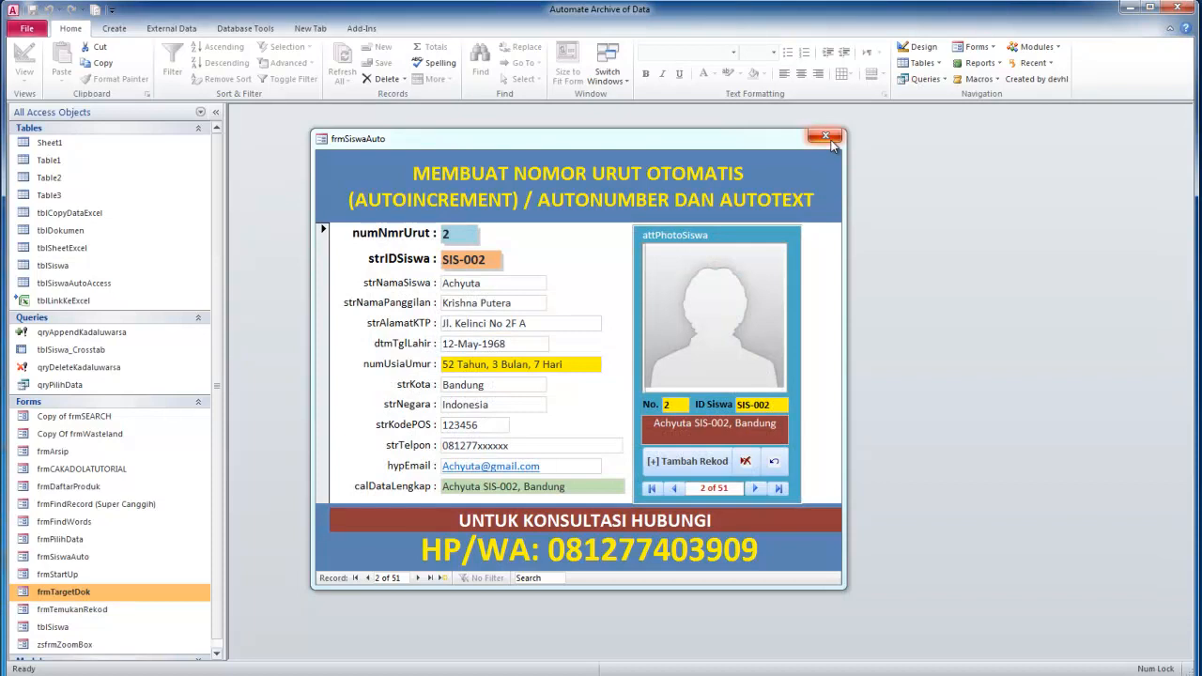
left_click(418, 577)
left_click(418, 578)
left_click(418, 577)
left_click(418, 578)
left_click(418, 577)
left_click(418, 578)
left_click(418, 577)
left_click(418, 578)
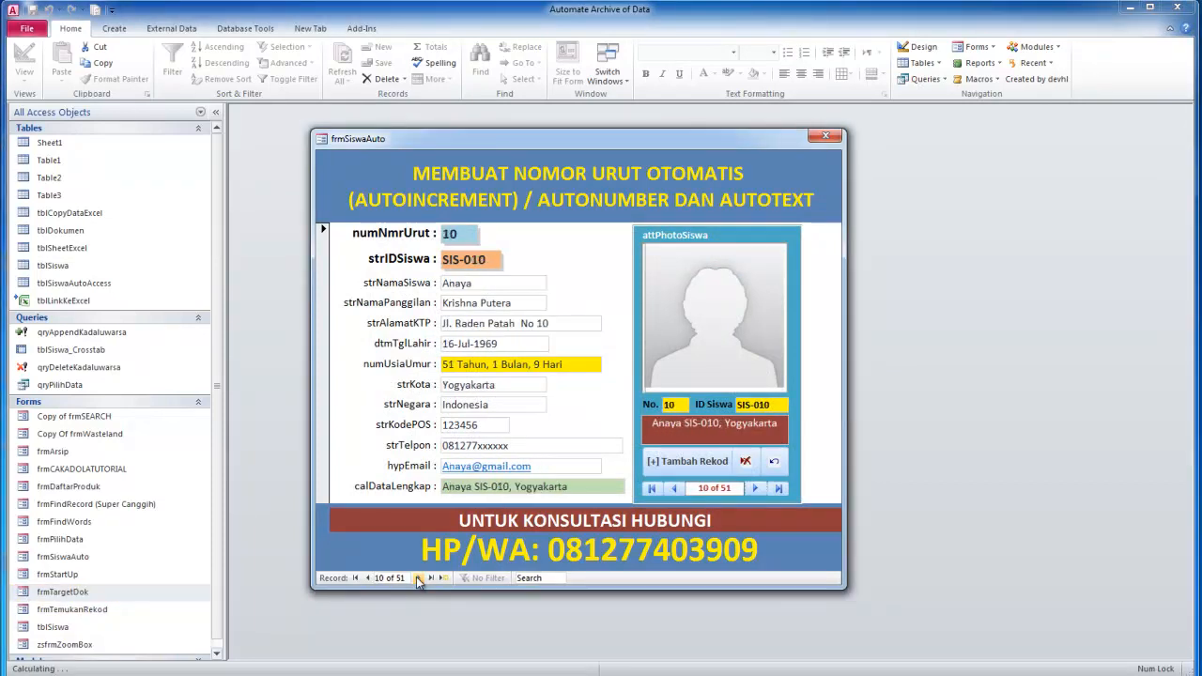
left_click(833, 138)
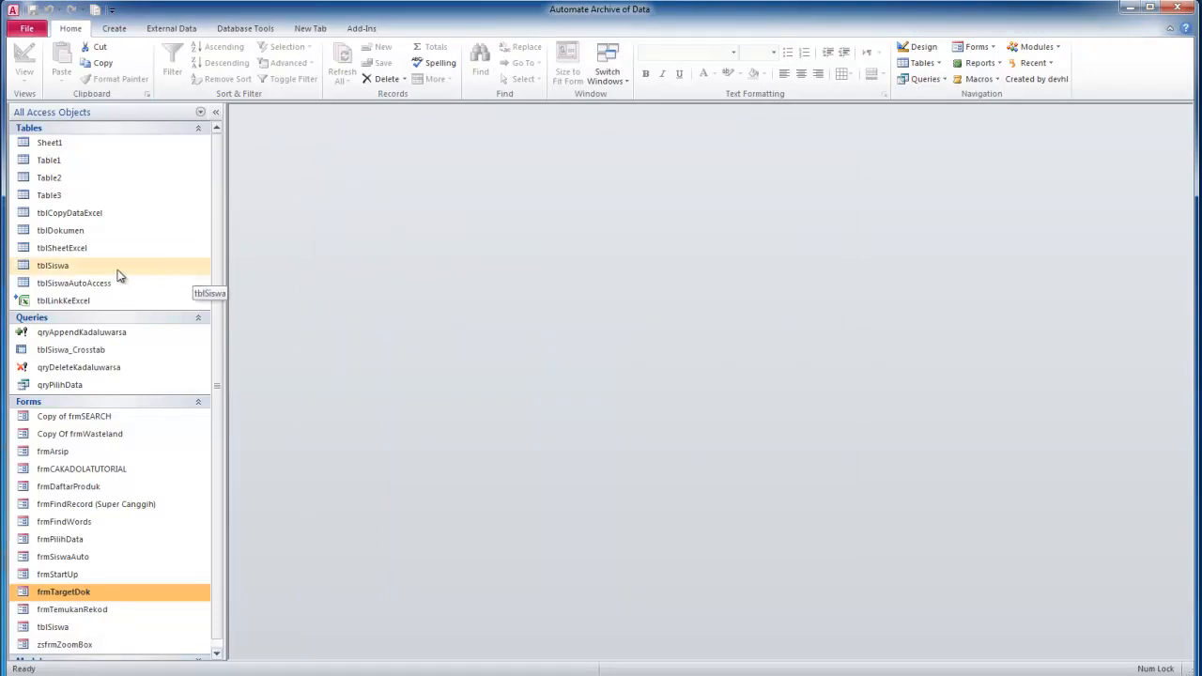
Open the tblSiswa table maximized and expand the related document rows of the second student
double_click(74, 266)
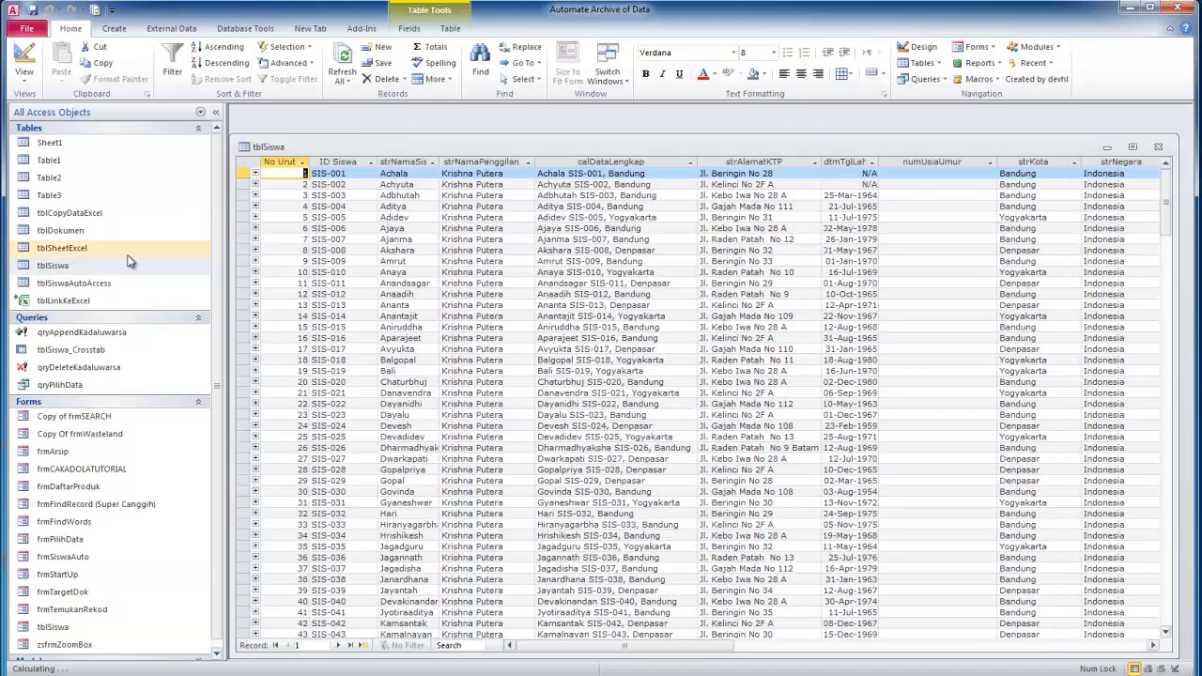
left_click(1134, 150)
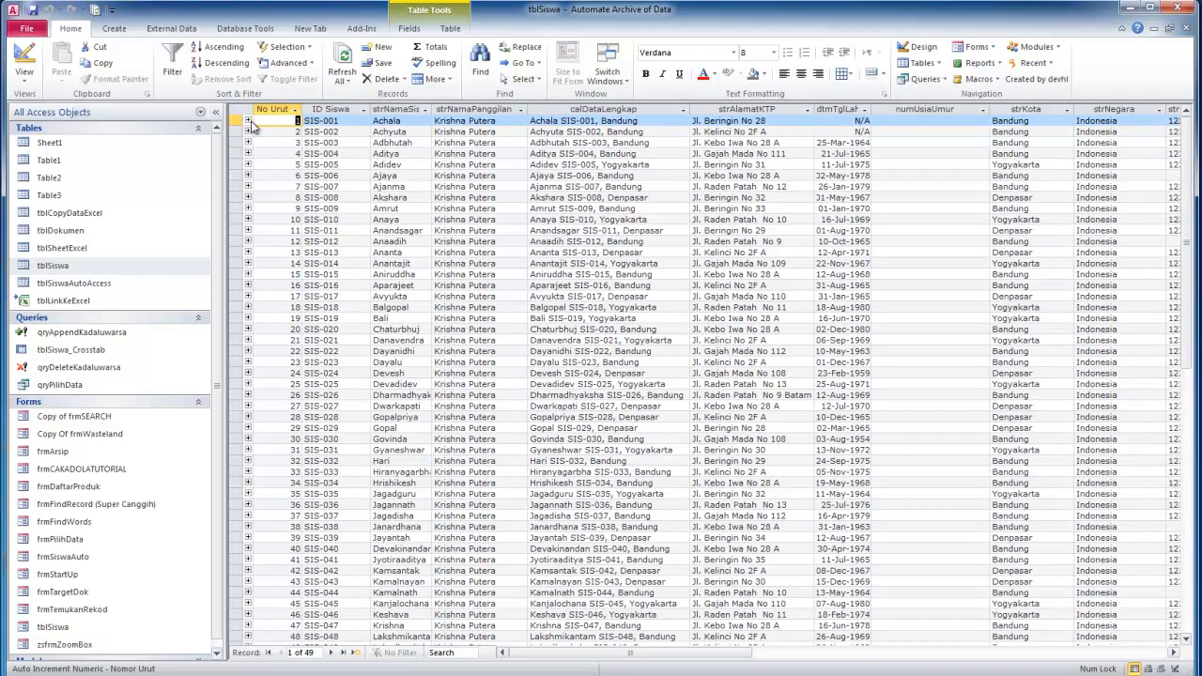
left_click(248, 123)
left_click(248, 122)
left_click(248, 133)
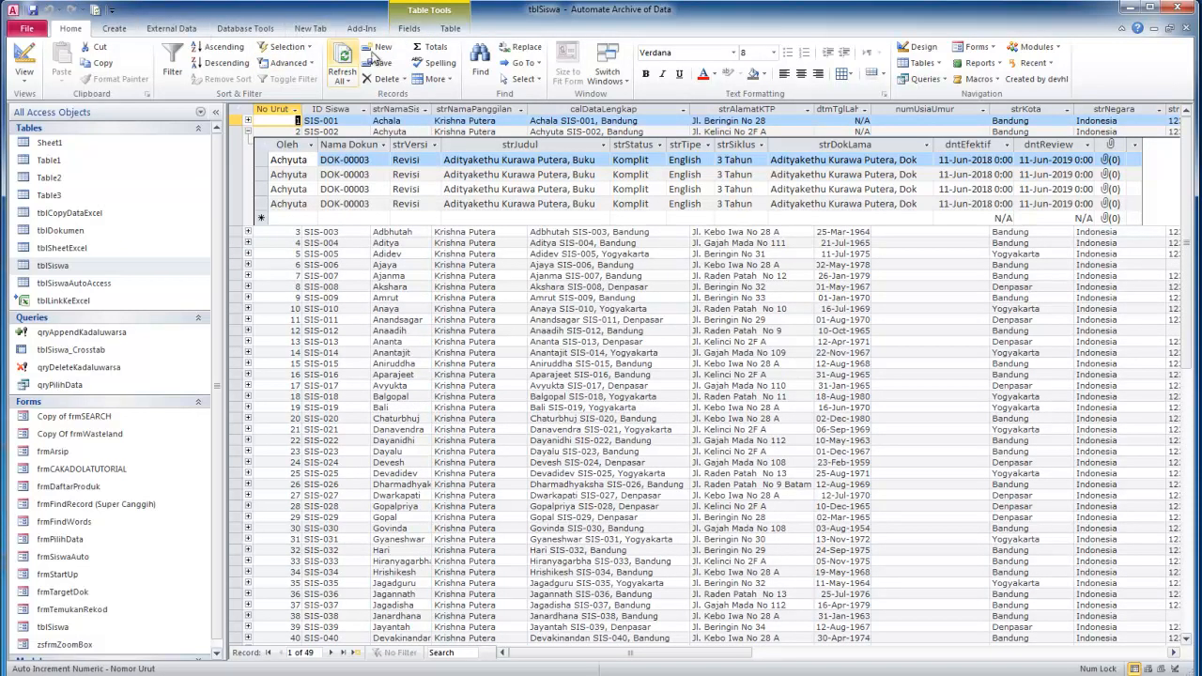
View the database relationships, reposition the tblSiswa and tblDokumen boxes, and close the view without saving the layout
left_click(424, 37)
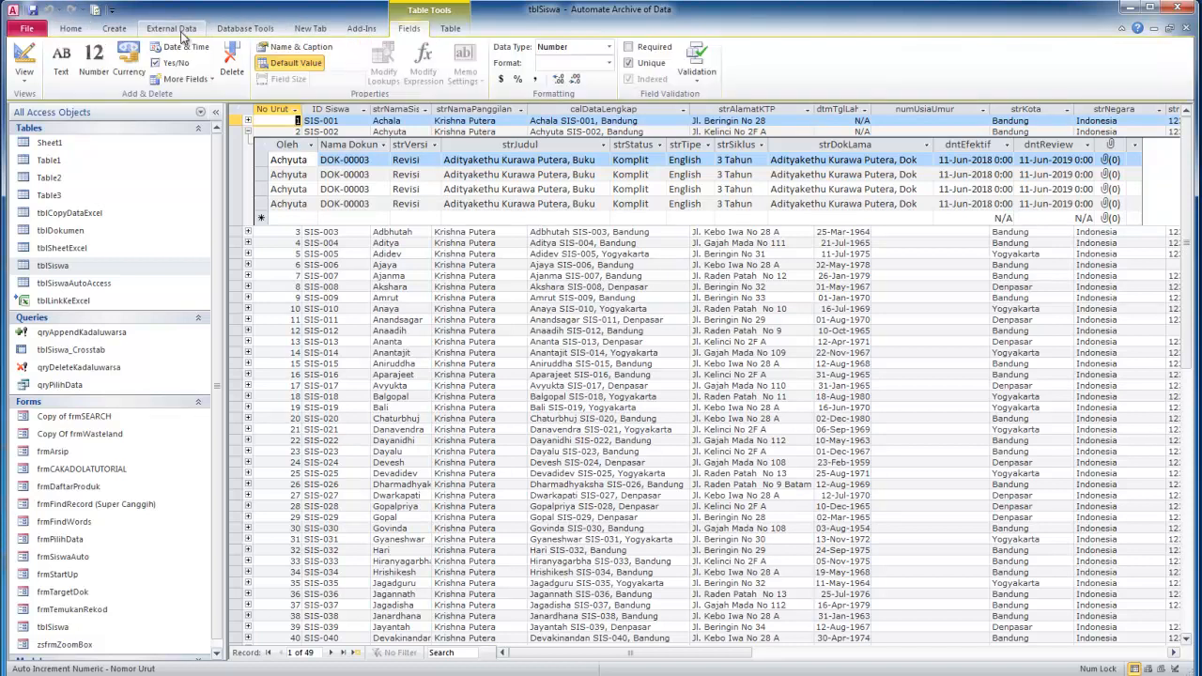
left_click(245, 28)
left_click(183, 62)
left_click_drag(611, 141, 618, 216)
left_click_drag(827, 222, 833, 249)
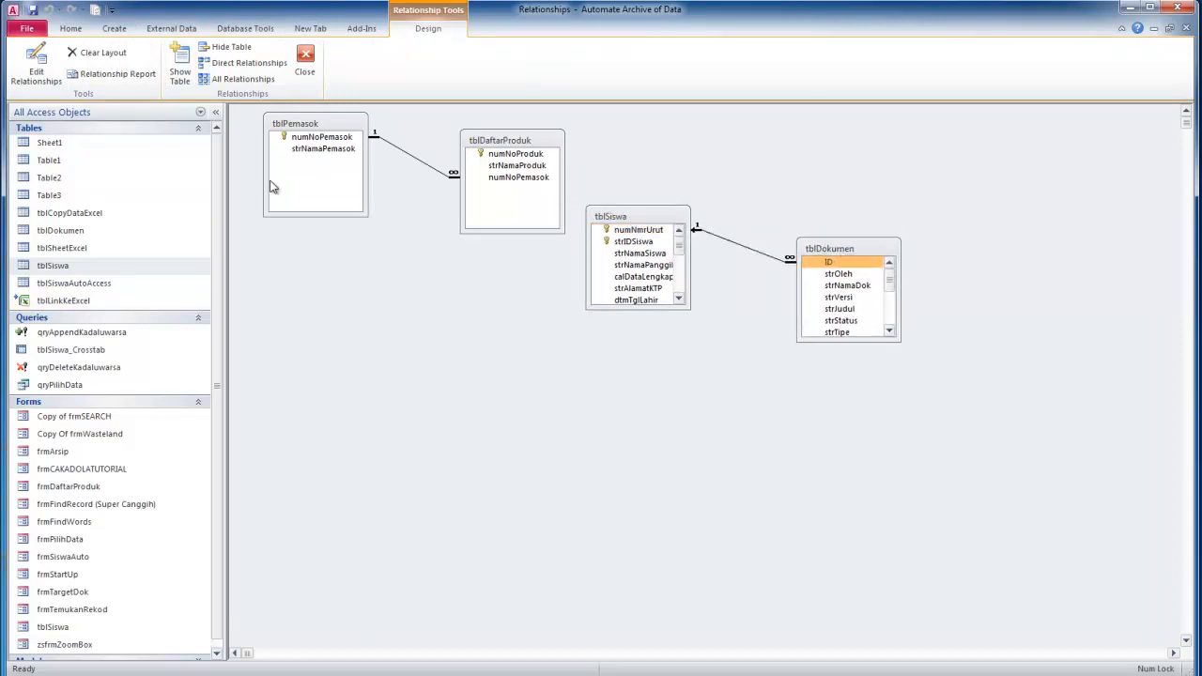
left_click(305, 62)
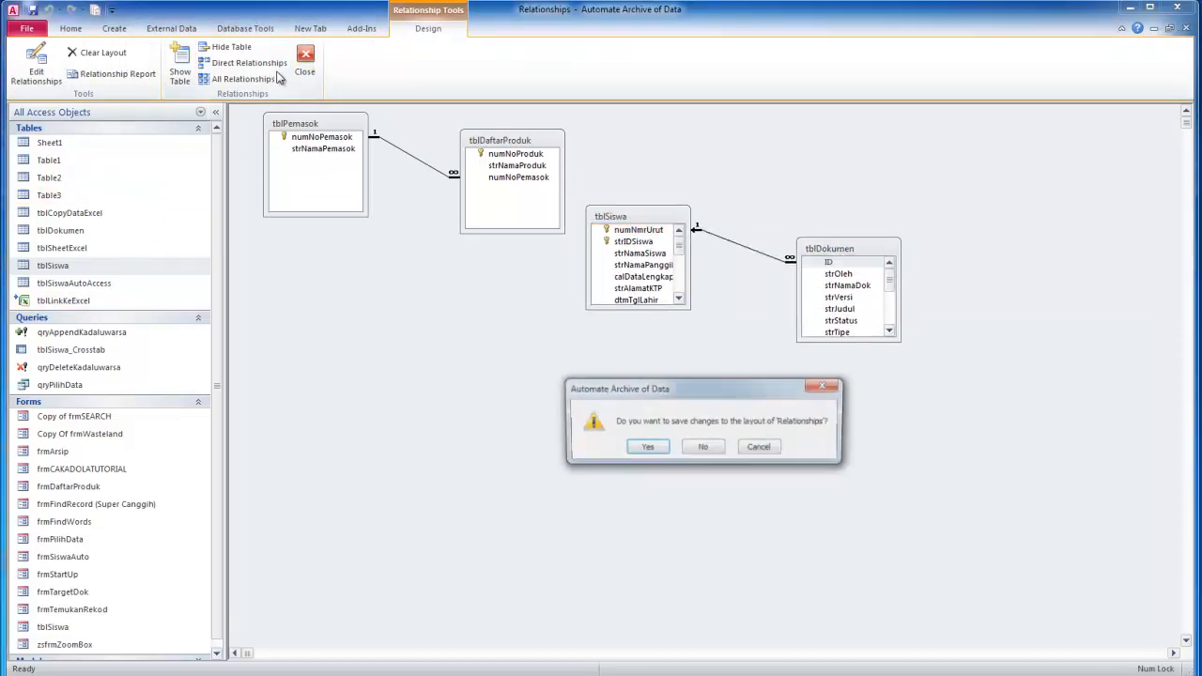
left_click(719, 451)
Collapse the second student's related document rows and close the tblSiswa table
left_click(248, 133)
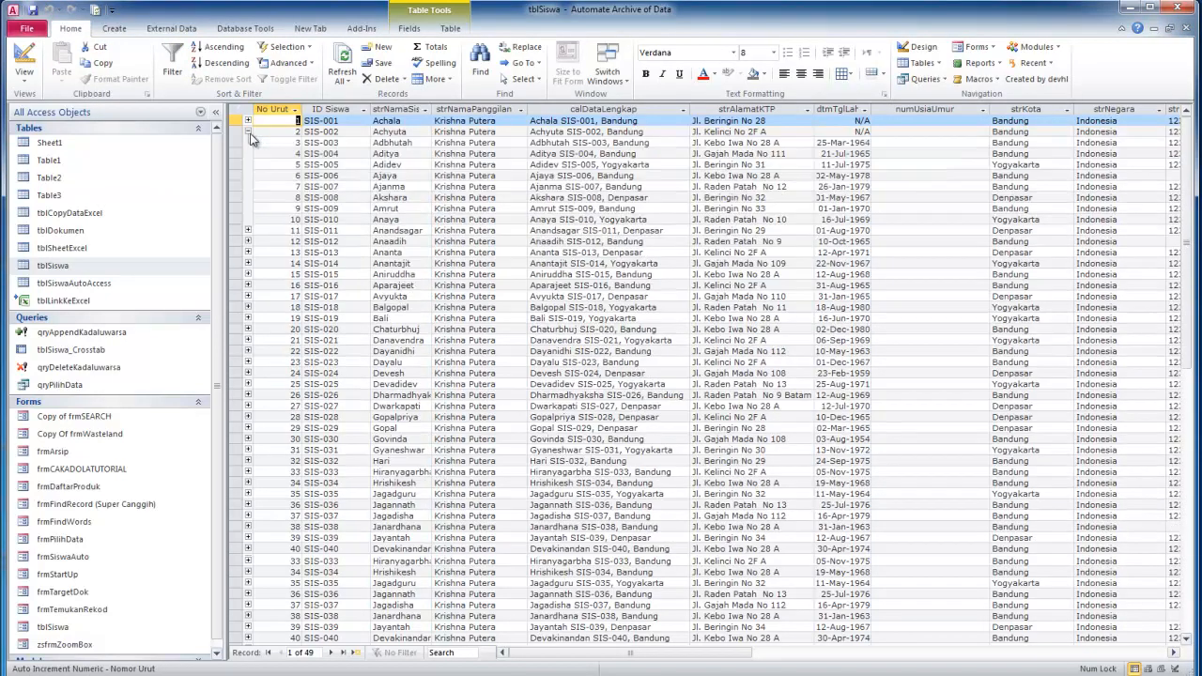
left_click(1185, 28)
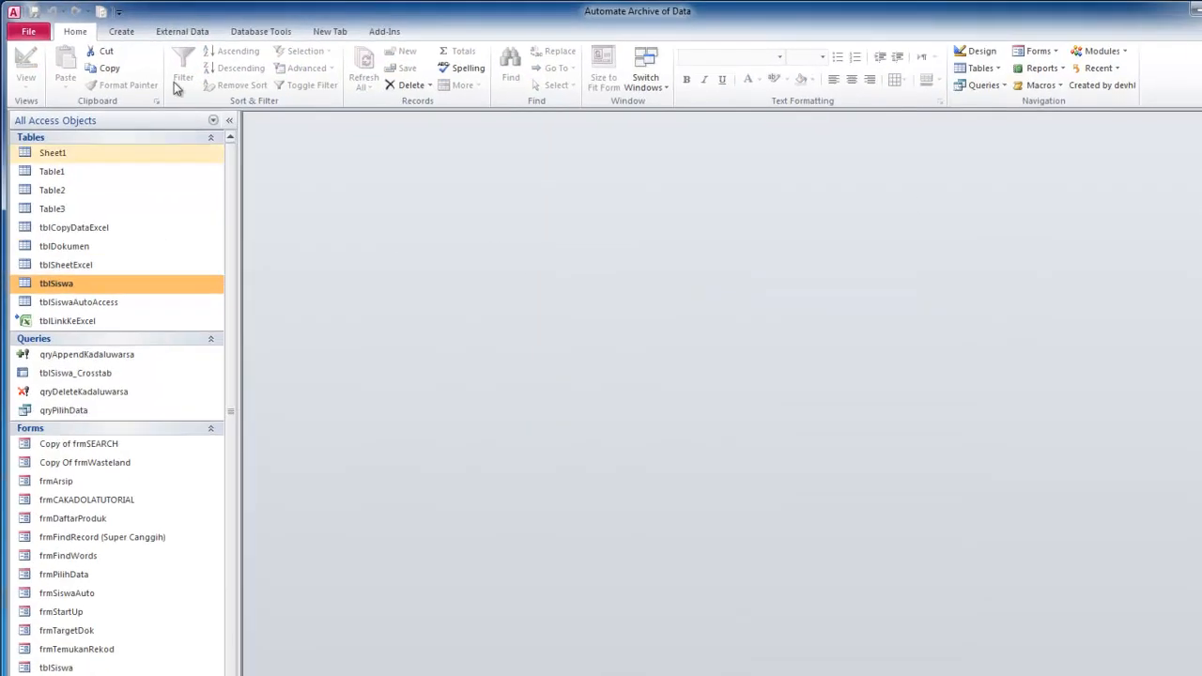
Start the Form Wizard with the tblSiswa table as the source
left_click(120, 30)
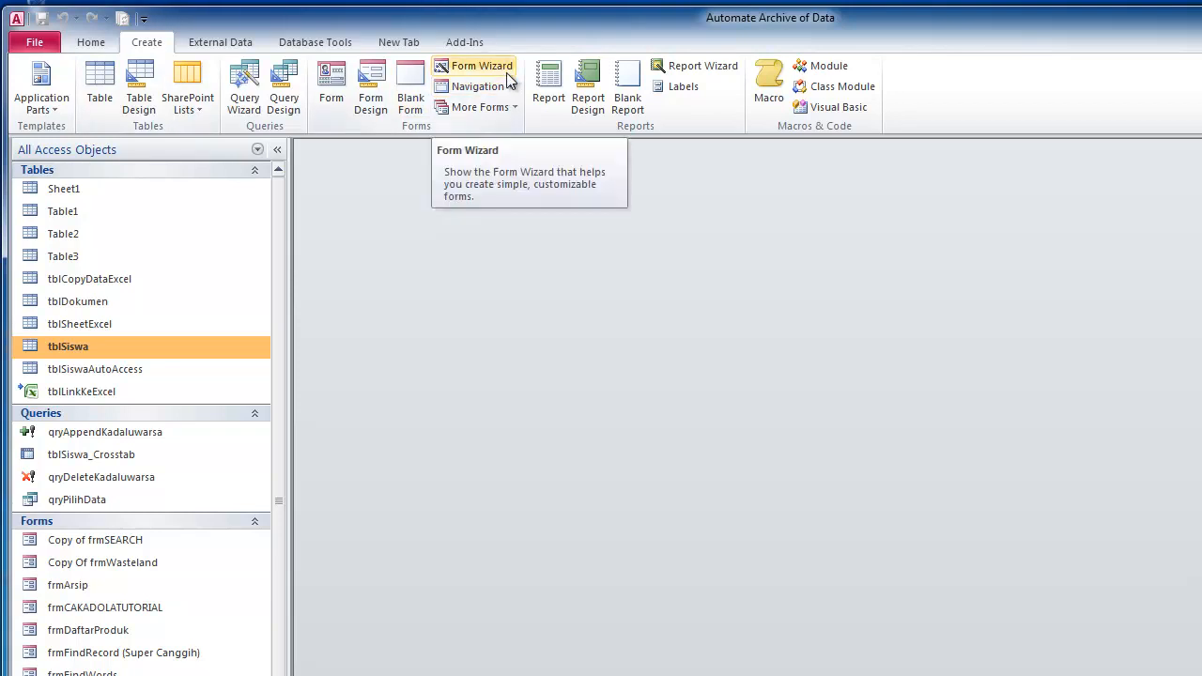
left_click(66, 326)
left_click(83, 351)
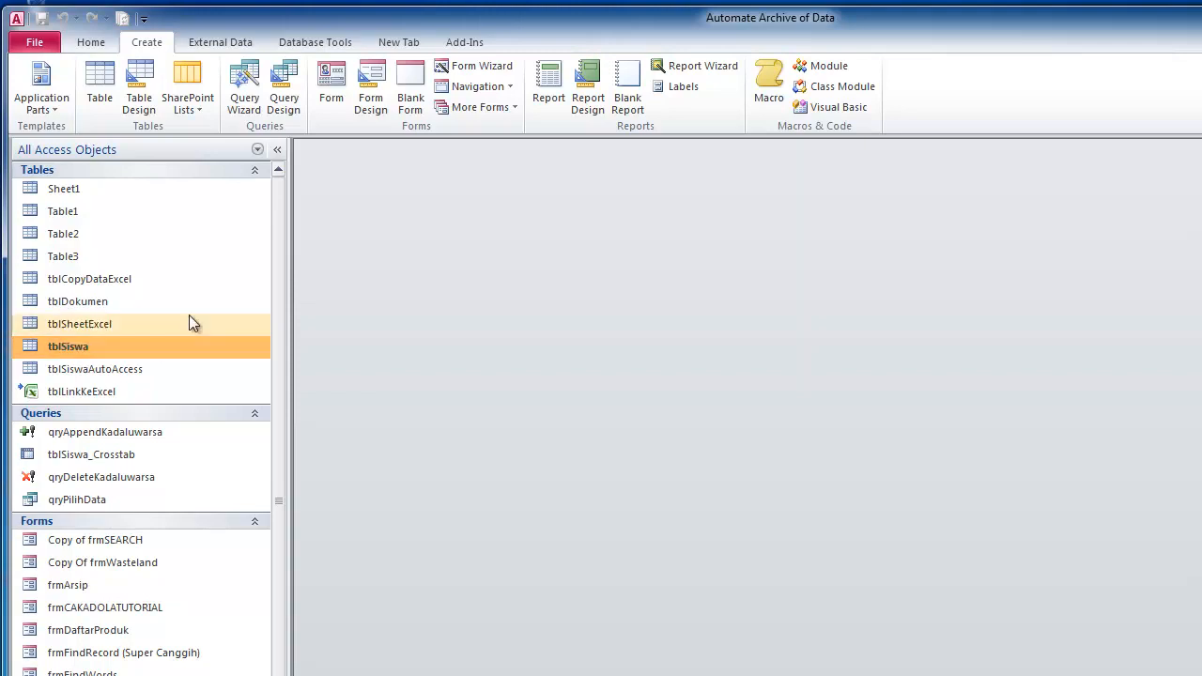
left_click(482, 66)
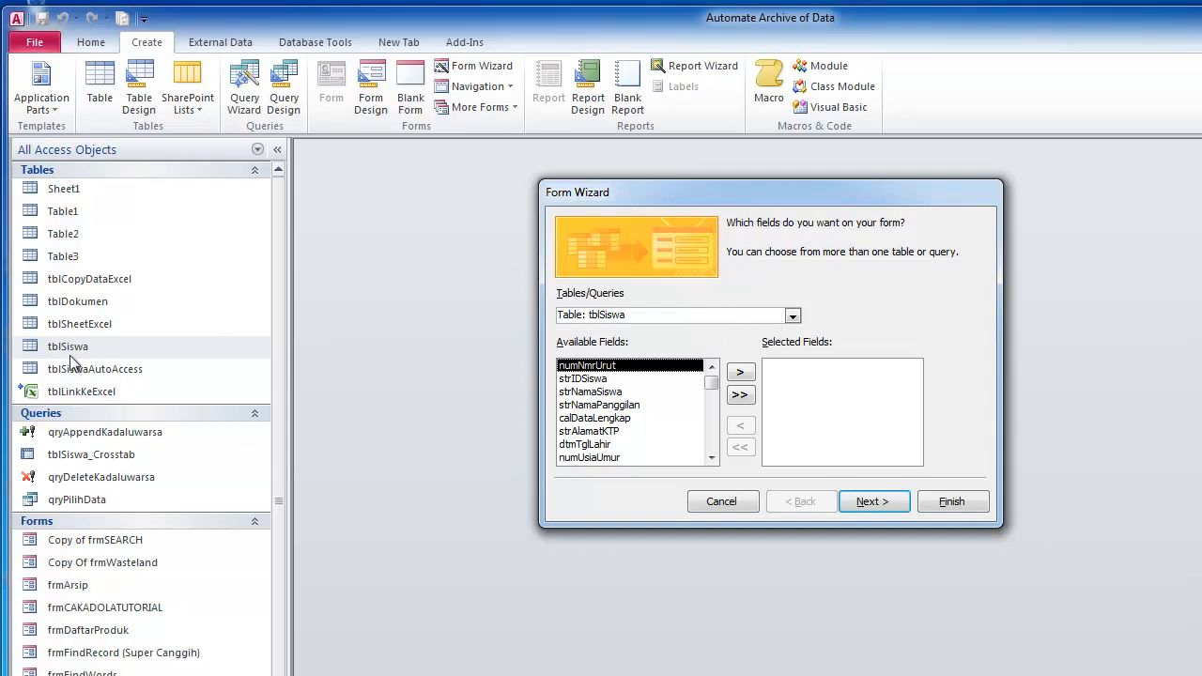
left_click_drag(642, 208, 488, 260)
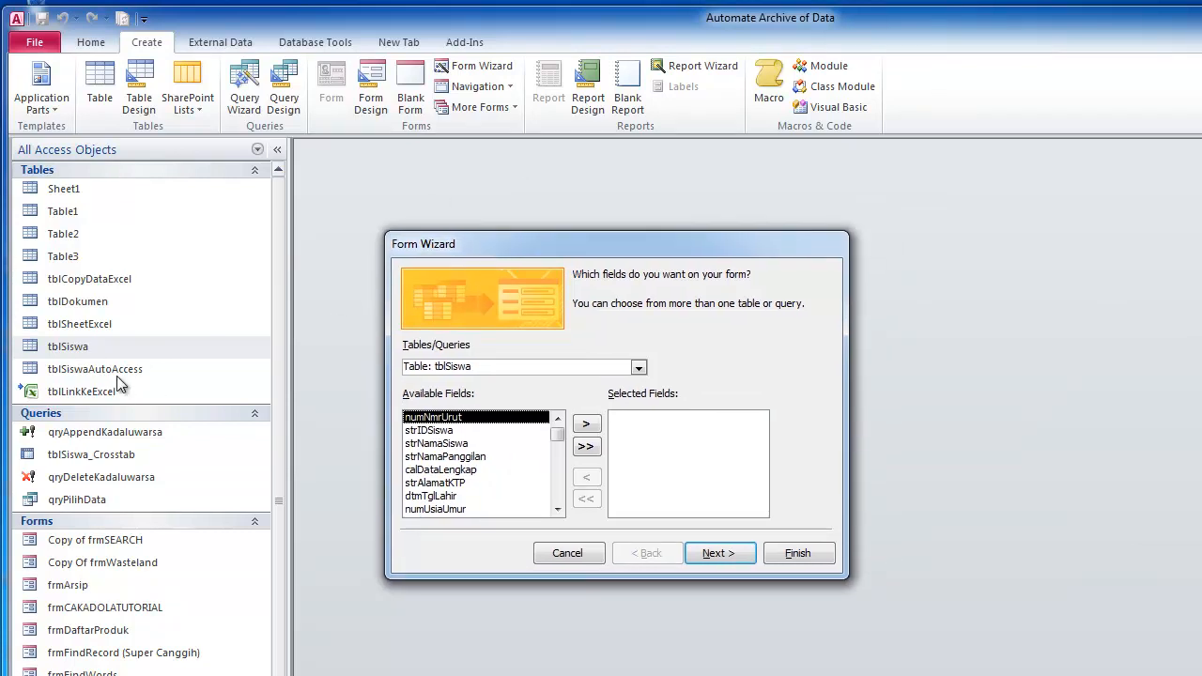
left_click_drag(563, 242, 490, 224)
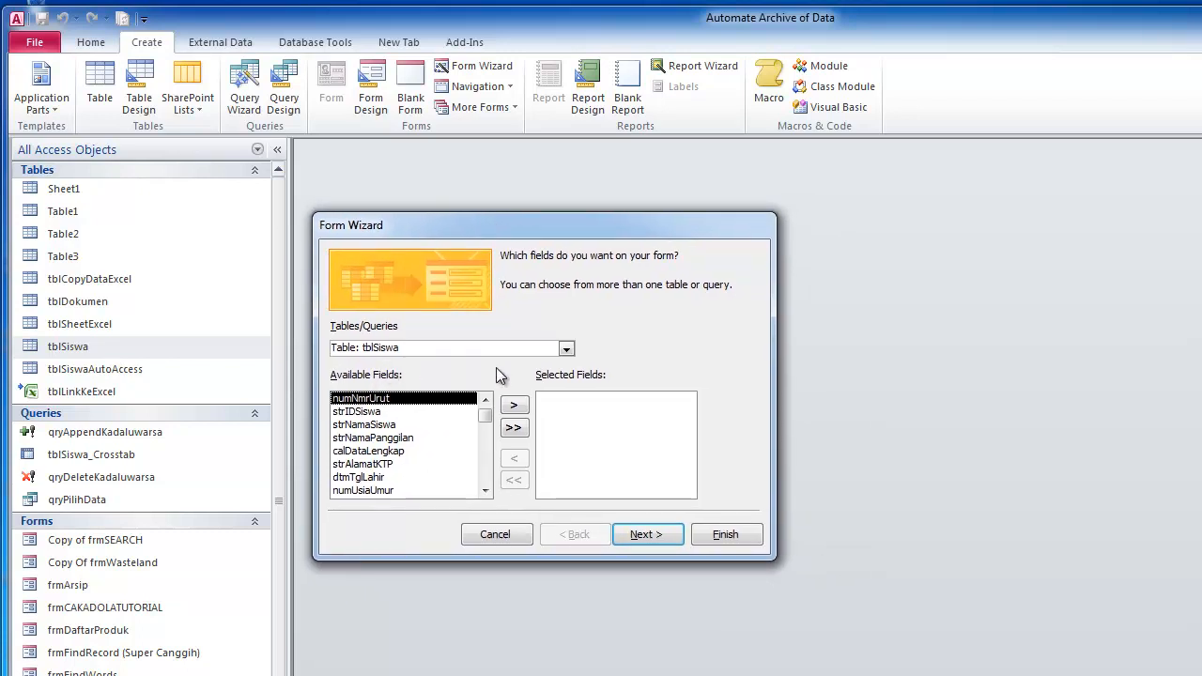
Check the tables and queries available as the form's source, keep tblSiswa, and reposition the Form Wizard dialog
left_click(566, 350)
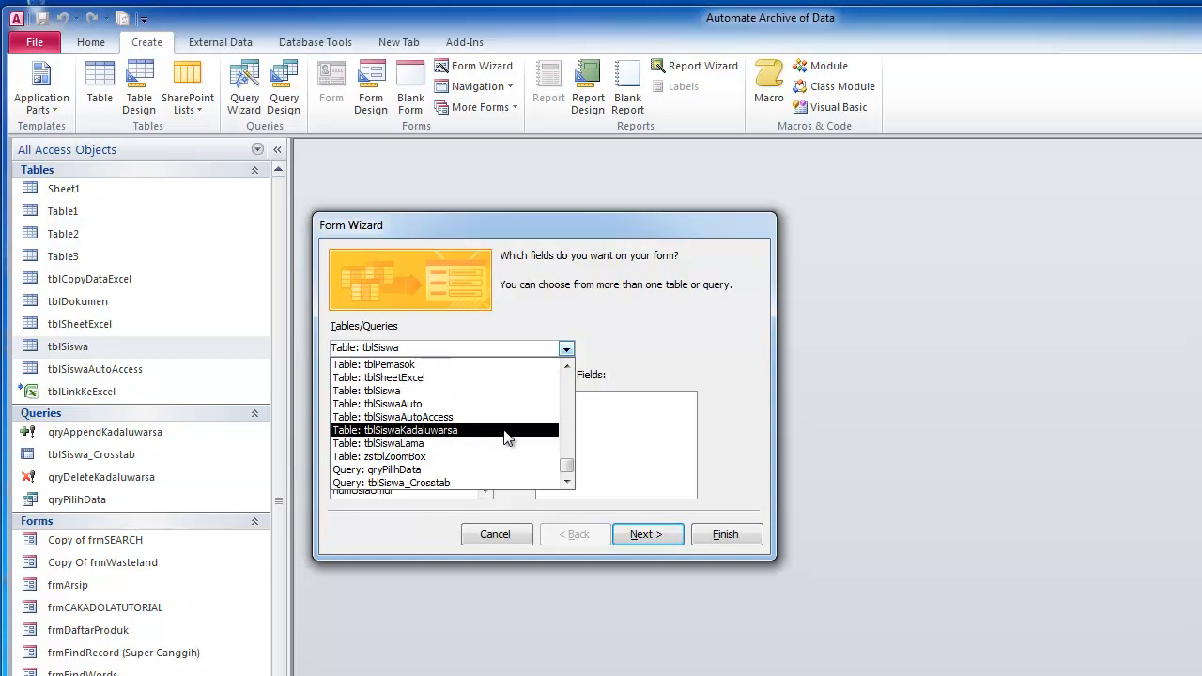
left_click(633, 331)
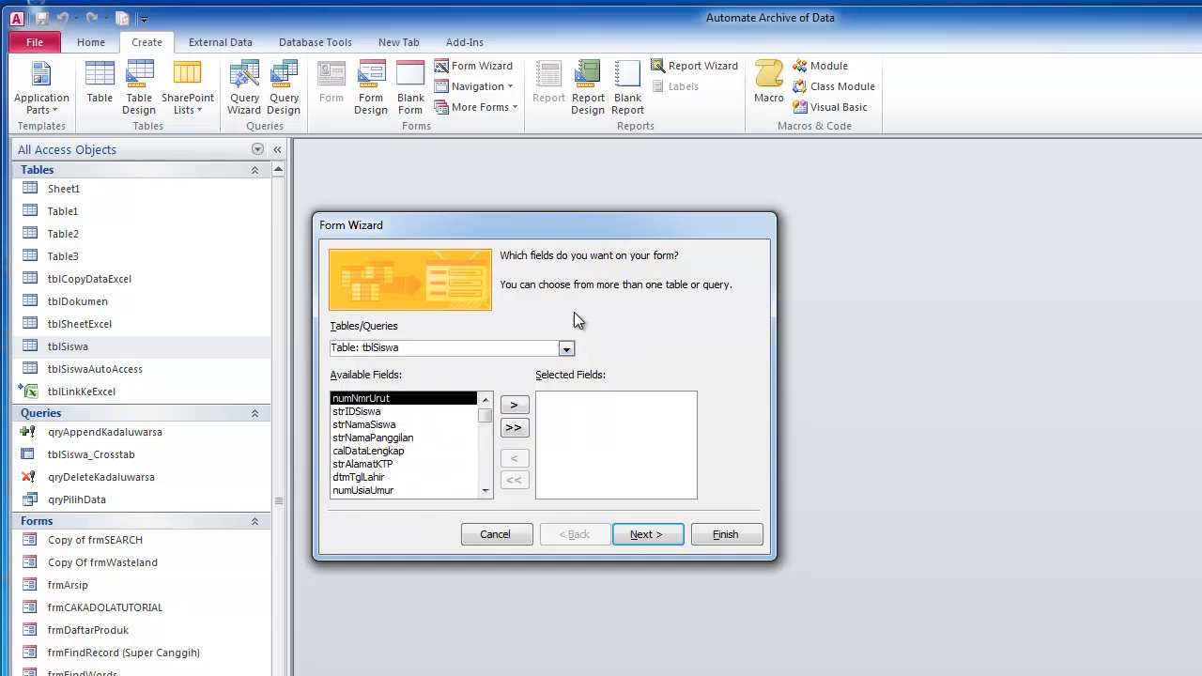
left_click_drag(580, 228, 680, 223)
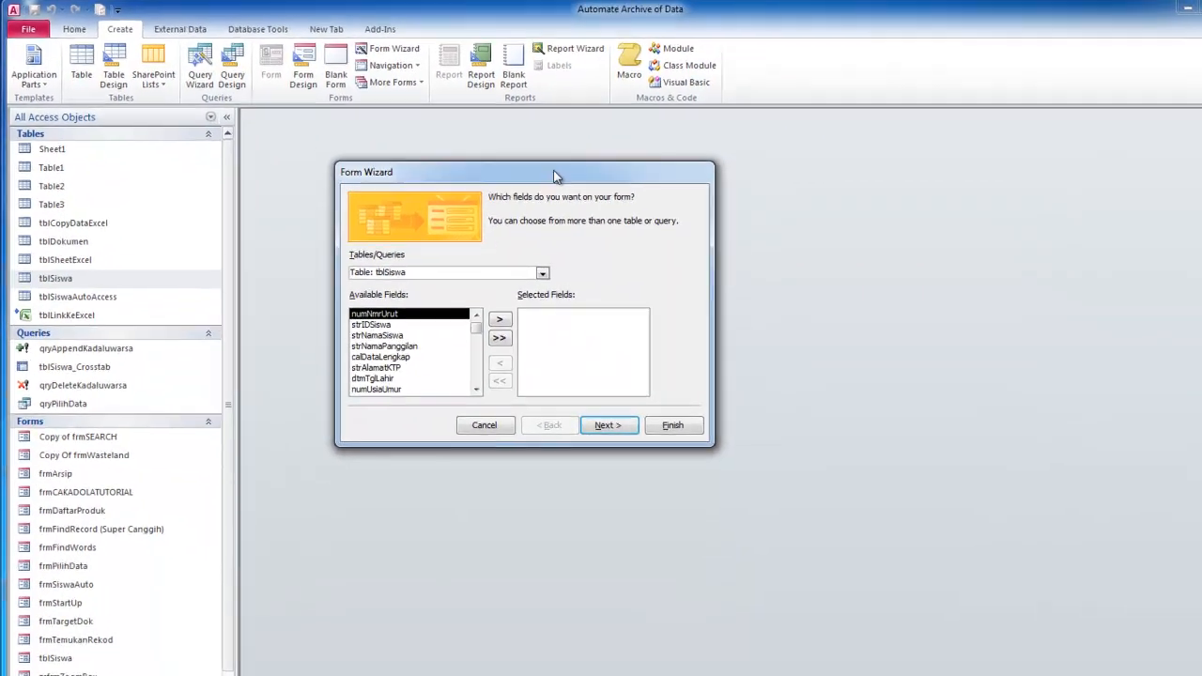
left_click_drag(678, 223, 602, 187)
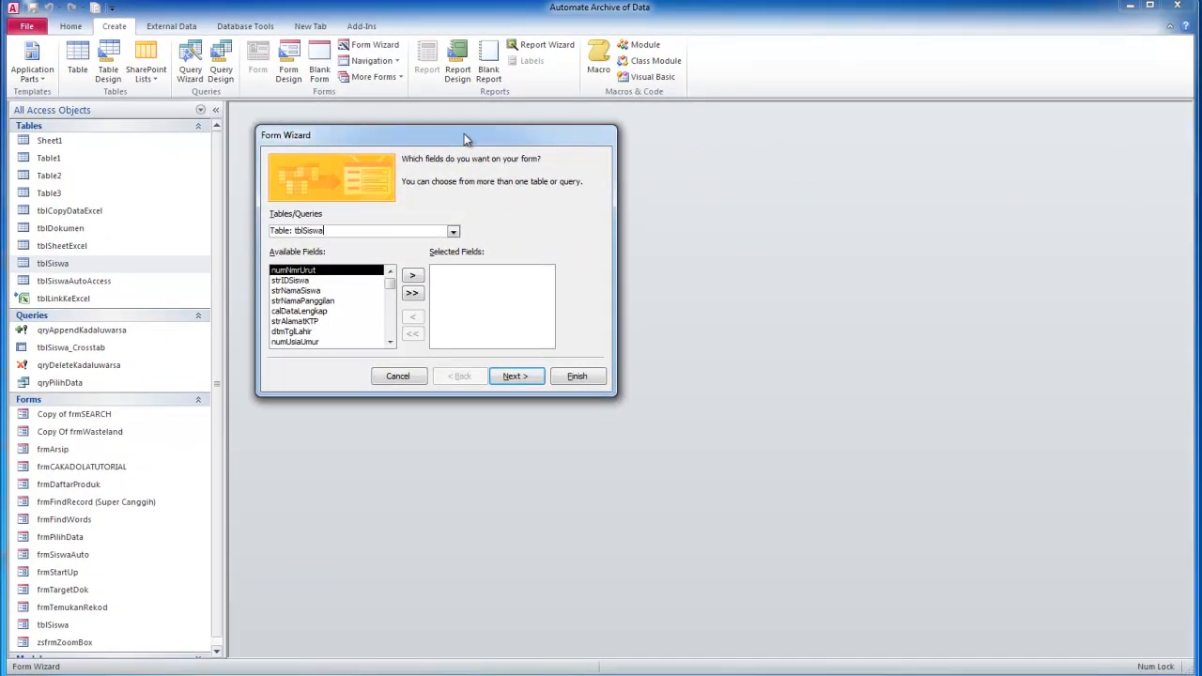
left_click(413, 276)
left_click(412, 276)
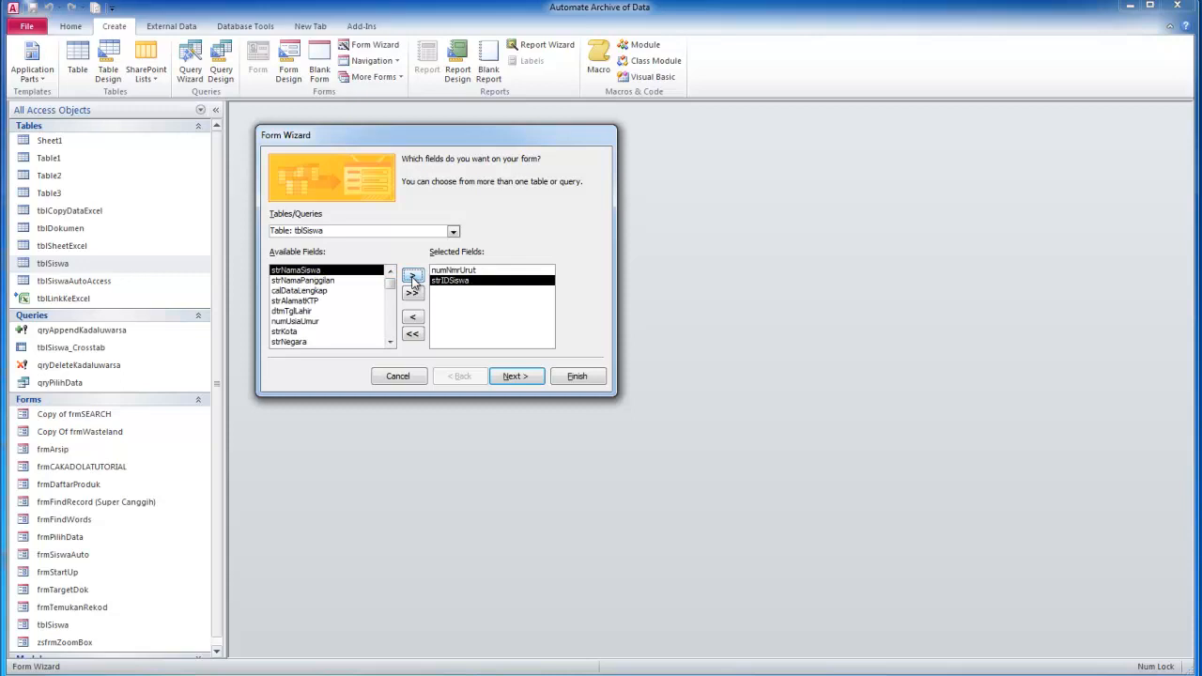
left_click(412, 277)
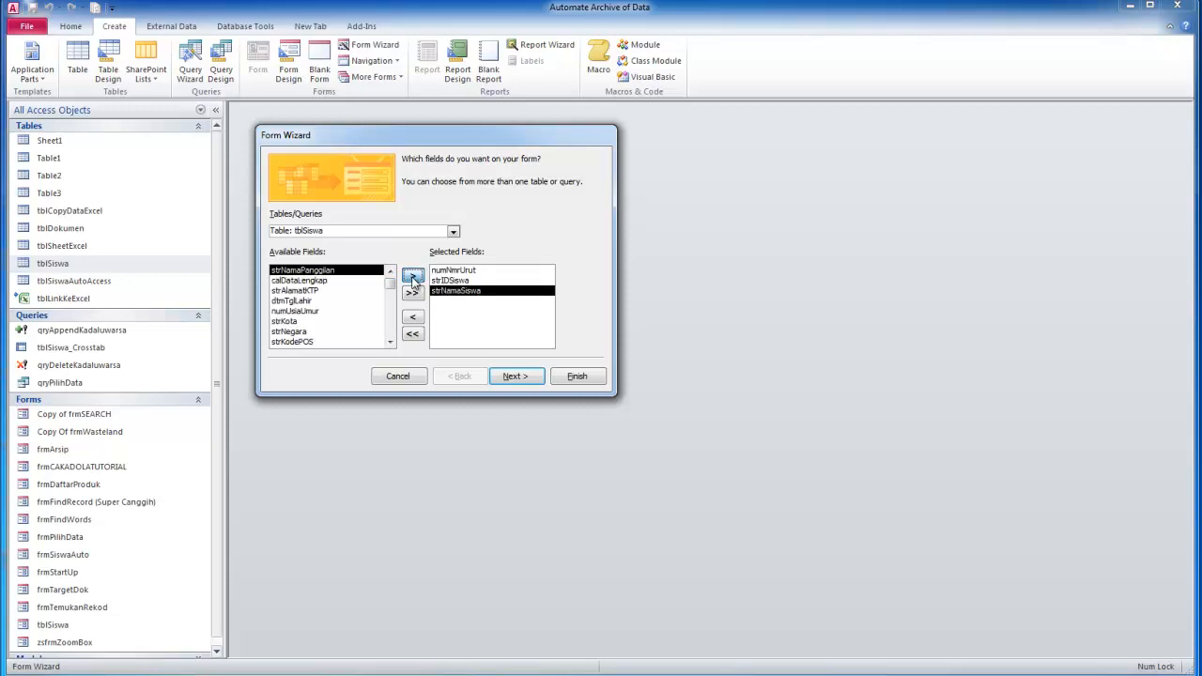
left_click(413, 276)
left_click(306, 302)
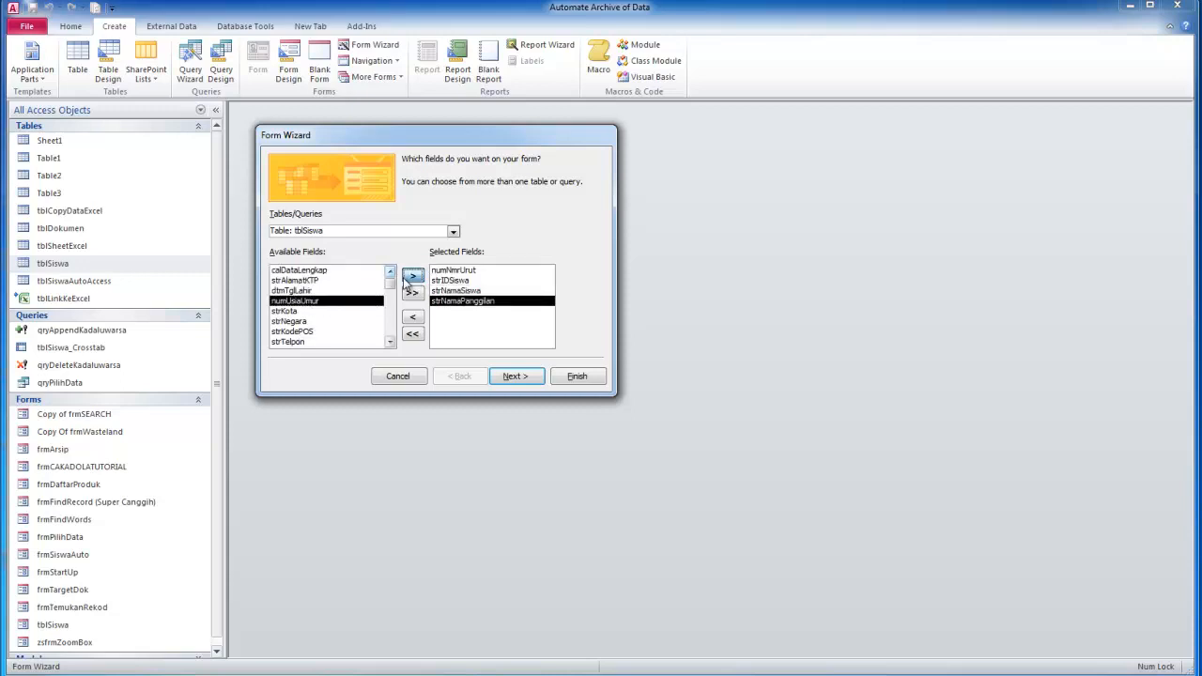
left_click(413, 334)
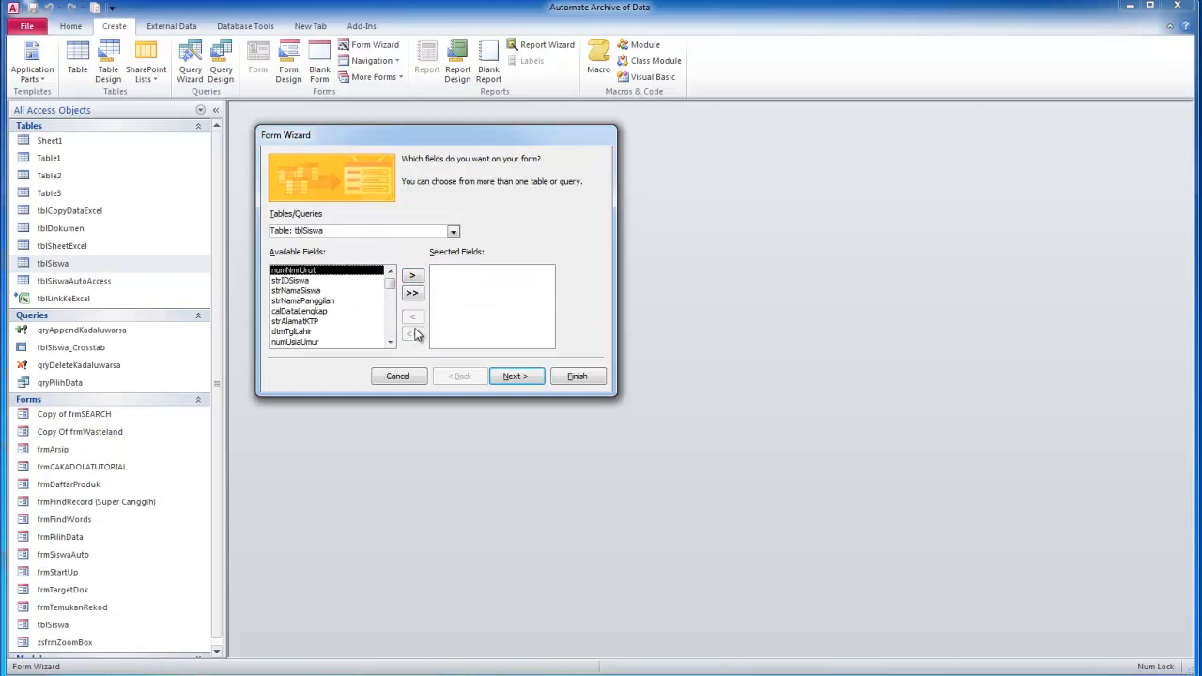
left_click(410, 278)
left_click(411, 277)
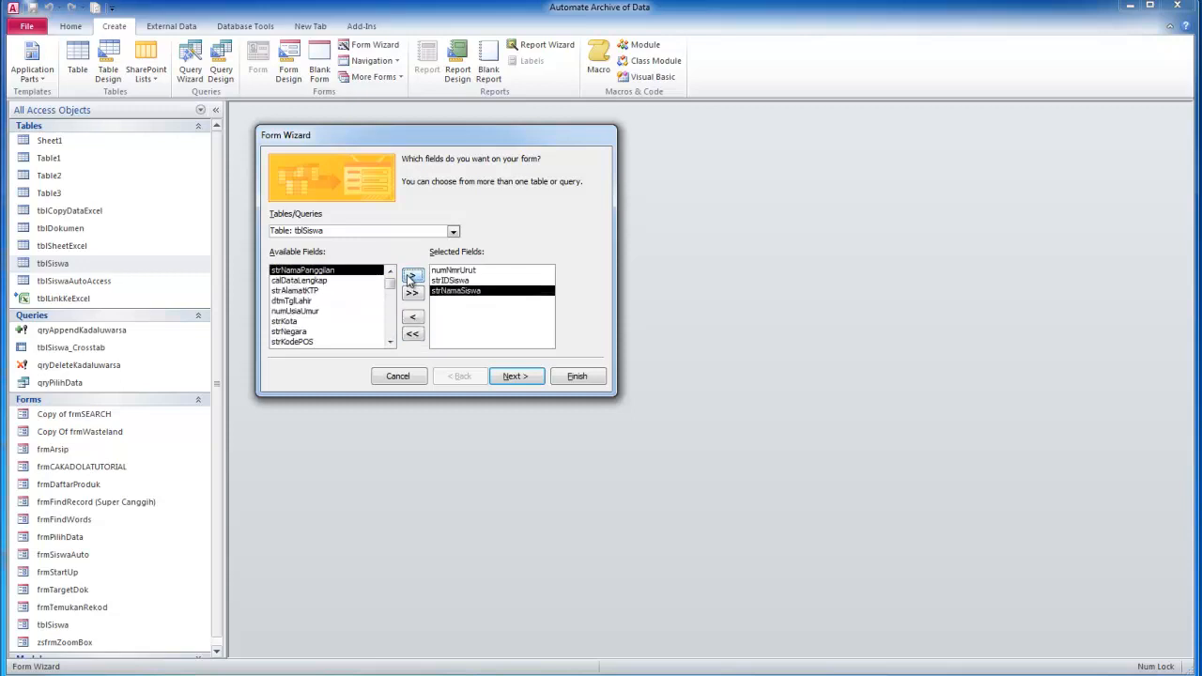
left_click(411, 277)
left_click(411, 278)
left_click(412, 277)
left_click(411, 277)
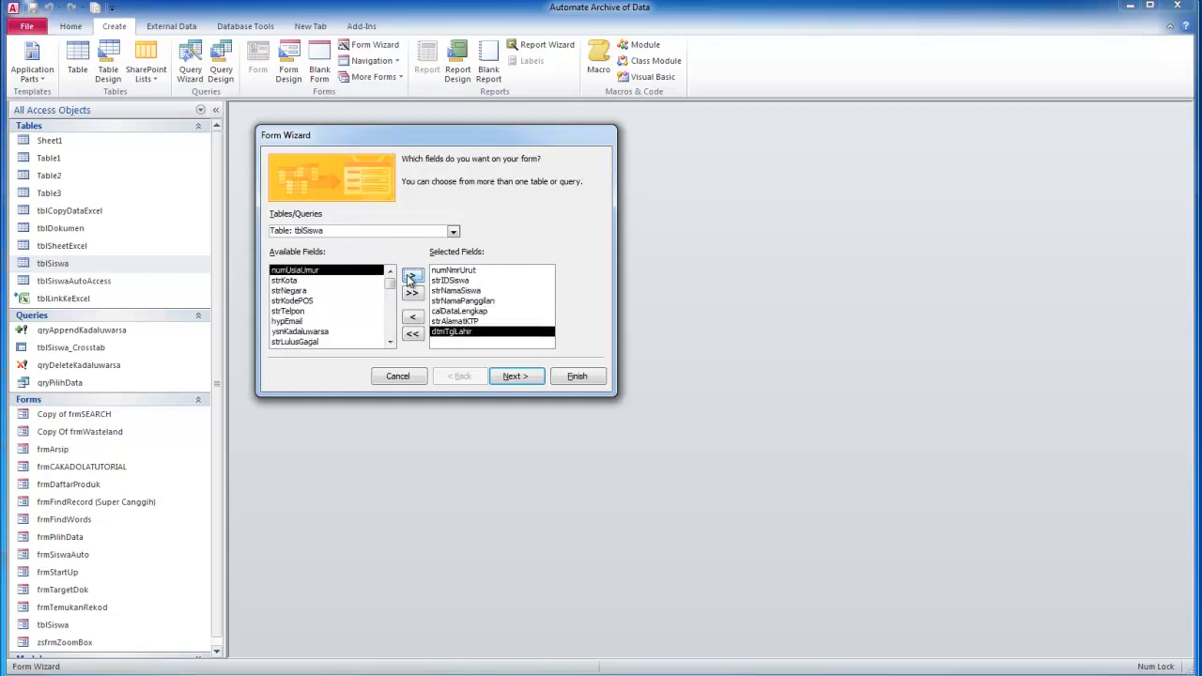
left_click(412, 277)
left_click(411, 277)
left_click(411, 277)
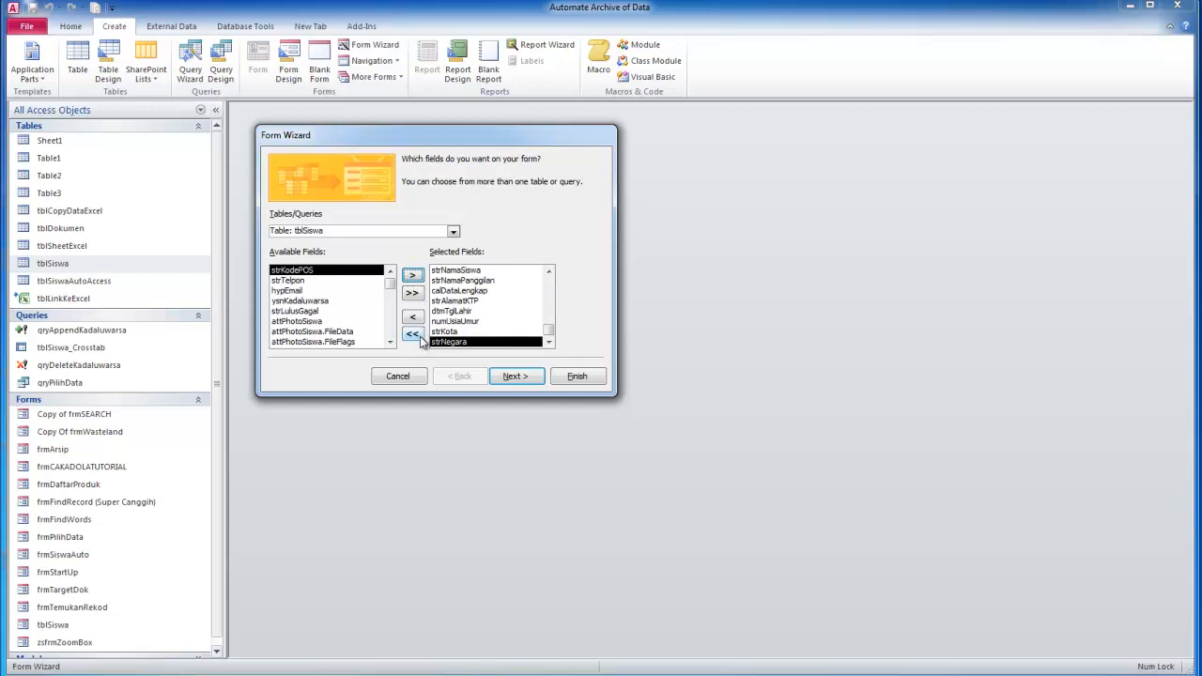
left_click(419, 334)
Include all tblSiswa fields in the form and continue to the layout choice
left_click(416, 294)
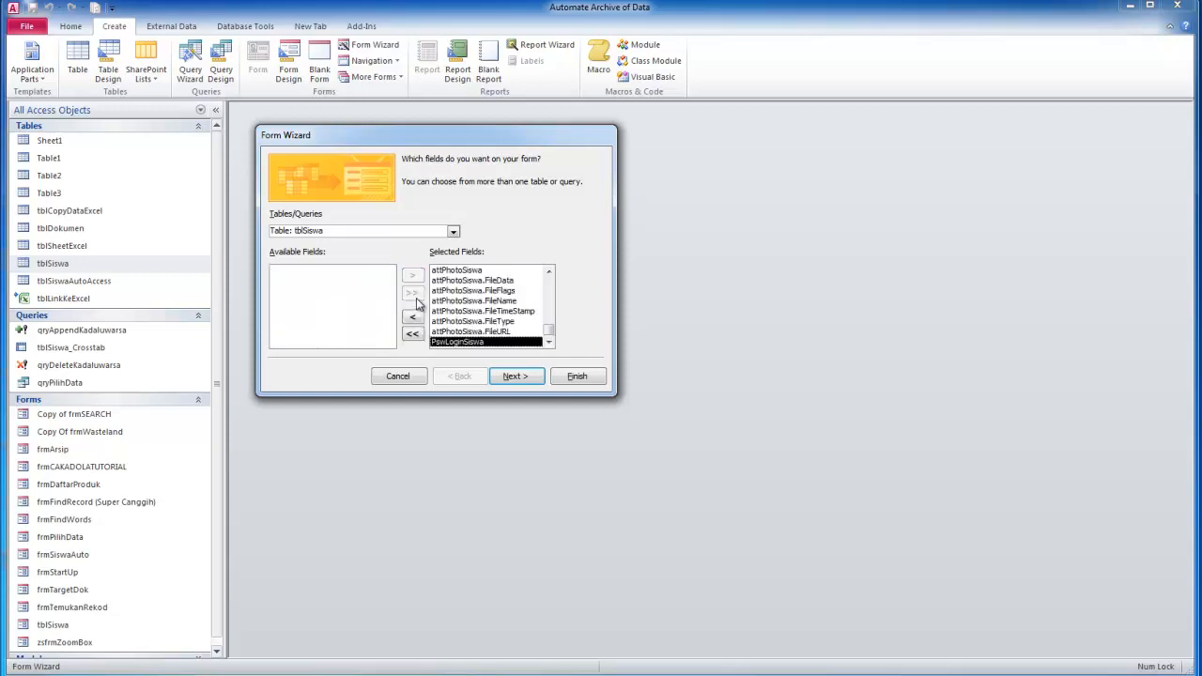
left_click(527, 378)
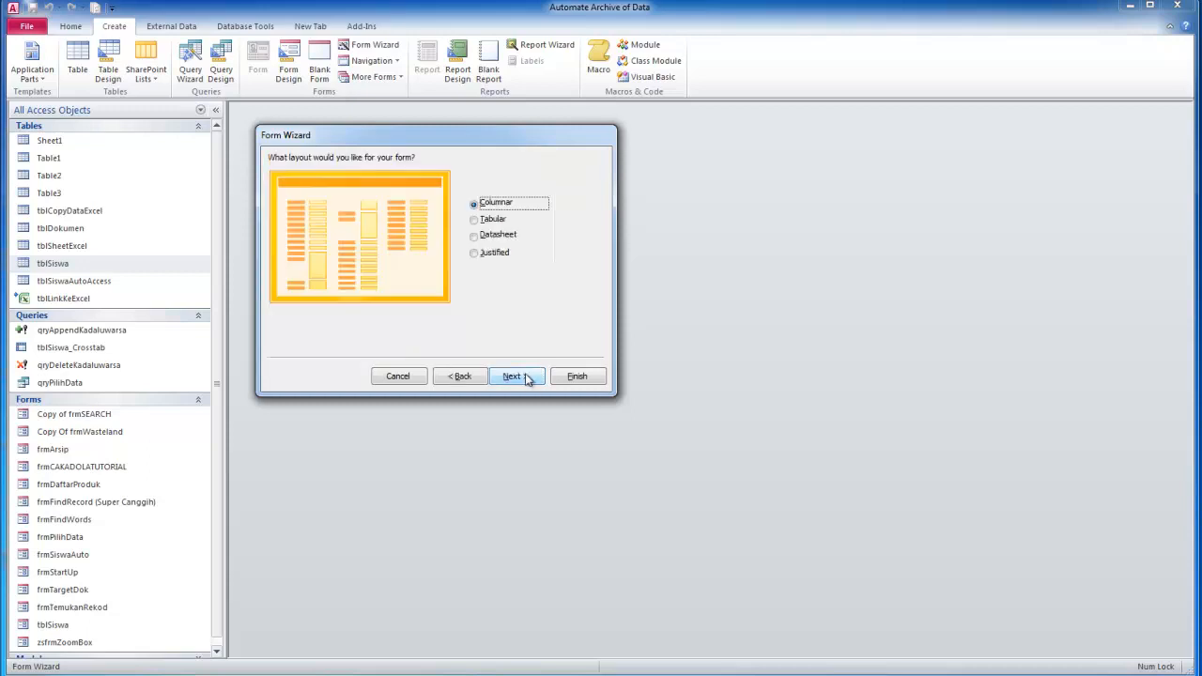
Preview the Tabular, Datasheet and Justified layouts, and continue with the Columnar layout
left_click(489, 220)
left_click(486, 204)
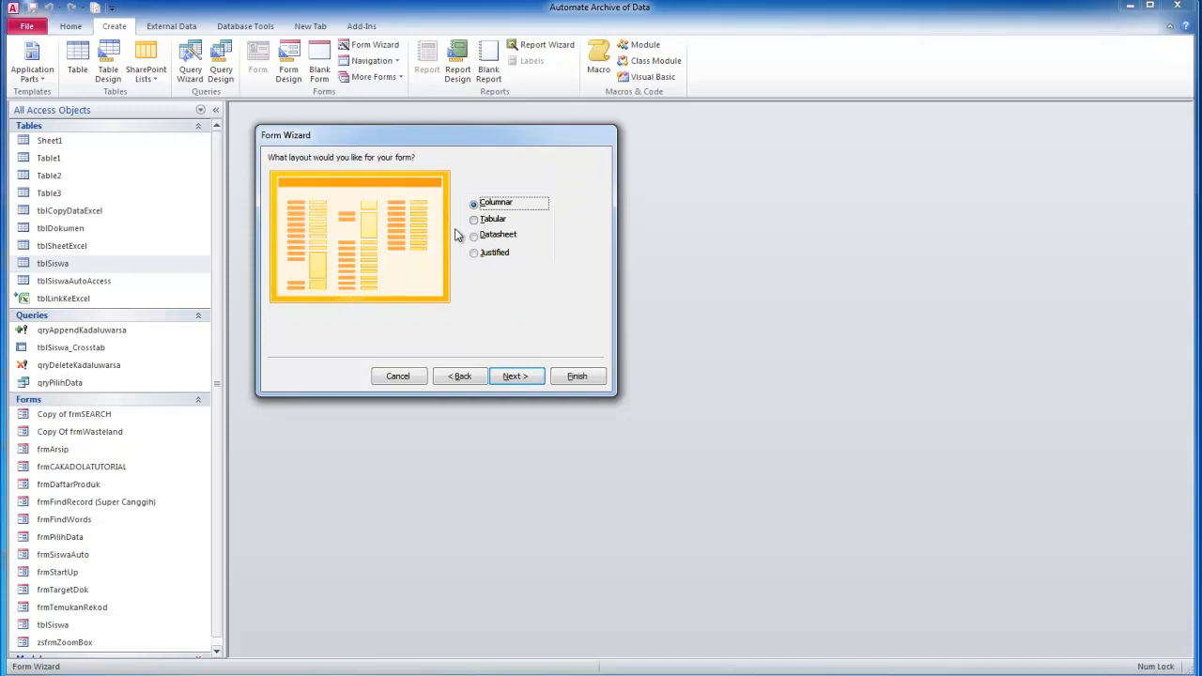
left_click(476, 221)
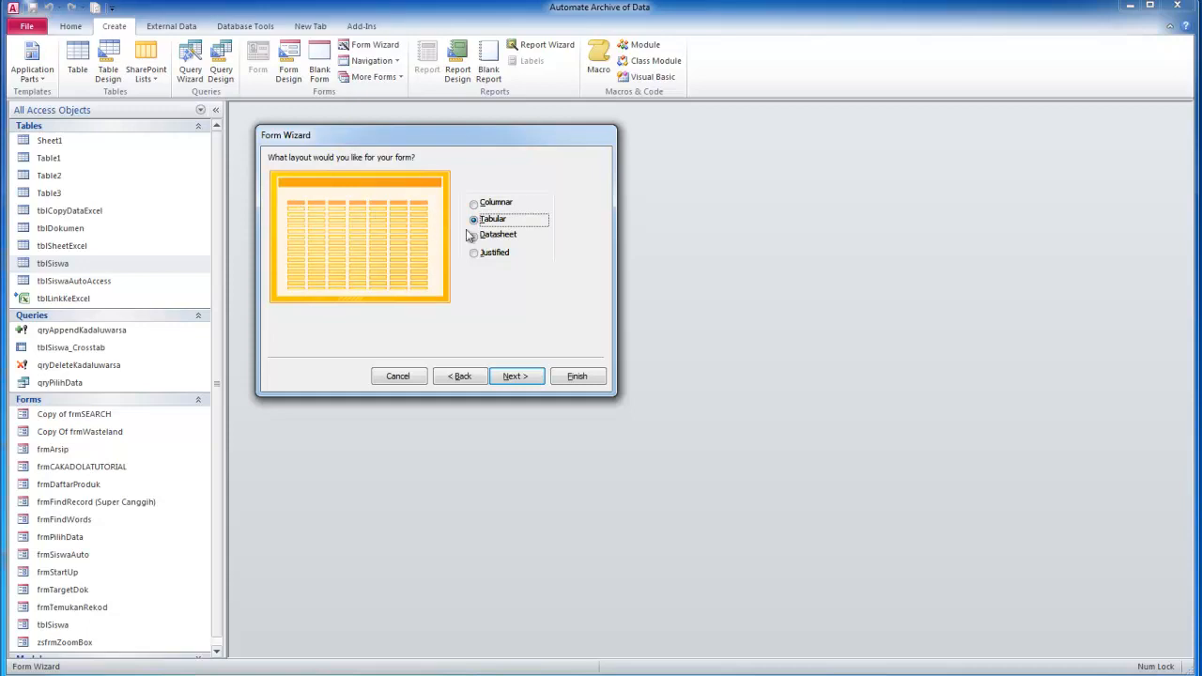
left_click(474, 237)
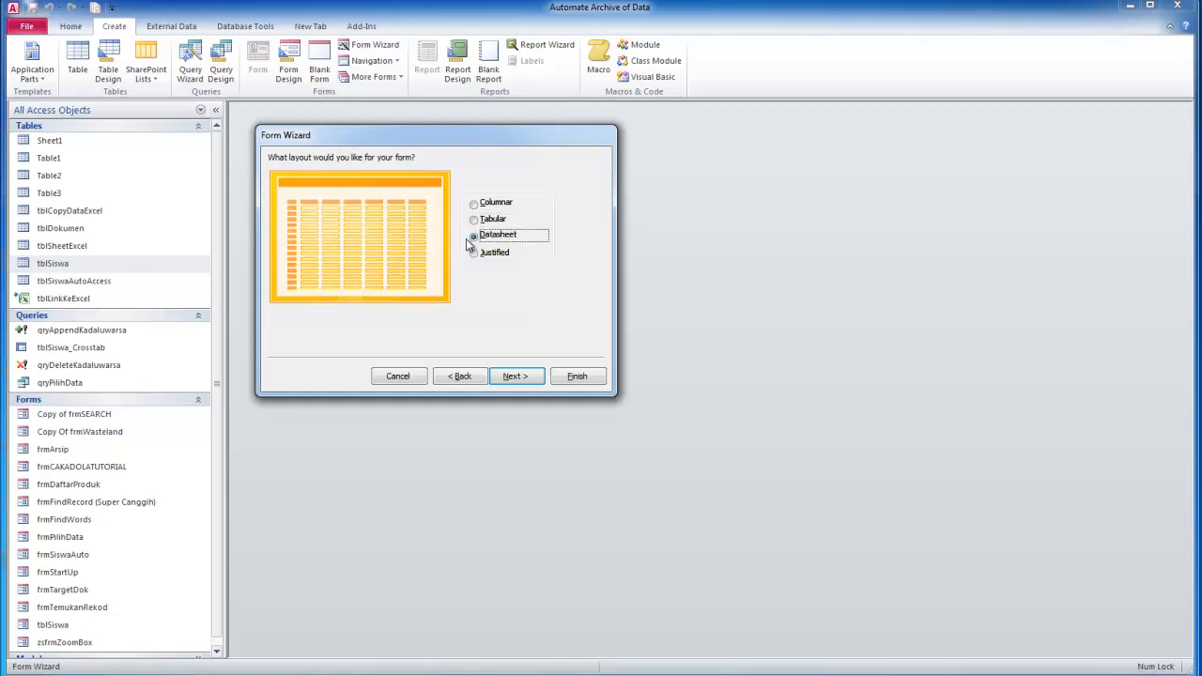
left_click(476, 254)
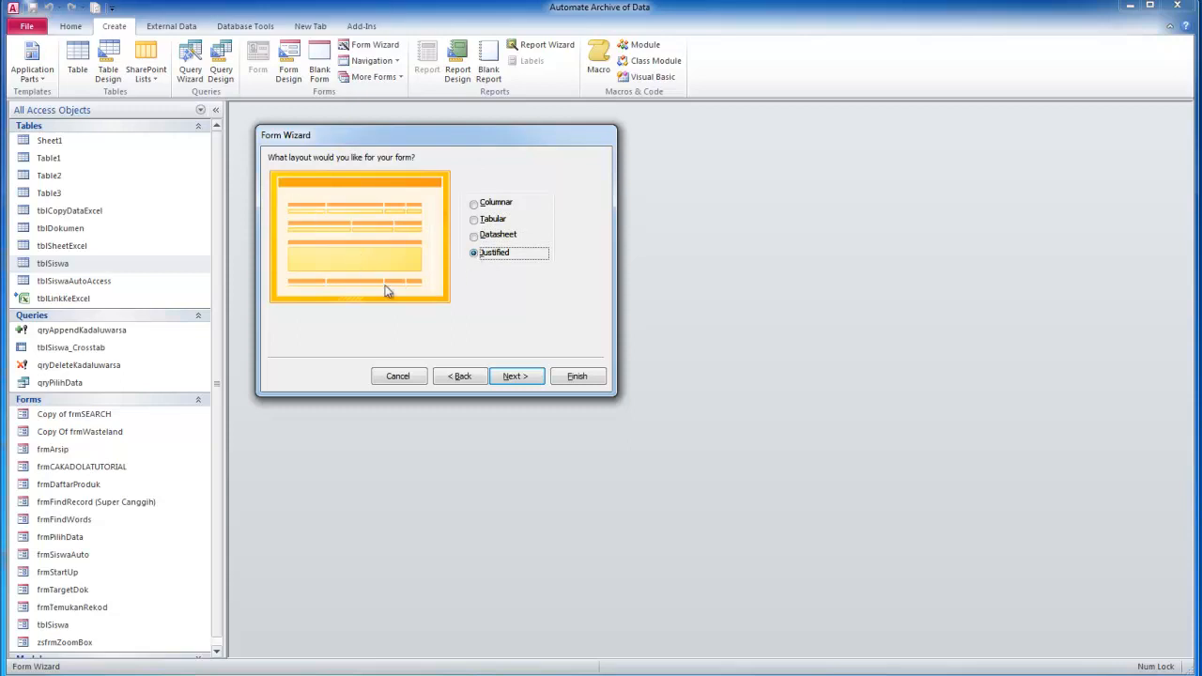
left_click(483, 207)
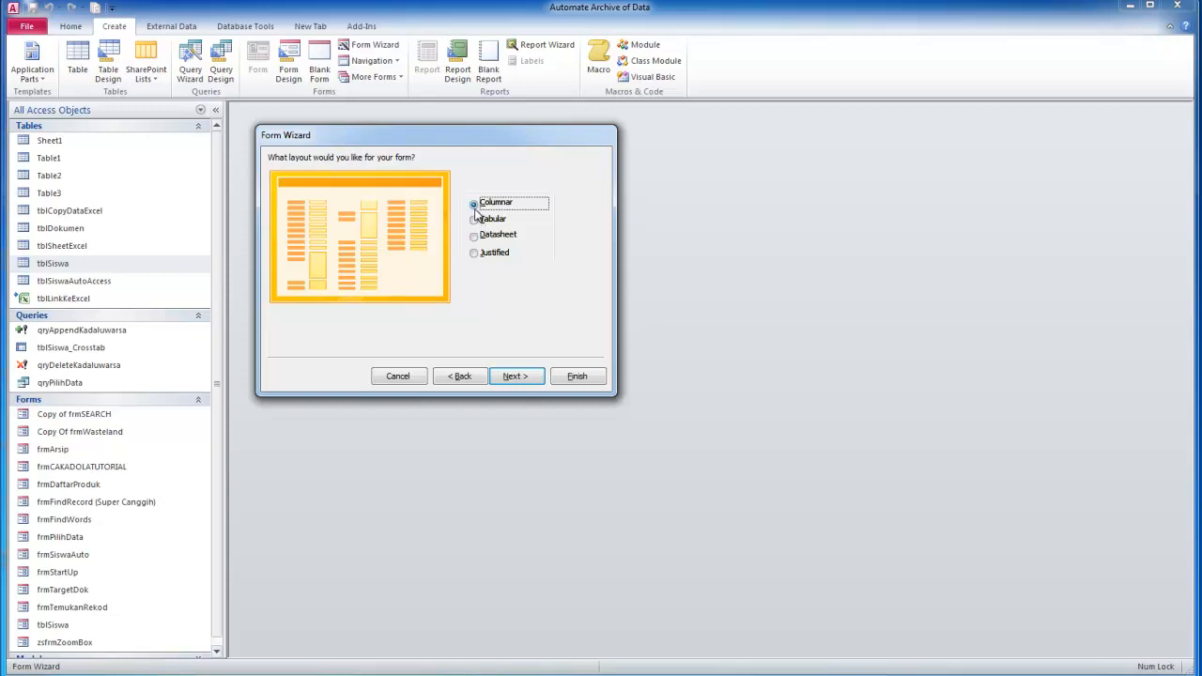
left_click(513, 377)
Title the form frmSiswaColumnar
left_click(447, 180)
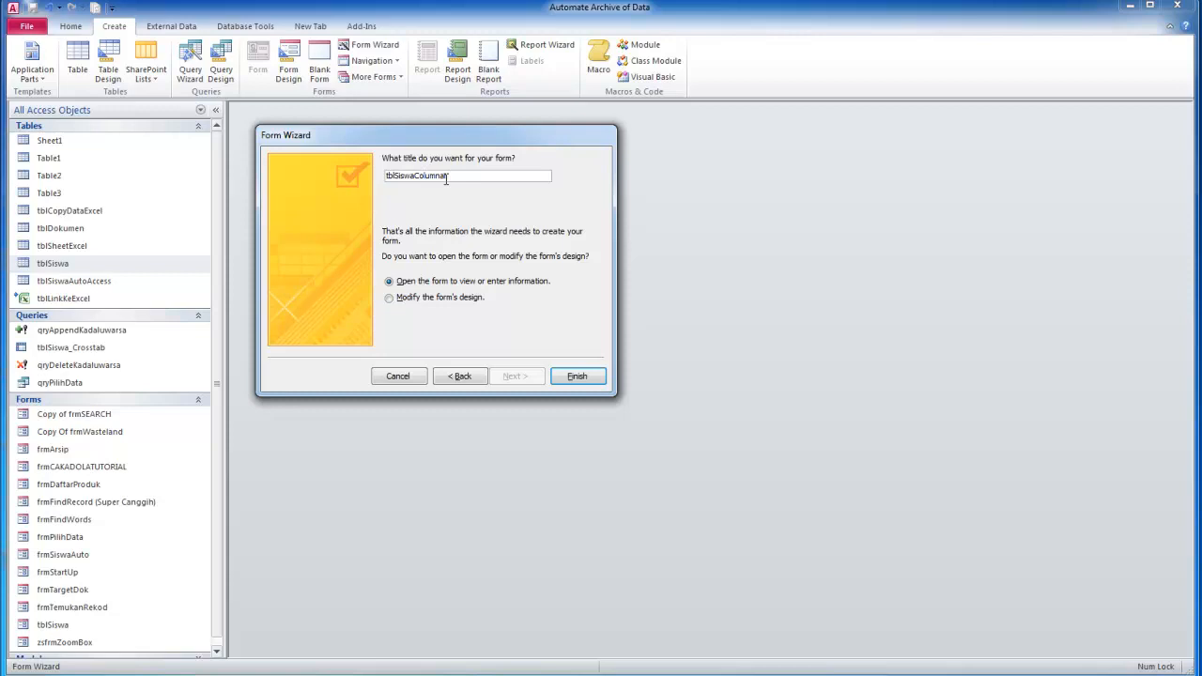
type("frm")
key("Delete")
key("Delete")
key("Delete")
left_click(463, 178)
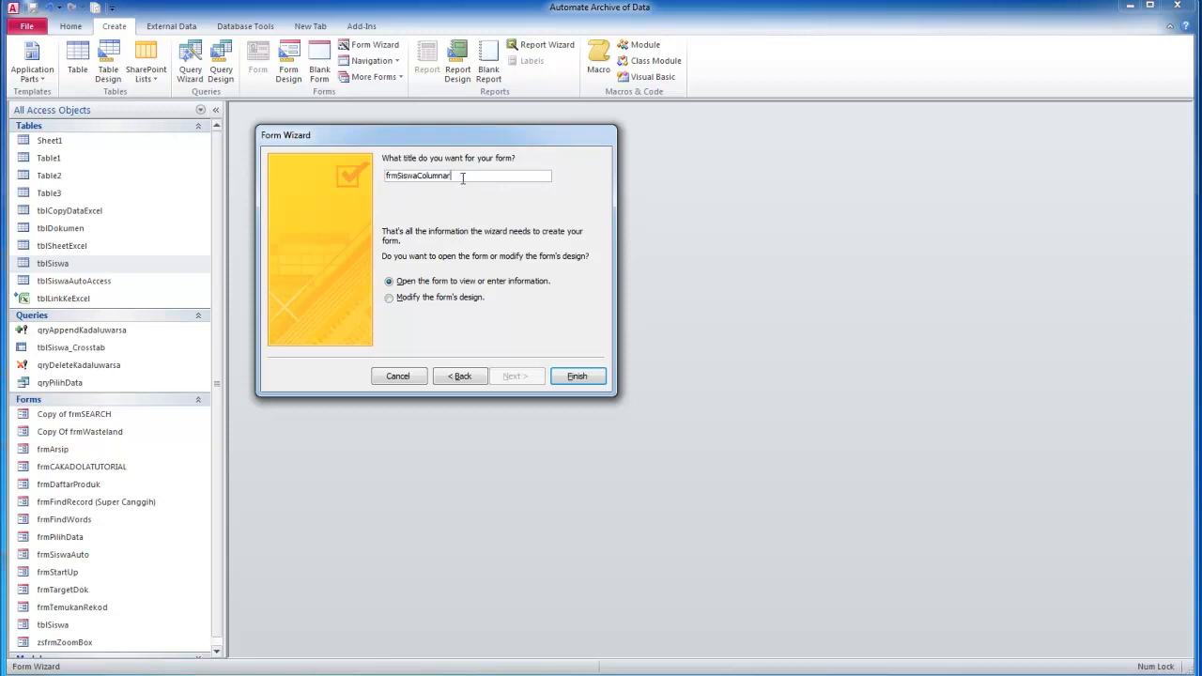
Finish the wizard with the form opened for viewing or entering information, and maximize the form window
left_click(390, 295)
left_click(389, 283)
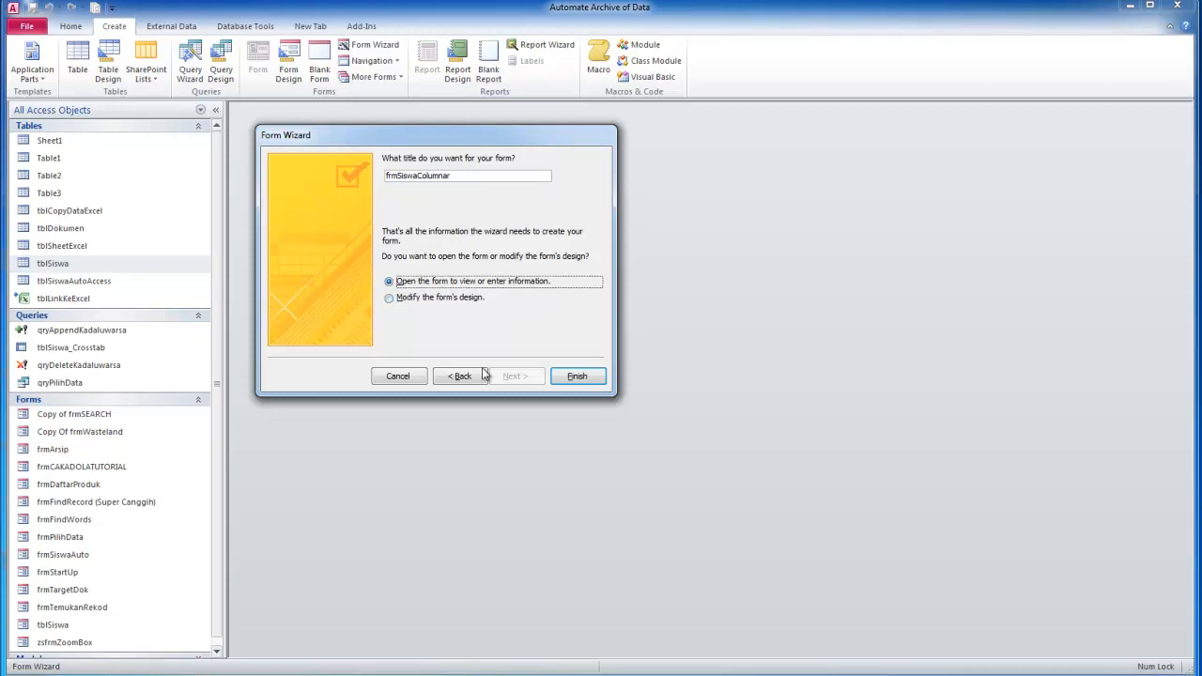
left_click(397, 302)
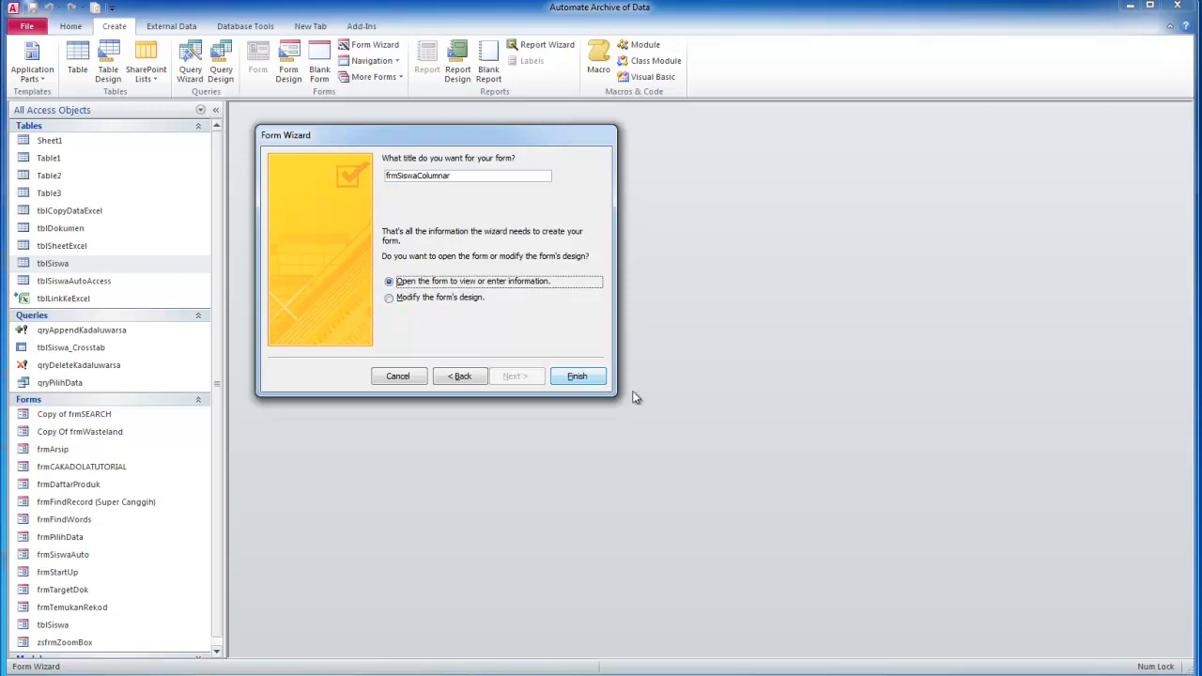
left_click(576, 377)
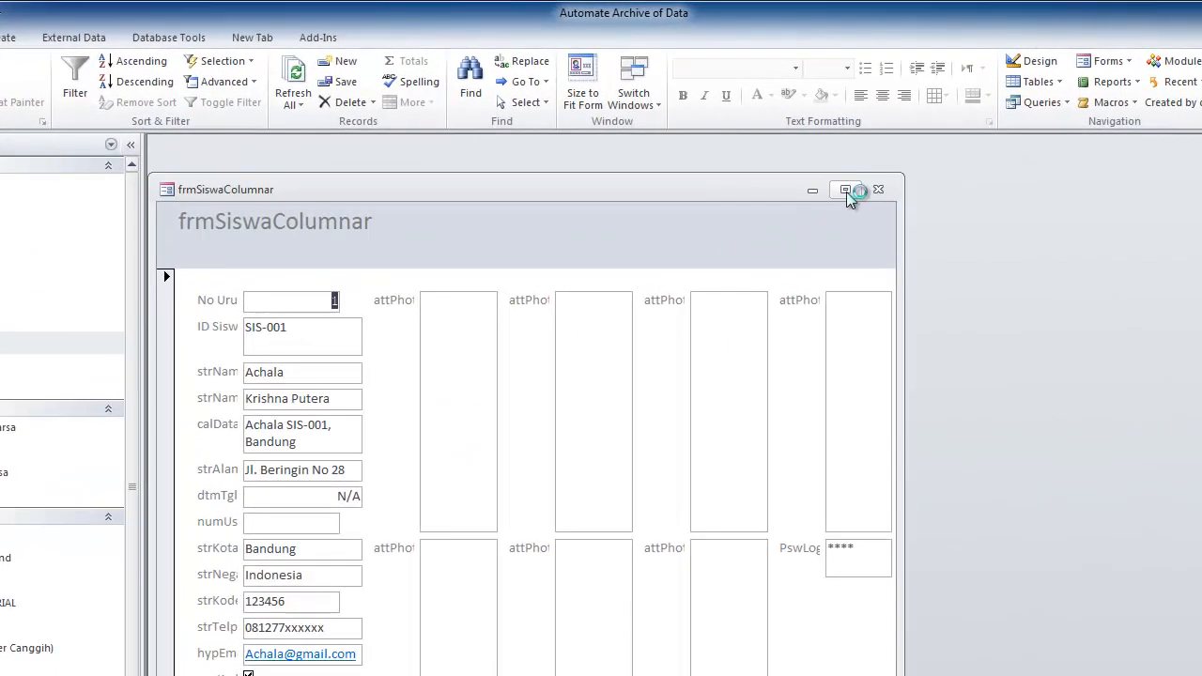
left_click(845, 191)
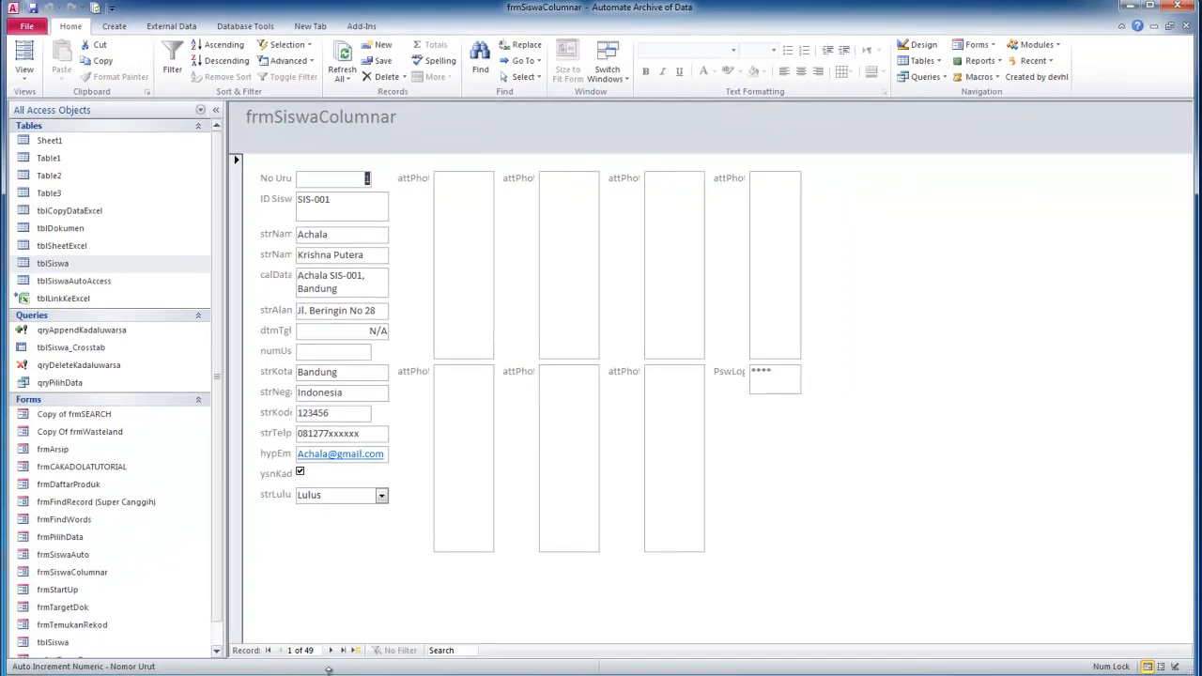
Browse forward one student at a time through the form's records up to record 44
left_click(331, 650)
left_click(331, 650)
left_click(331, 650)
left_click(331, 651)
left_click(330, 650)
left_click(330, 650)
left_click(331, 650)
left_click(331, 650)
left_click(331, 650)
left_click(331, 650)
left_click(331, 650)
left_click(331, 650)
left_click(331, 650)
left_click(330, 650)
left_click(331, 650)
left_click(331, 651)
left_click(331, 650)
left_click(331, 650)
left_click(330, 650)
left_click(331, 650)
left_click(331, 650)
left_click(331, 650)
left_click(331, 650)
left_click(331, 650)
left_click(330, 650)
left_click(331, 650)
left_click(331, 650)
left_click(331, 650)
left_click(331, 650)
left_click(330, 650)
left_click(331, 650)
left_click(330, 651)
left_click(331, 650)
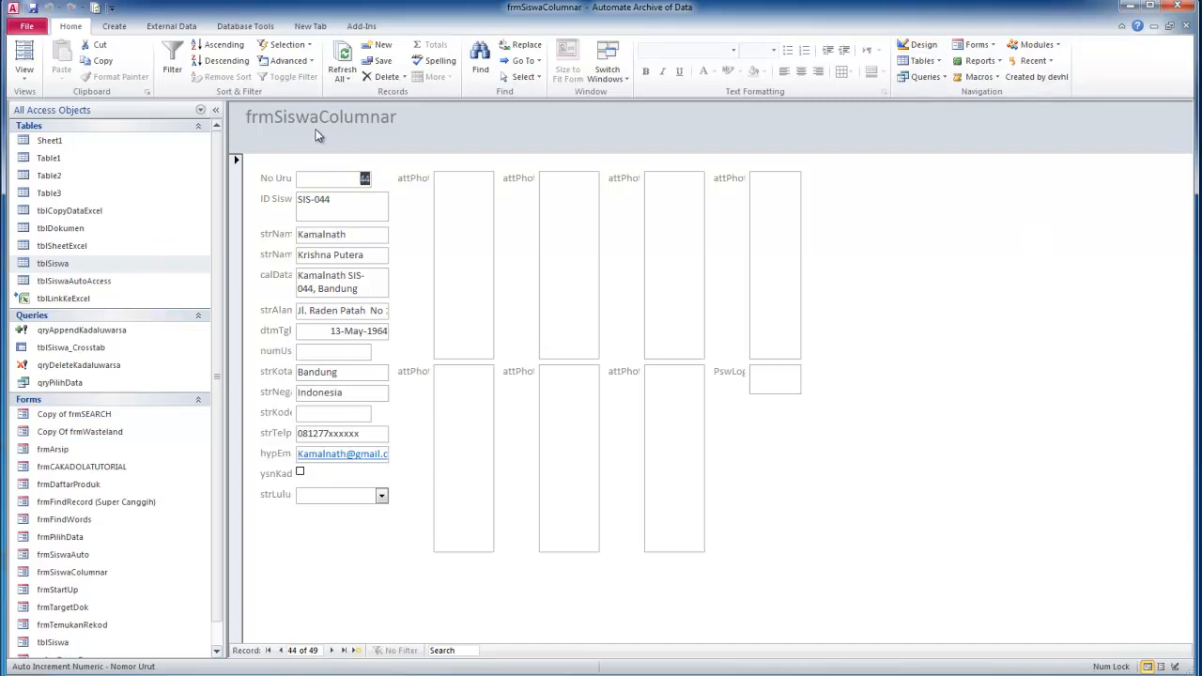
Open frmSiswaColumnar in Design view and shorten both the upper and lower rows of attPhotoSiswa boxes
left_click(905, 45)
left_click(28, 78)
left_click(35, 172)
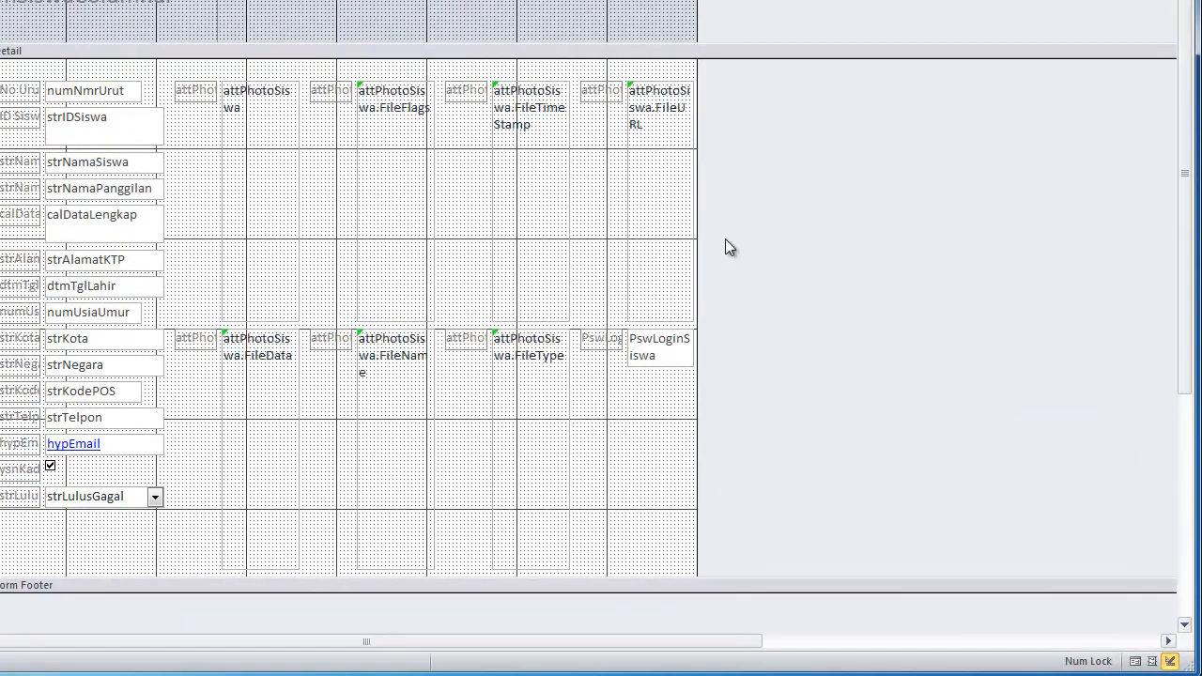
left_click_drag(742, 237, 220, 193)
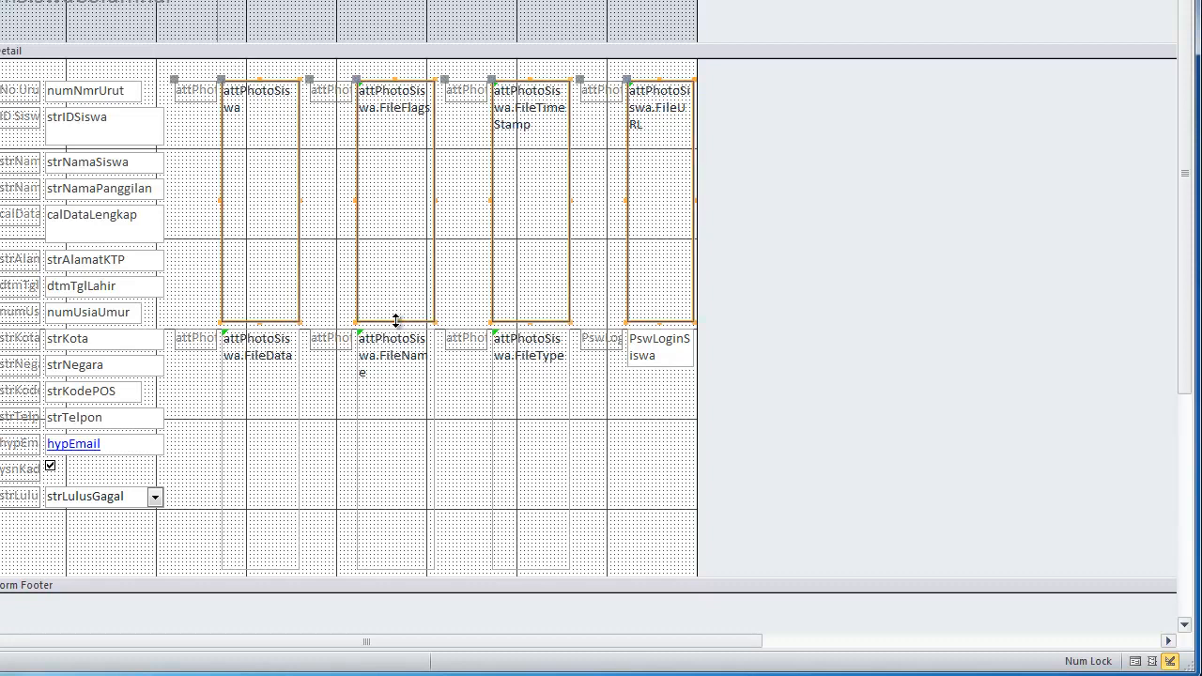
left_click_drag(396, 322, 395, 142)
left_click_drag(767, 462, 208, 448)
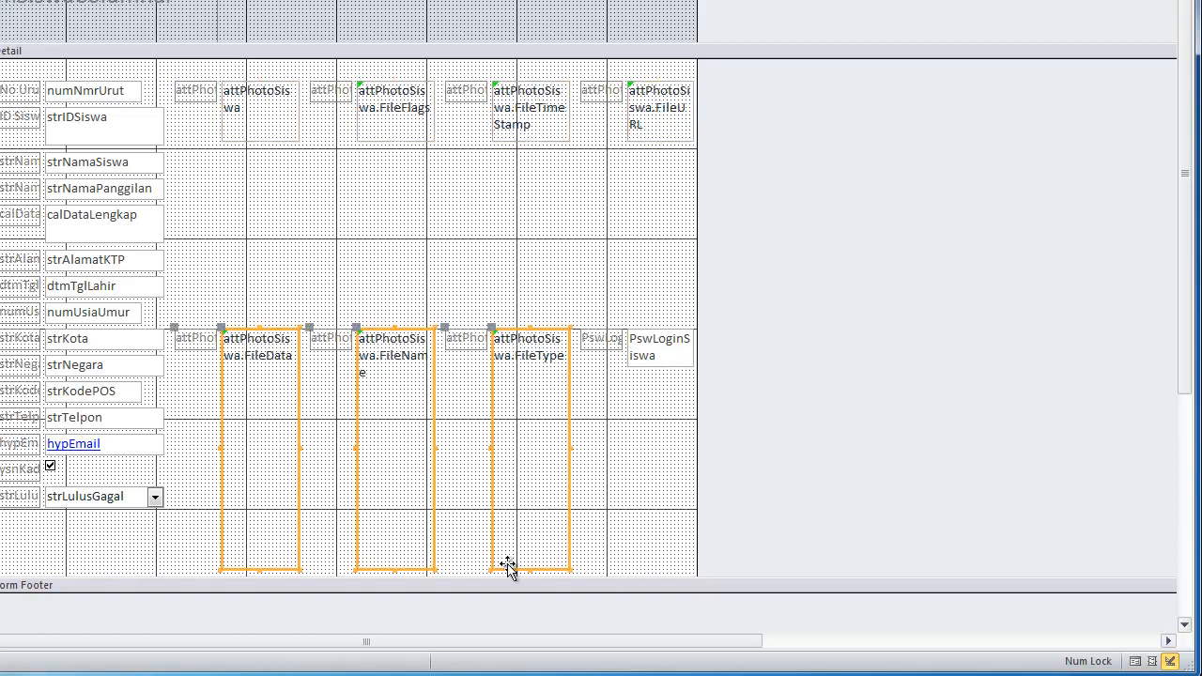
left_click_drag(526, 571, 531, 403)
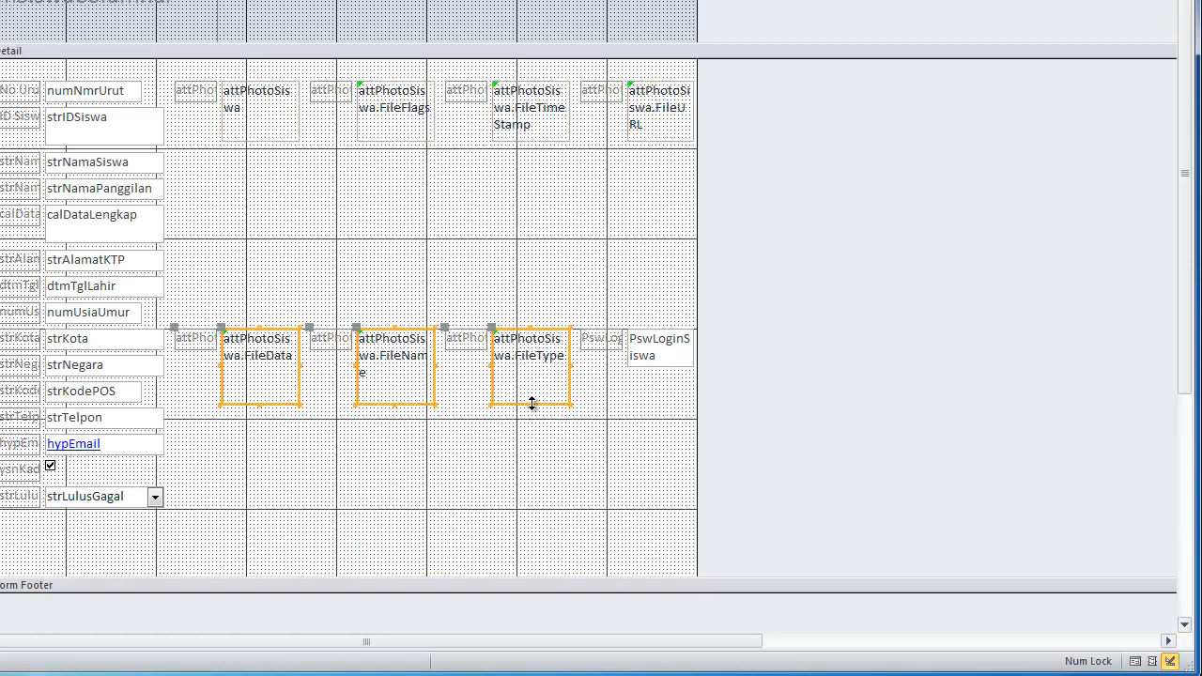
left_click(414, 262)
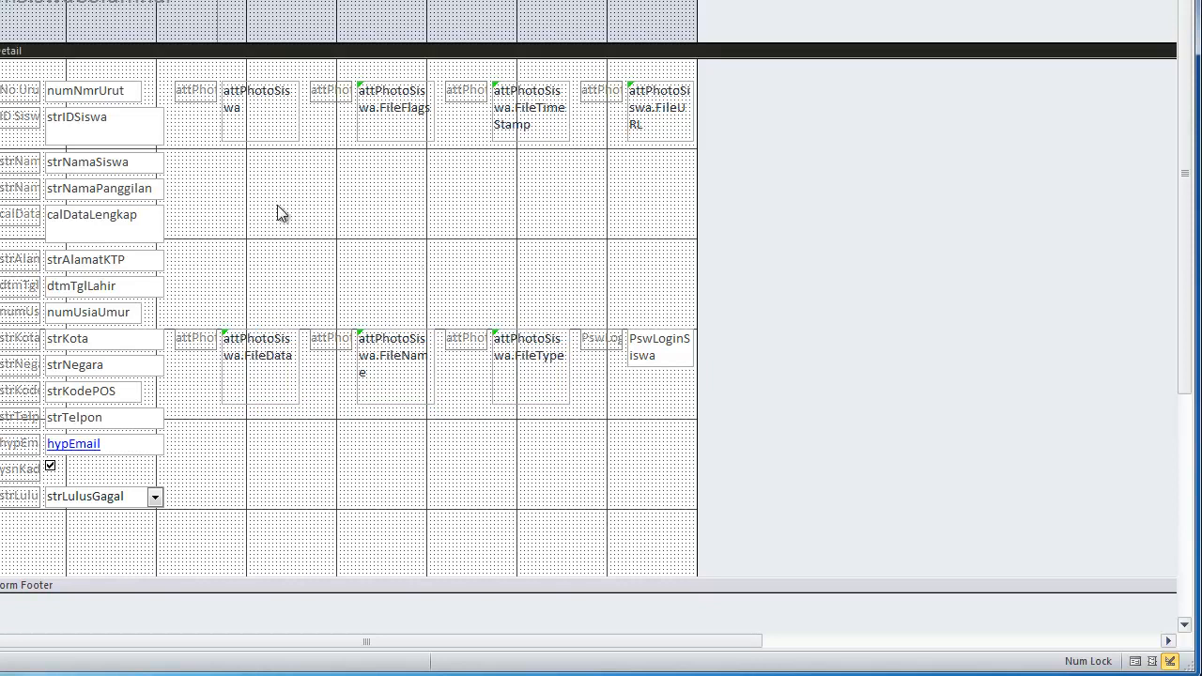
Review the layout in Form view and close frmSiswaColumnar without saving the design changes
left_click_drag(120, 567, 104, 94)
left_click(355, 233)
key("F5")
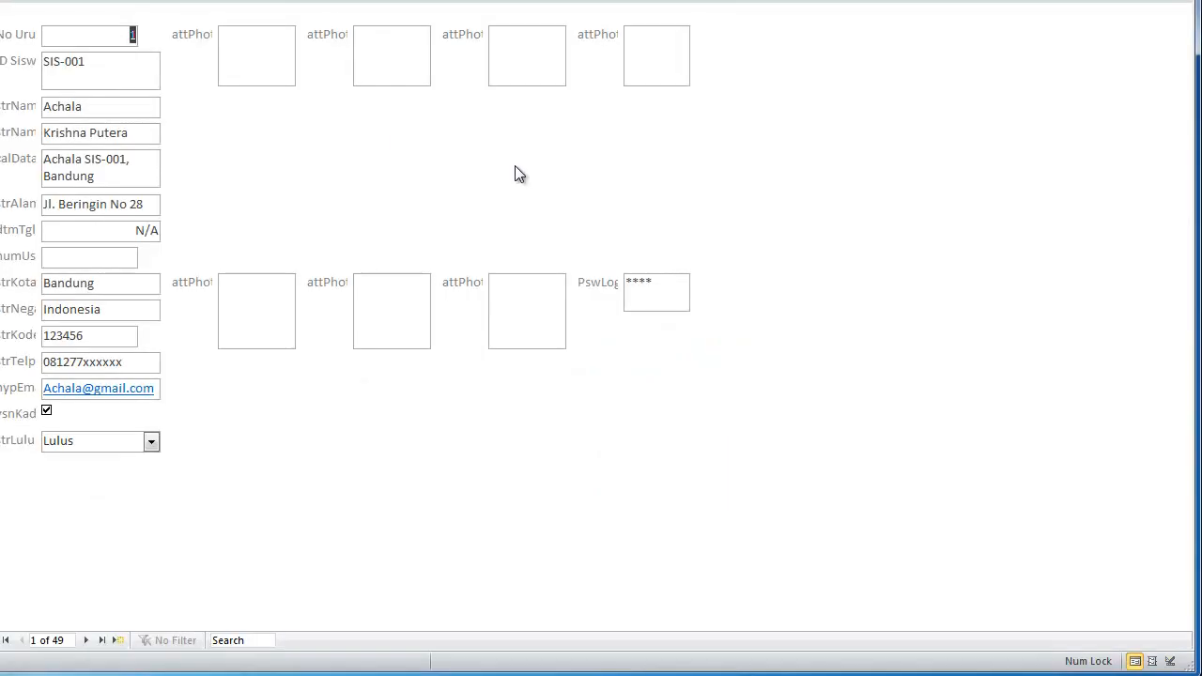
left_click(110, 205)
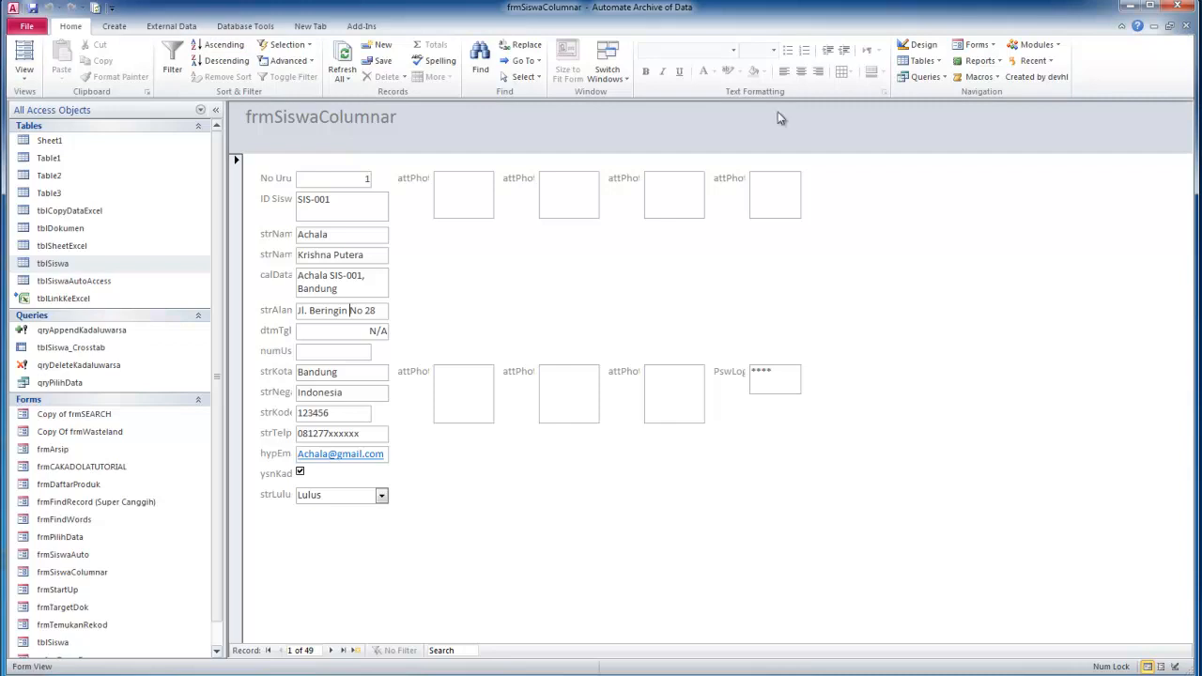
left_click(1185, 27)
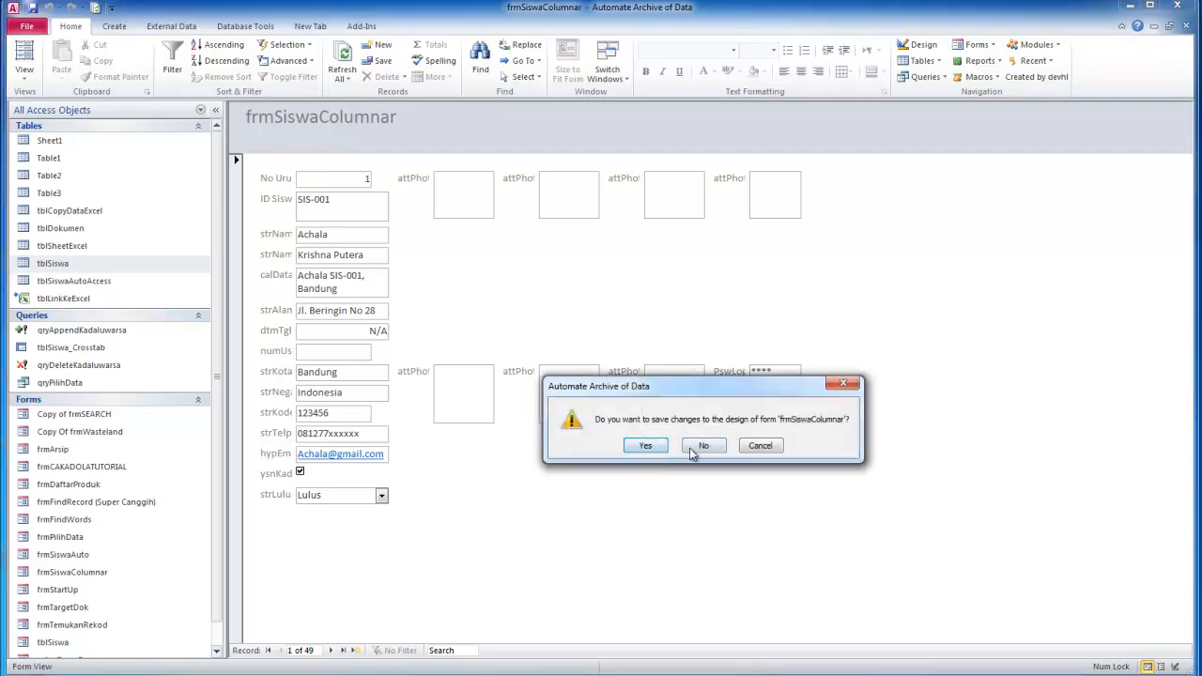
left_click(703, 447)
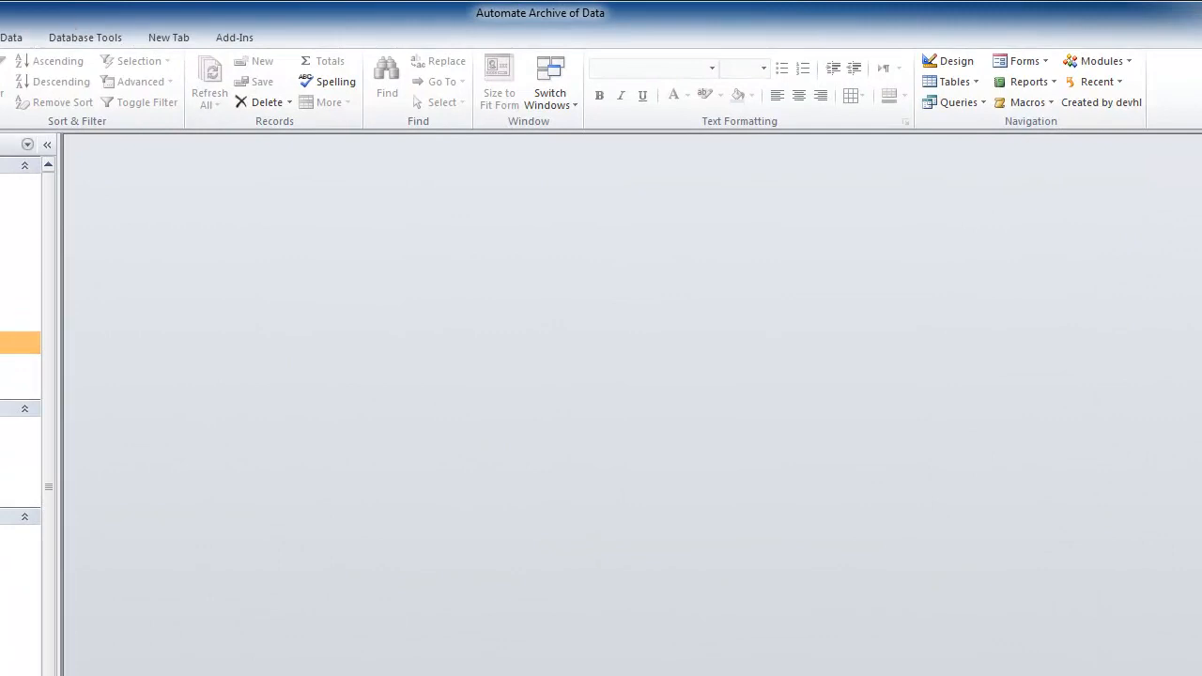
Start the Form Wizard on tblSiswa, include all its fields, and choose the Tabular layout
left_click(0, 38)
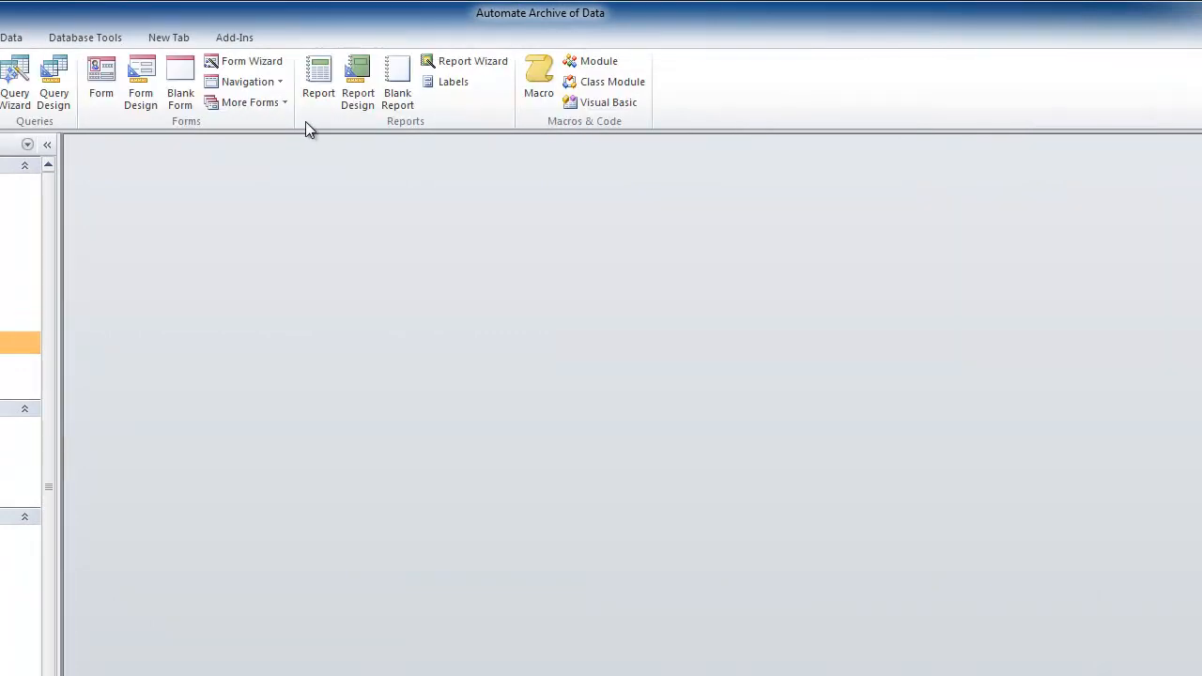
left_click(278, 64)
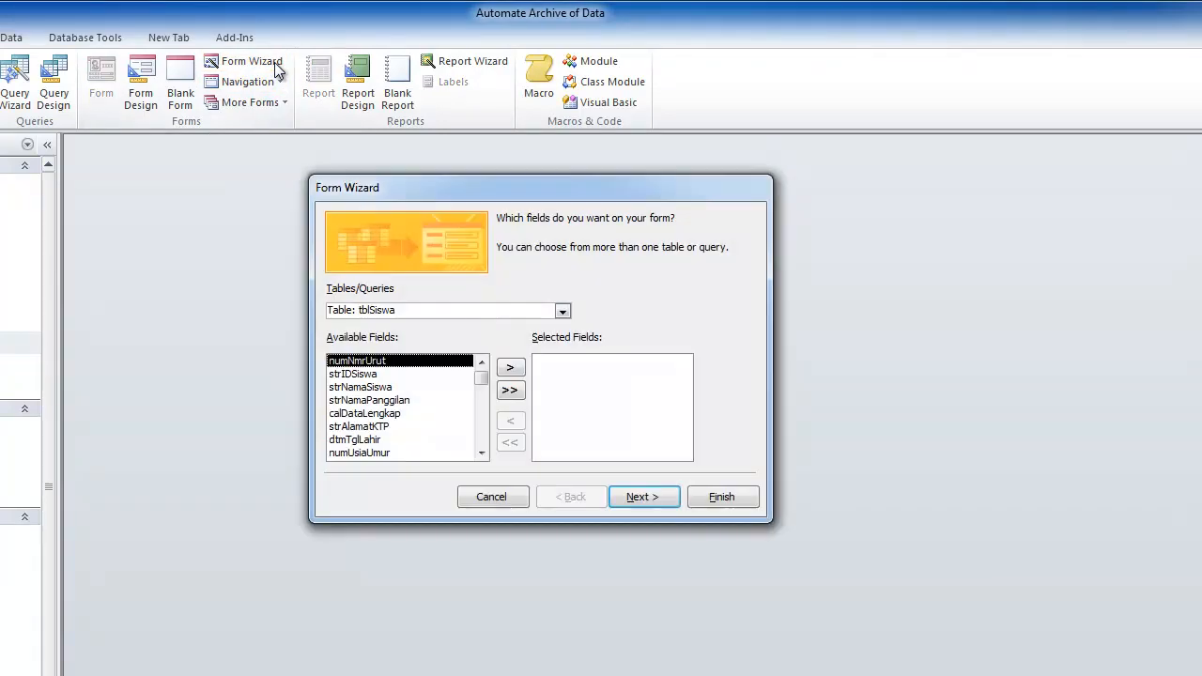
left_click(509, 390)
left_click(638, 495)
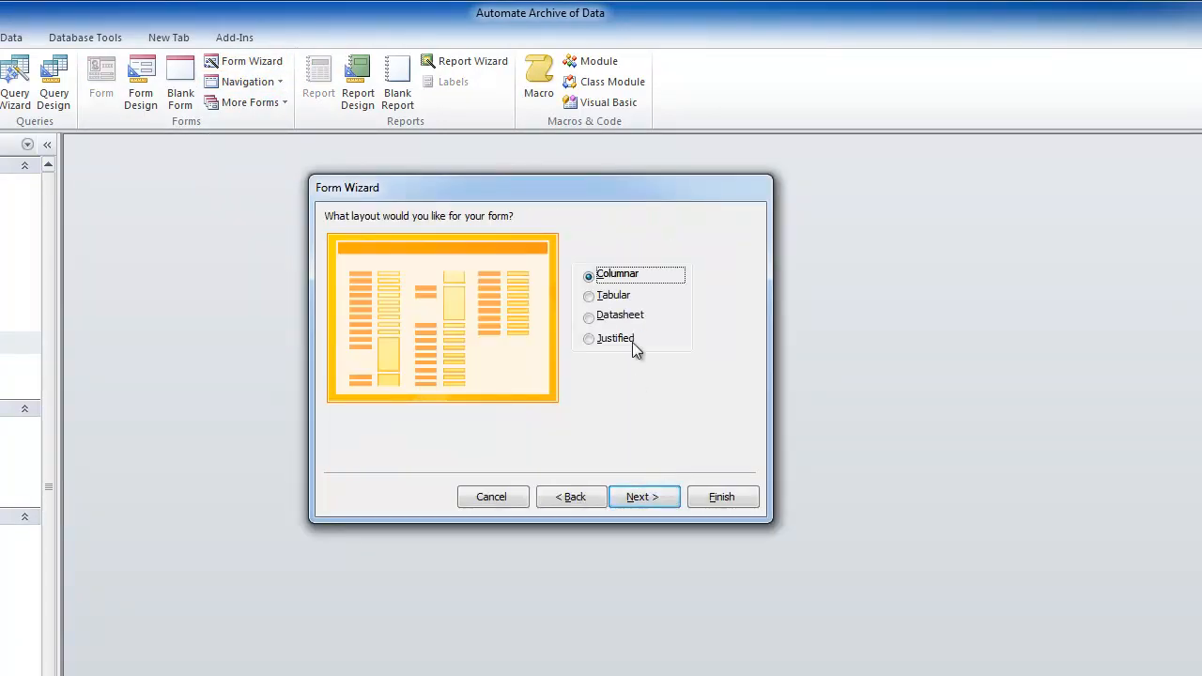
left_click(613, 297)
left_click(650, 502)
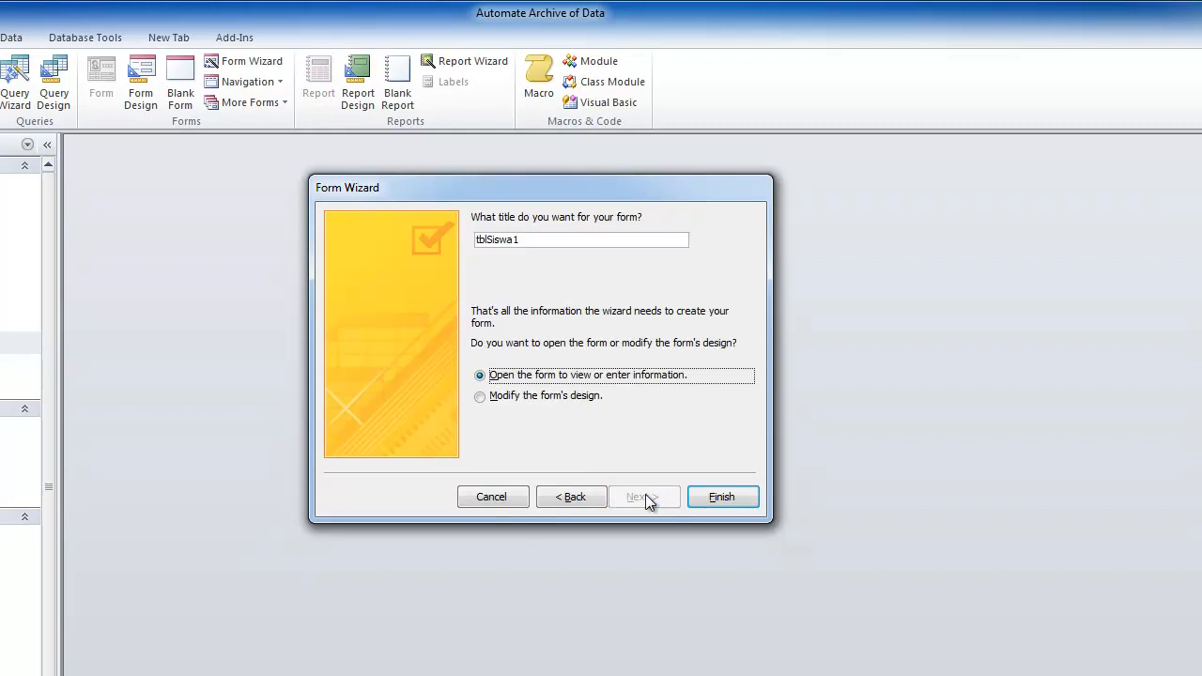
Title the form frmSiswaTabular and finish the wizard with the form opened for viewing or entering information
left_click(566, 238)
key("Delete")
key("Delete")
key("Delete")
type("frm")
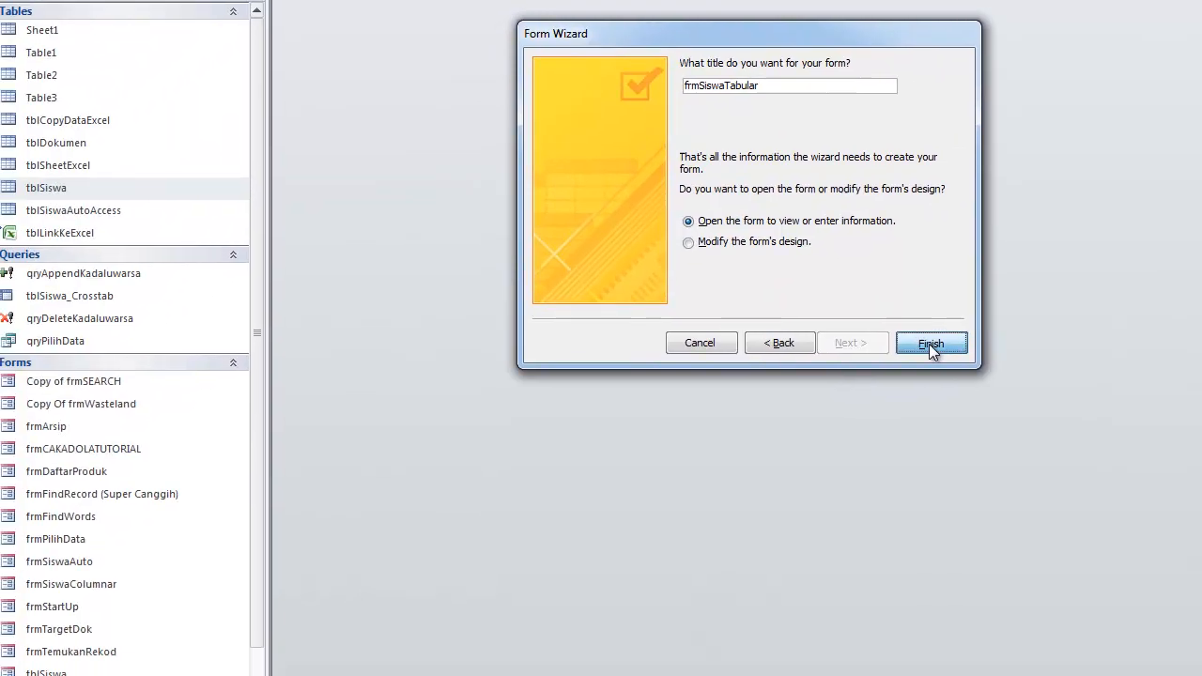
left_click(722, 497)
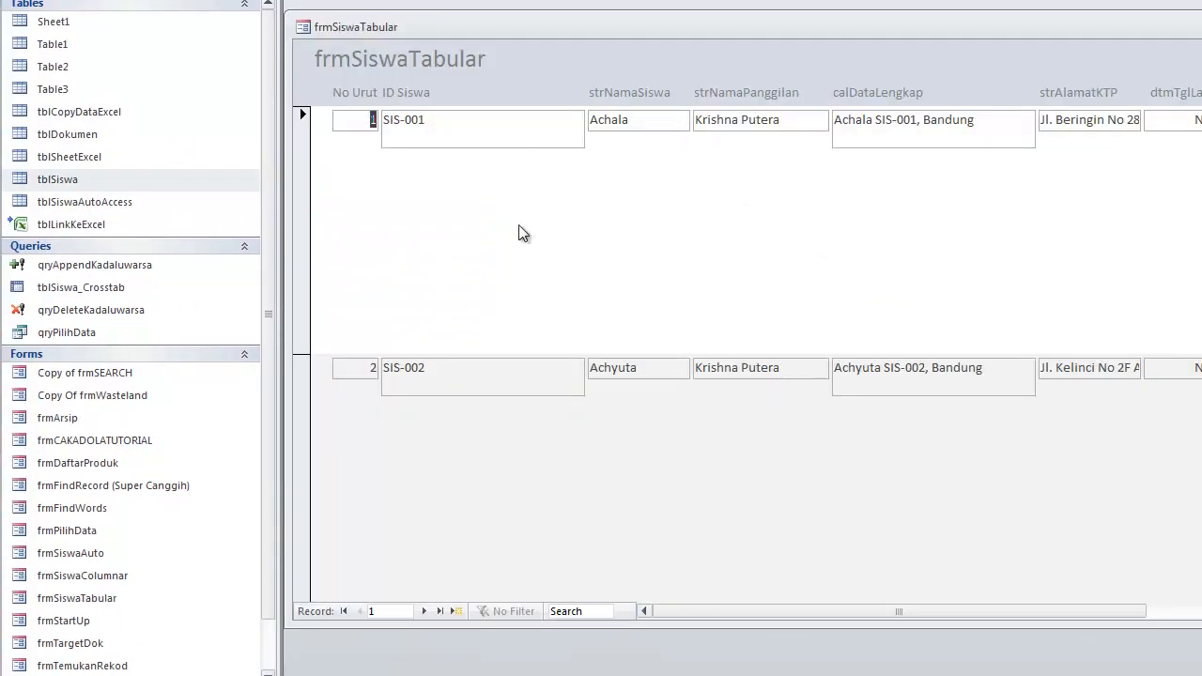
Open frmSiswaTabular in Design view and try to shorten its Detail section up to the field row
right_click(541, 243)
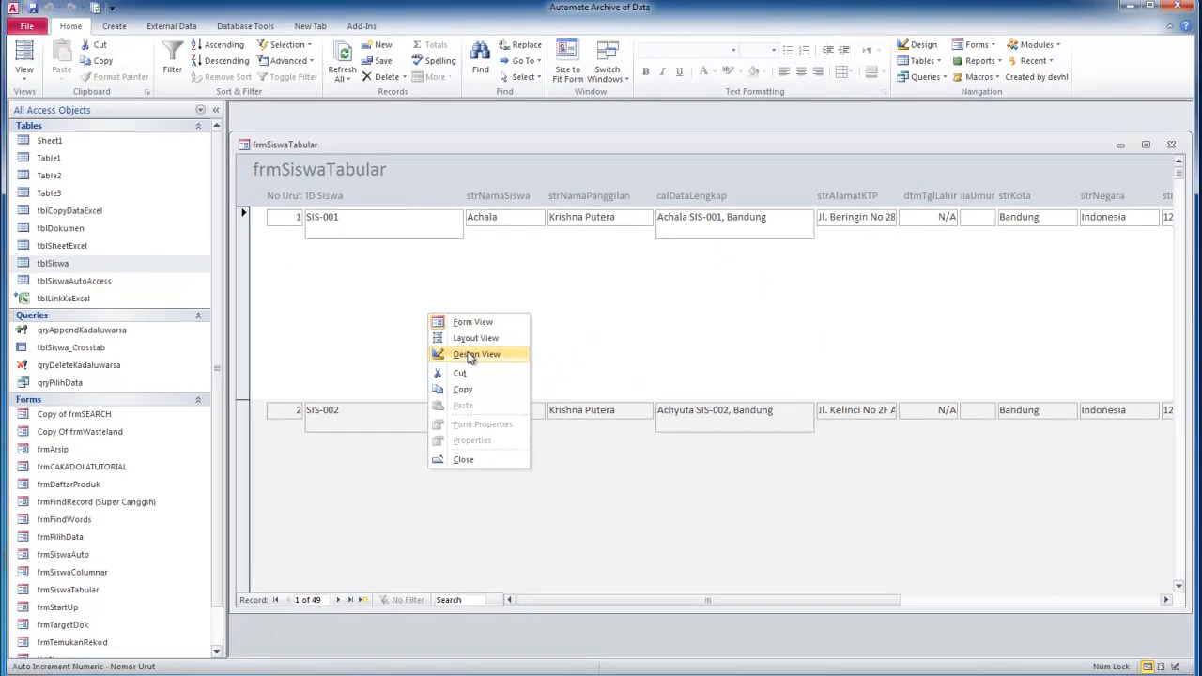
left_click(593, 297)
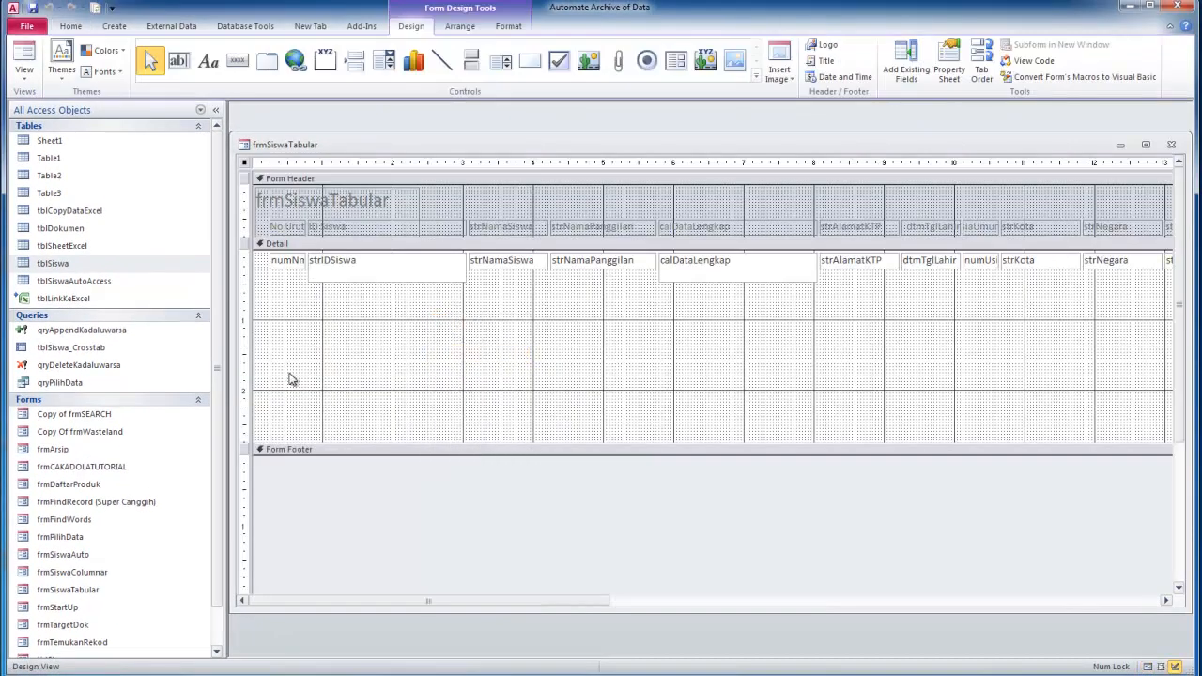
left_click_drag(283, 442, 295, 275)
left_click_drag(322, 442, 328, 261)
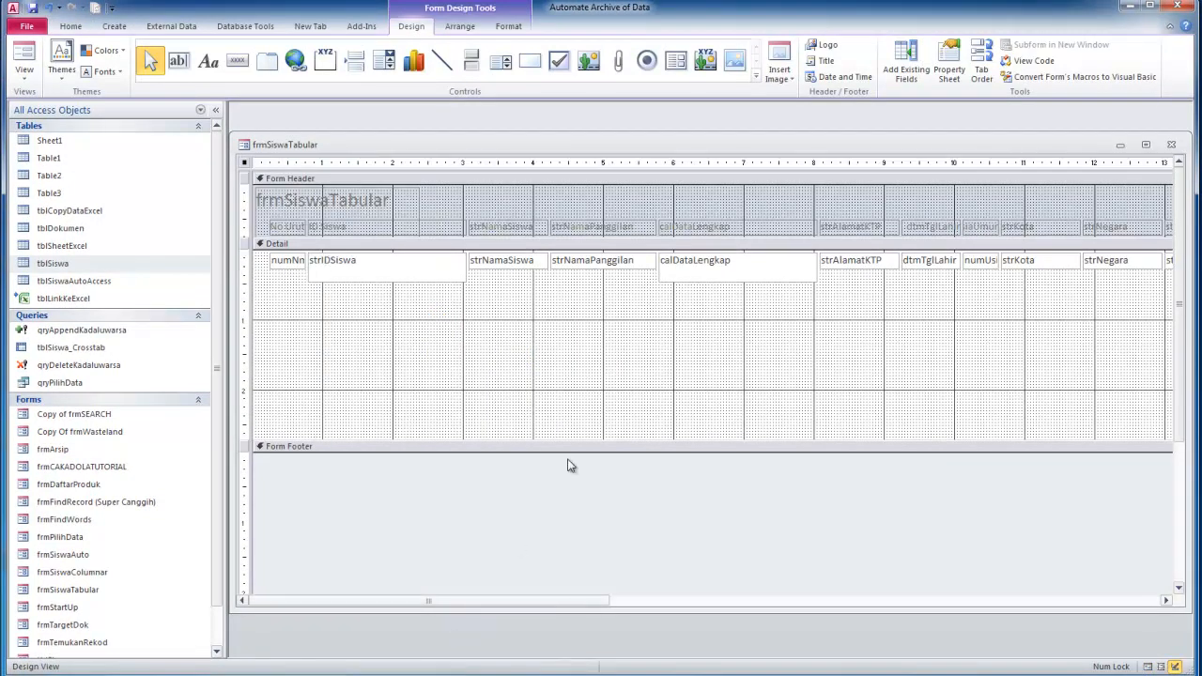
Shorten the attPhotoSiswa box and the Detail section to about one field row, and browse the records in Form view up to record 26
left_click_drag(607, 601, 970, 605)
left_click_drag(1047, 609, 1027, 470)
left_click(1114, 383)
left_click_drag(1092, 437, 1080, 272)
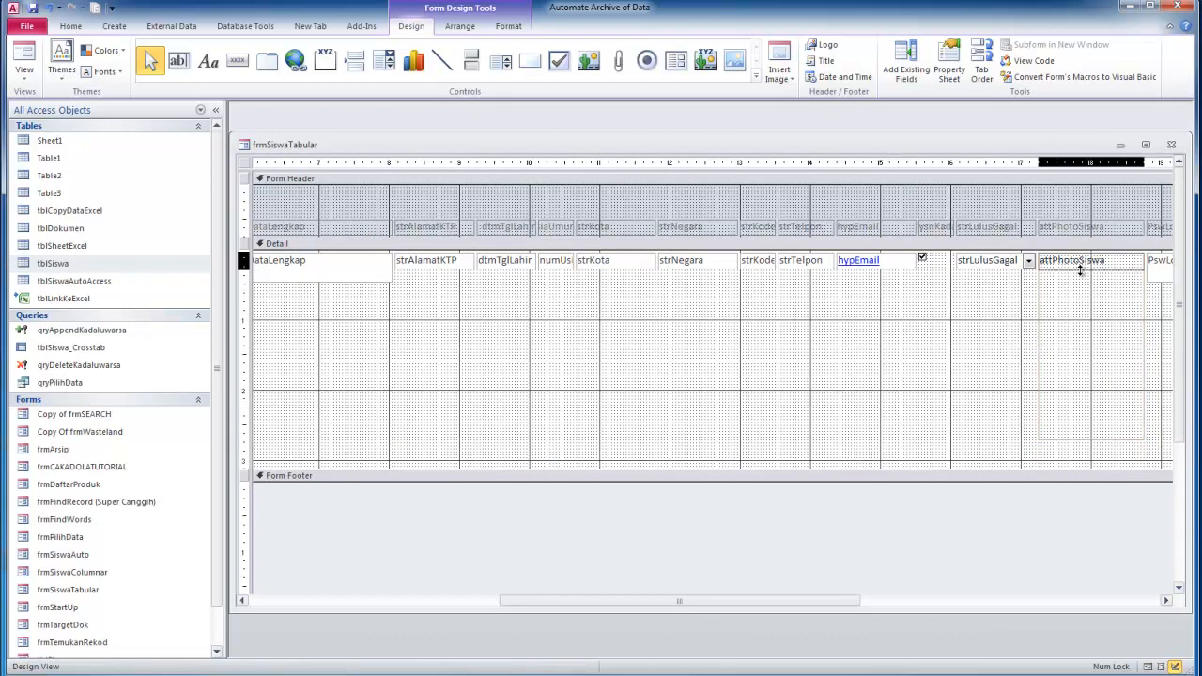
left_click_drag(973, 476, 981, 282)
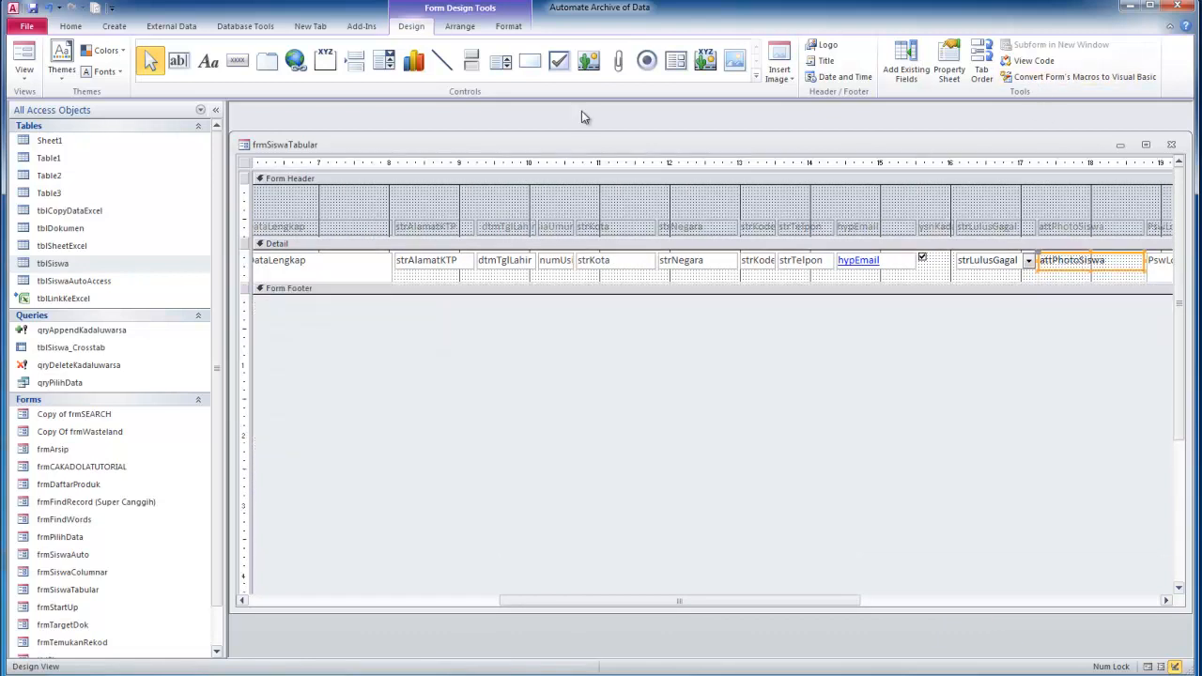
left_click(35, 54)
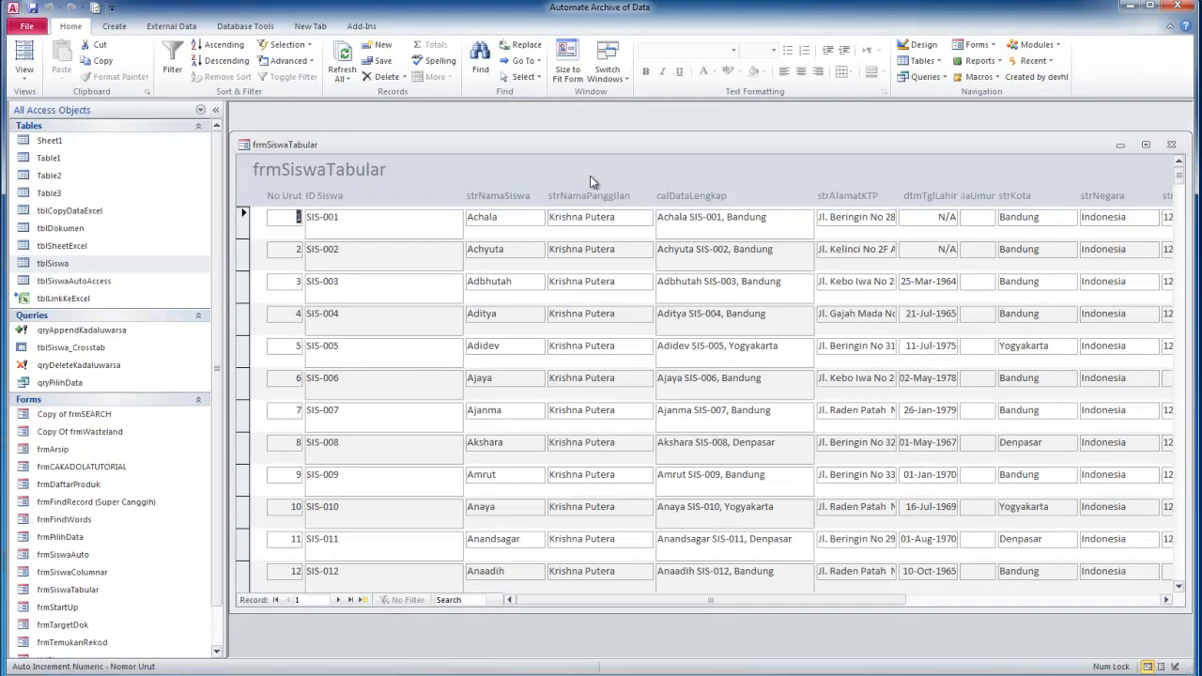
left_click_drag(339, 600, 341, 602)
In the maximized Design view, size all Detail fields to the shortest and pull the Form Footer up directly beneath them
right_click(493, 177)
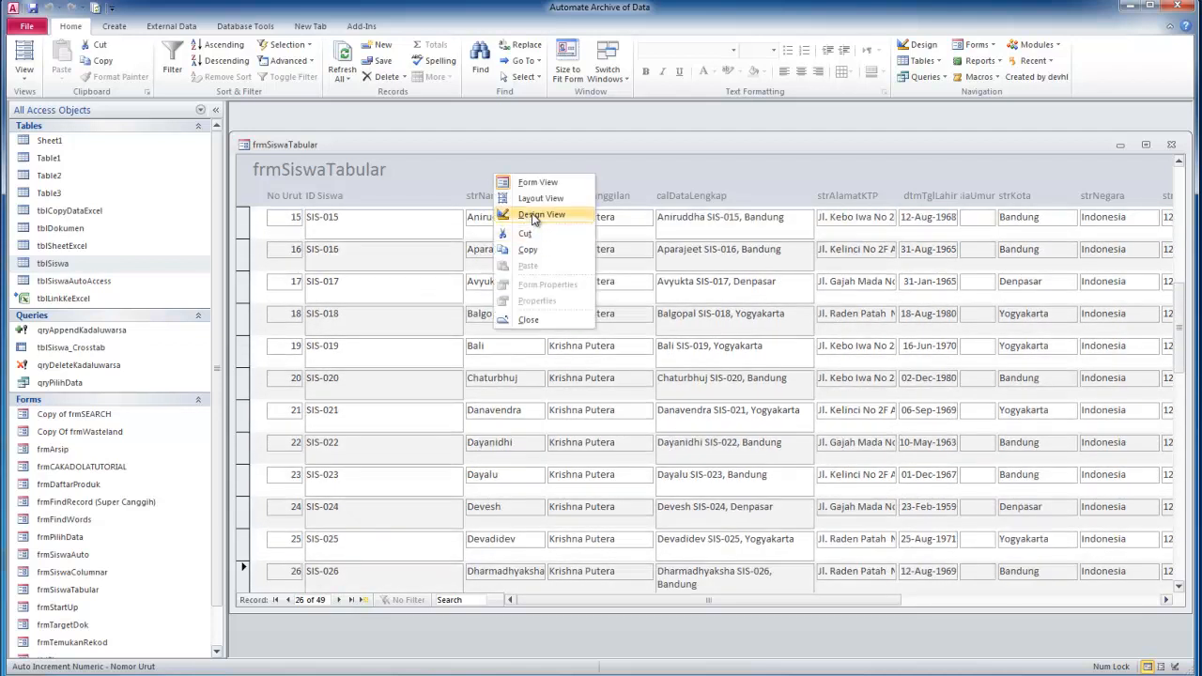
left_click(533, 216)
left_click(1146, 144)
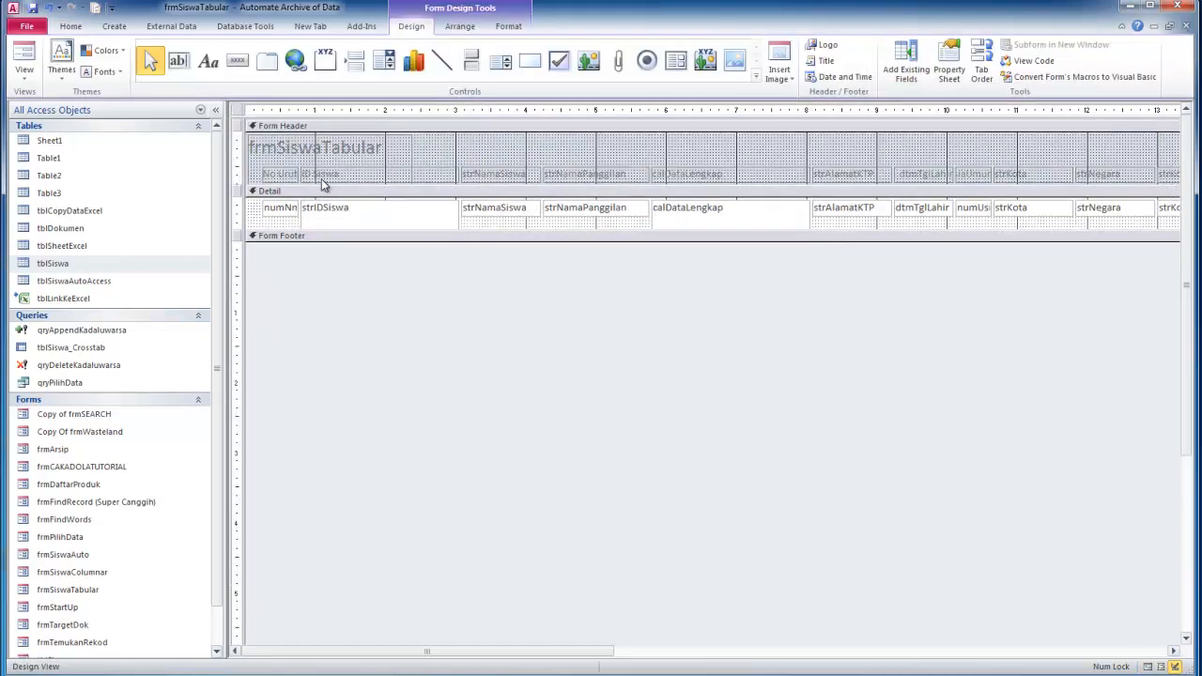
left_click(239, 207)
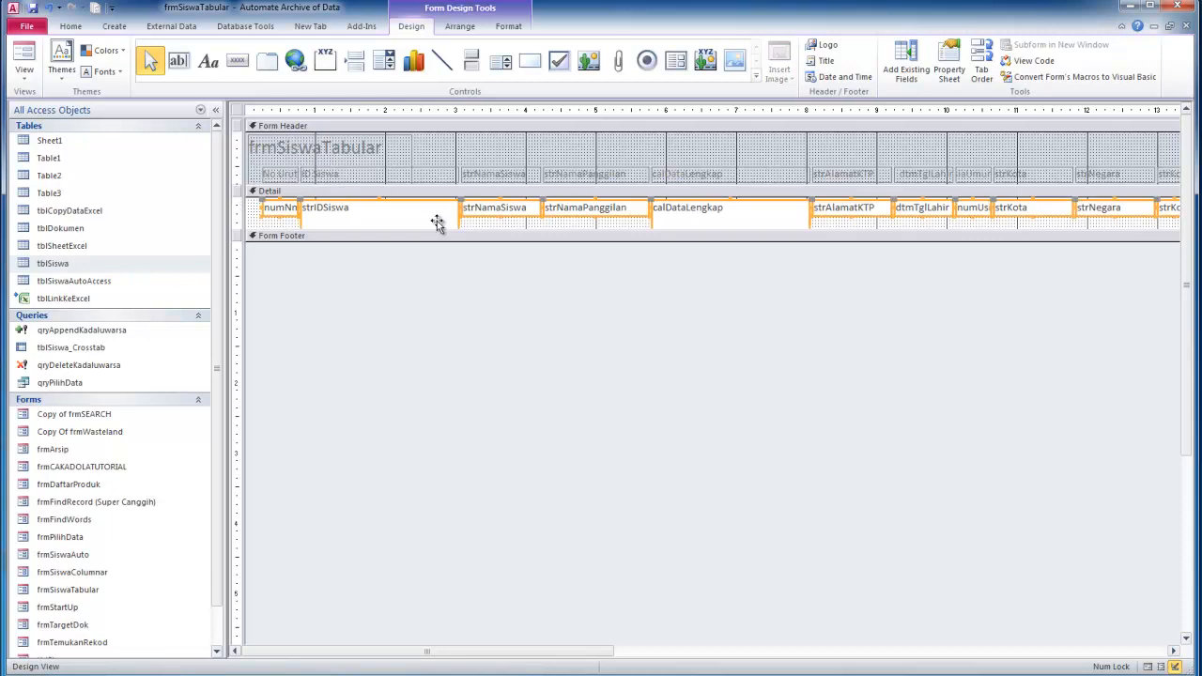
left_click(316, 271)
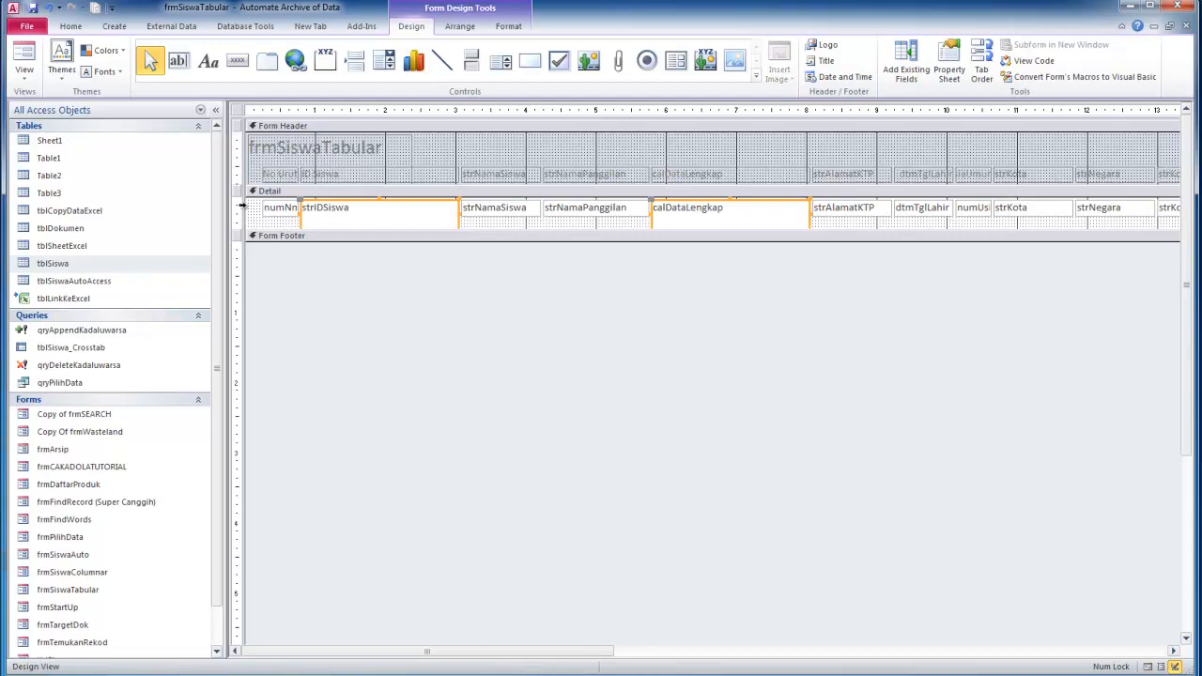
left_click(242, 217)
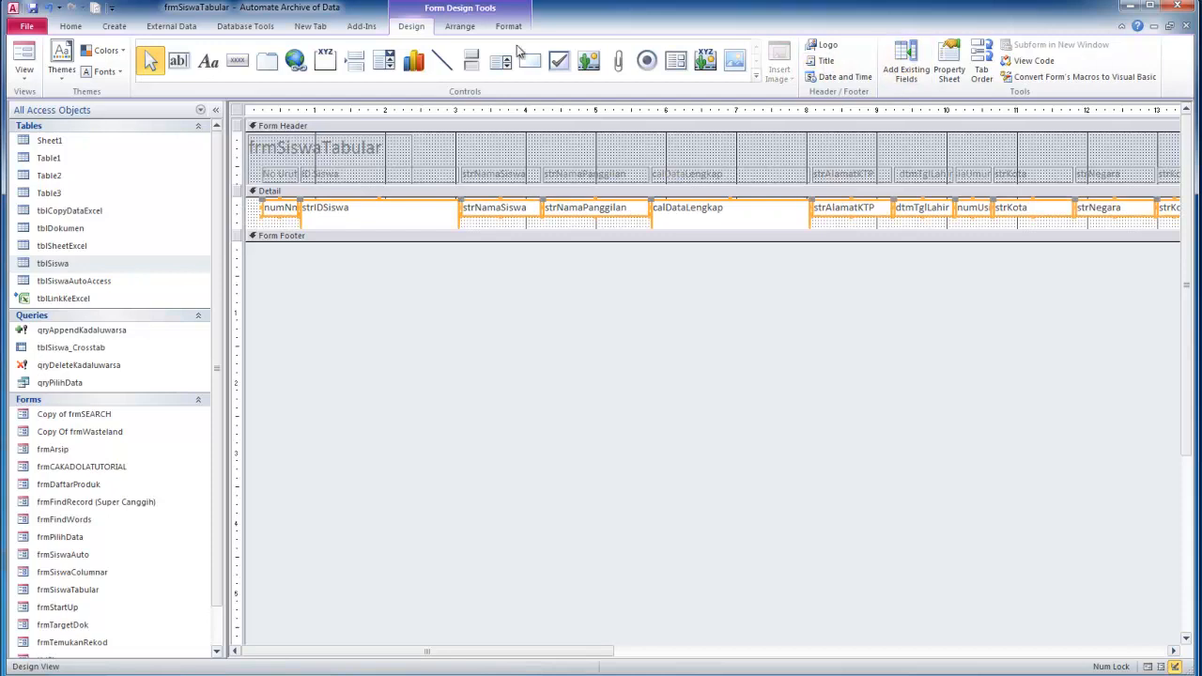
left_click(459, 25)
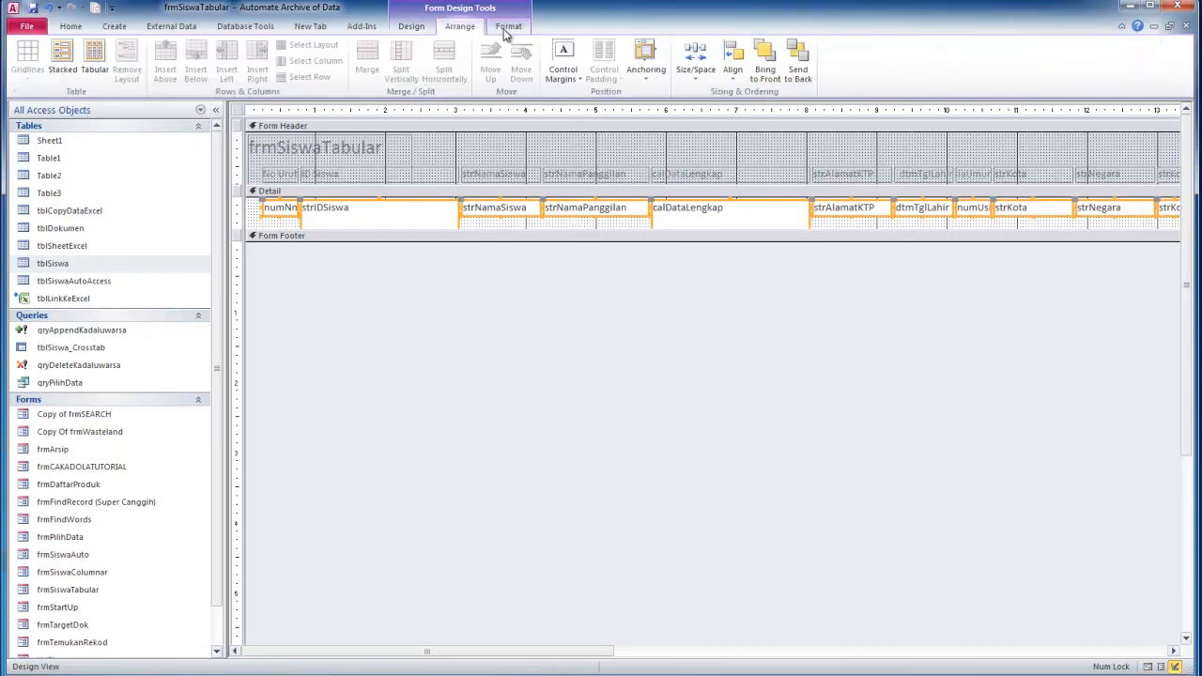
left_click(700, 75)
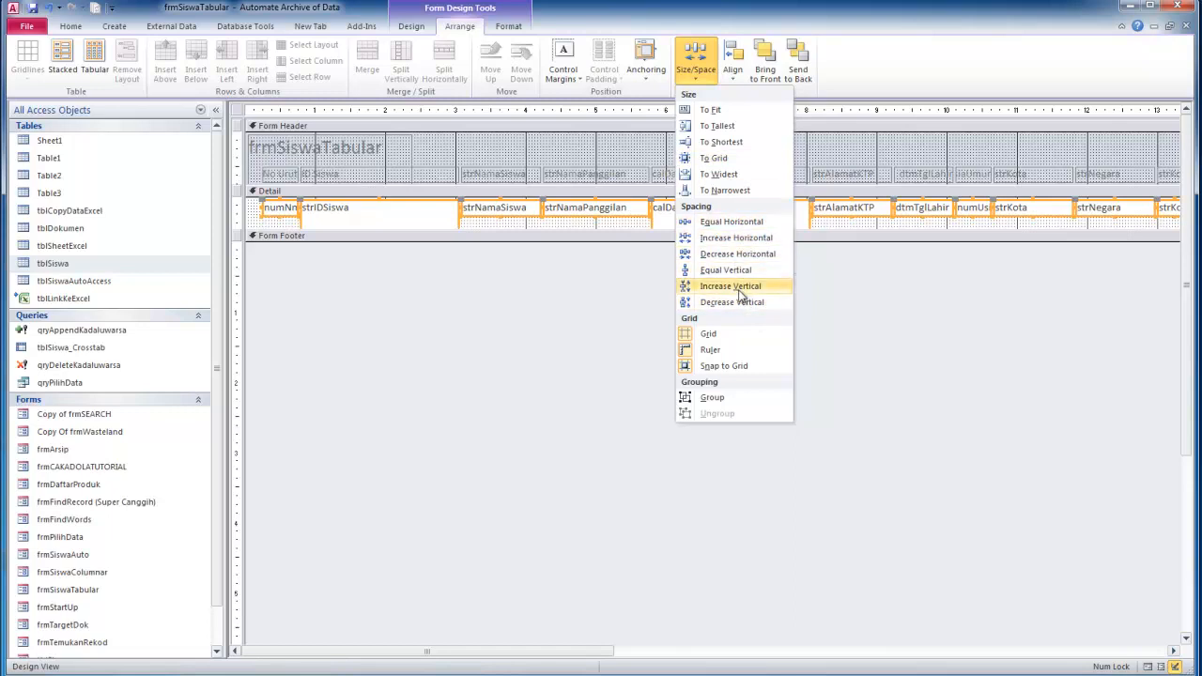
left_click(723, 144)
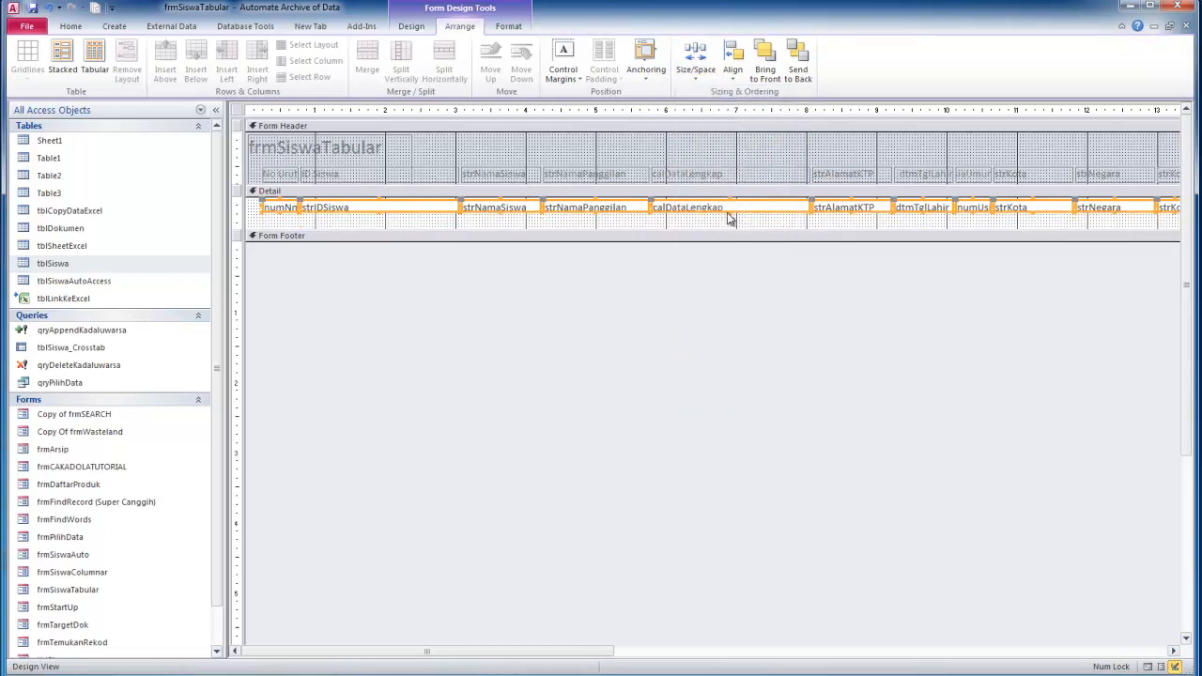
mouse_move(731, 212)
left_mouse_down()
mouse_move(722, 226)
mouse_move(722, 213)
left_mouse_up()
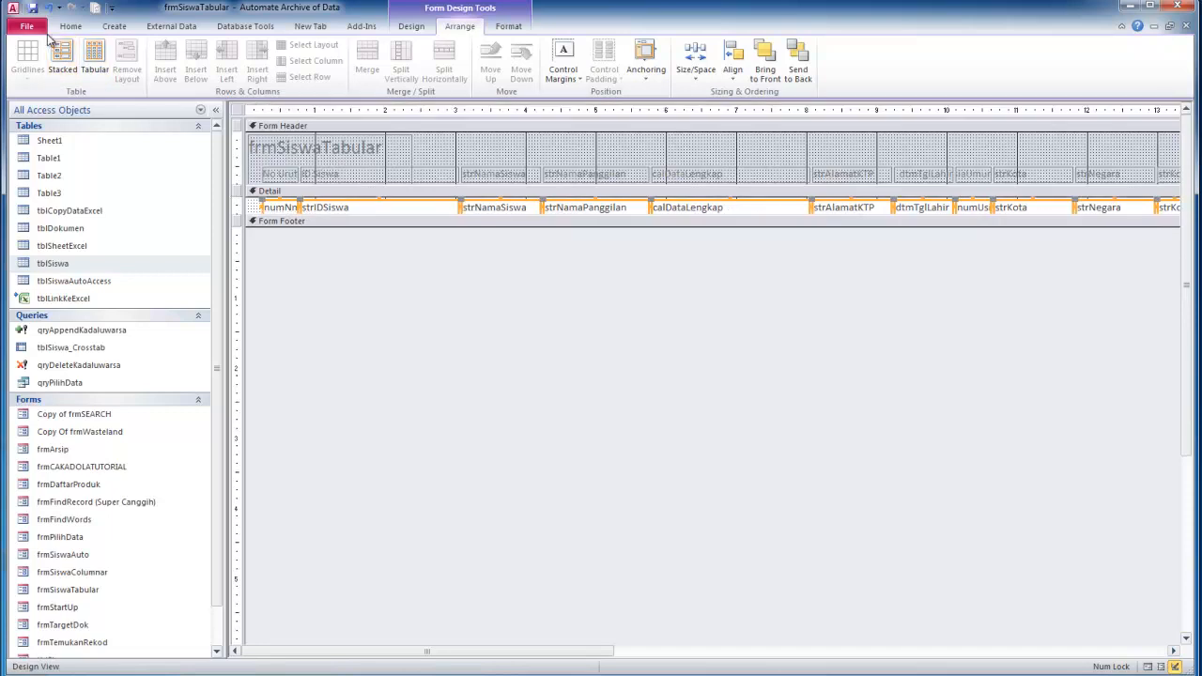
Check the compacted rows in Form view and Layout view, and return to Design view
left_click(71, 26)
left_click(25, 54)
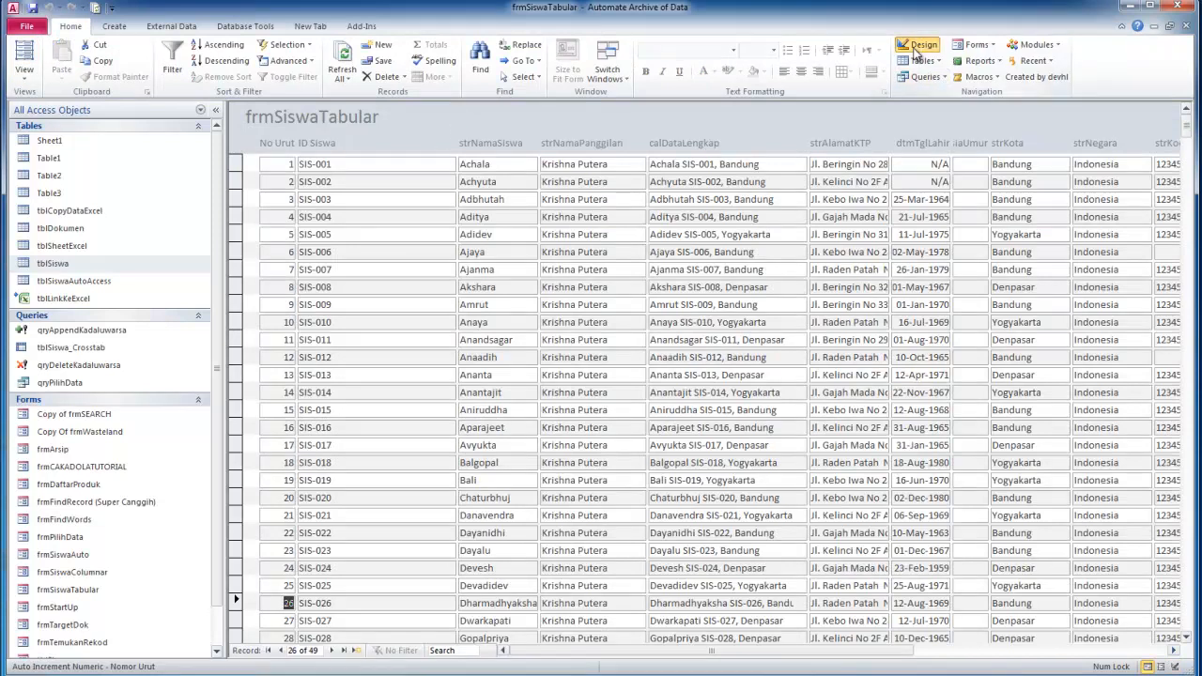
left_click(24, 58)
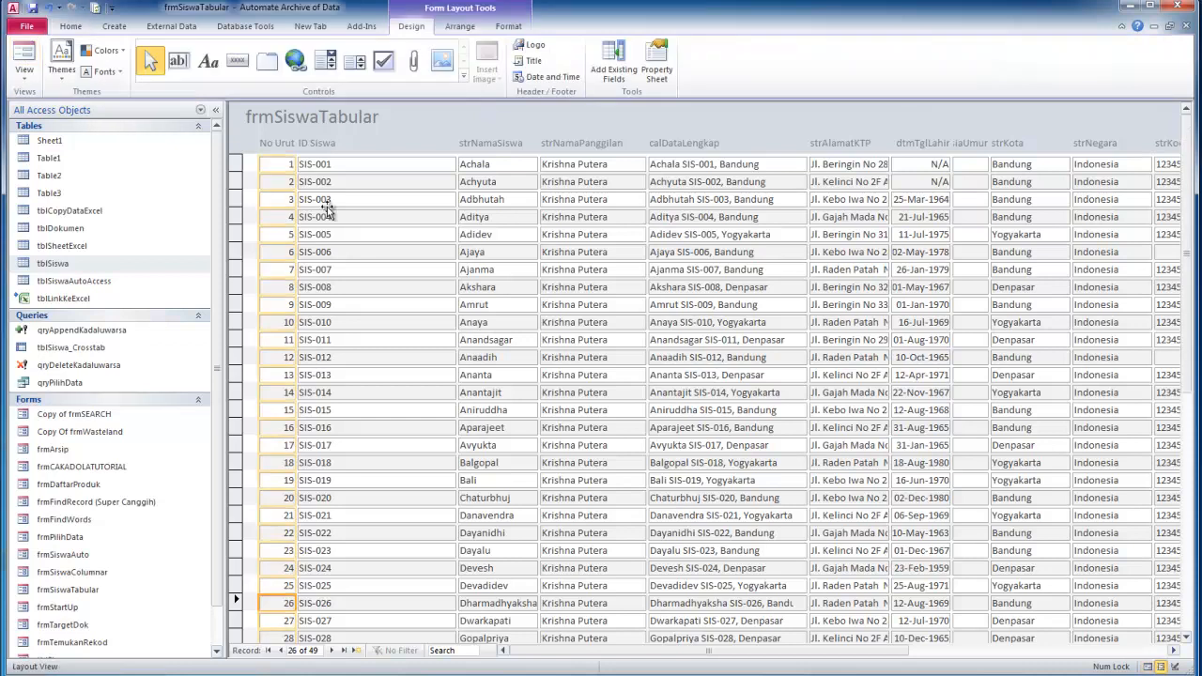
left_click(23, 58)
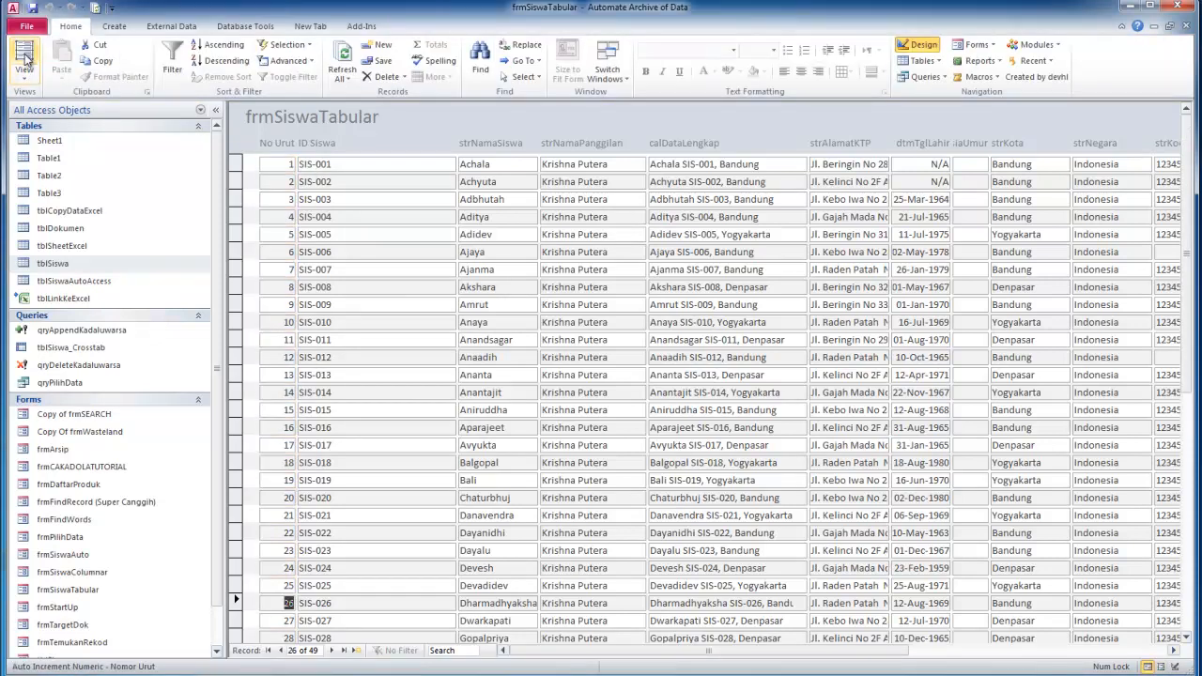
left_click(24, 80)
left_click(47, 168)
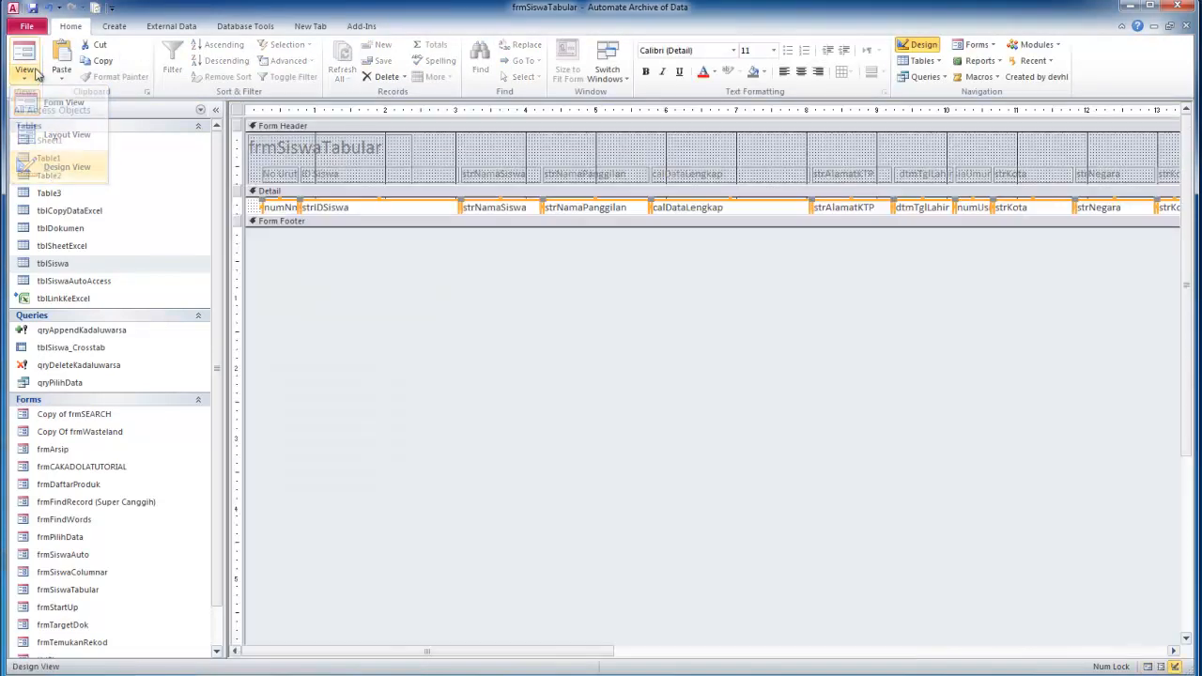
left_click(31, 83)
mouse_move(49, 138)
left_mouse_down()
mouse_move(33, 94)
mouse_move(47, 128)
left_mouse_up()
left_click(25, 75)
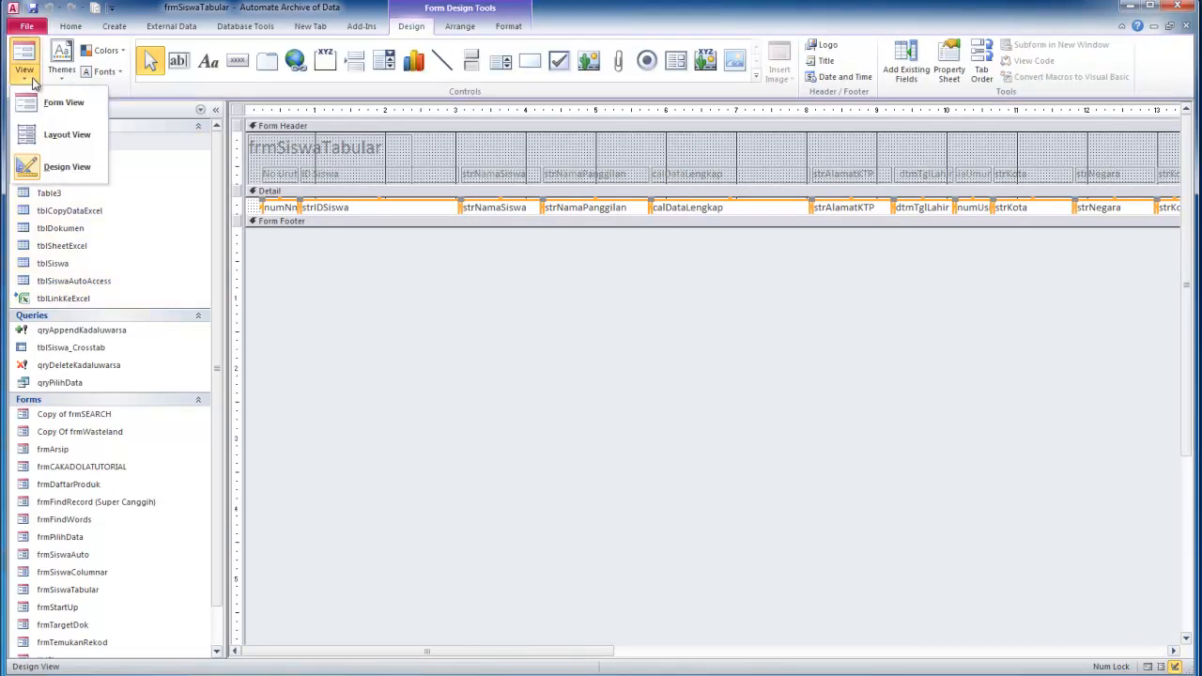
Switch the form to Layout view and narrow the ID Siswa column to fit its codes
left_click(57, 135)
left_click(385, 165)
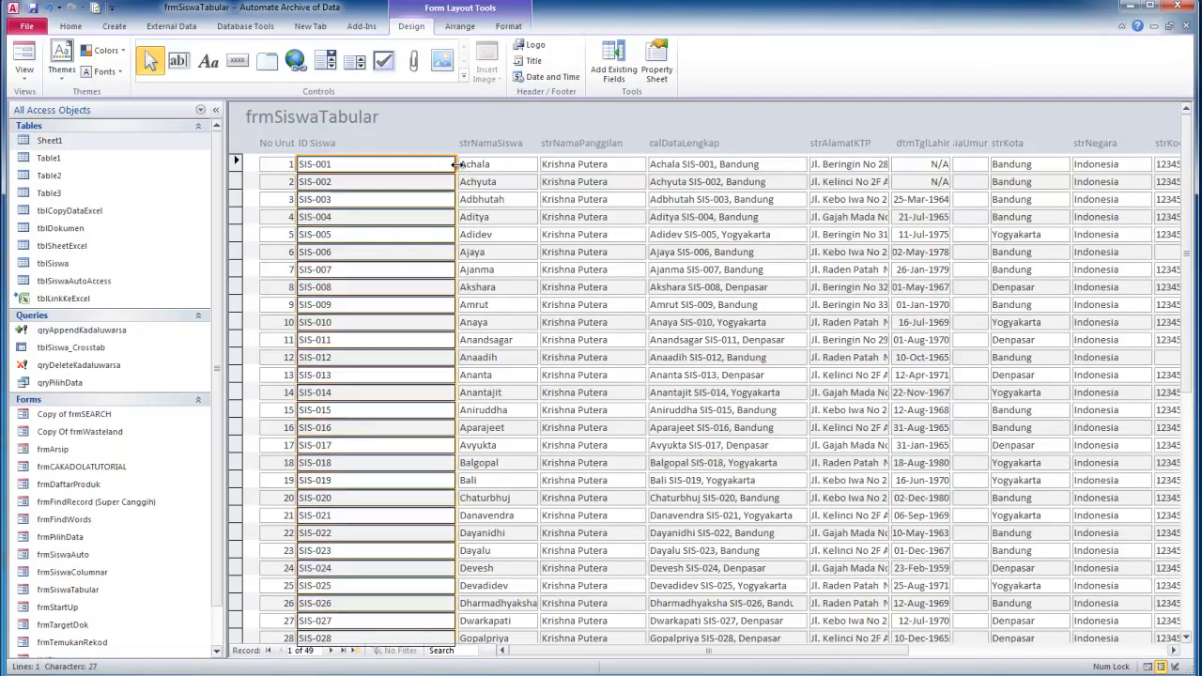
left_click_drag(457, 164, 346, 164)
Extend the strNamaSiswa header and column back to the ID Siswa column, and trim their far edge to close the gap
left_click(478, 160)
left_click(279, 86)
mouse_move(247, 94)
left_mouse_down()
mouse_move(150, 105)
mouse_move(259, 112)
left_mouse_up()
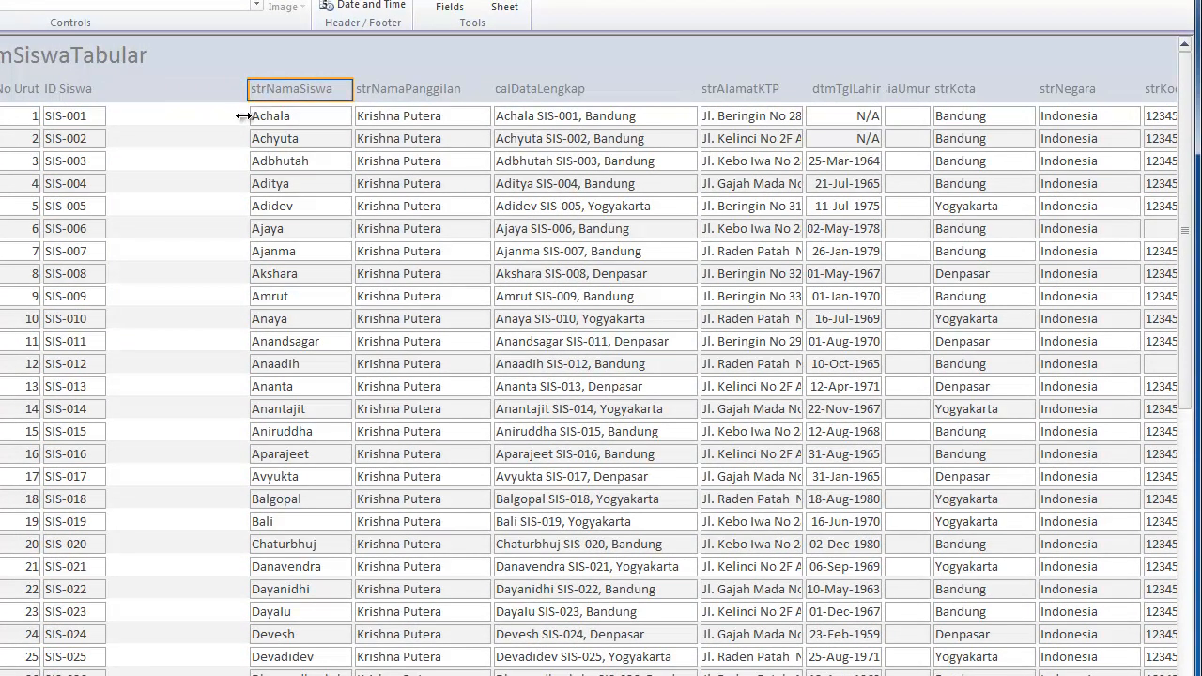
left_click_drag(243, 120, 244, 120)
left_click(264, 120)
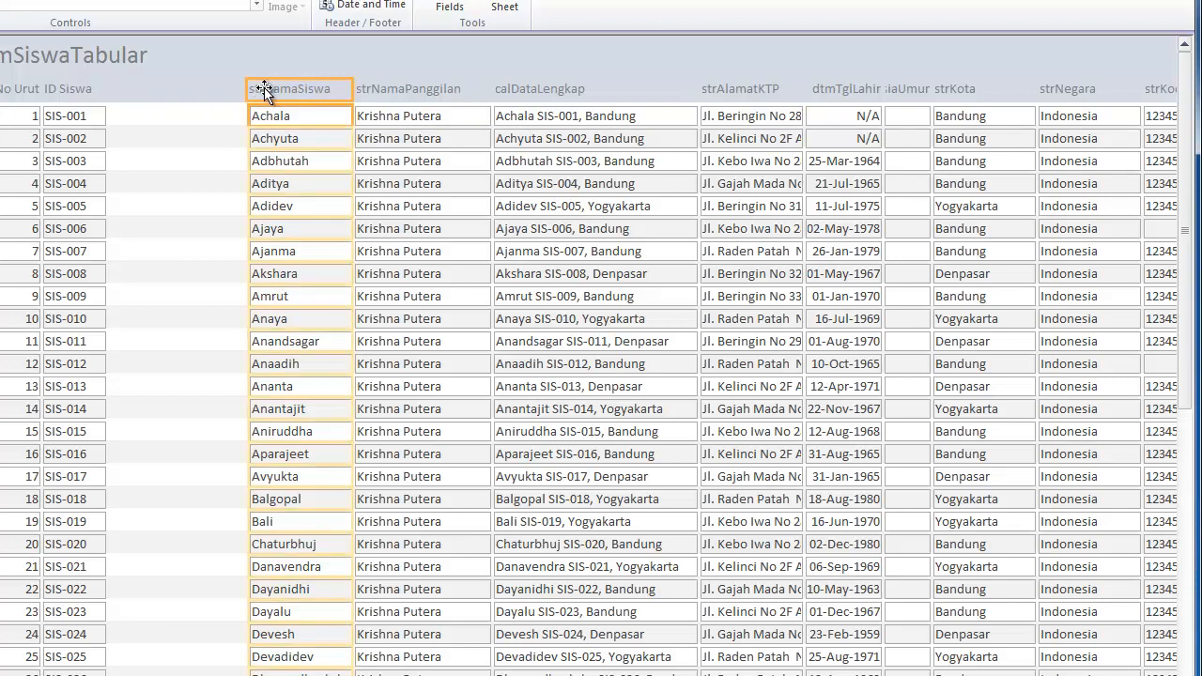
left_click_drag(249, 89, 109, 88)
left_click_drag(341, 90, 249, 125)
Extend the strNamaPanggilan header and column back to strNamaSiswa, and trim their far edge
left_click(402, 94)
left_click(393, 125)
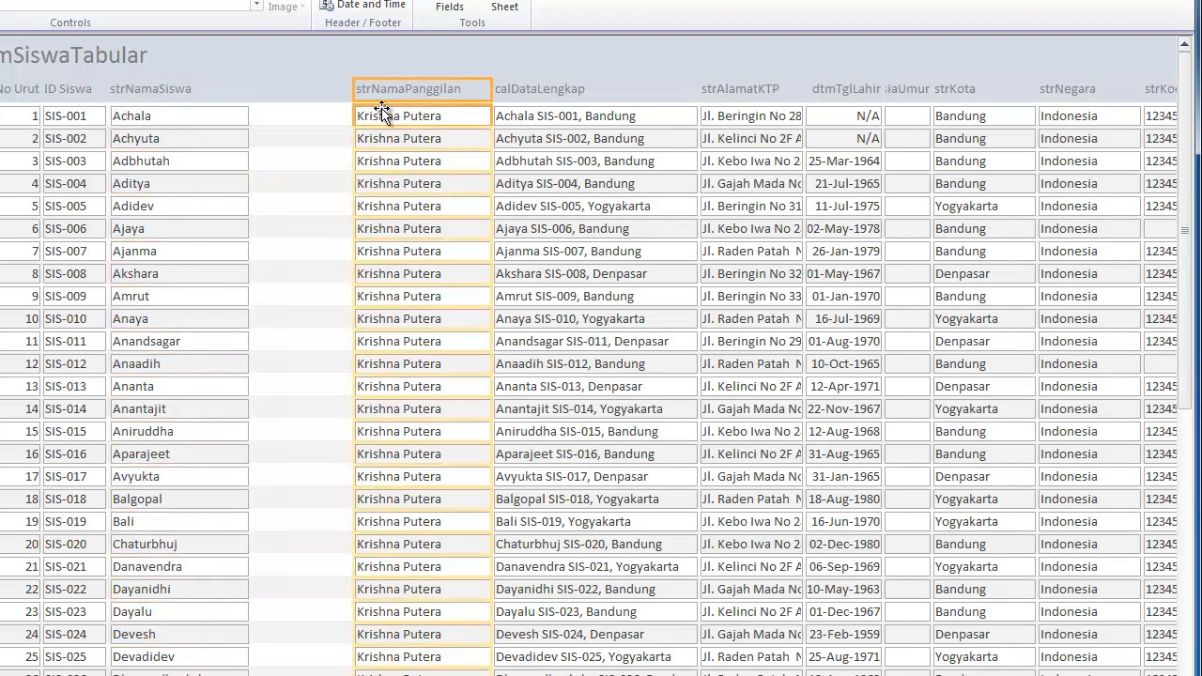
left_click_drag(358, 88, 250, 111)
left_click_drag(490, 91, 382, 115)
Extend calDataLengkap back to strNamaPanggilan and trim its far edge, and widen strAlamatKTP toward it to show full addresses
left_click(545, 88)
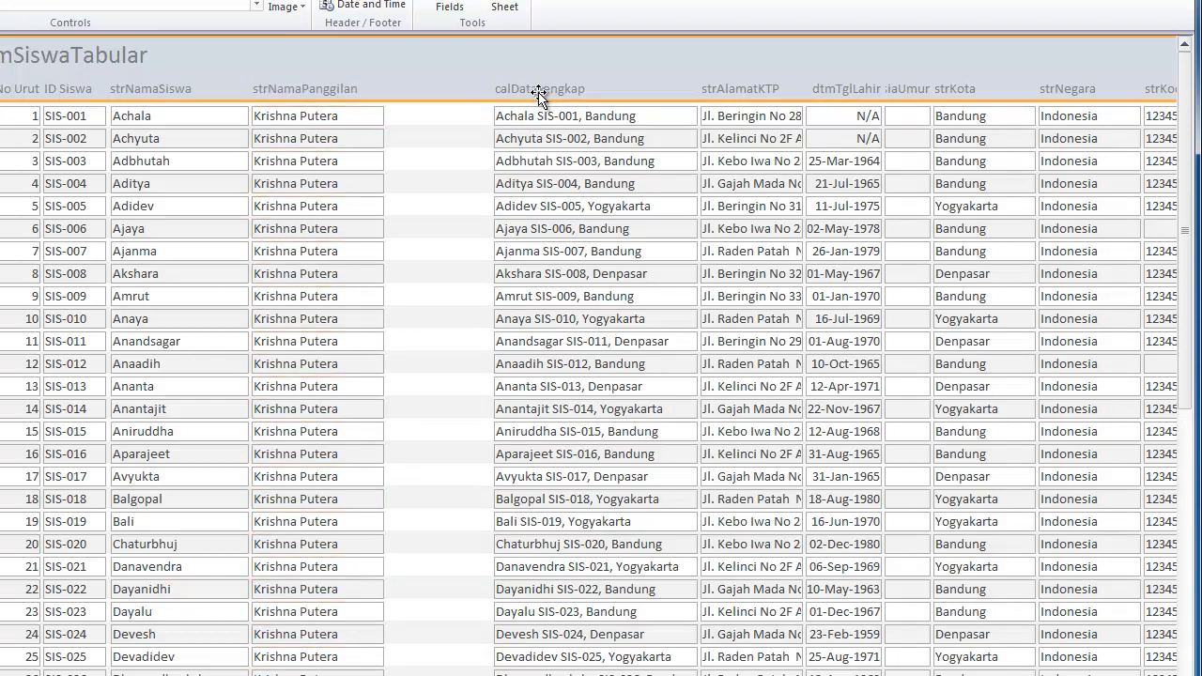
left_click_drag(498, 92, 389, 114)
left_click_drag(699, 94, 620, 115)
left_click(741, 91)
left_click_drag(700, 88, 629, 111)
Collapse the Navigation Pane and review the remaining columns of the tabular form through PswLoginSiswa
left_click(829, 89)
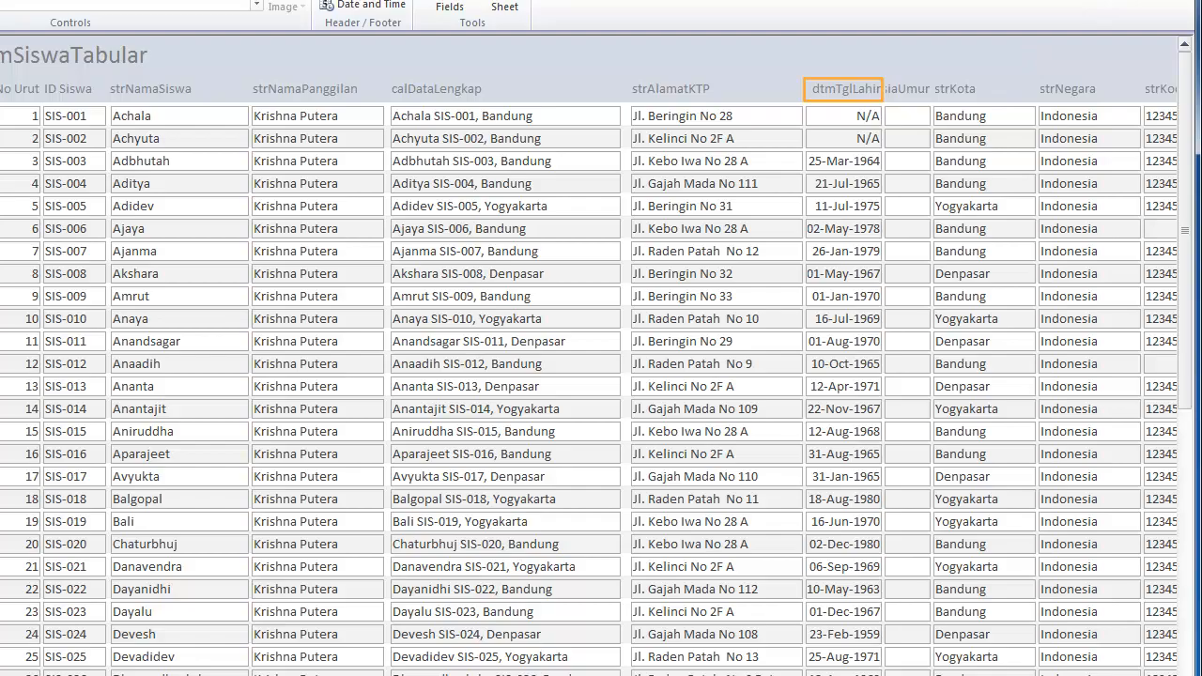
left_click(2, 46)
left_click_drag(675, 652, 918, 669)
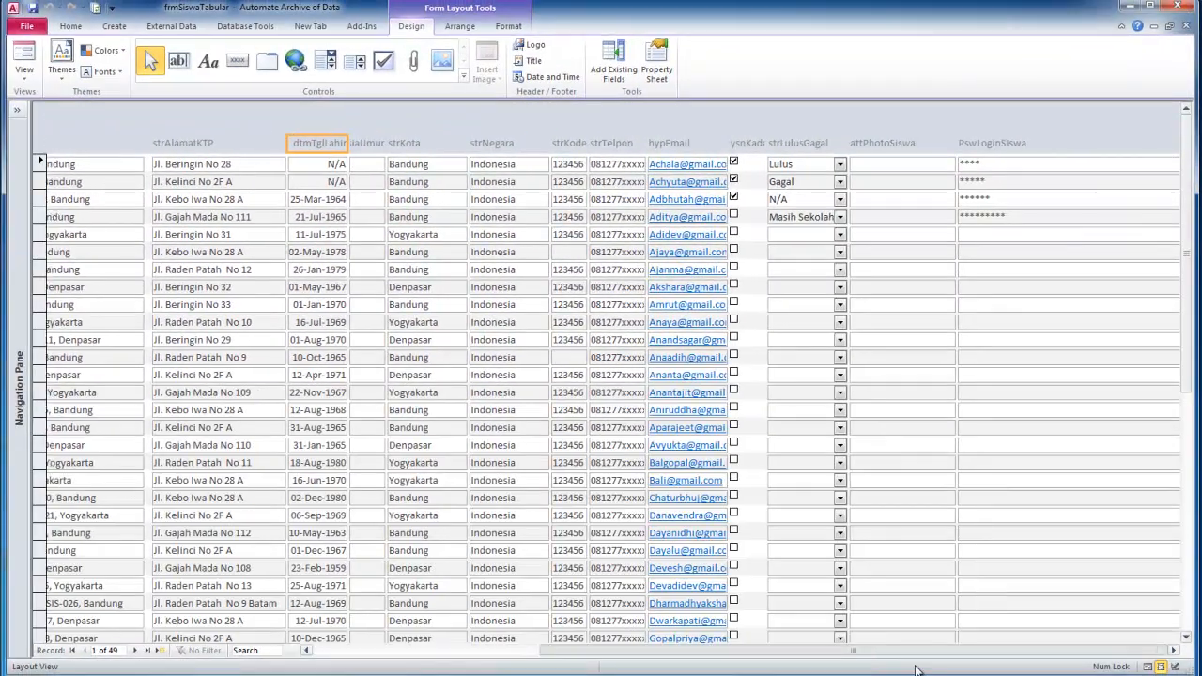
left_click(994, 165)
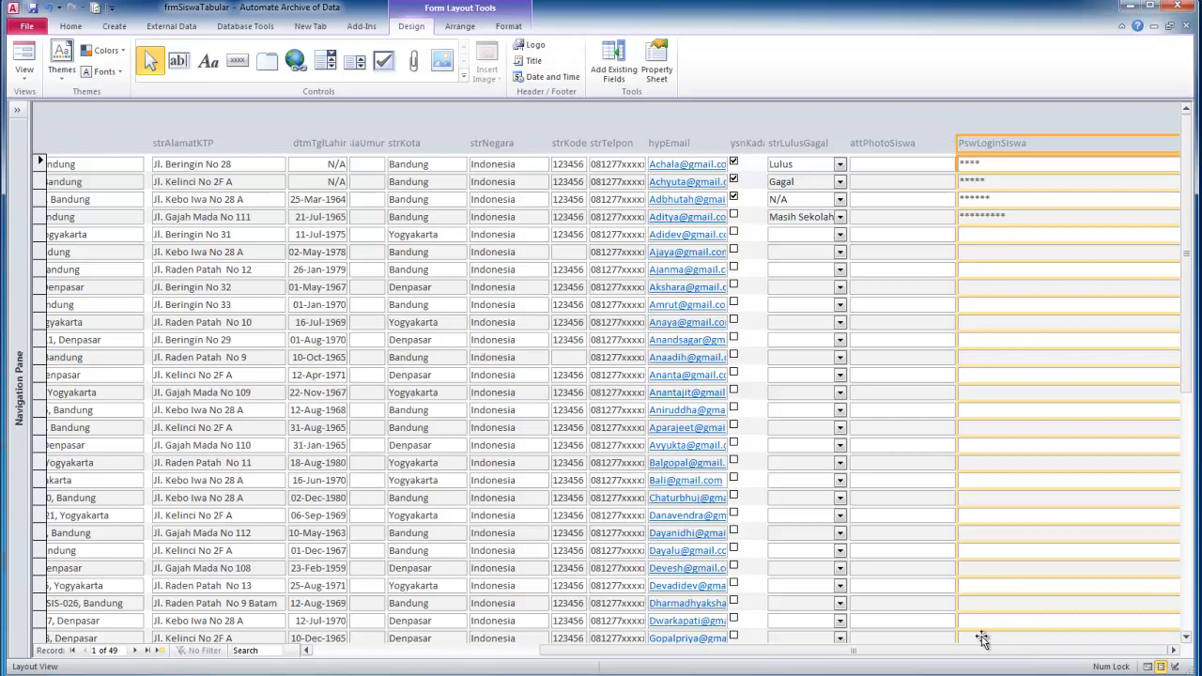
left_click_drag(993, 652, 646, 644)
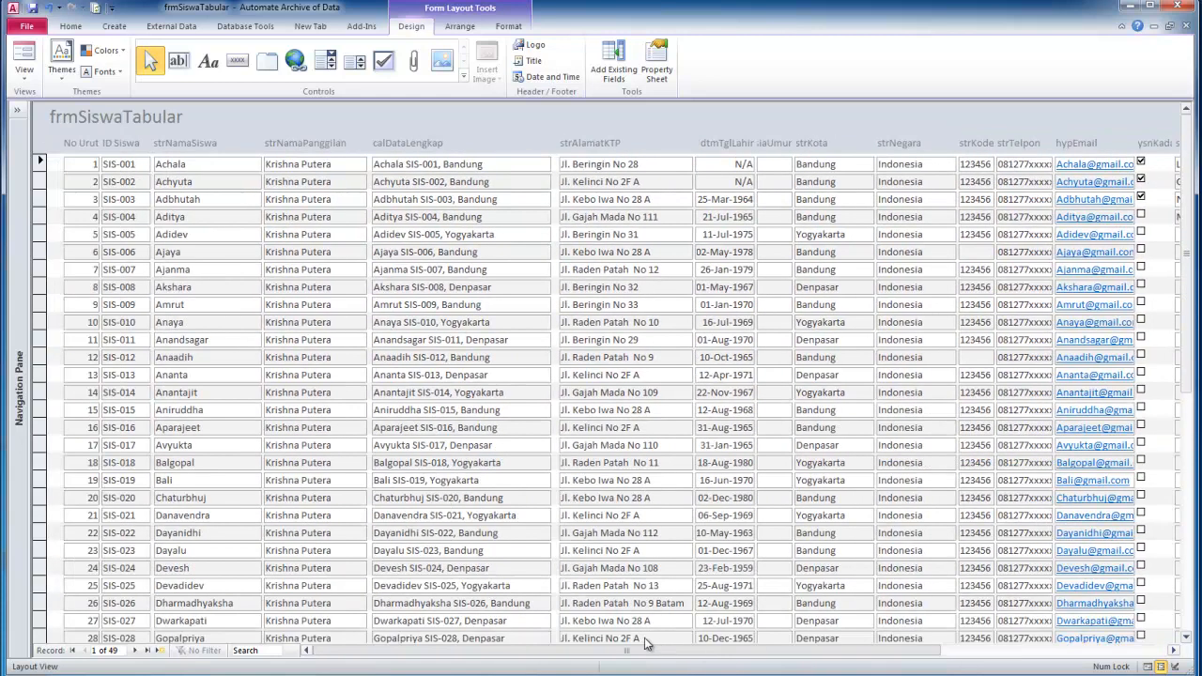
Shift the No Urut header and column back to the form's starting edge and narrow the column
left_click(83, 157)
left_click(81, 147)
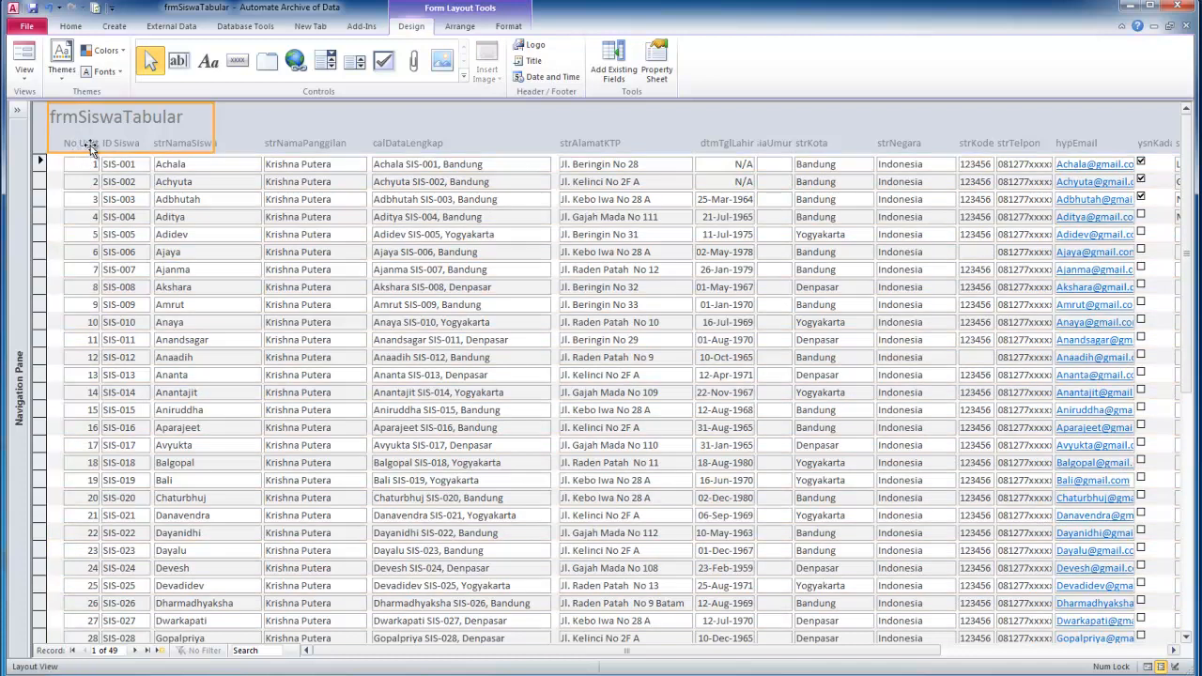
left_click(214, 126)
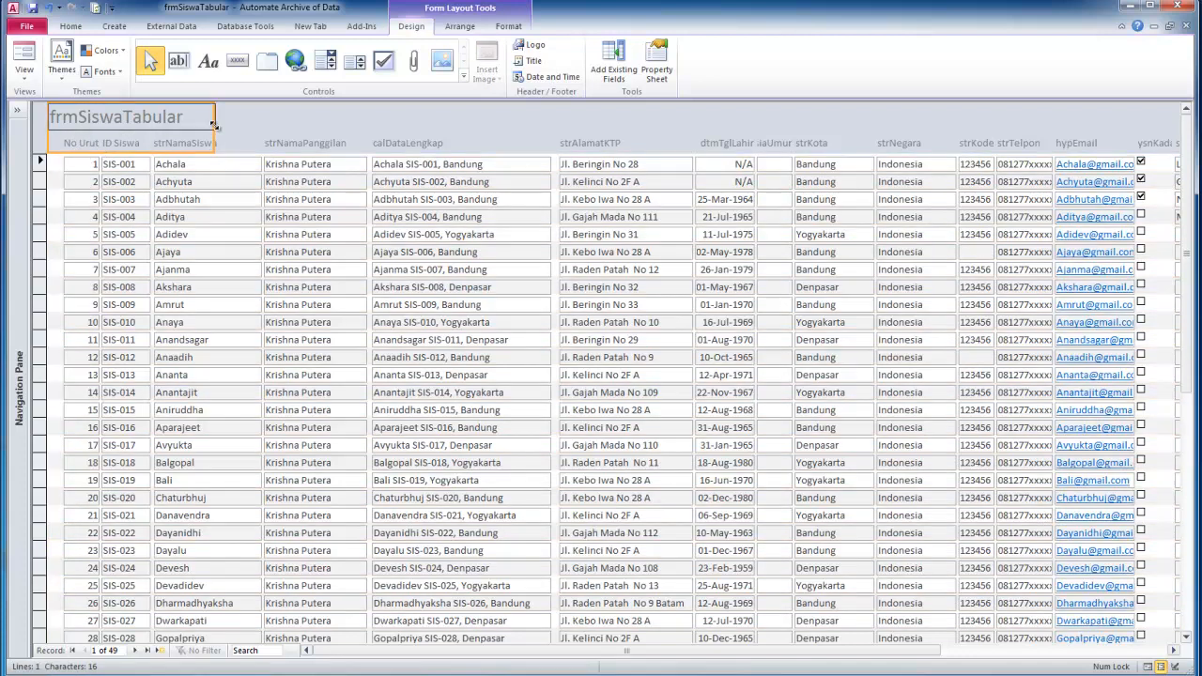
left_click(77, 143)
mouse_move(65, 141)
left_mouse_down()
mouse_move(48, 142)
mouse_move(80, 144)
left_mouse_up()
Shorten the No Urut header text to No and trim the far edge of its column to fit the numbers
left_click(60, 144)
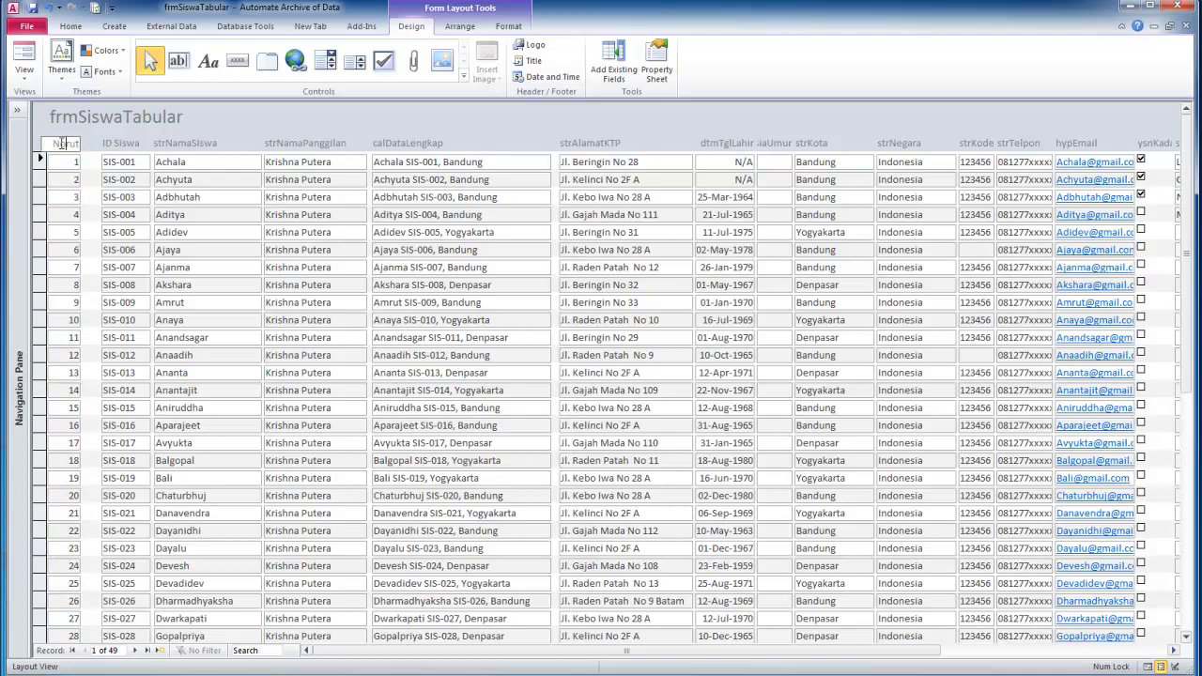
left_click(209, 127)
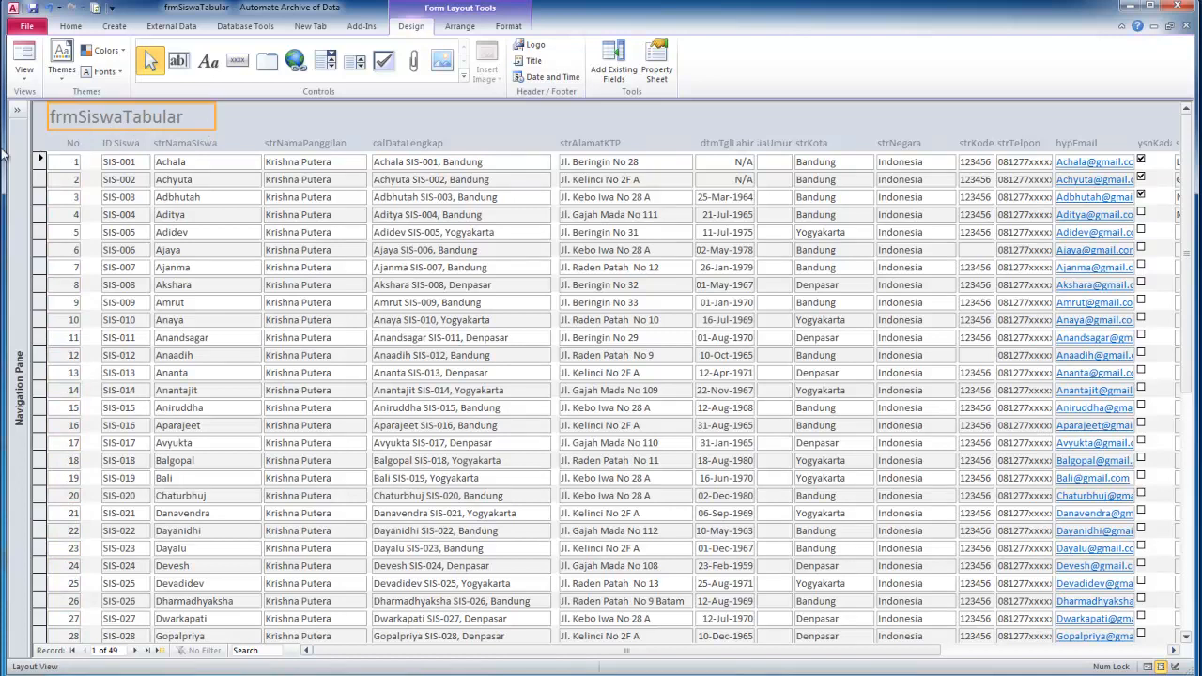
left_click(74, 146)
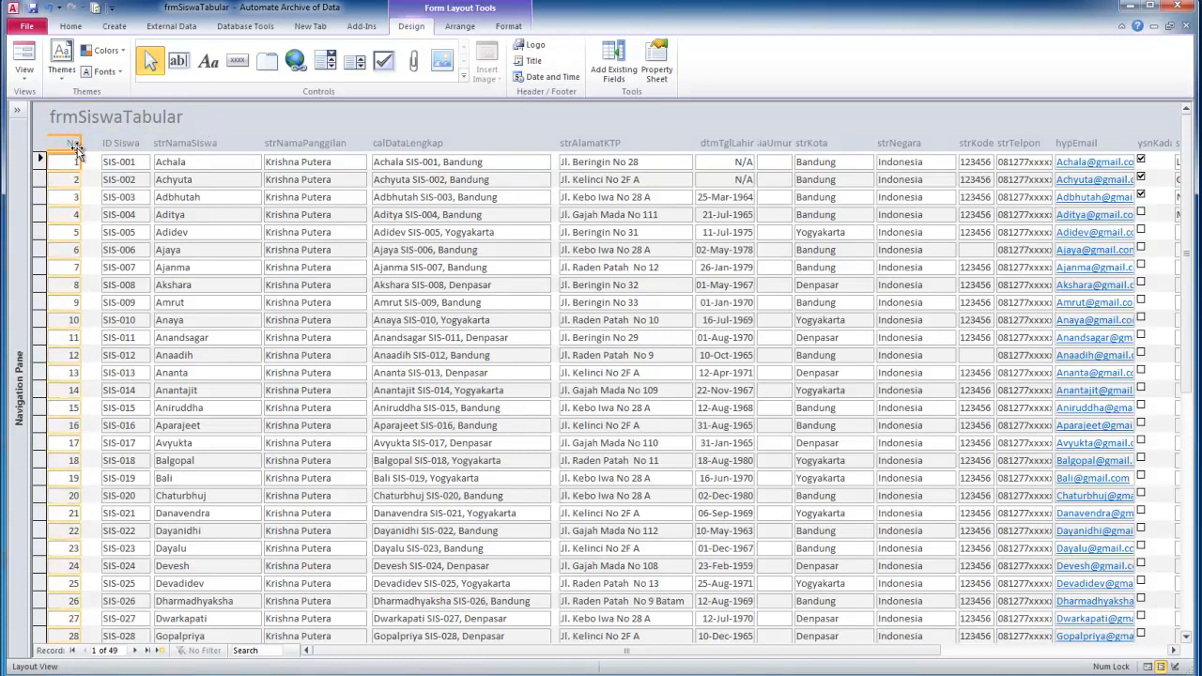
left_click_drag(78, 144, 64, 148)
Extend the ID Siswa header and column back to the No column, and trim their far edge
left_click(111, 160)
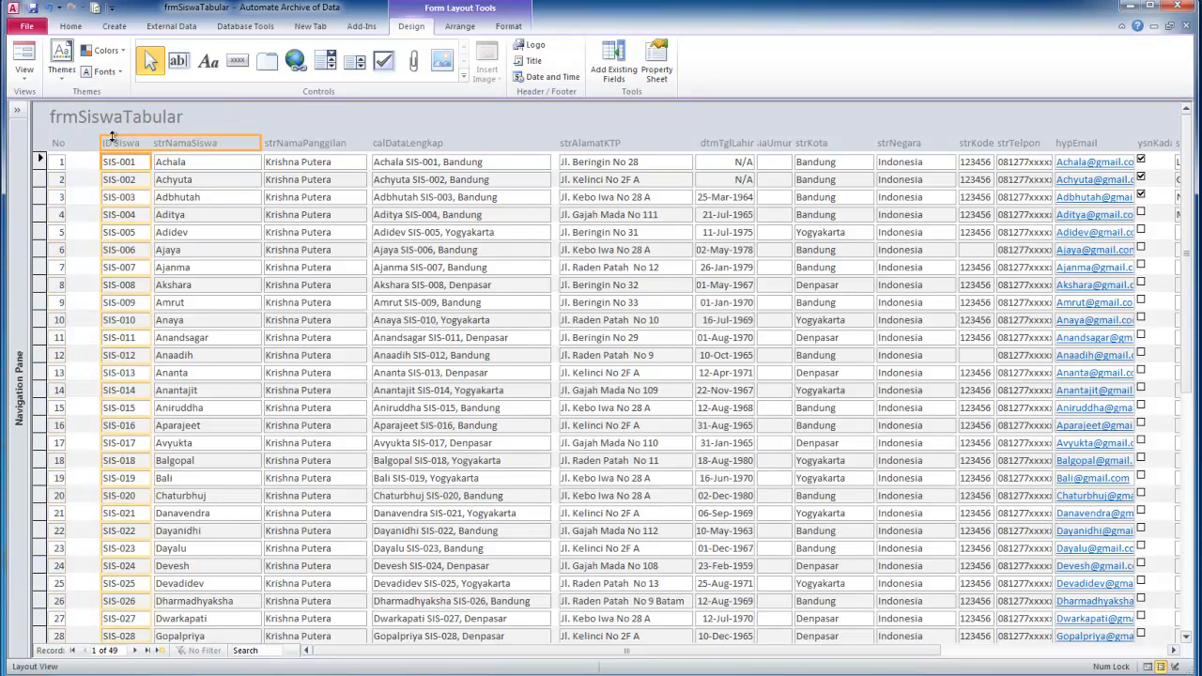
left_click(201, 120)
left_click(120, 143)
left_click(256, 144)
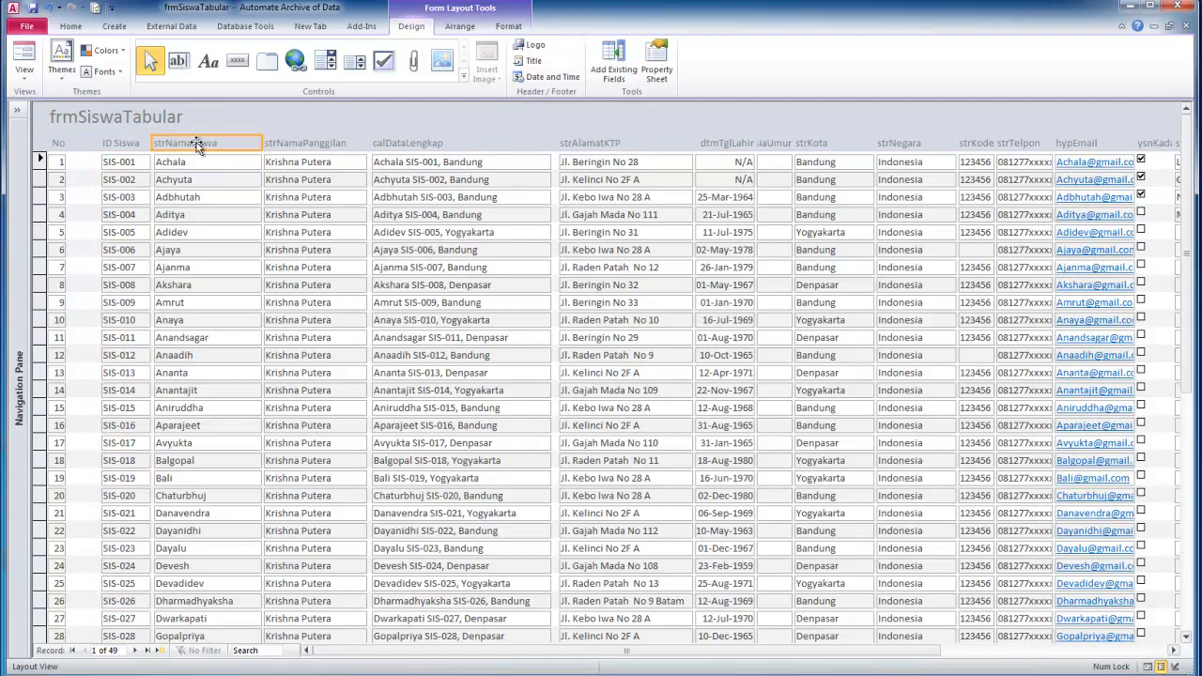
left_click(120, 144, "shift")
left_click_drag(258, 144, 67, 145)
left_click(137, 160, "shift")
left_click_drag(149, 143, 115, 146)
Close the gaps before strNamaSiswa and strNamaPanggilan by extending both columns back, and trim their far edges
left_click(198, 150)
left_click(157, 150)
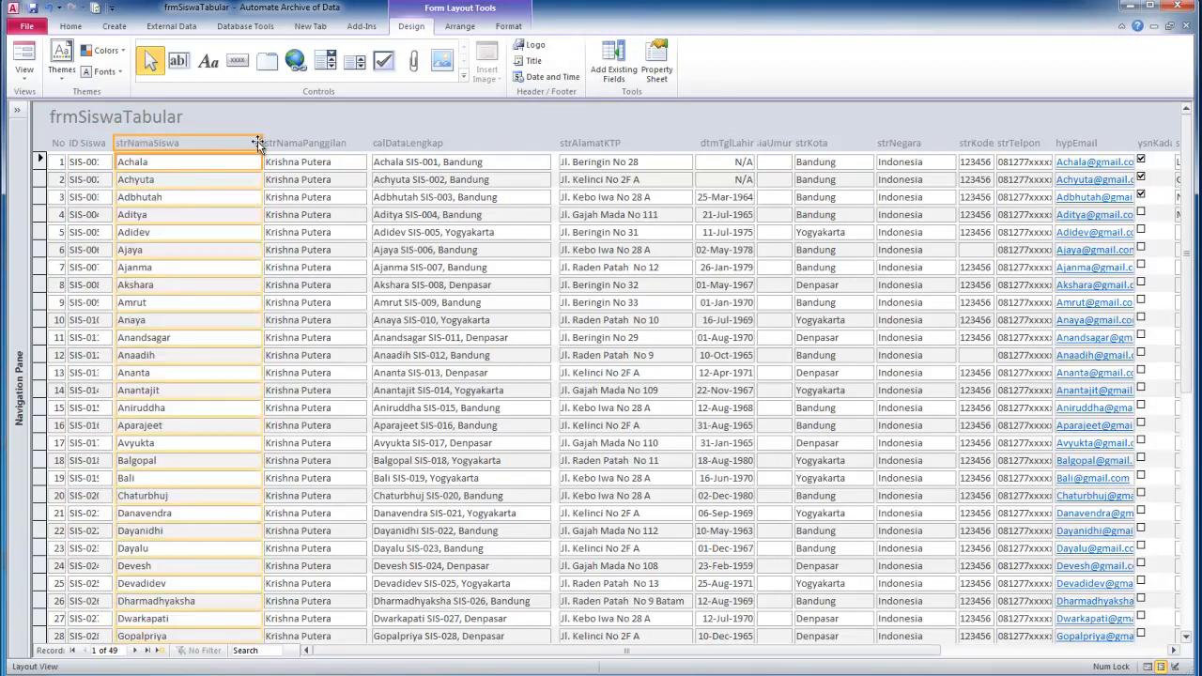
left_click_drag(260, 141, 211, 157)
left_click(278, 162)
left_click_drag(366, 140, 308, 143)
Extend calDataLengkap and strAlamatKTP back to their preceding columns, trim their far edges, and close the tabular form
left_click(386, 158)
left_click_drag(552, 140, 491, 142)
left_click(575, 150)
left_click(575, 156, "shift")
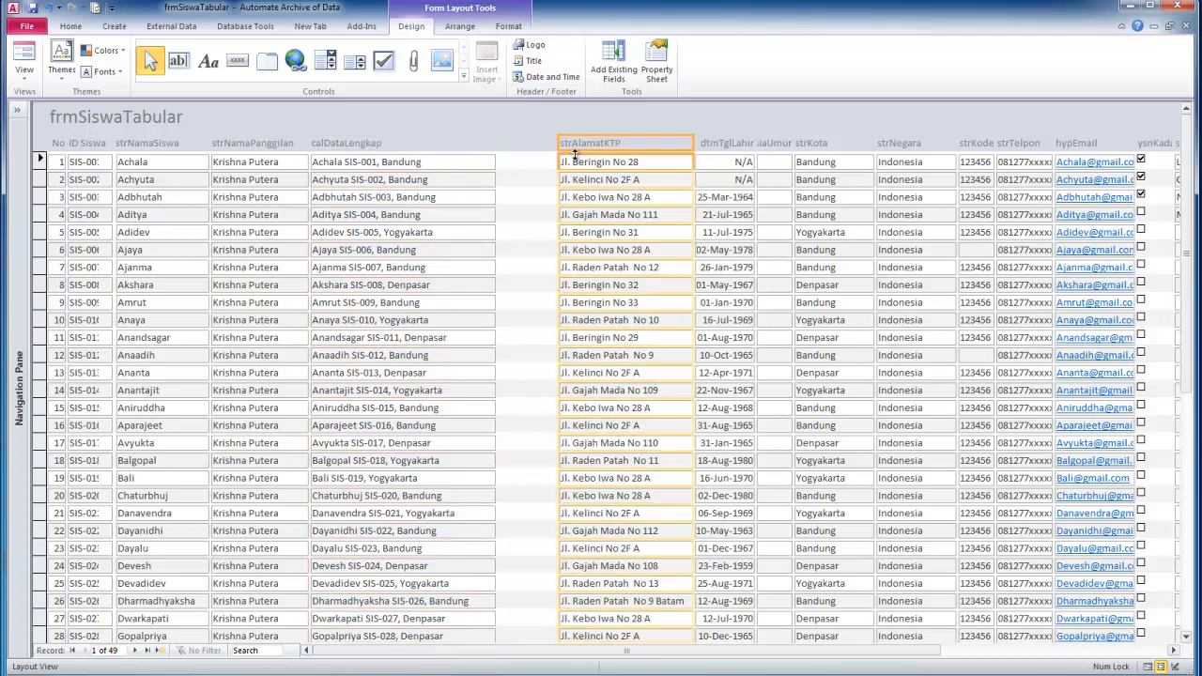
left_click_drag(563, 148, 501, 155)
left_click_drag(692, 150, 638, 160)
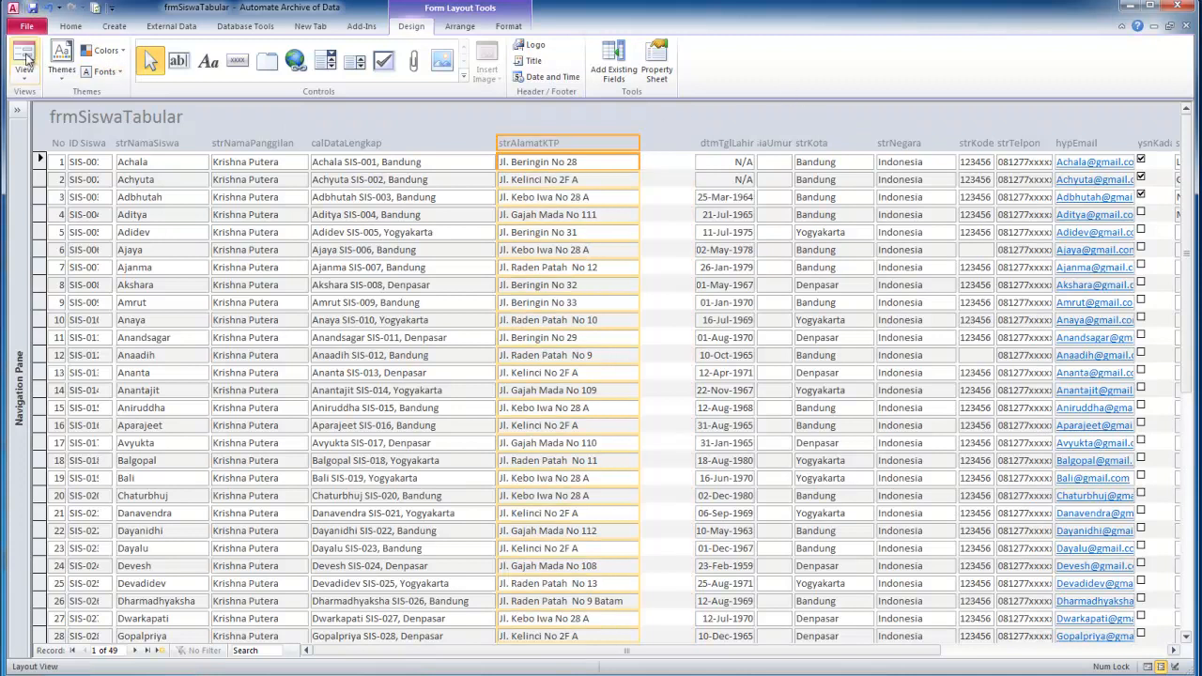
left_click(1187, 26)
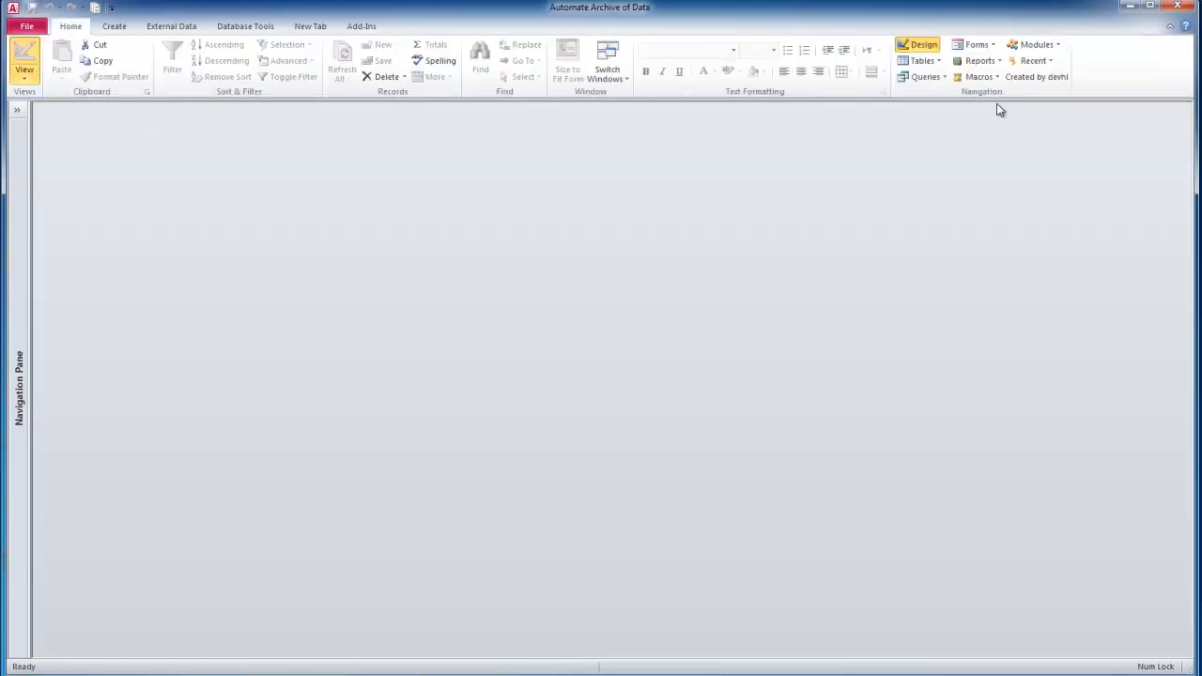
Expand the Navigation Pane, start the Form Wizard on tblSiswa, and include all of its fields
left_click(16, 111)
left_click(57, 263)
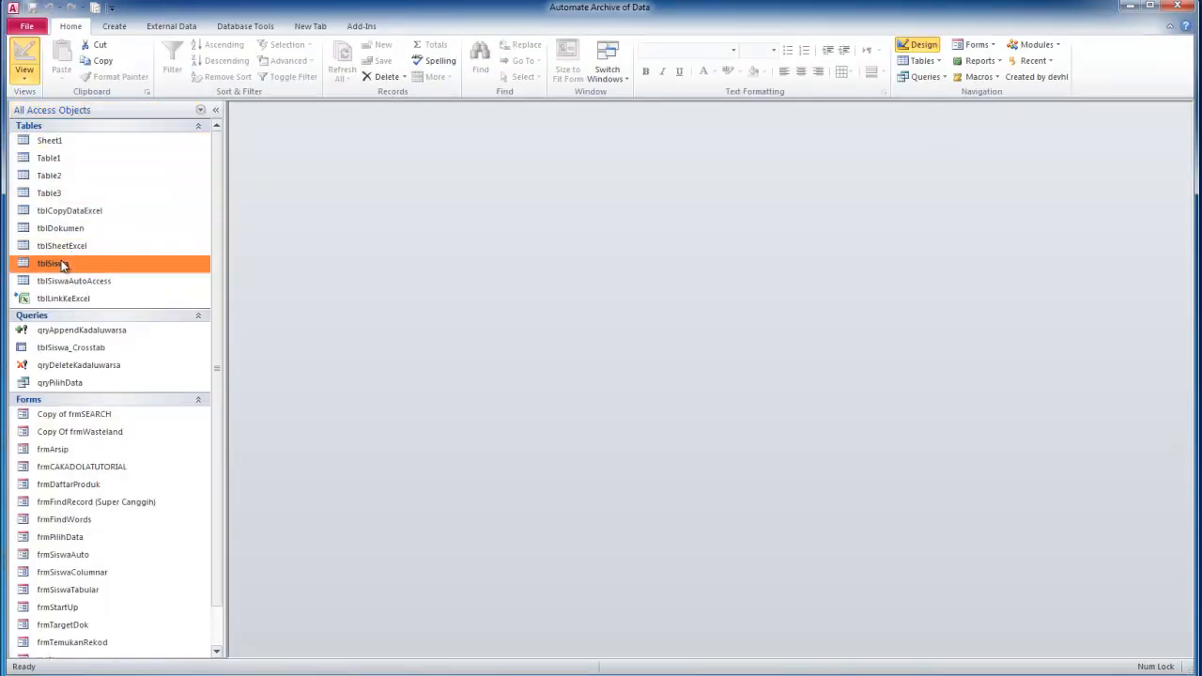
left_click(114, 26)
left_click(393, 45)
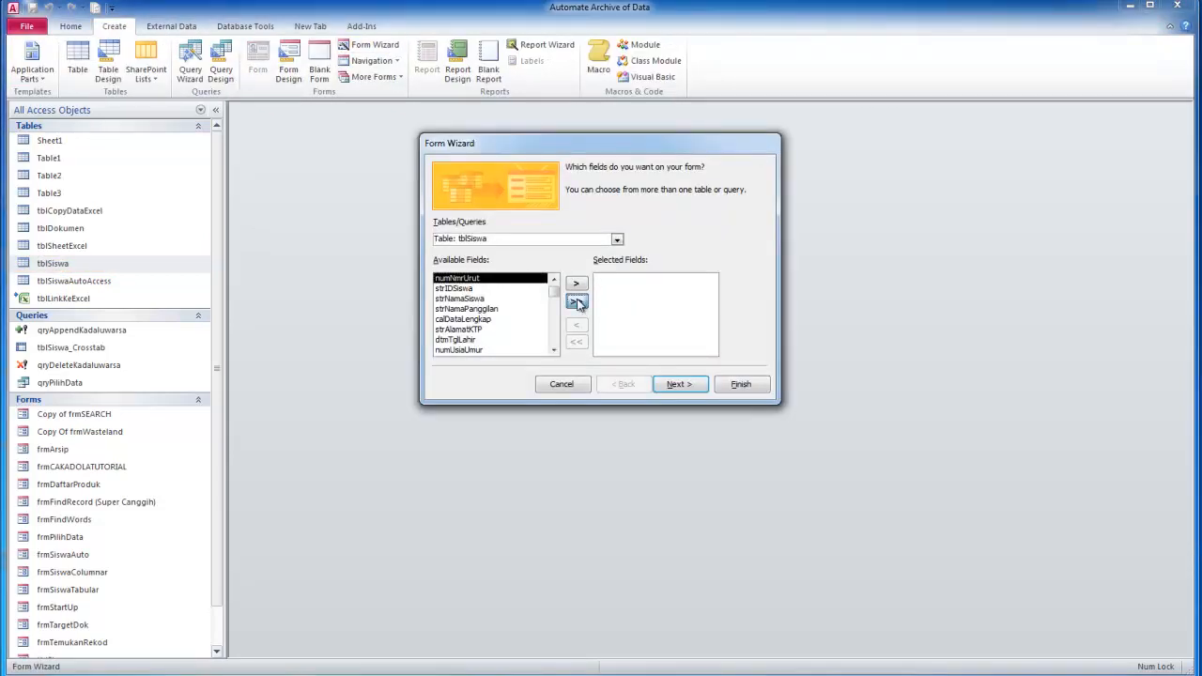
left_click(577, 304)
Use the Datasheet layout, title the form frmSiswaSheet, and finish the wizard
left_click(680, 384)
left_click(649, 245)
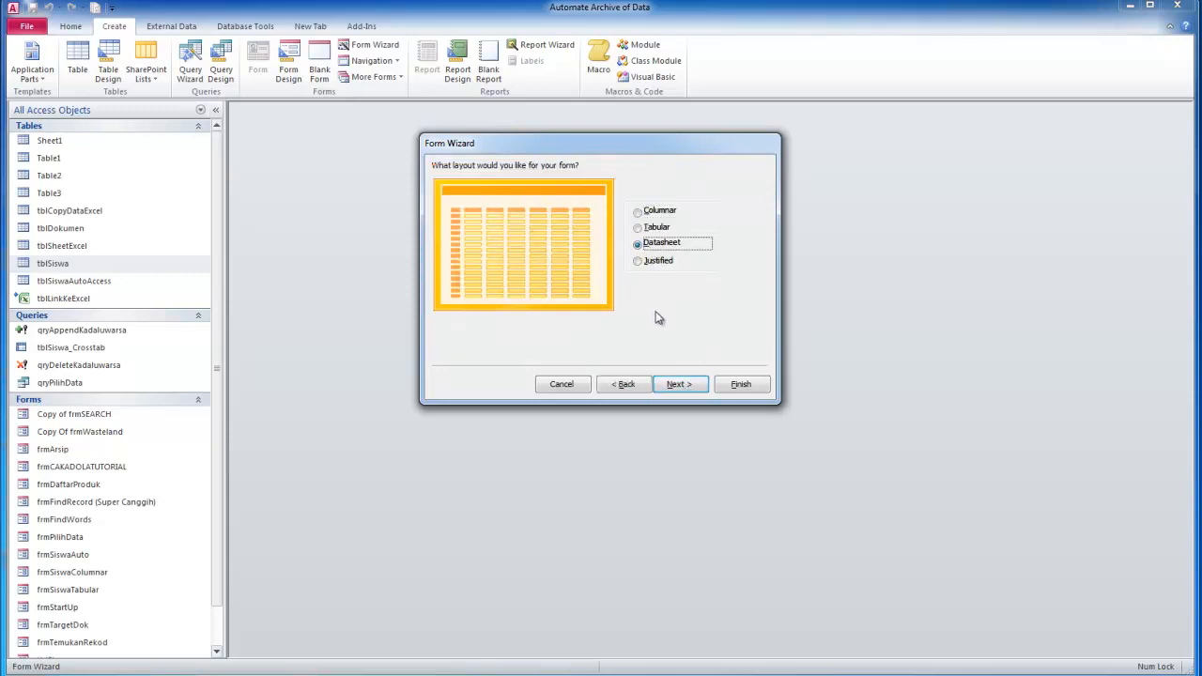
left_click(682, 386)
left_click(597, 185)
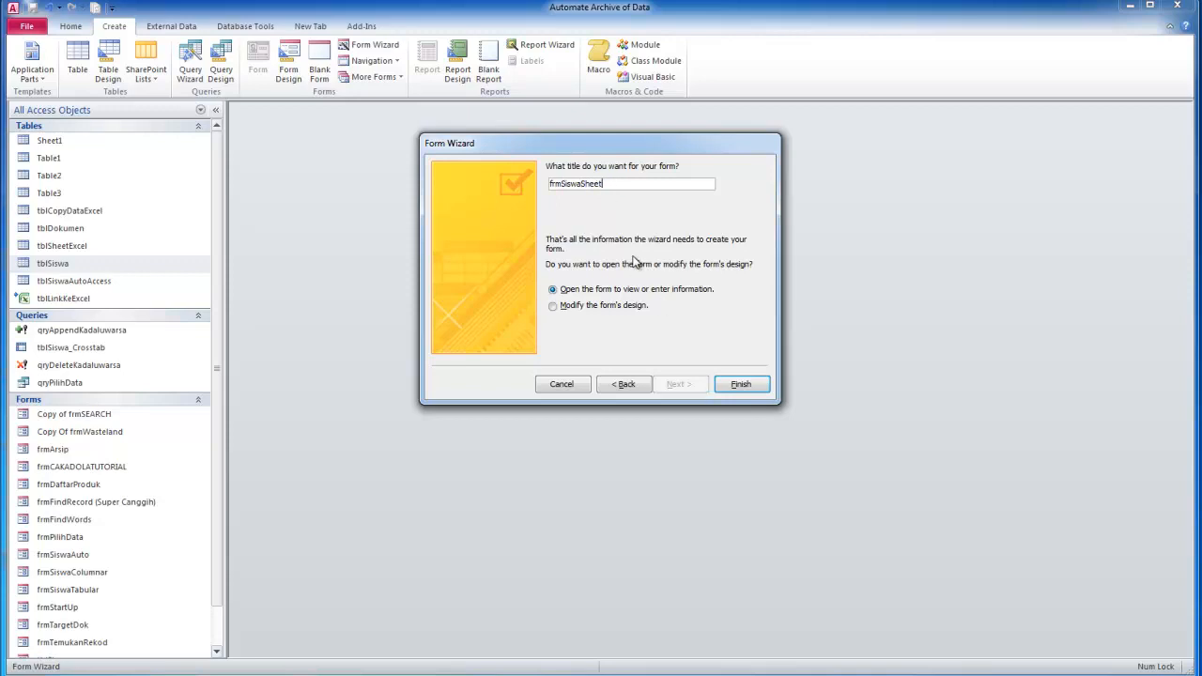
left_click(741, 389)
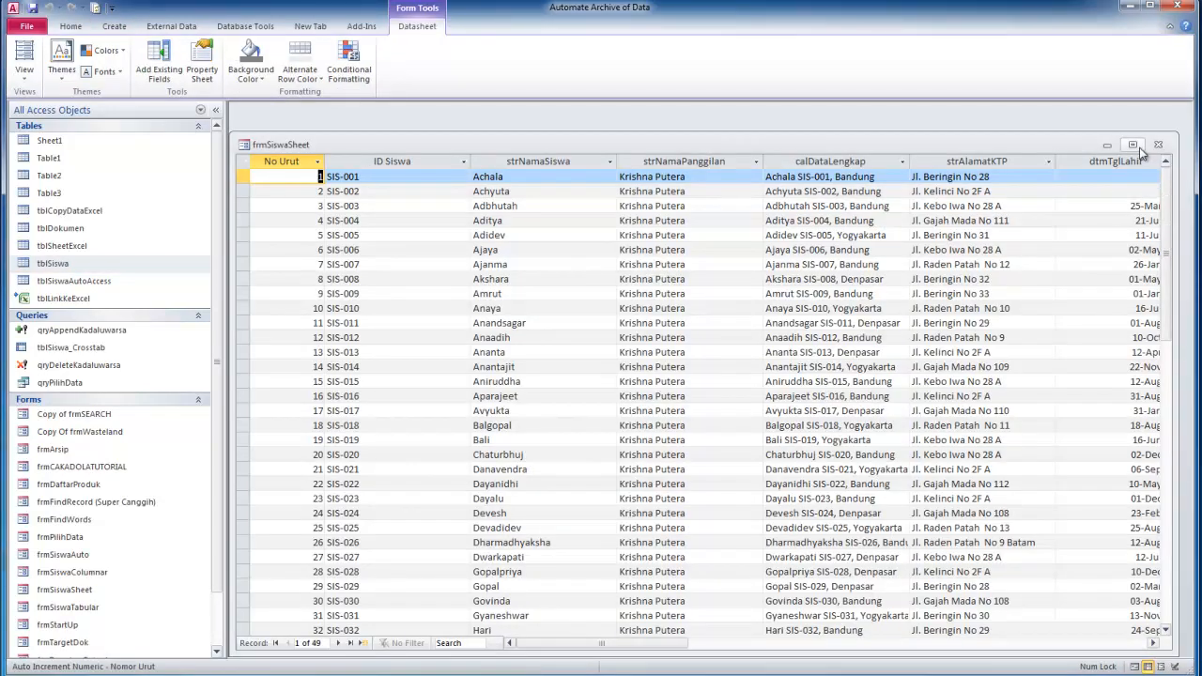
Maximize the frmSiswaSheet form and fit all of its columns to their contents
left_click(1133, 144)
double_click(320, 110)
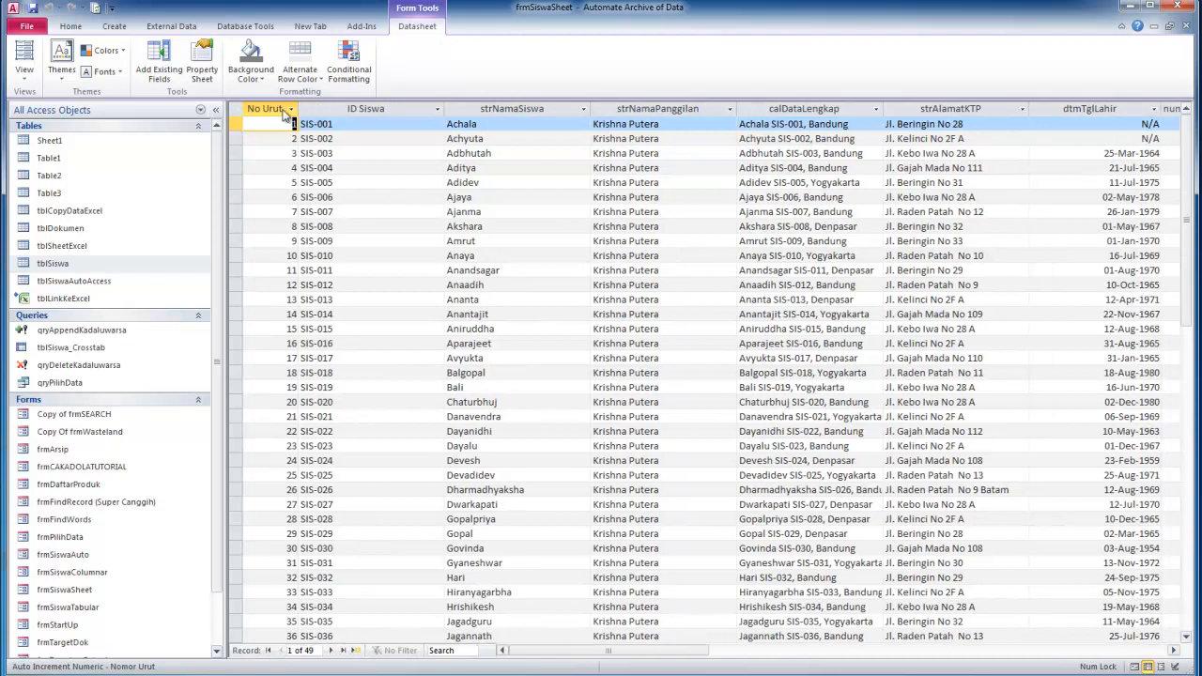
left_click(242, 109)
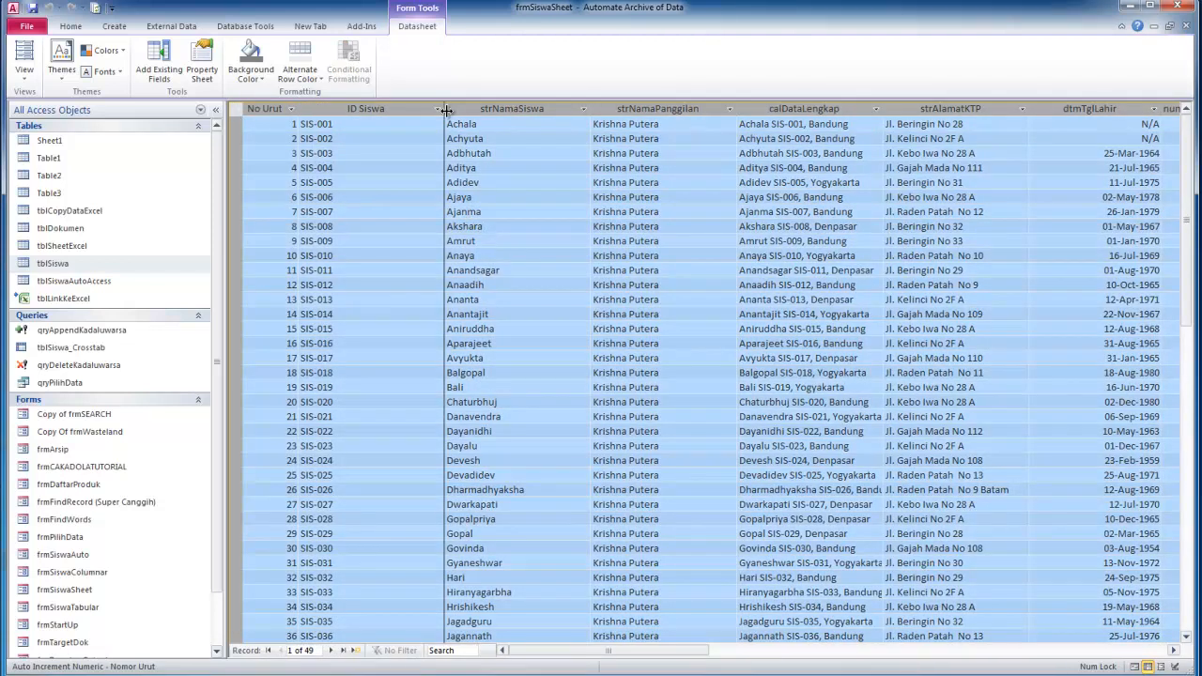
double_click(445, 110)
left_click(273, 130)
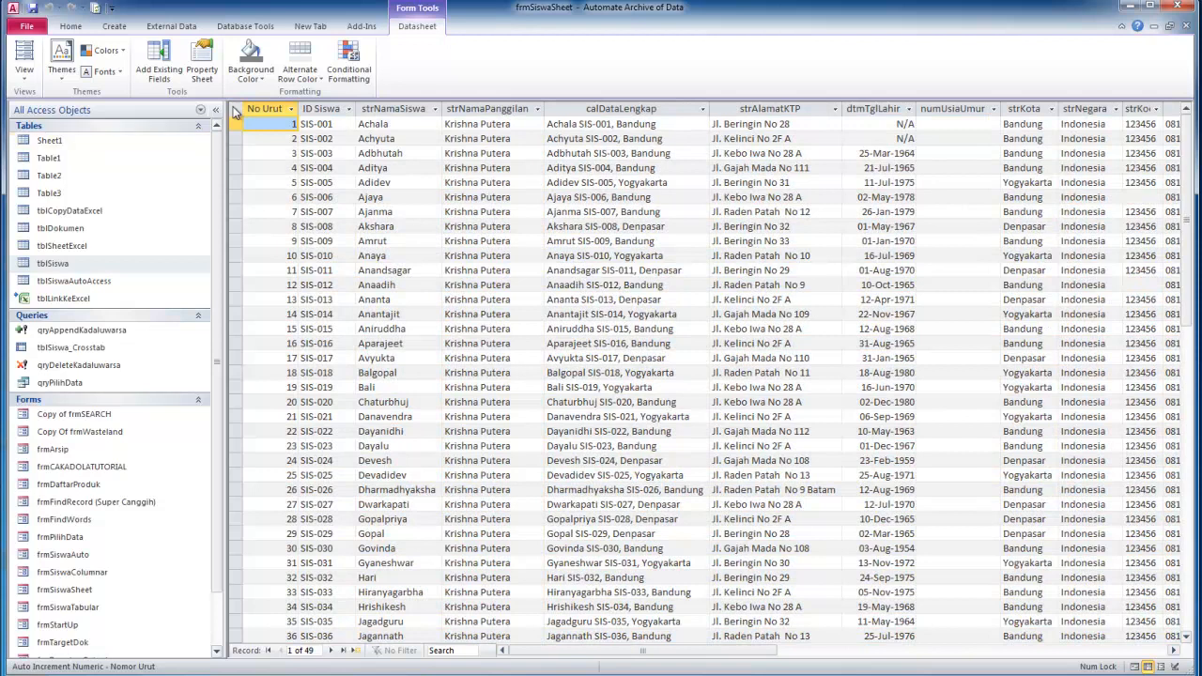
Repeat the best-fit sizing on all datasheet columns, clear the selection, and close frmSiswaSheet
left_click(235, 110)
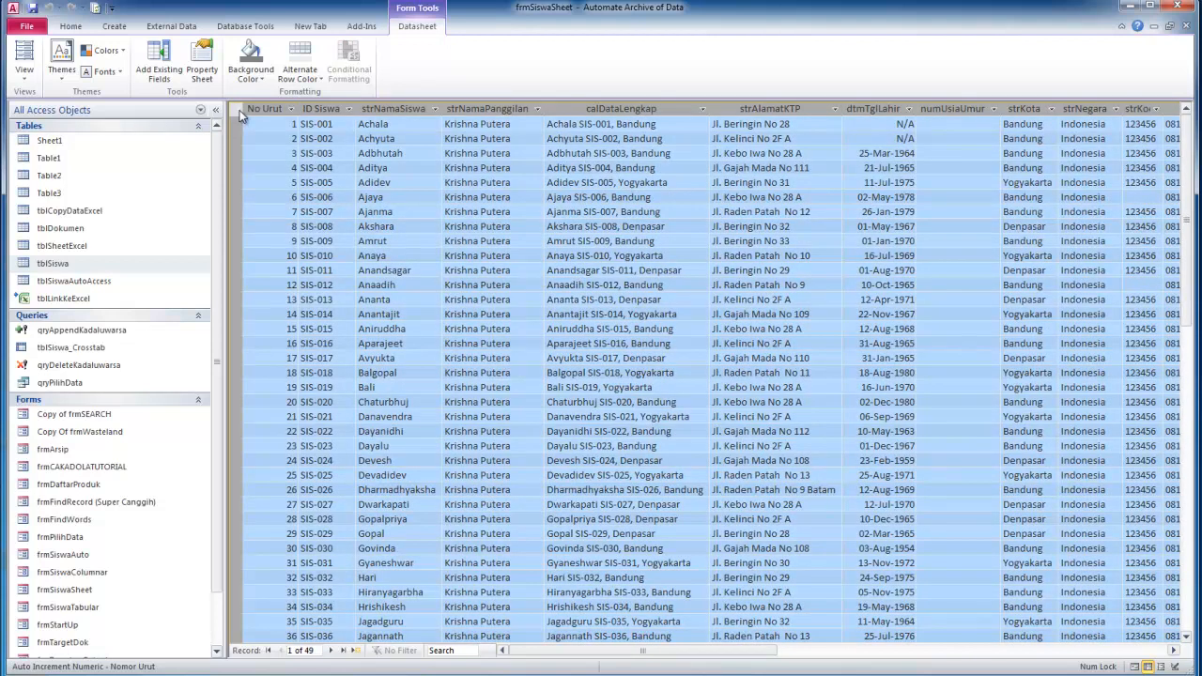
double_click(301, 109)
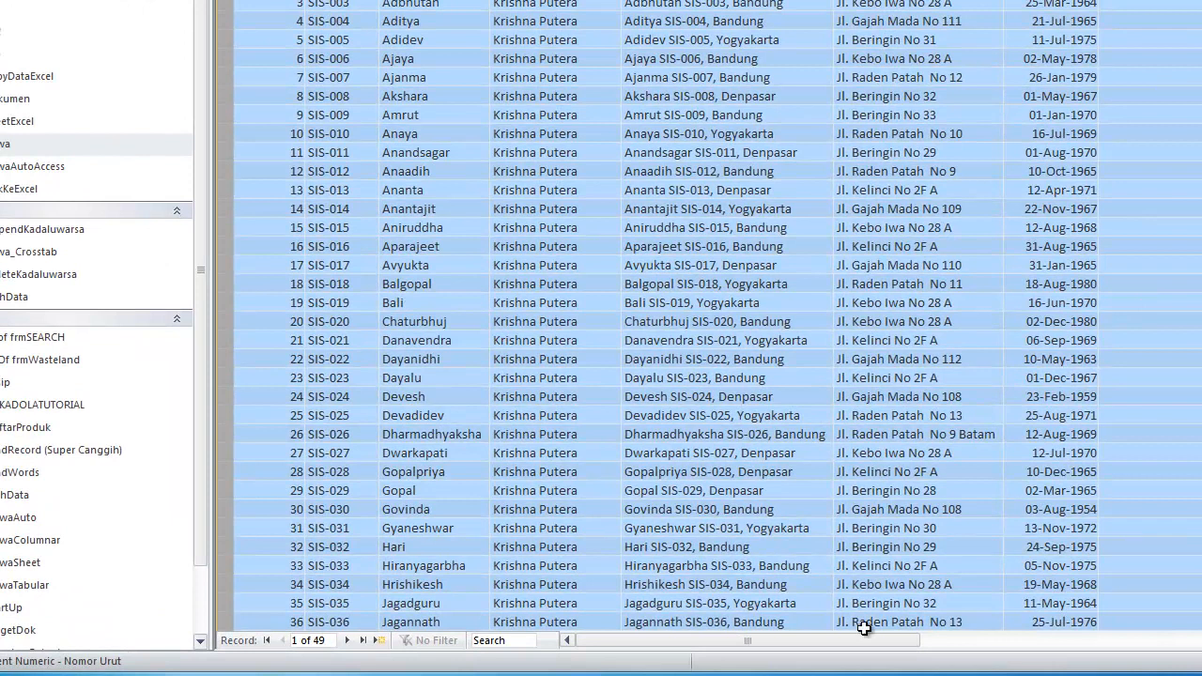
left_click_drag(867, 636, 648, 640)
left_click(542, 137)
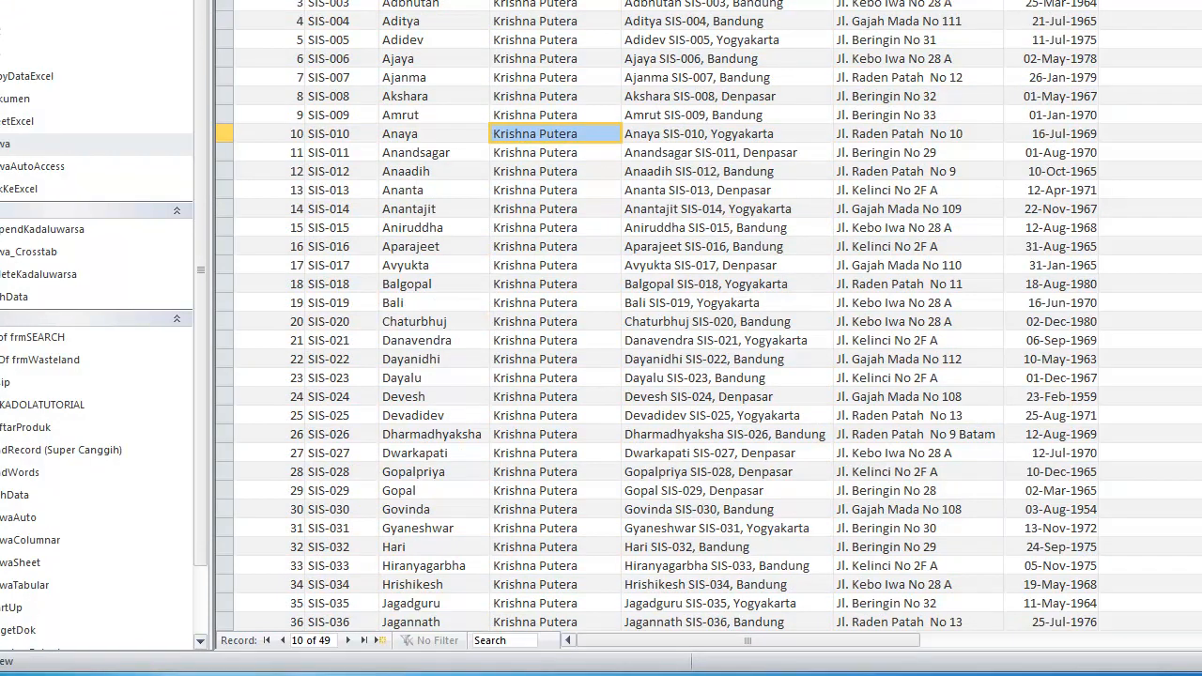
key("ctrl+w")
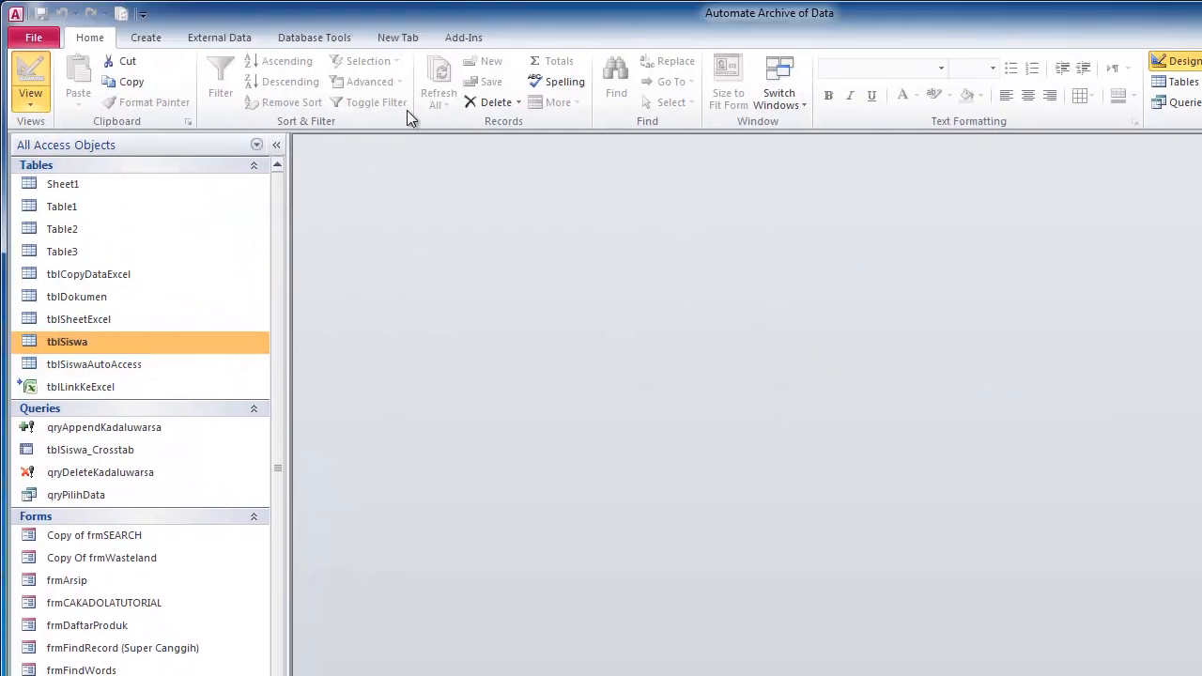
Start another Form Wizard form based on tblSiswa with all available fields
left_click(168, 35)
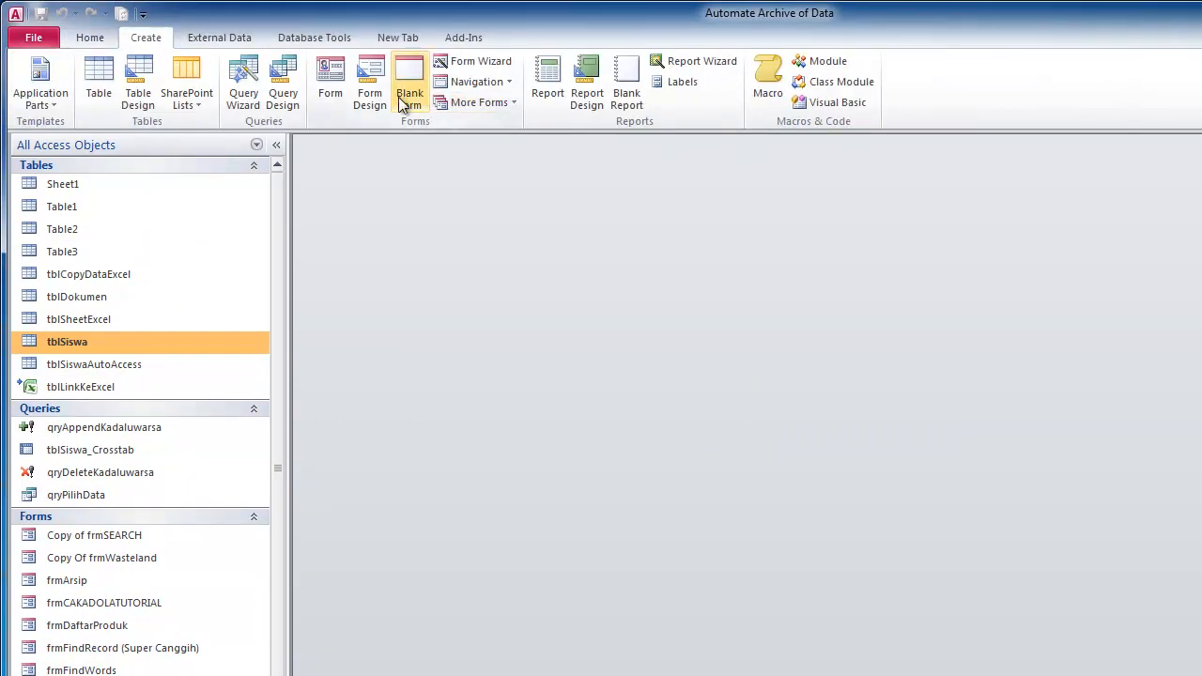
left_click(511, 67)
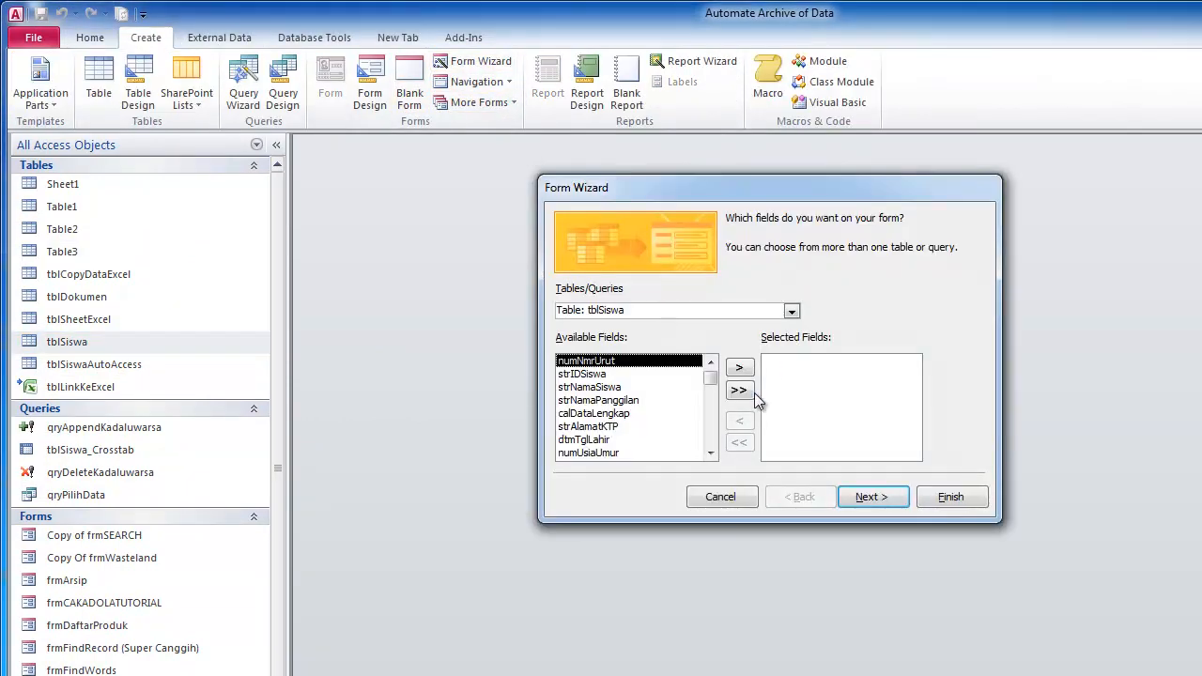
left_click(747, 395)
left_click(873, 497)
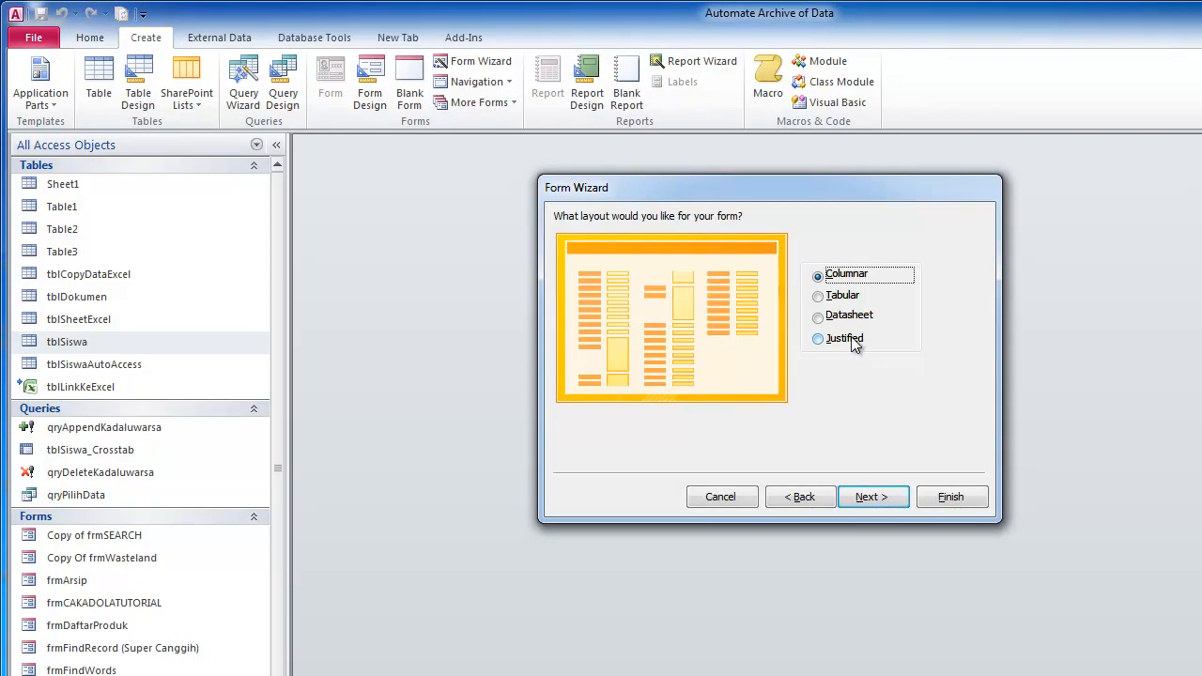
Use the Justified layout, title the form frmSiswaJustified, finish the wizard, and maximize the form
left_click(843, 347)
left_click(882, 500)
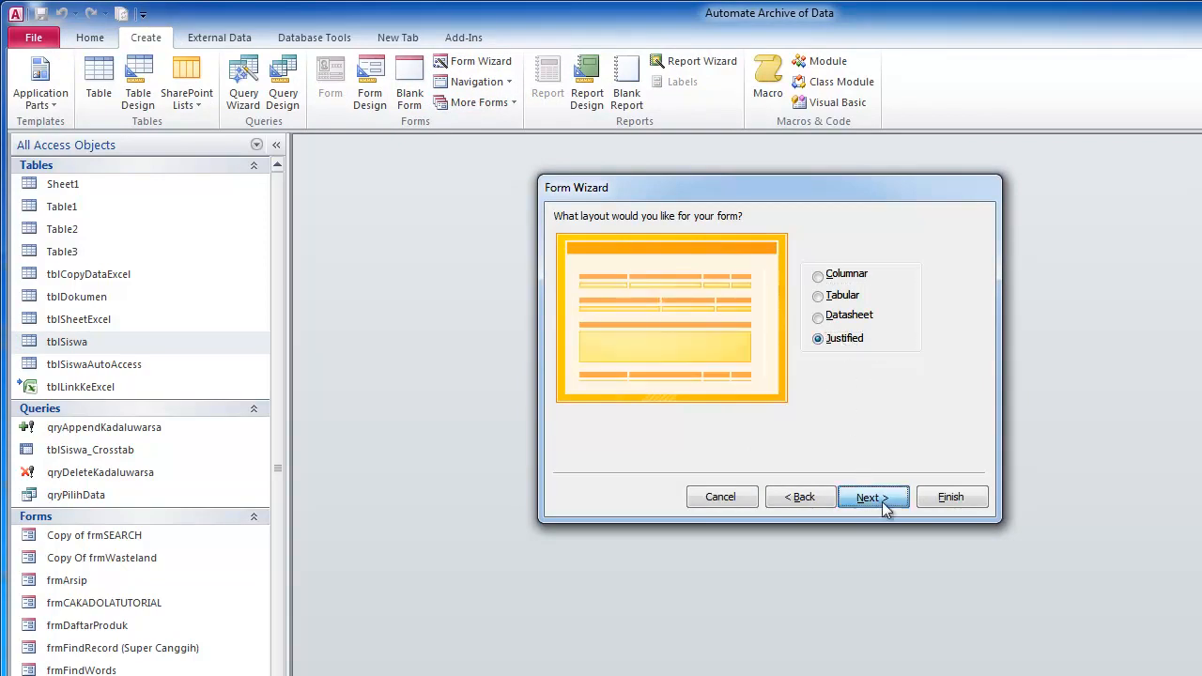
left_click(771, 242)
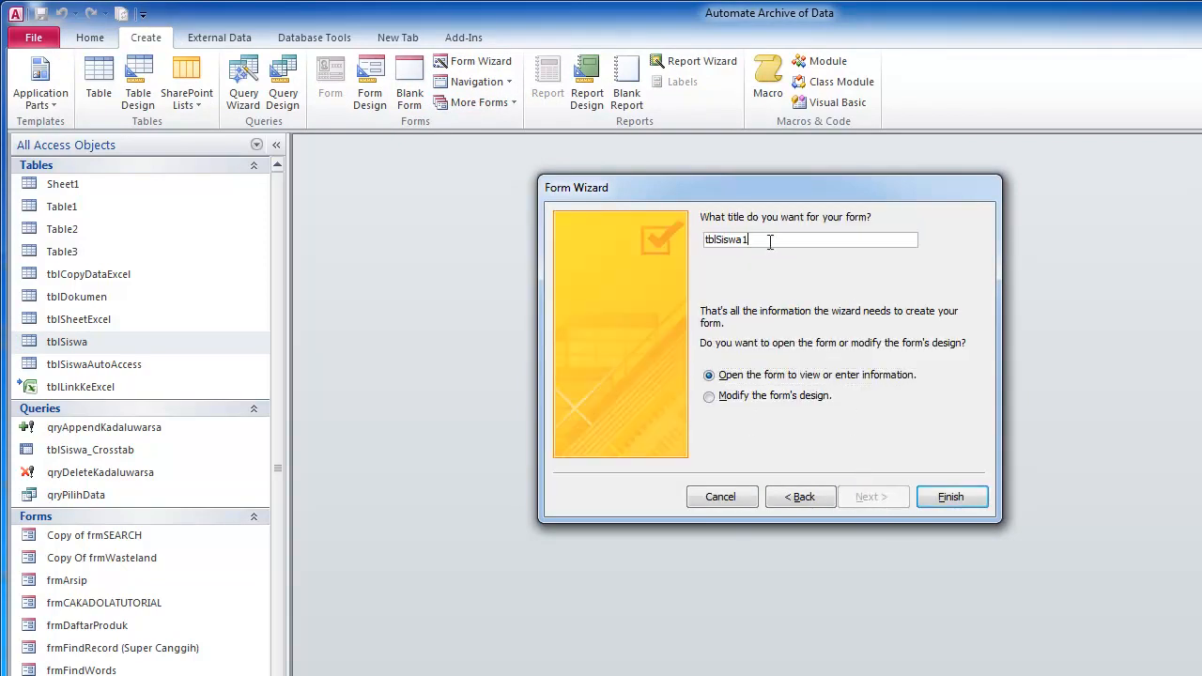
type("frm")
key("Delete")
key("Delete")
key("Delete")
left_click(952, 497)
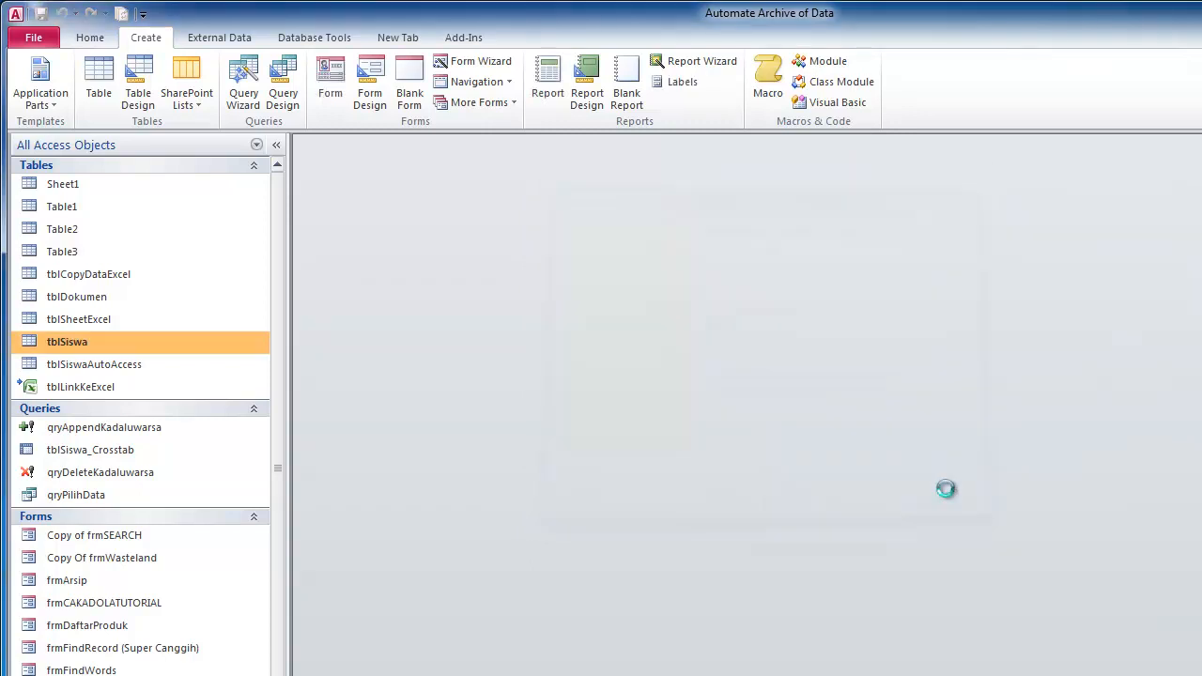
left_click(1003, 189)
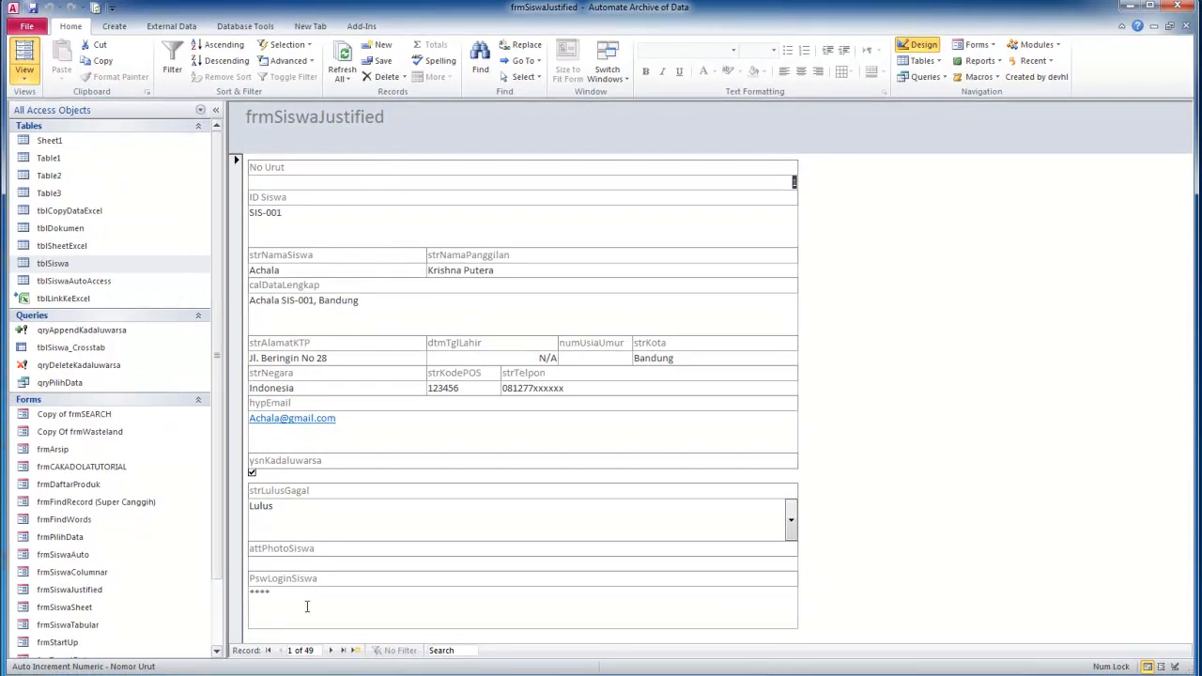
Advance to the third record of frmSiswaJustified and step through its fields in order into the fourth record
left_click(330, 650)
left_click(329, 650)
left_click(316, 208)
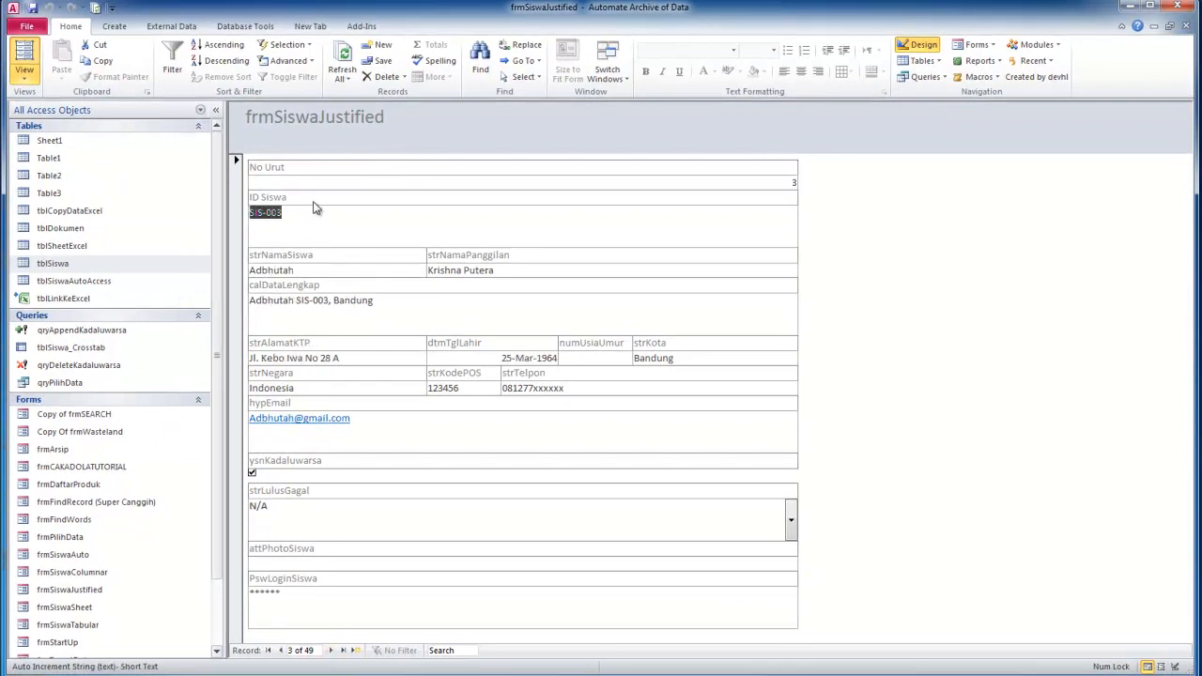
key("Tab")
key("Tab")
key("Tab")
key("Tab")
key("Tab")
key("Tab")
key("Tab")
key("Tab")
key("Tab")
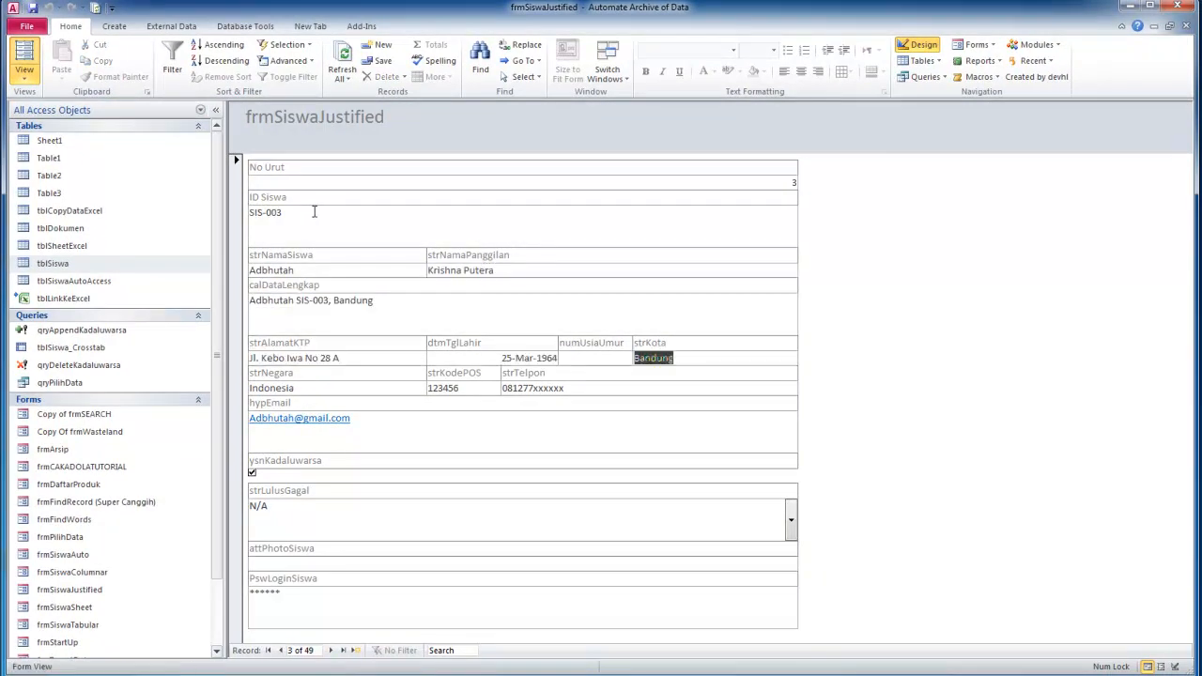
key("Tab")
key("Tab")
key("Tab")
key("Tab")
key("Tab")
key("Tab")
key("Tab")
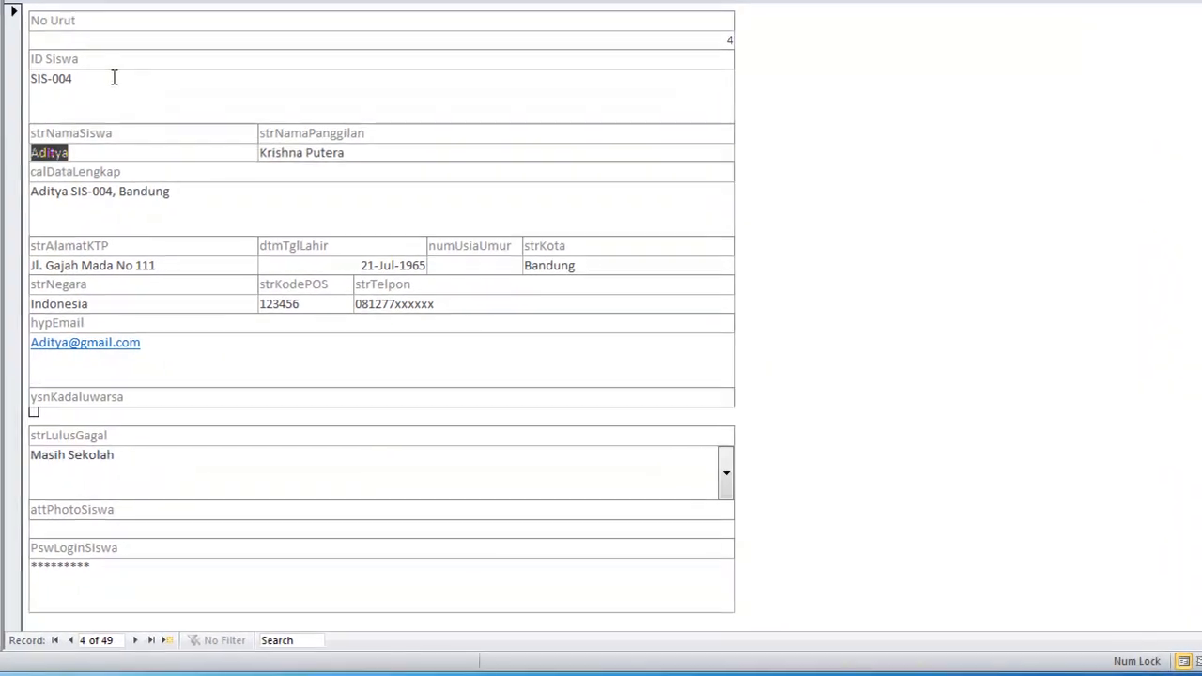
Choose Masih Sekolah from the strLulusGagal options in the fourth record
key("Tab")
left_click(724, 477)
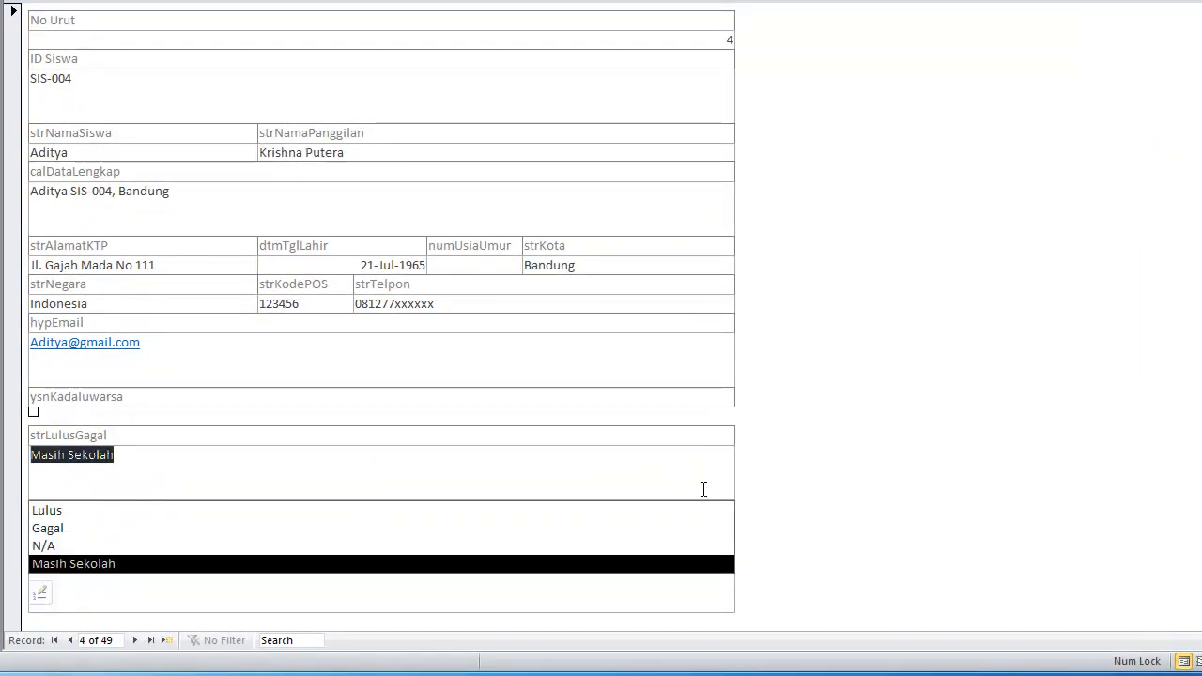
left_click(605, 567)
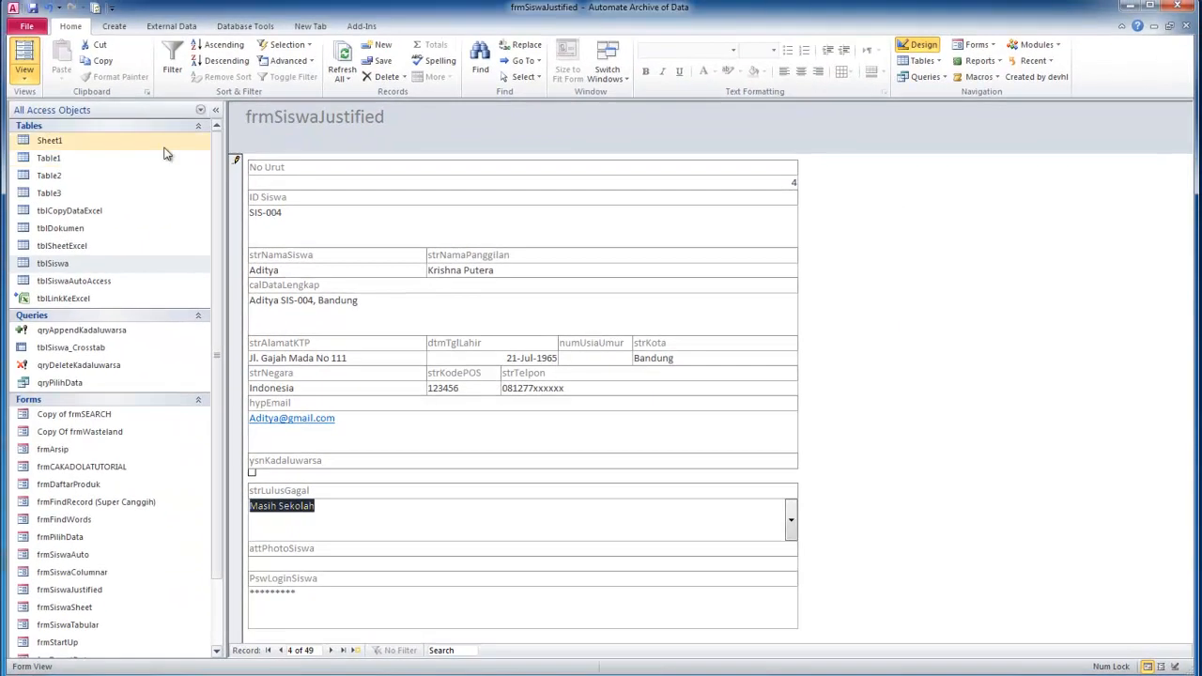
In frmSiswaJustified's Design View, make the No Urut label bold, italic and red on a gray background
left_click(28, 86)
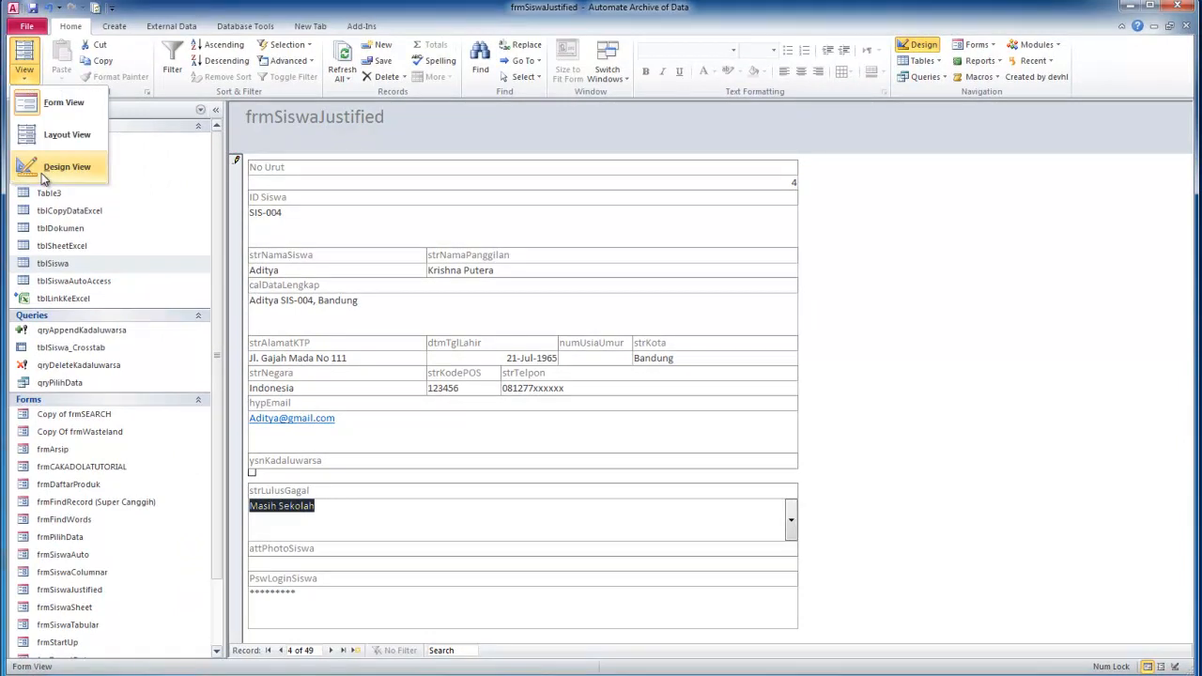
left_click(57, 167)
left_click(352, 212)
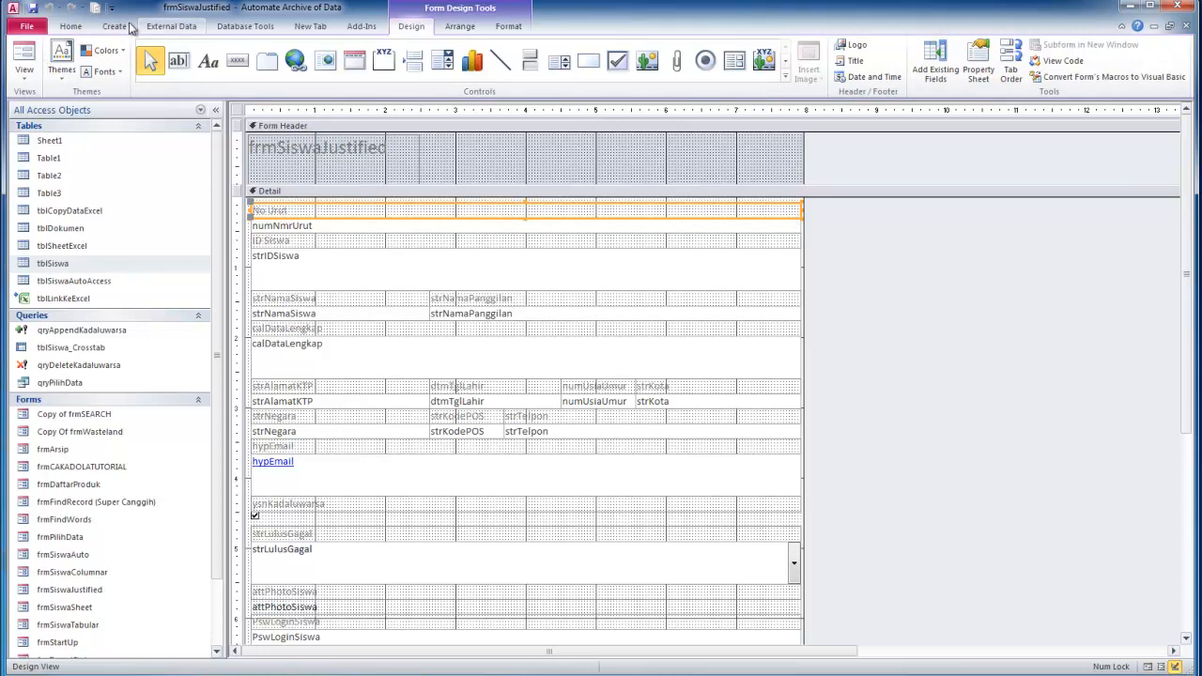
left_click(70, 26)
left_click(703, 73)
left_click(648, 73)
left_click(662, 73)
left_click(751, 74)
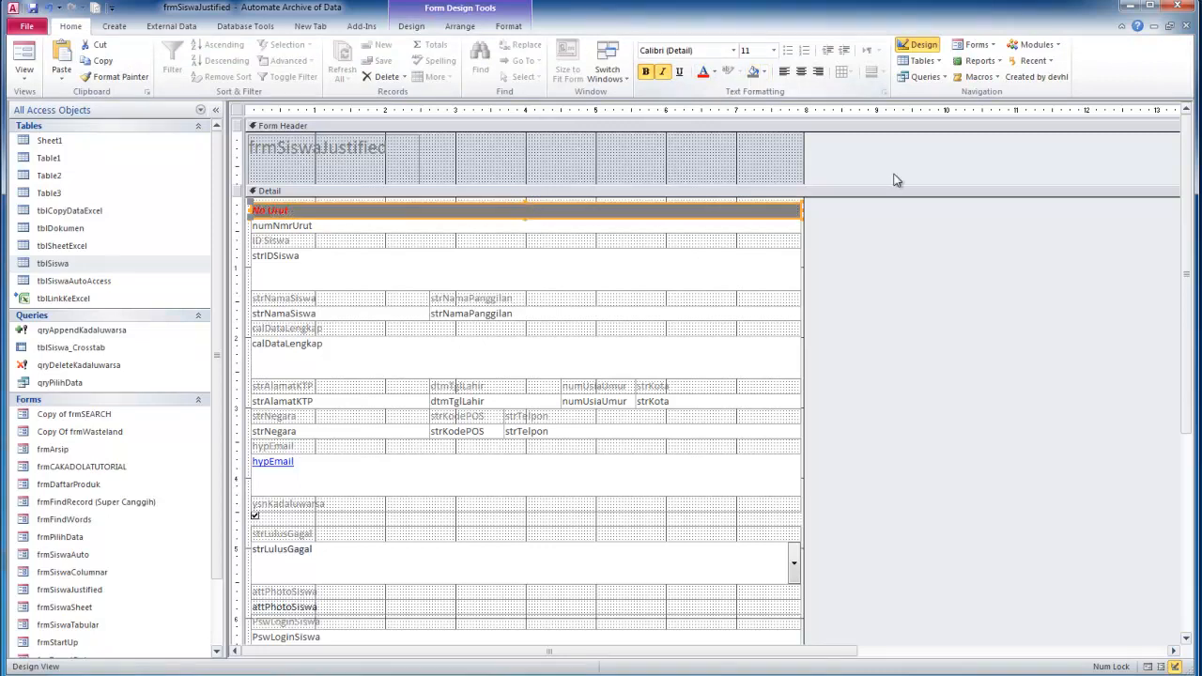
Close frmSiswaJustified with its design changes saved, and open the frmSiswaTabular form
left_click(1187, 26)
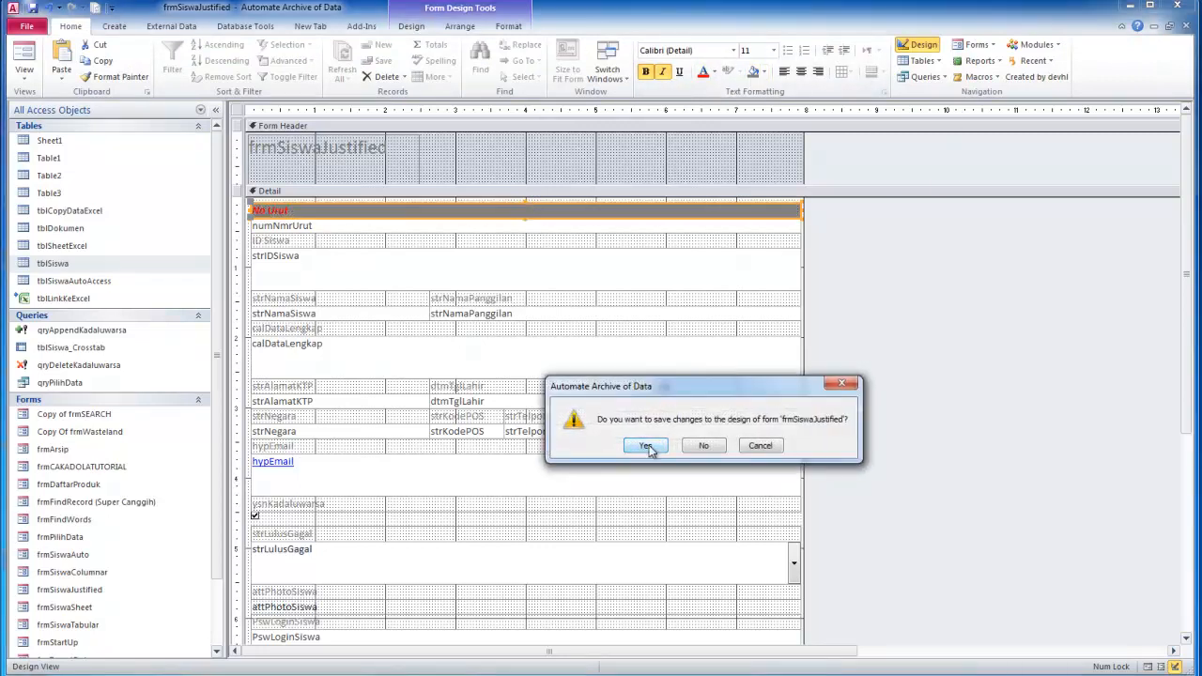
left_click(648, 445)
left_click(98, 469)
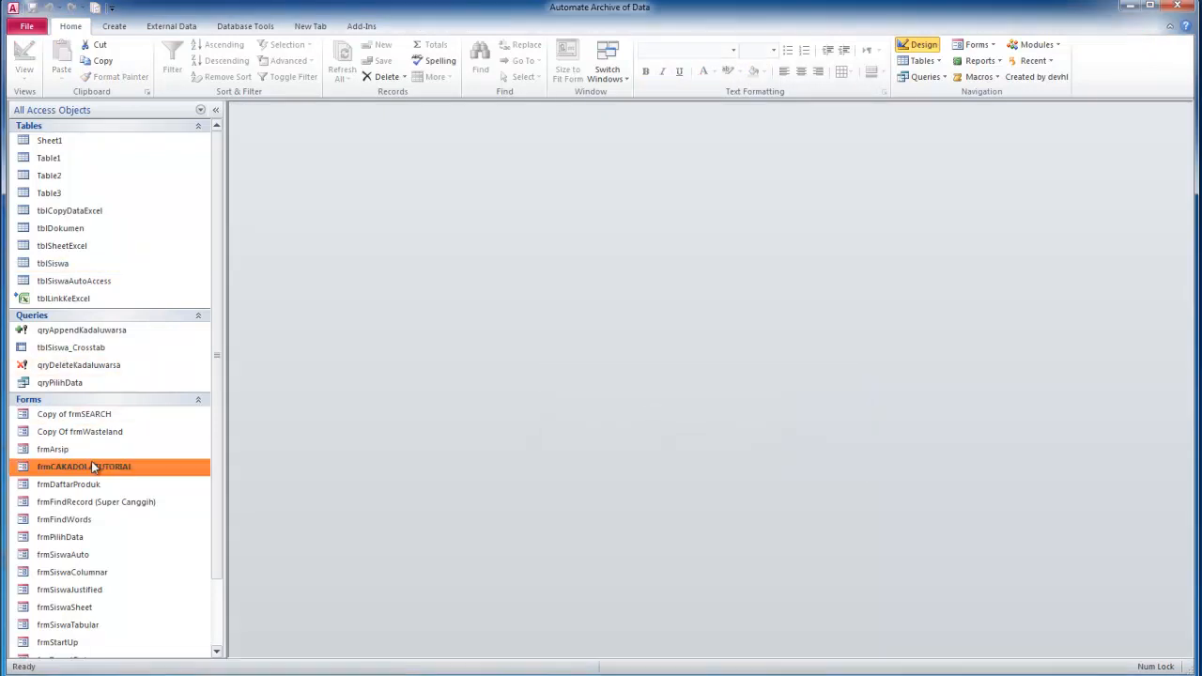
scroll(112, 483, "down", 2)
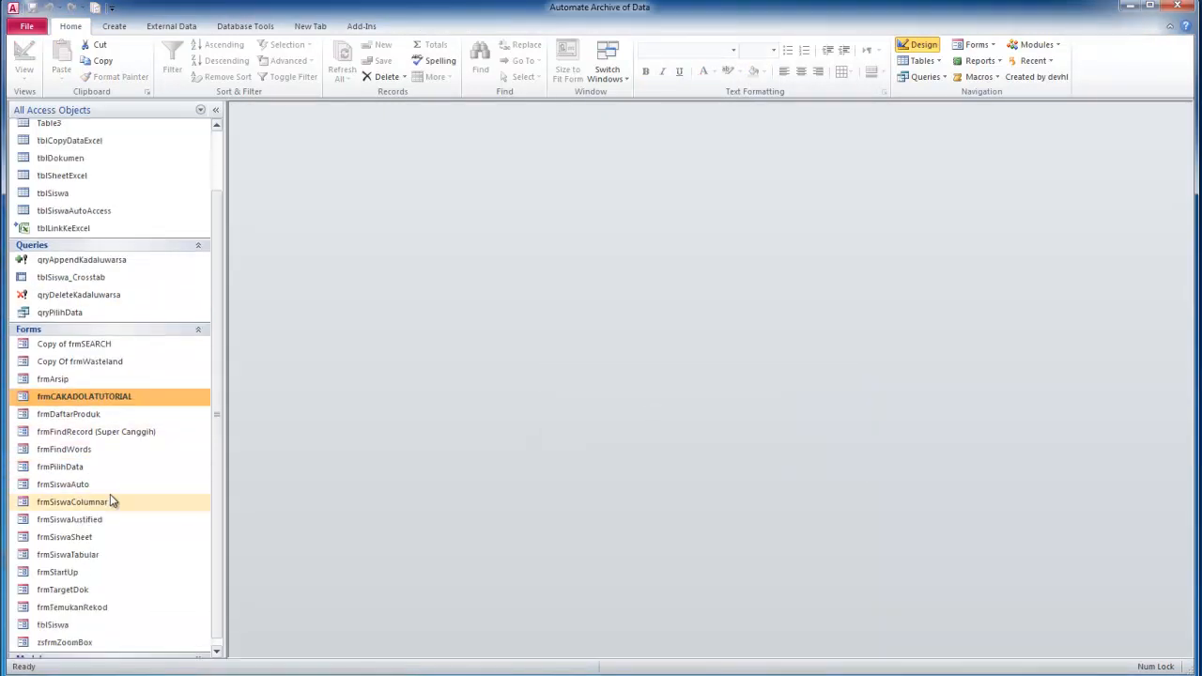
left_click(87, 558)
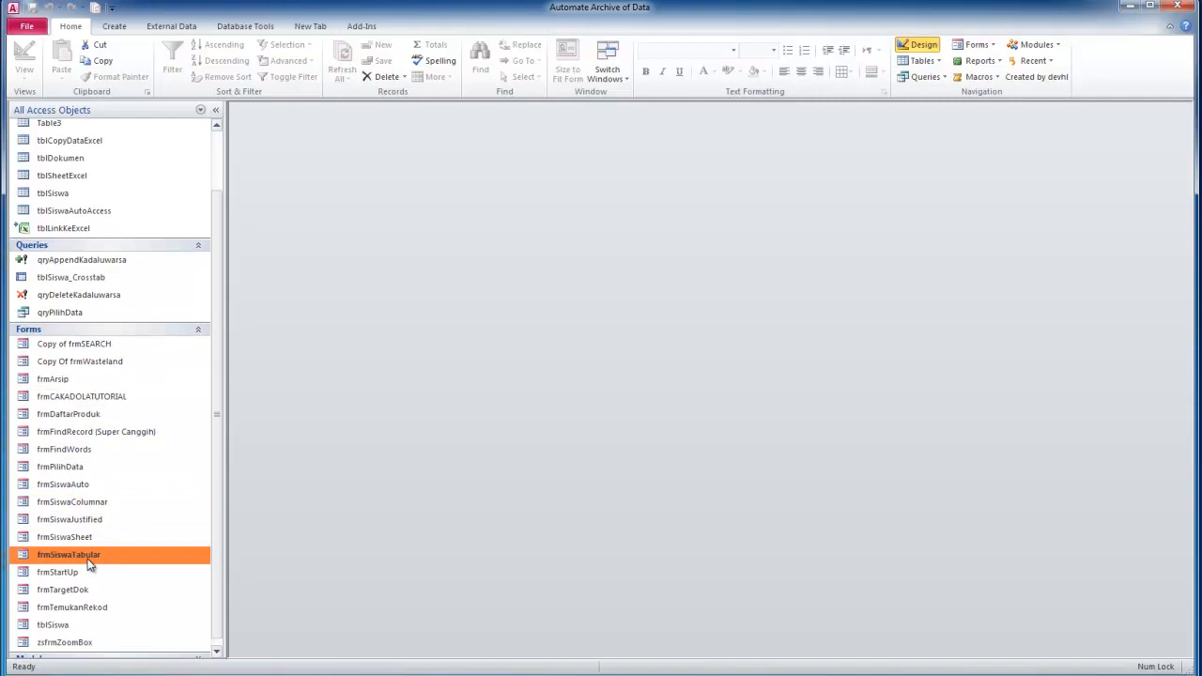
double_click(89, 561)
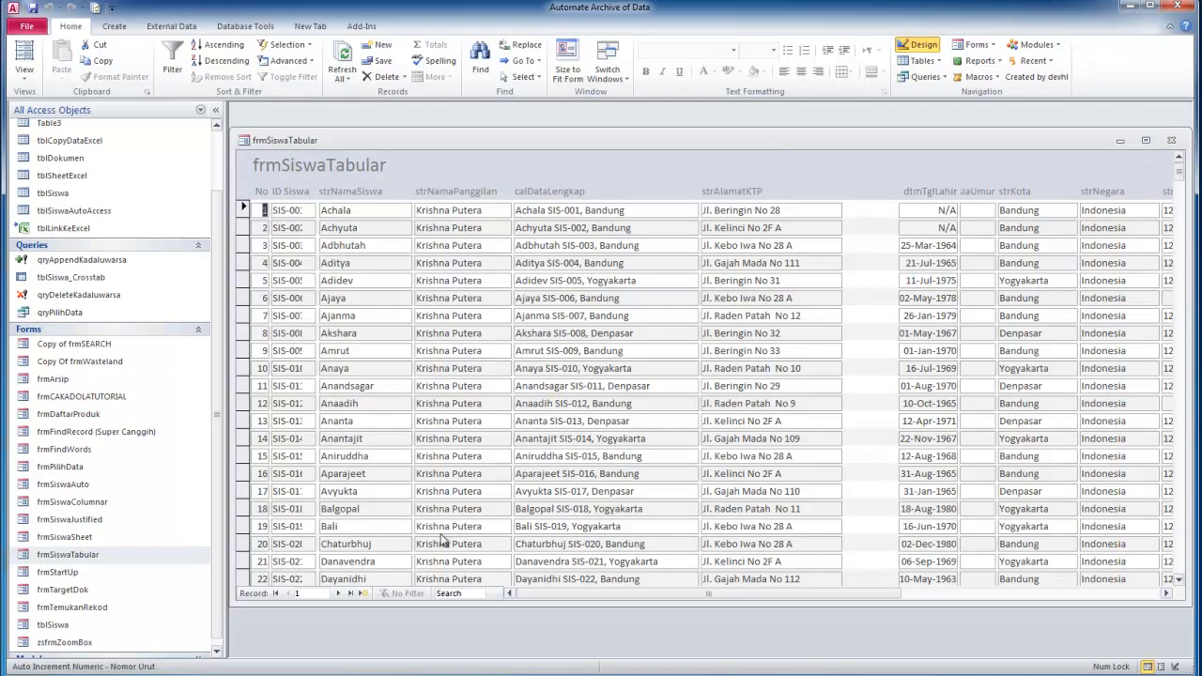
Switch the object list to the Custom category, and return it to Object Type
left_click(109, 556)
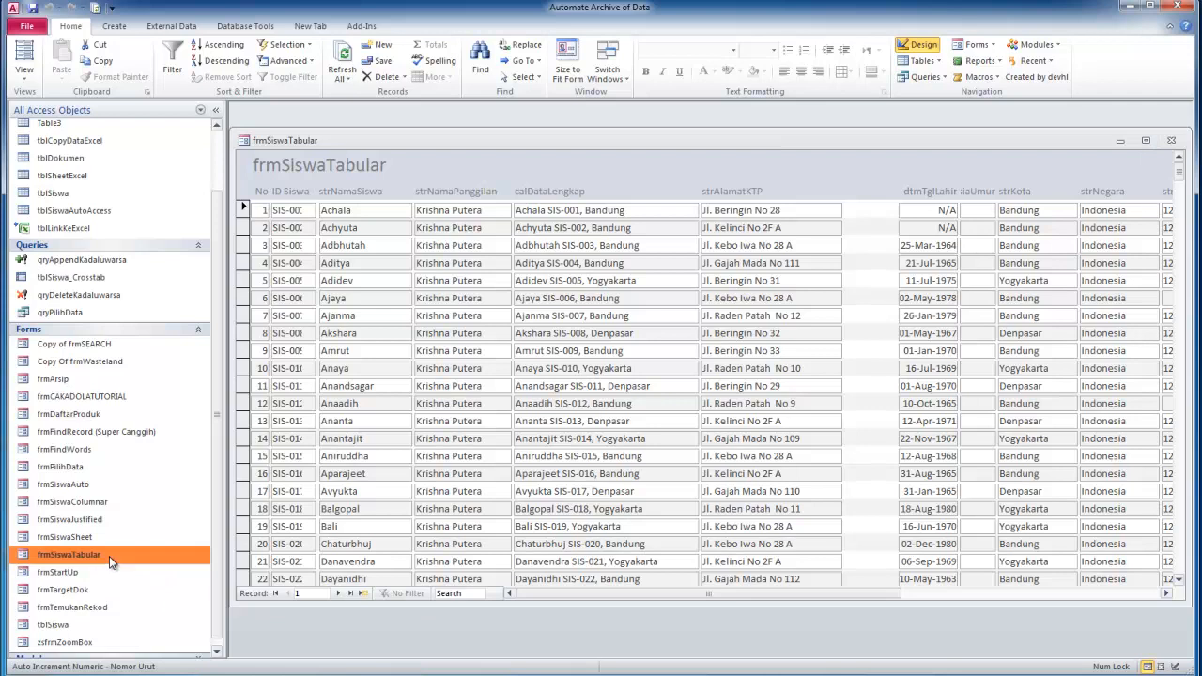
left_click(201, 112)
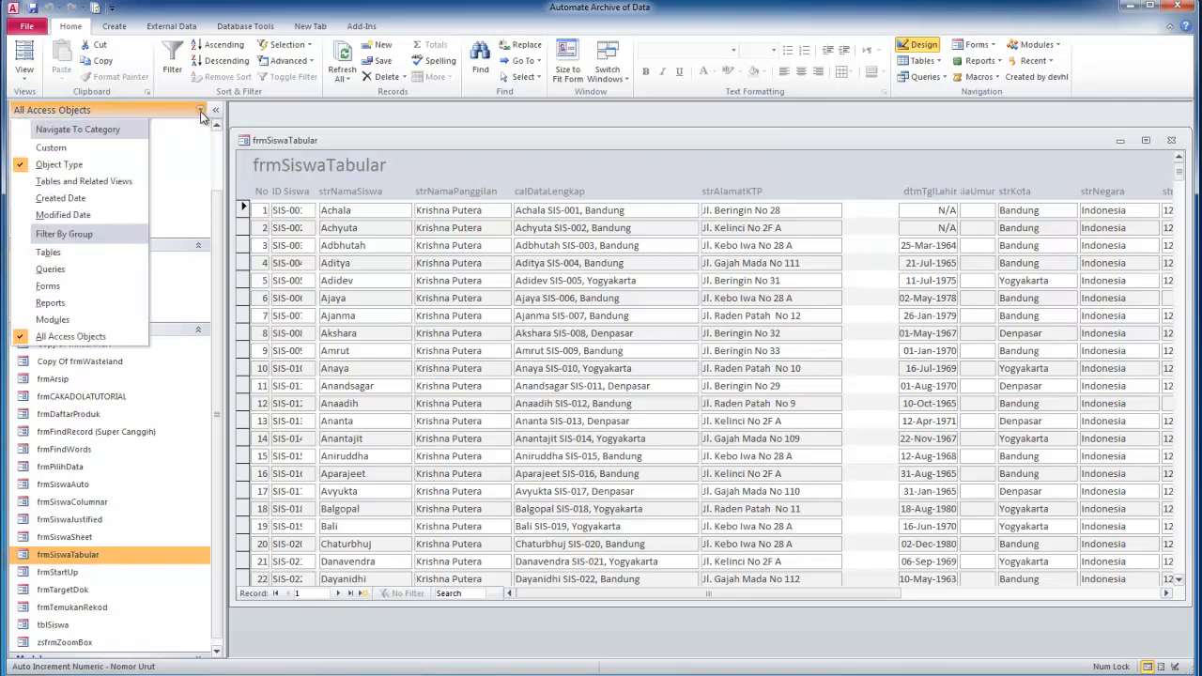
left_click(101, 149)
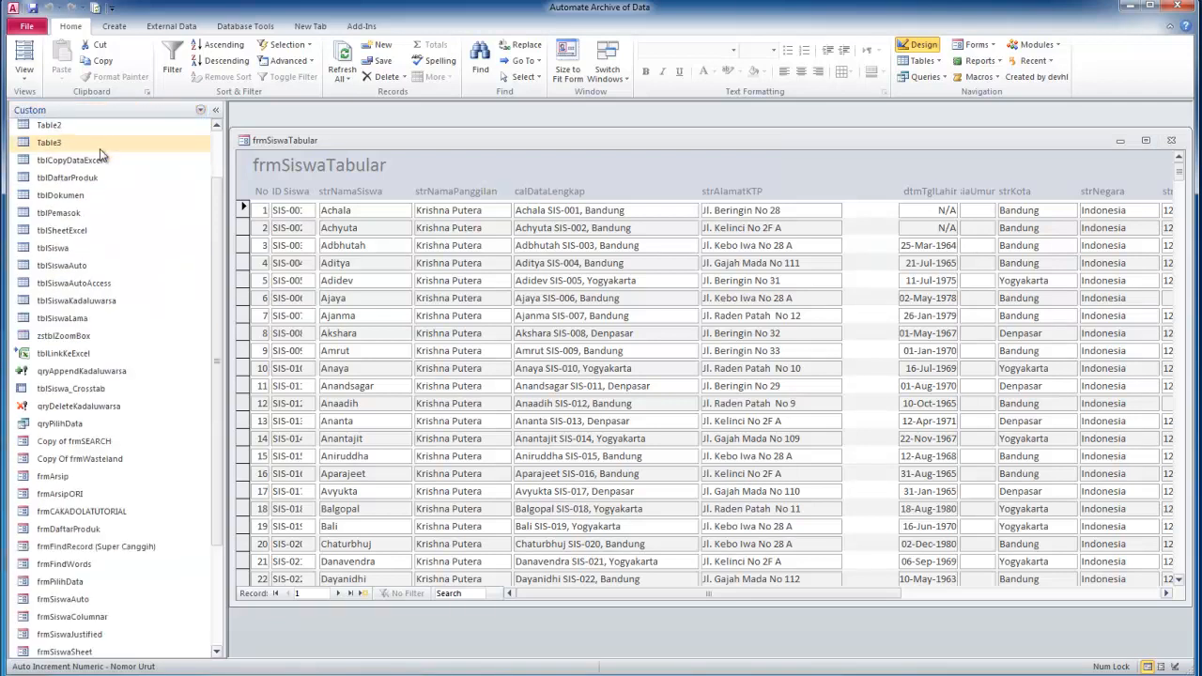
left_click(201, 113)
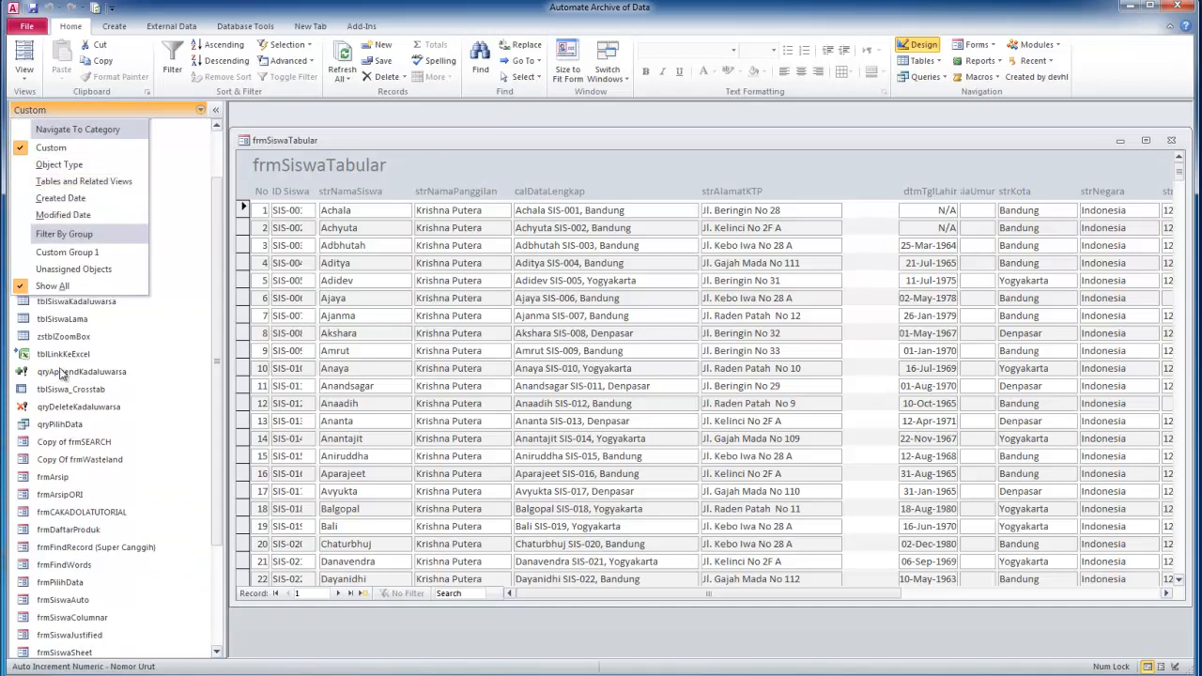
left_click(68, 168)
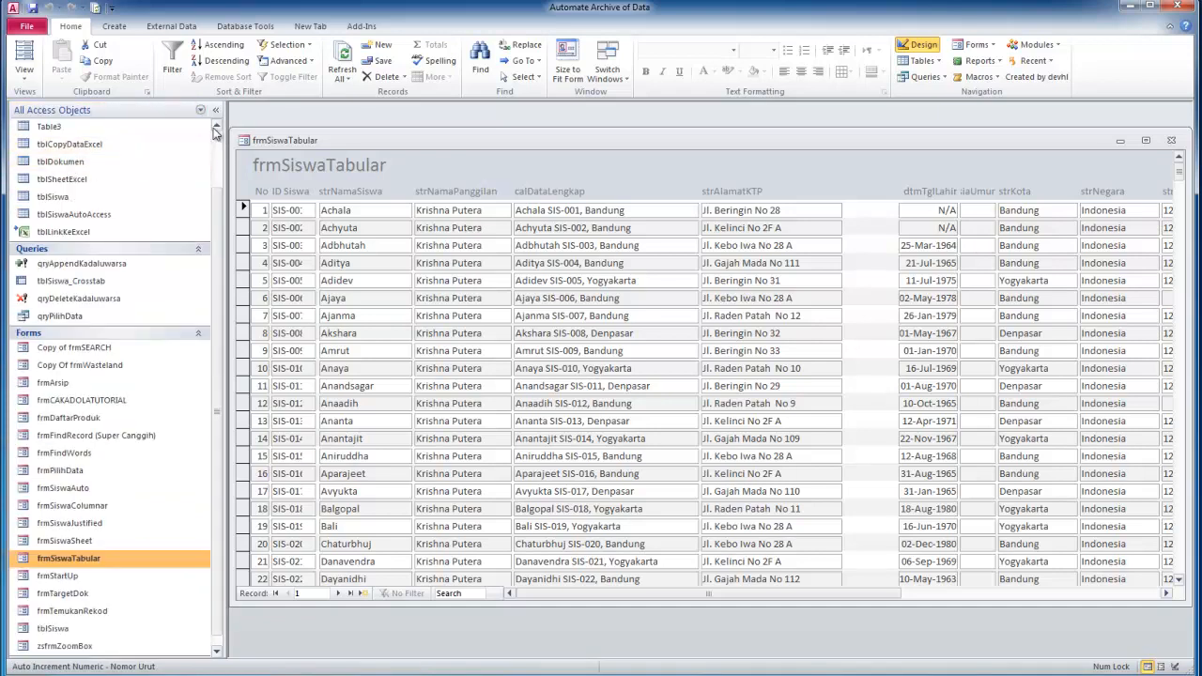
Bring up frmSiswaTabular, maximize it, and collapse the Navigation Pane
double_click(85, 563)
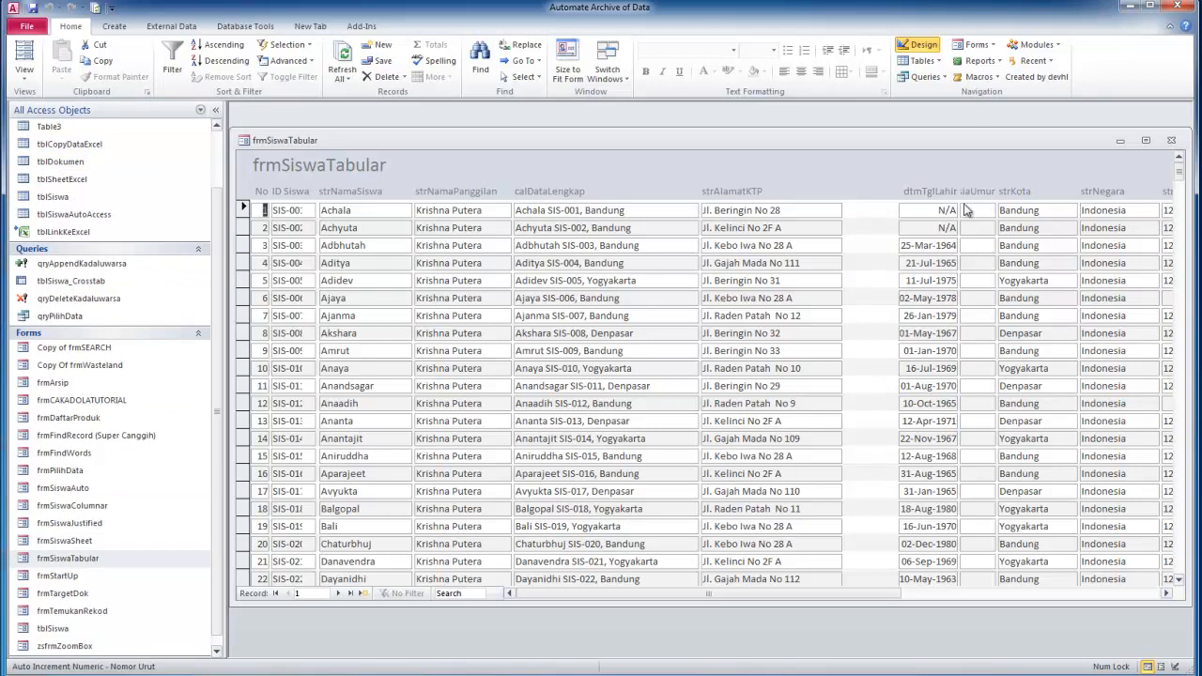
left_click(1147, 141)
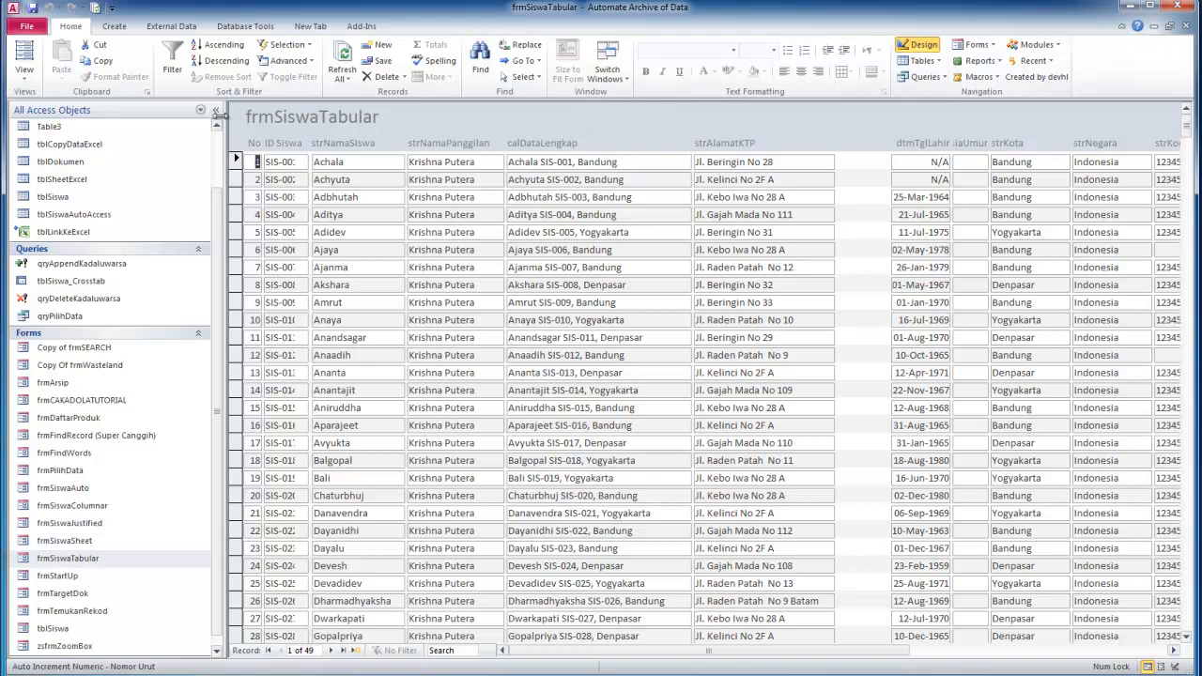
left_click(217, 111)
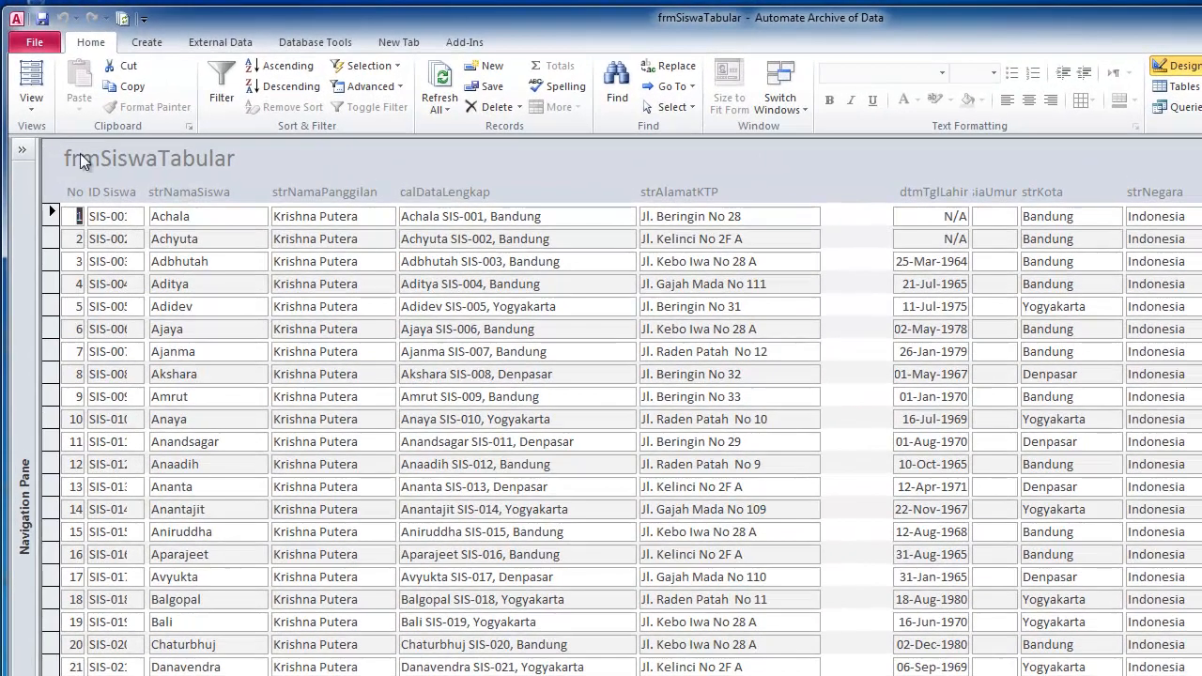
Switch frmSiswaTabular to Design View and select its Form Header section
left_click(33, 109)
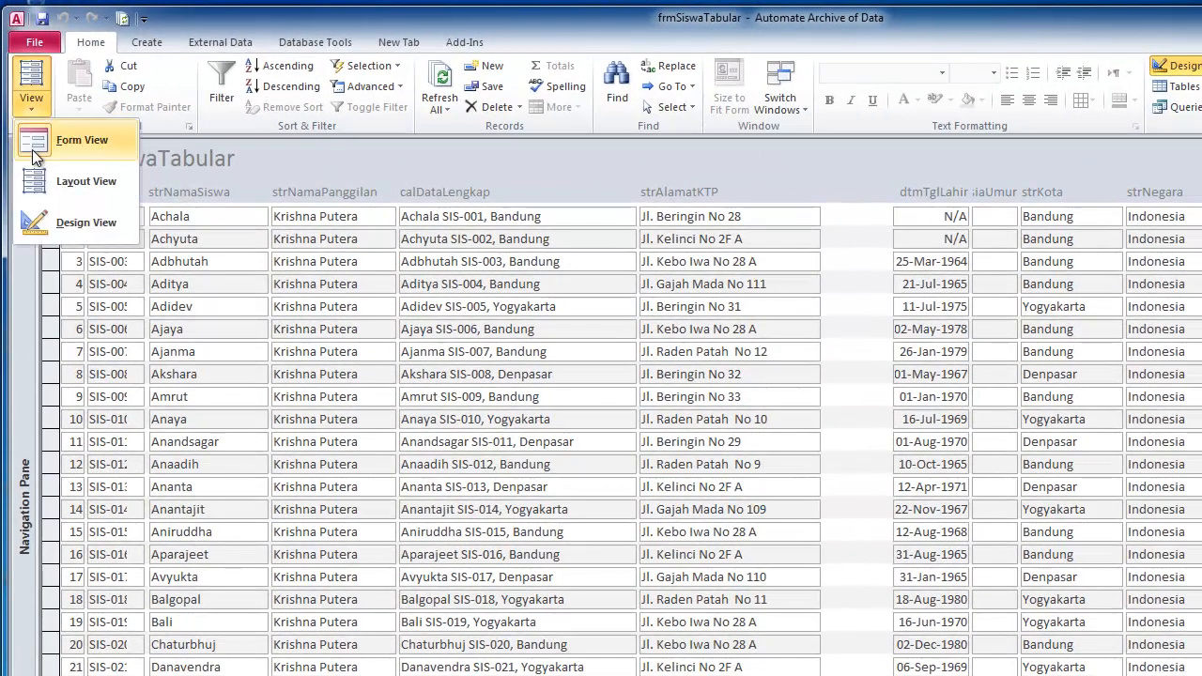
right_click(370, 155)
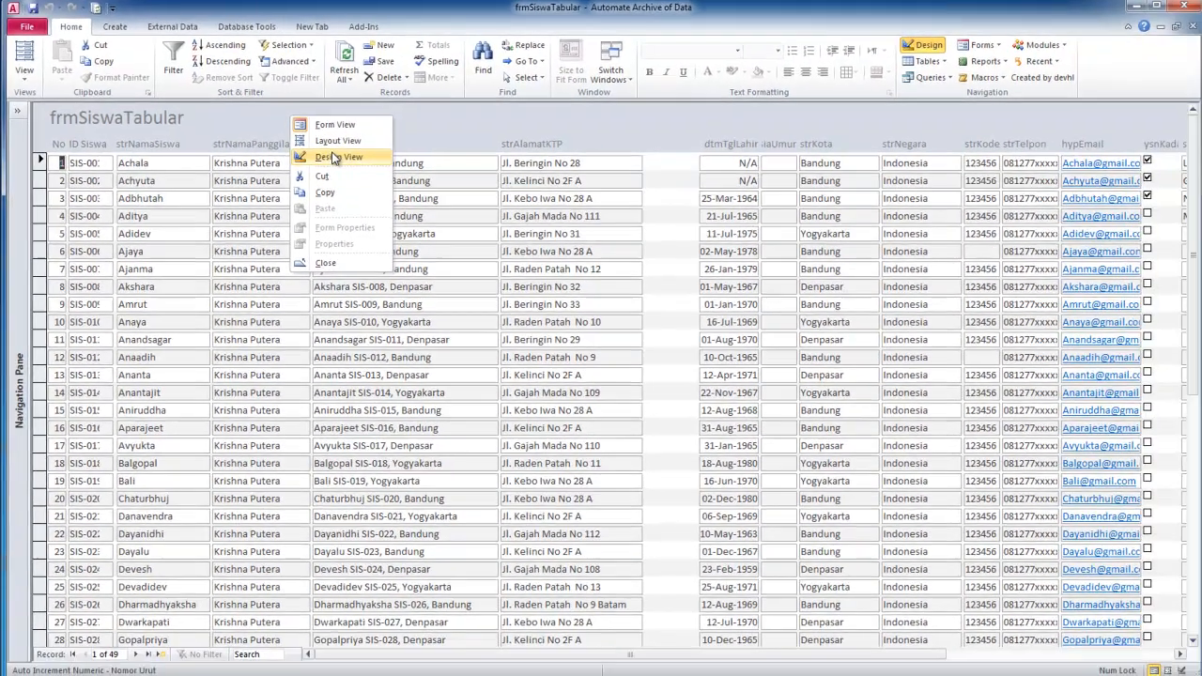
left_click(432, 208)
left_click(174, 131)
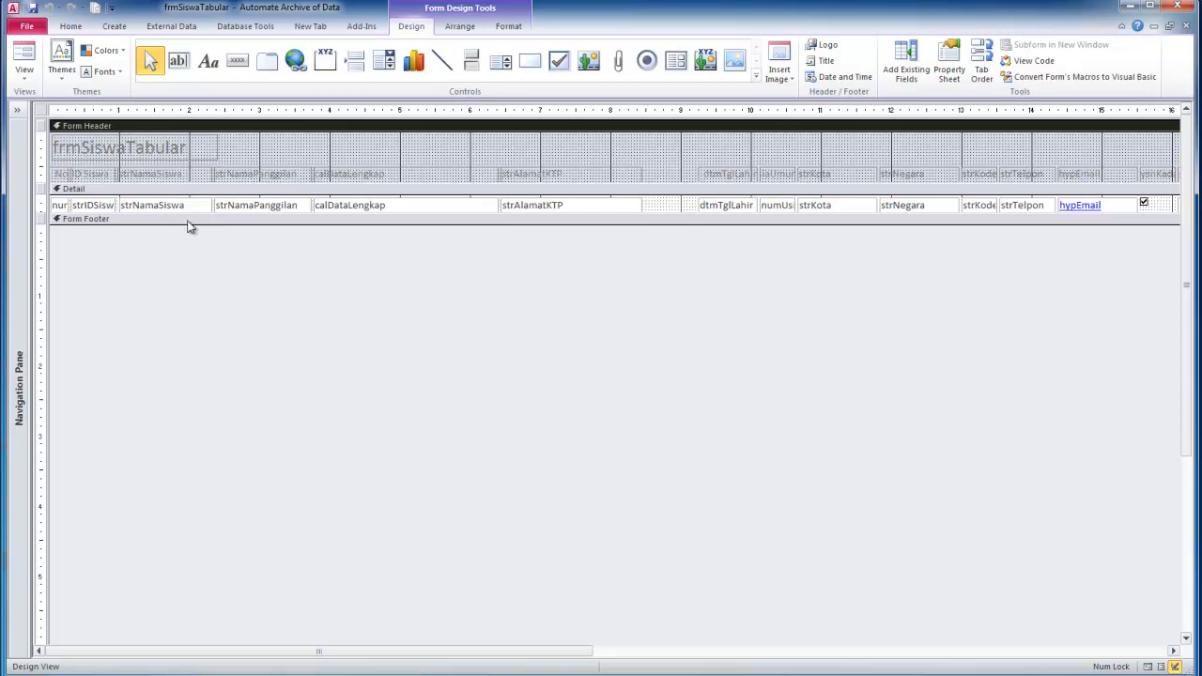
Select the whole form, view its Event properties in the Property Sheet, and close the sheet
left_click(41, 111)
right_click(42, 111)
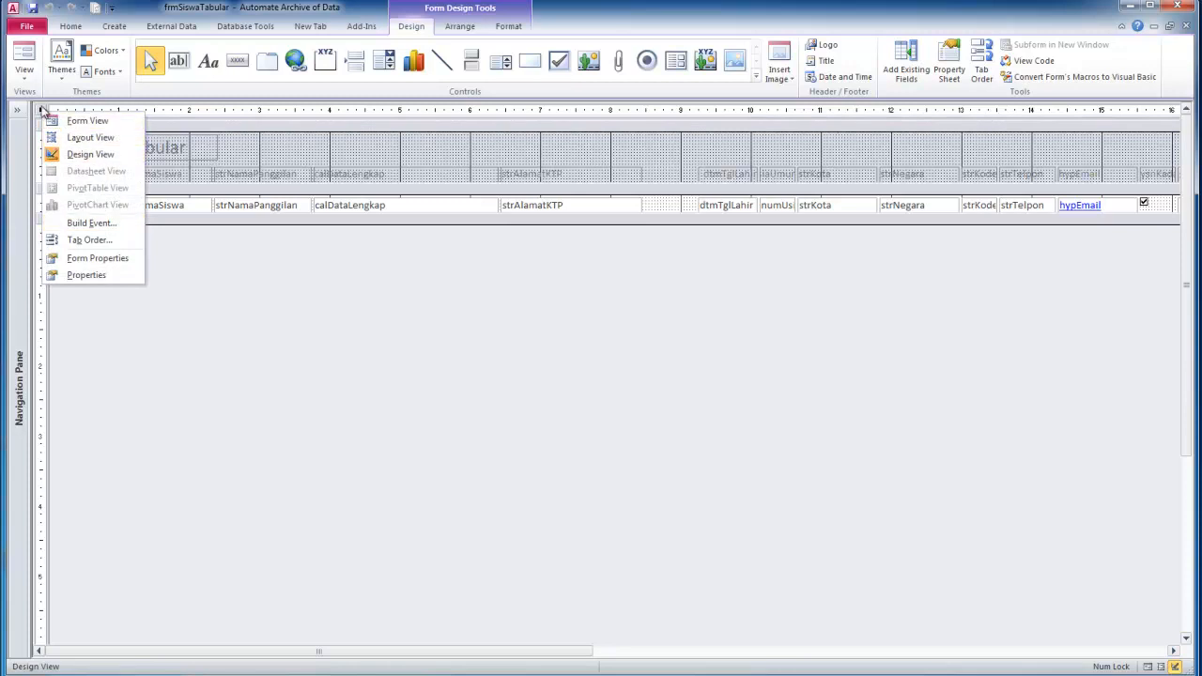
left_click(42, 112)
right_click(43, 112)
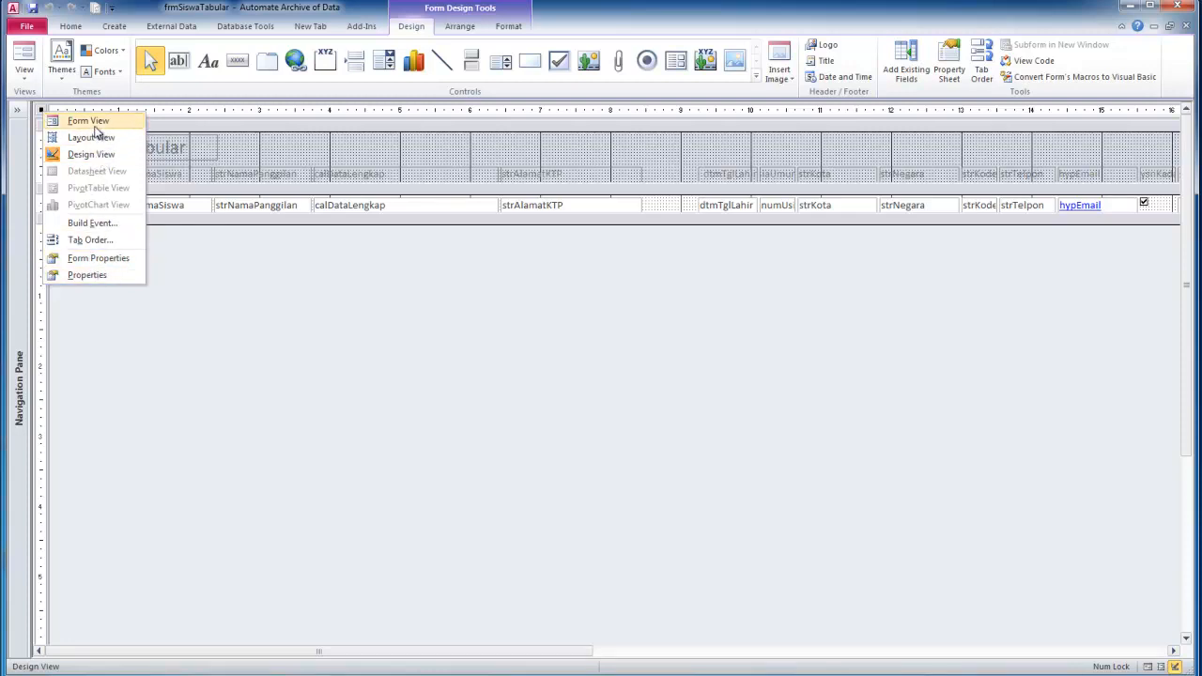
left_click(99, 258)
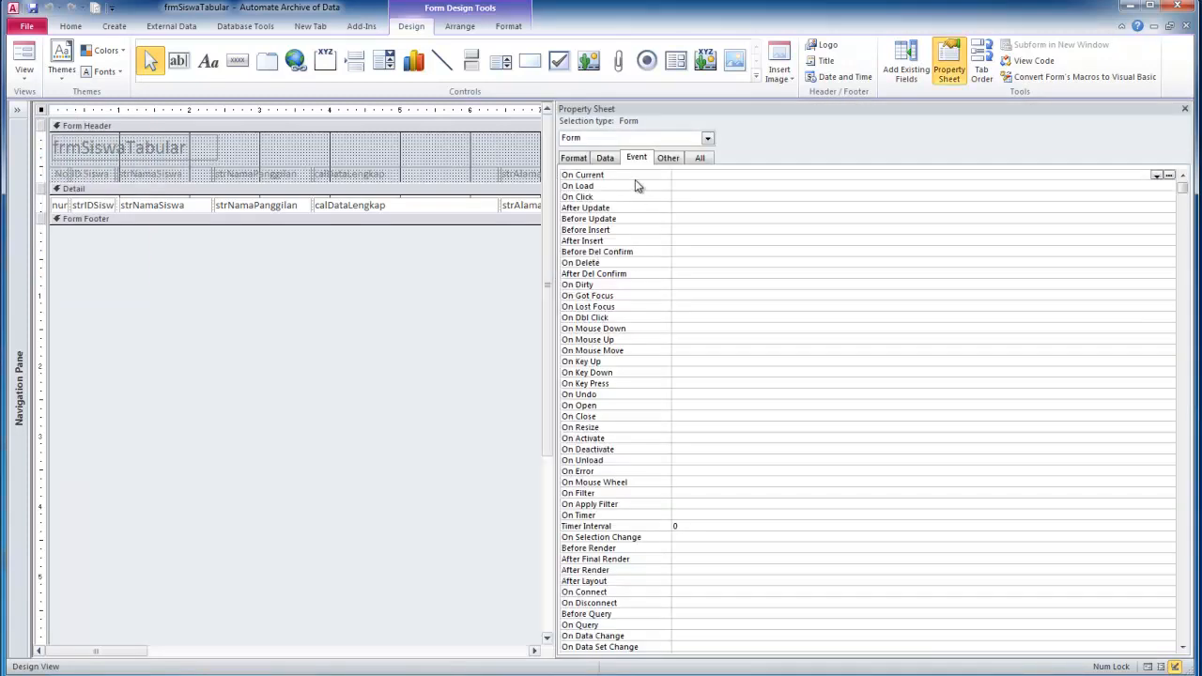
left_click(636, 172)
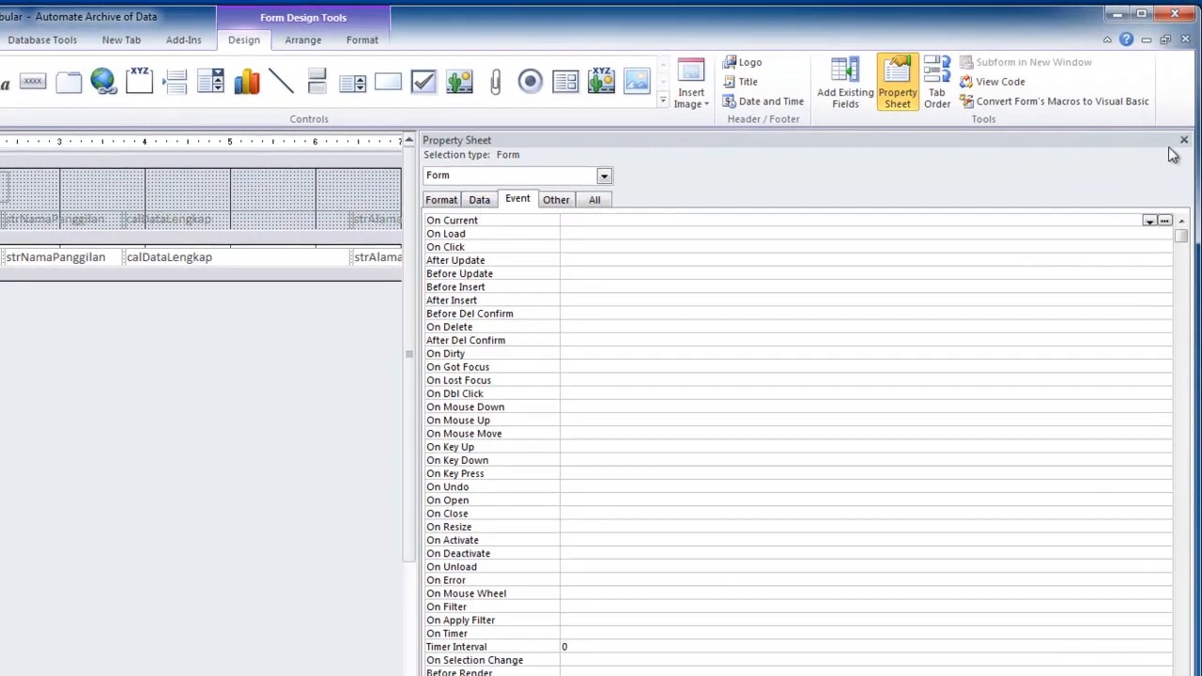
left_click(1183, 140)
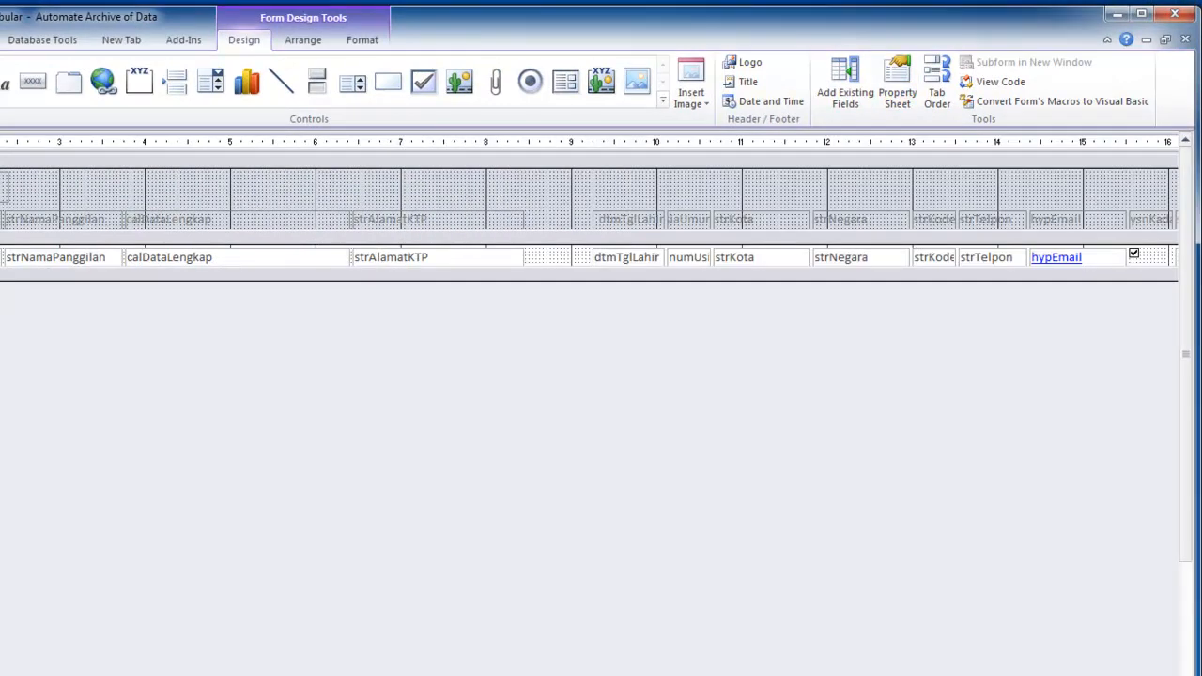
Expand the Form Footer to about 0.5 inch high and fill it with dark teal
left_click(82, 195)
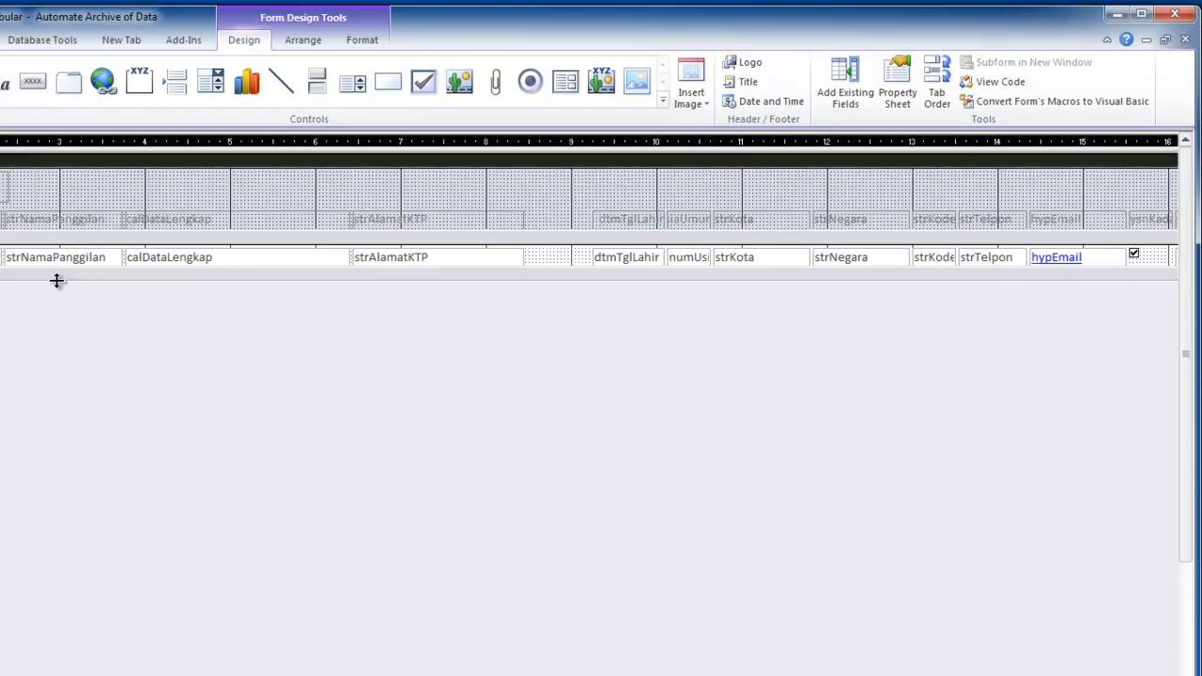
left_click_drag(57, 280, 57, 321)
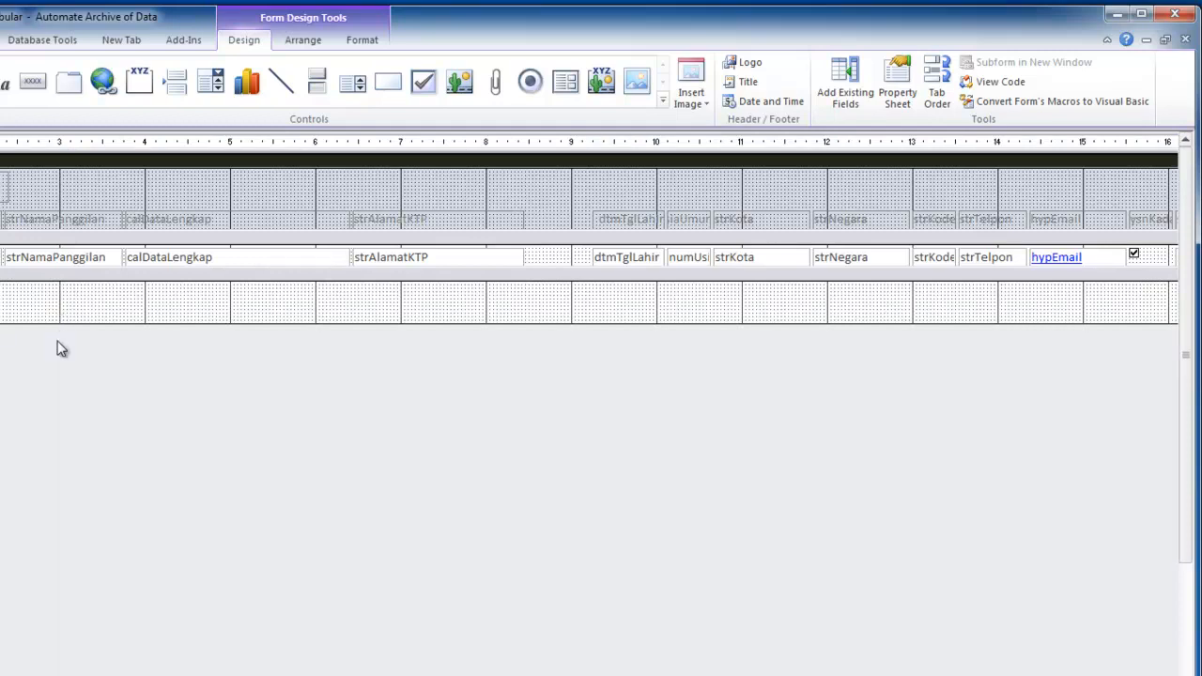
left_click(73, 278)
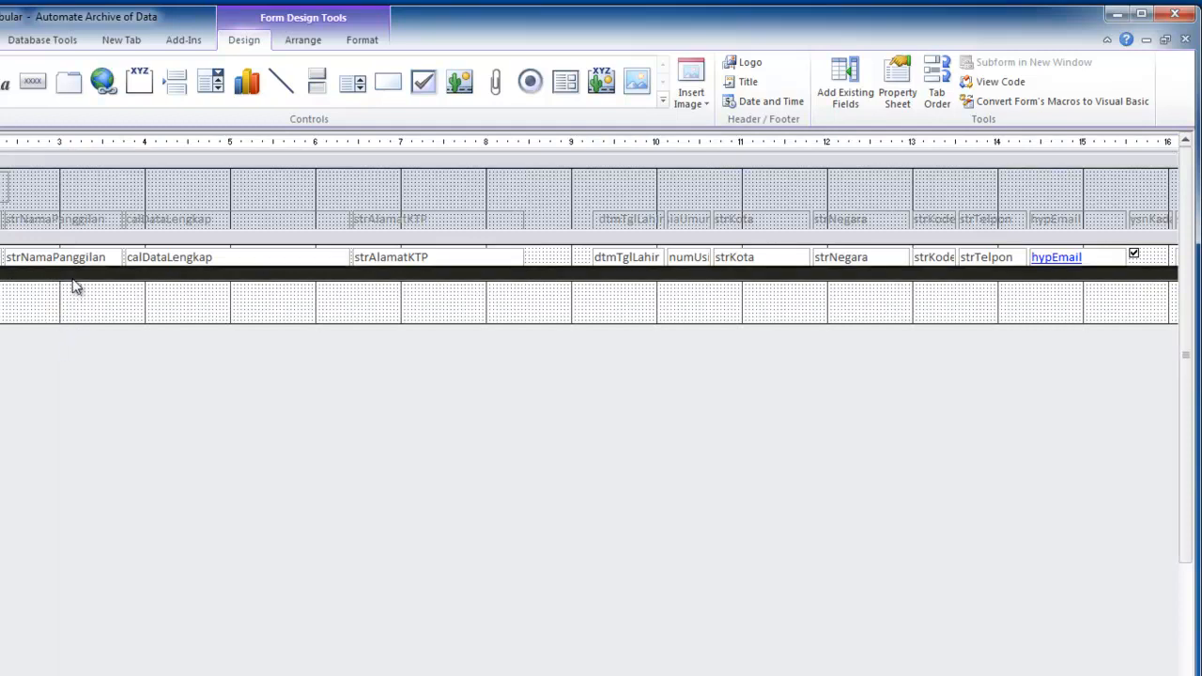
left_click(195, 297)
left_click(362, 40)
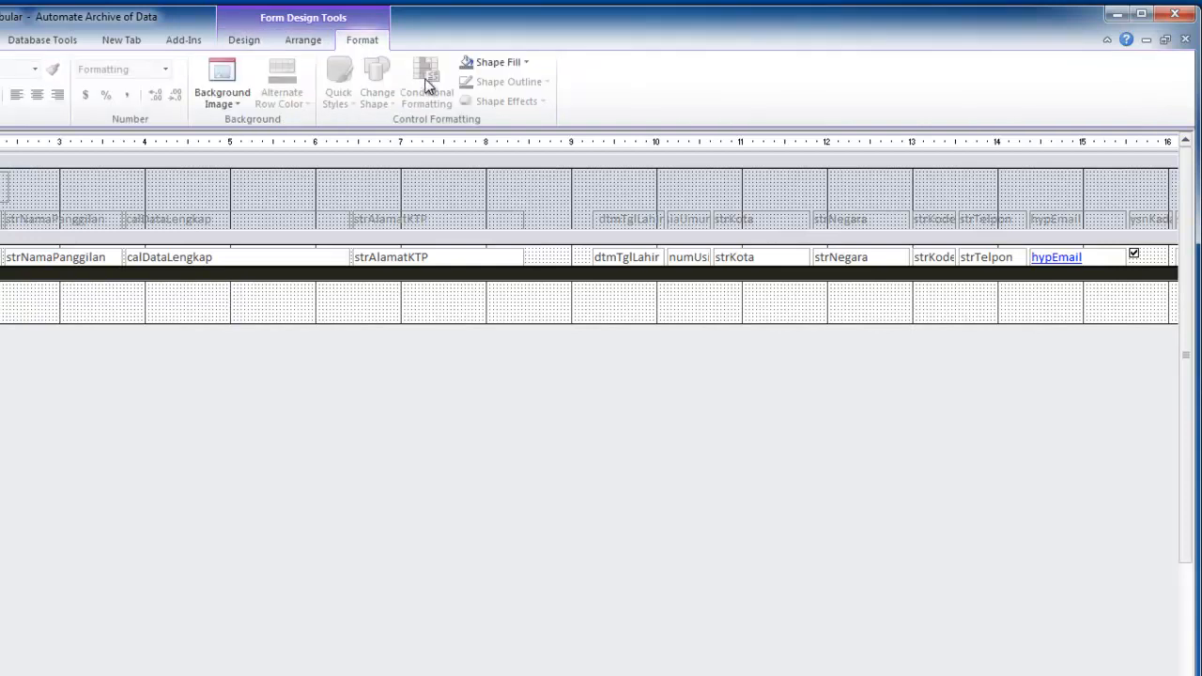
left_click(495, 62)
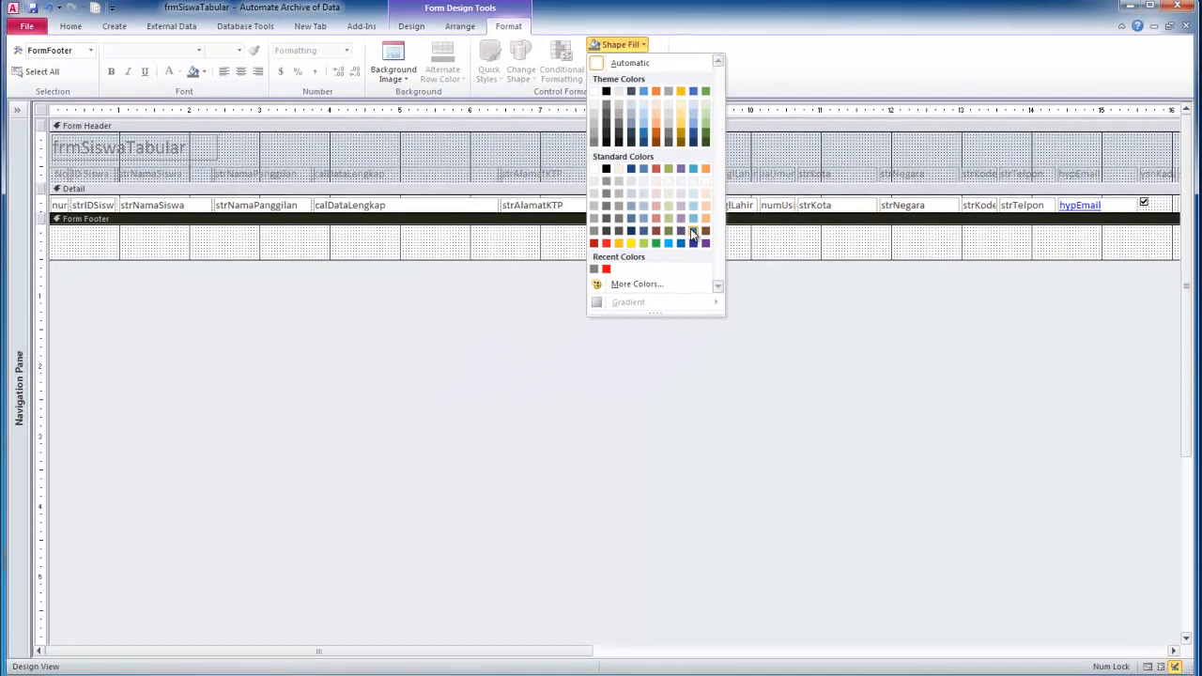
left_click(586, 288)
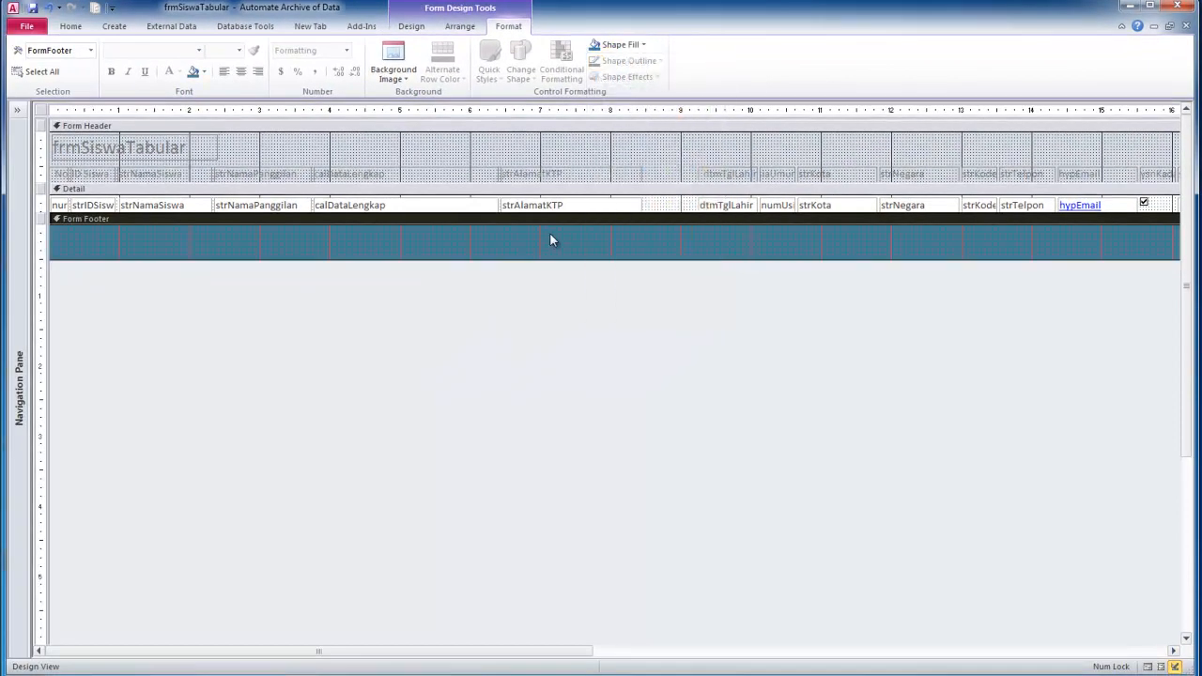
Fill the Form Header section with the same dark teal as the Form Footer
left_click(408, 136)
left_click(611, 45)
left_click(612, 45)
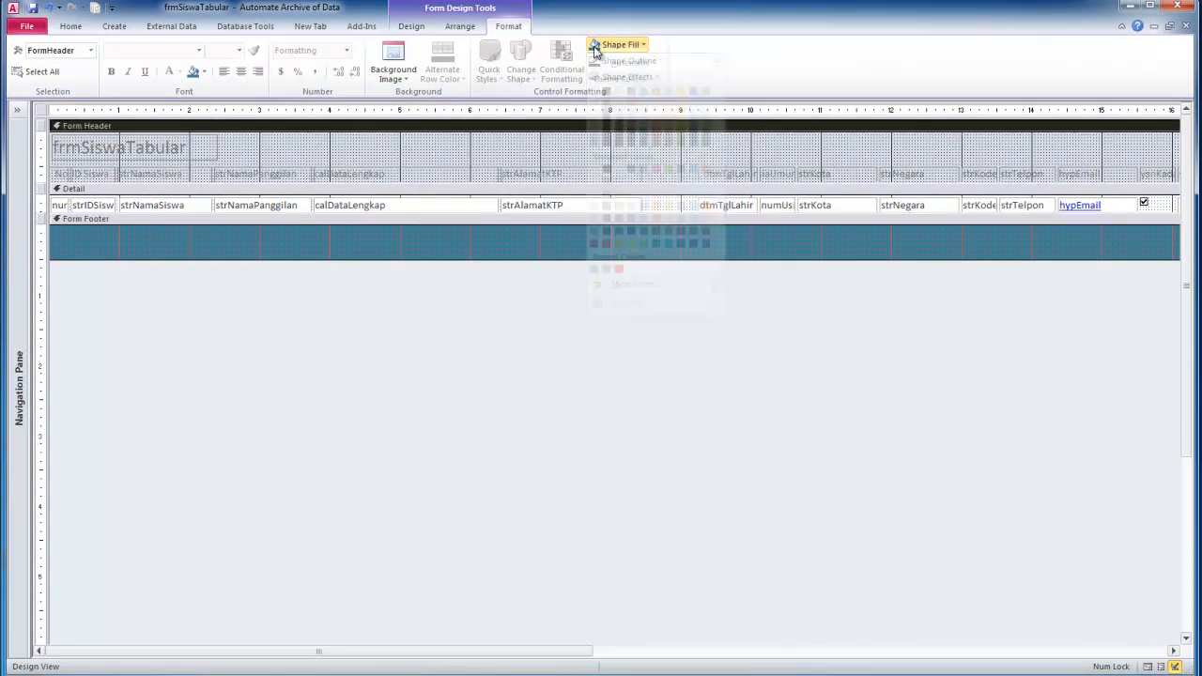
left_click(612, 45)
left_click(594, 269)
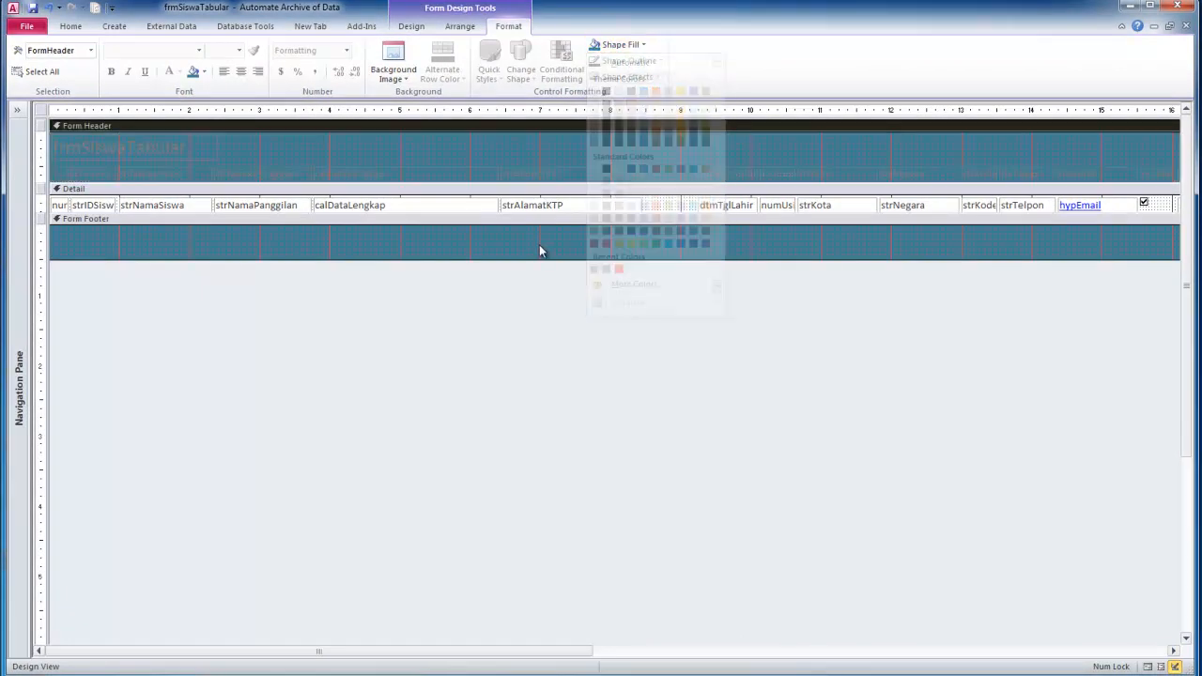
left_click(539, 246)
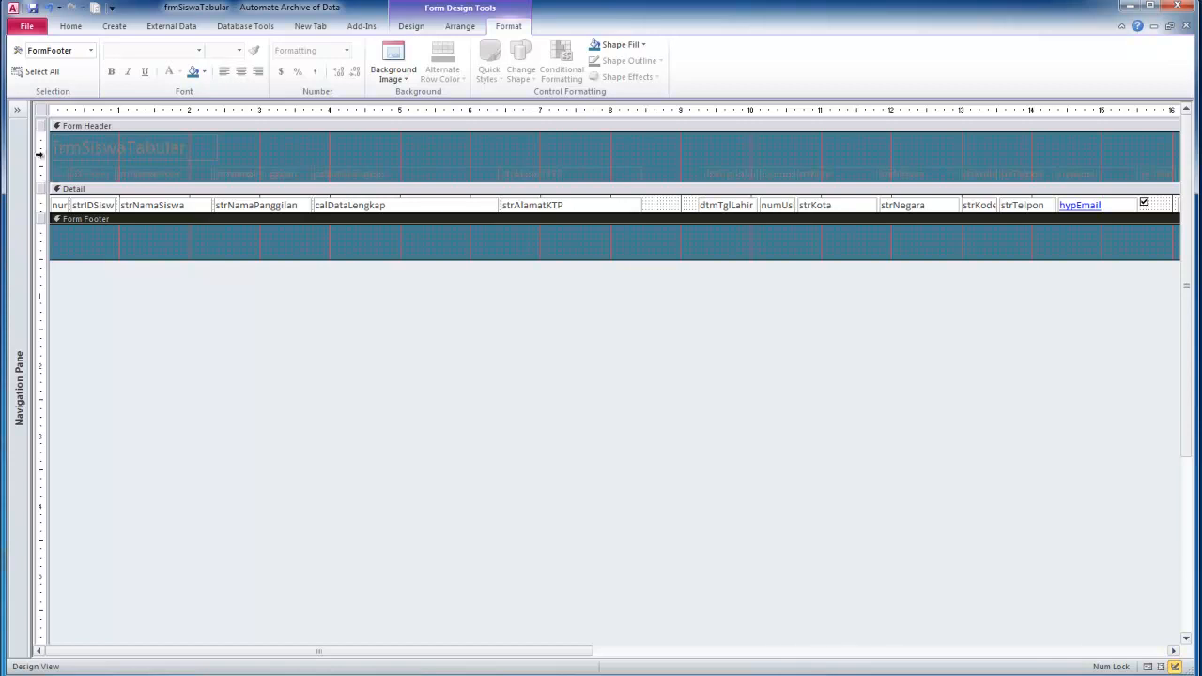
Set the font color of the title and all column labels in the Form Header to white and view the form in Form View
left_click_drag(41, 146, 41, 175)
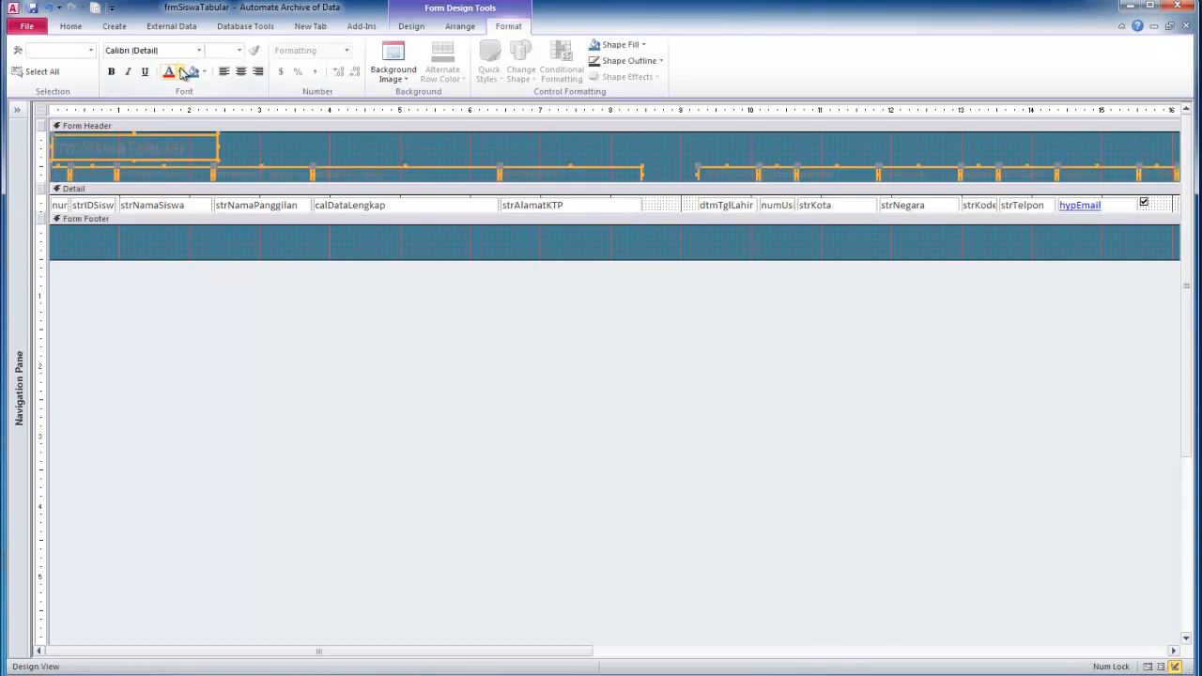
left_click(179, 71)
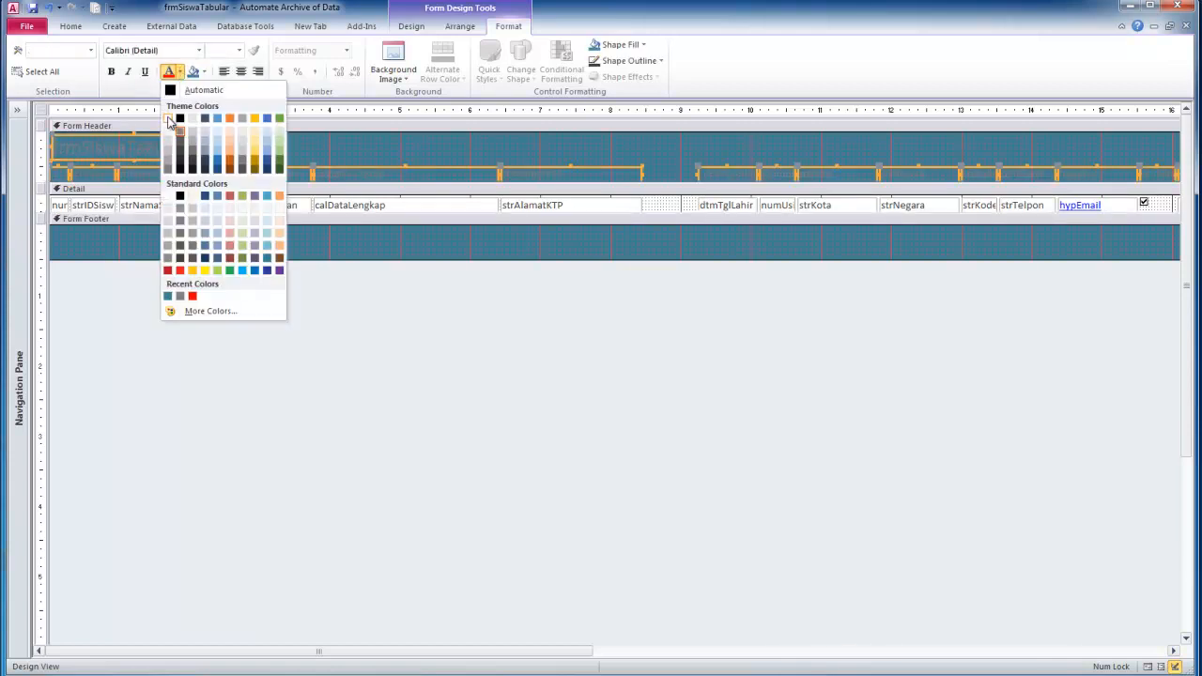
left_click(168, 119)
left_click(185, 241)
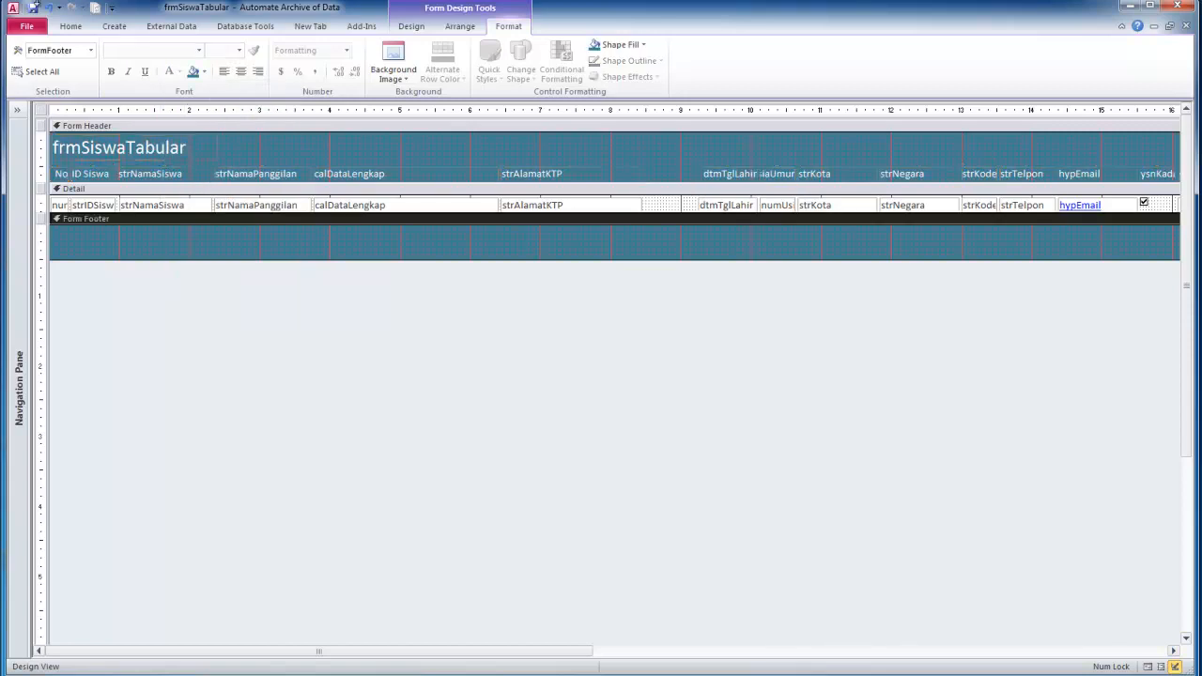
left_click(70, 25)
left_click(24, 59)
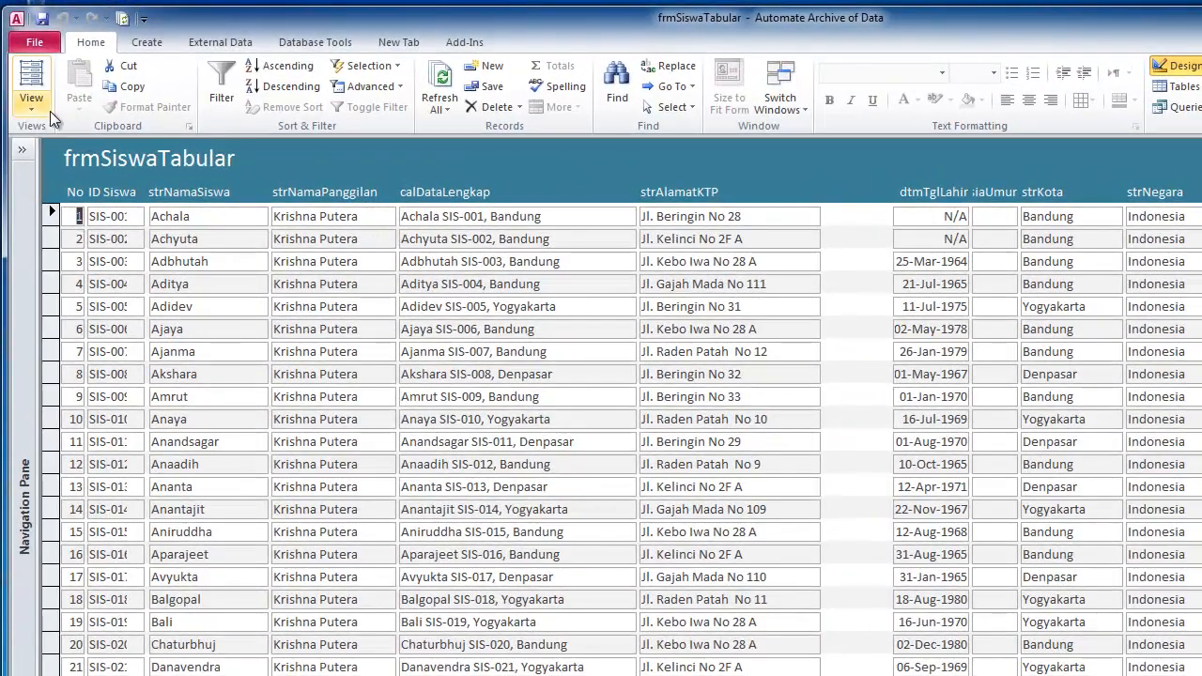
Return to Design View, fill the Form Header with dark gray, and preview the form in Form View
left_click(33, 110)
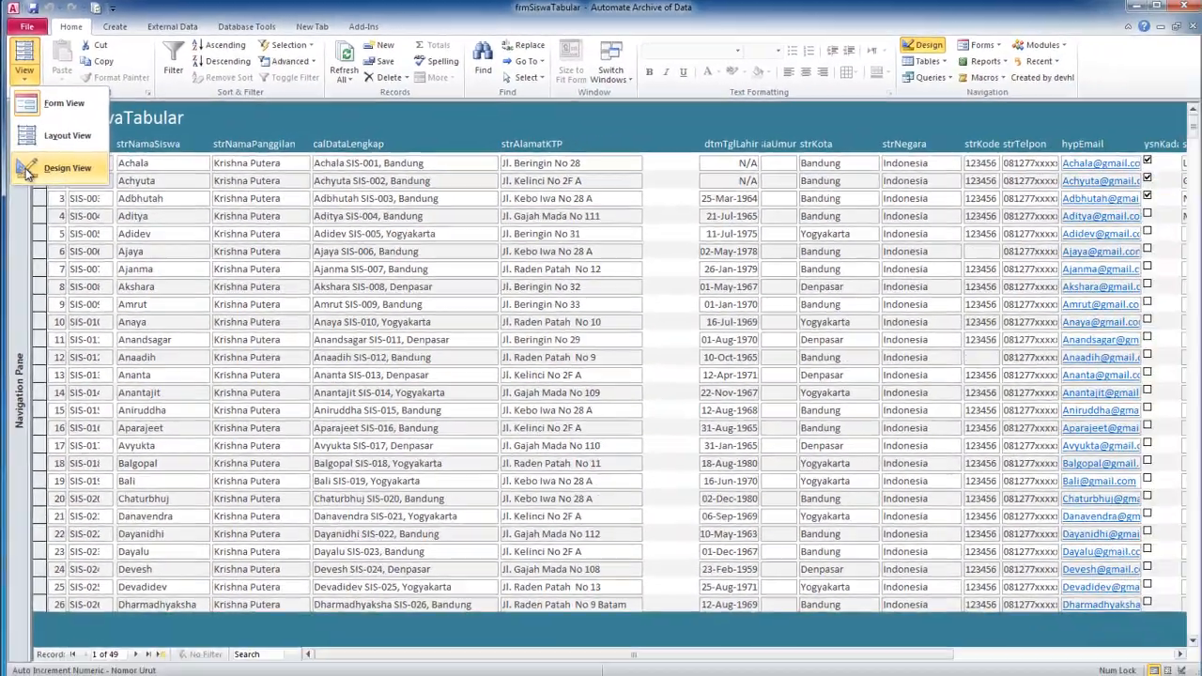
left_click(98, 223)
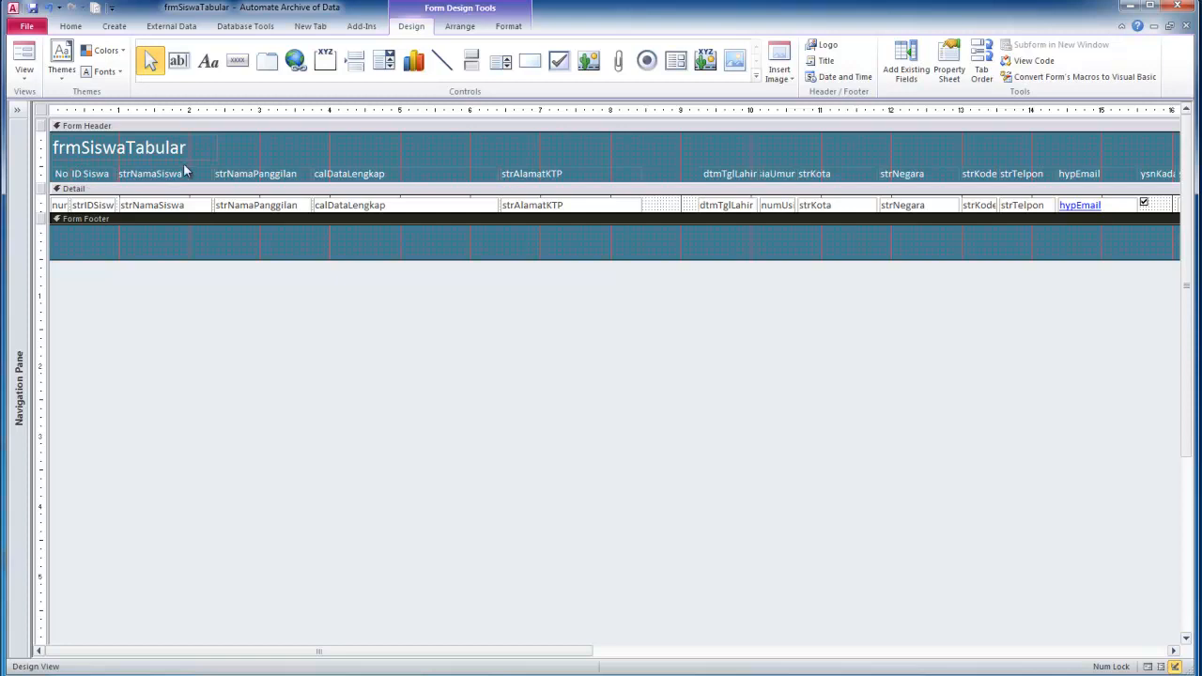
left_click(228, 126)
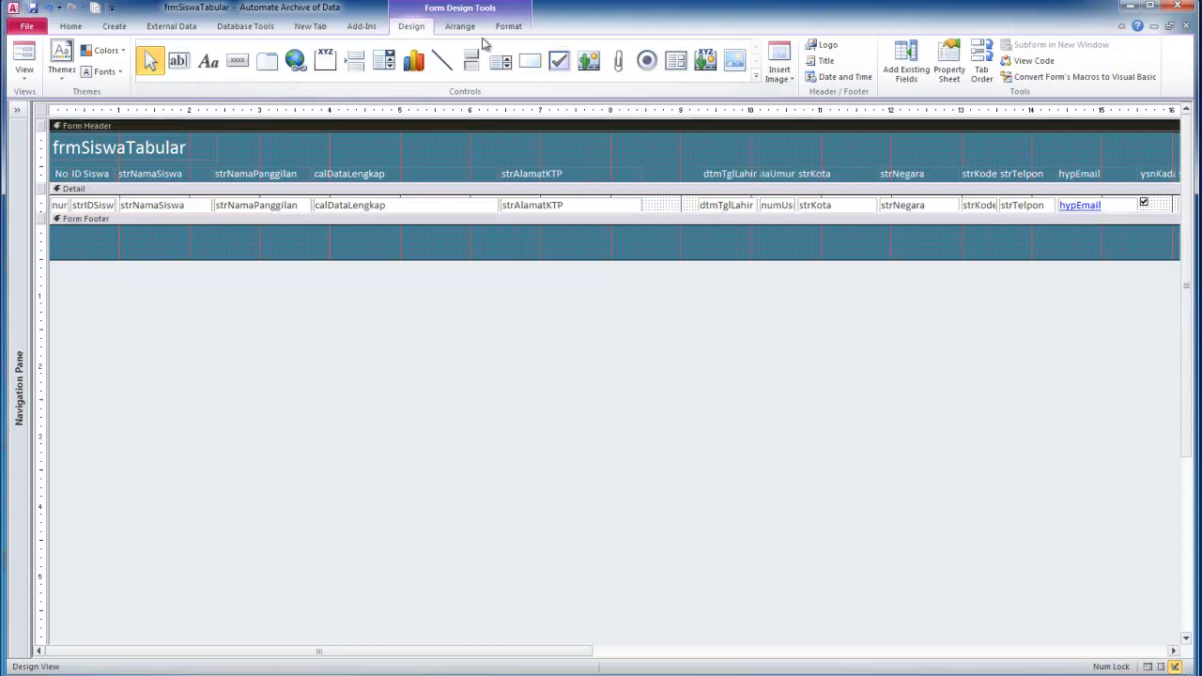
left_click(508, 26)
left_click(615, 44)
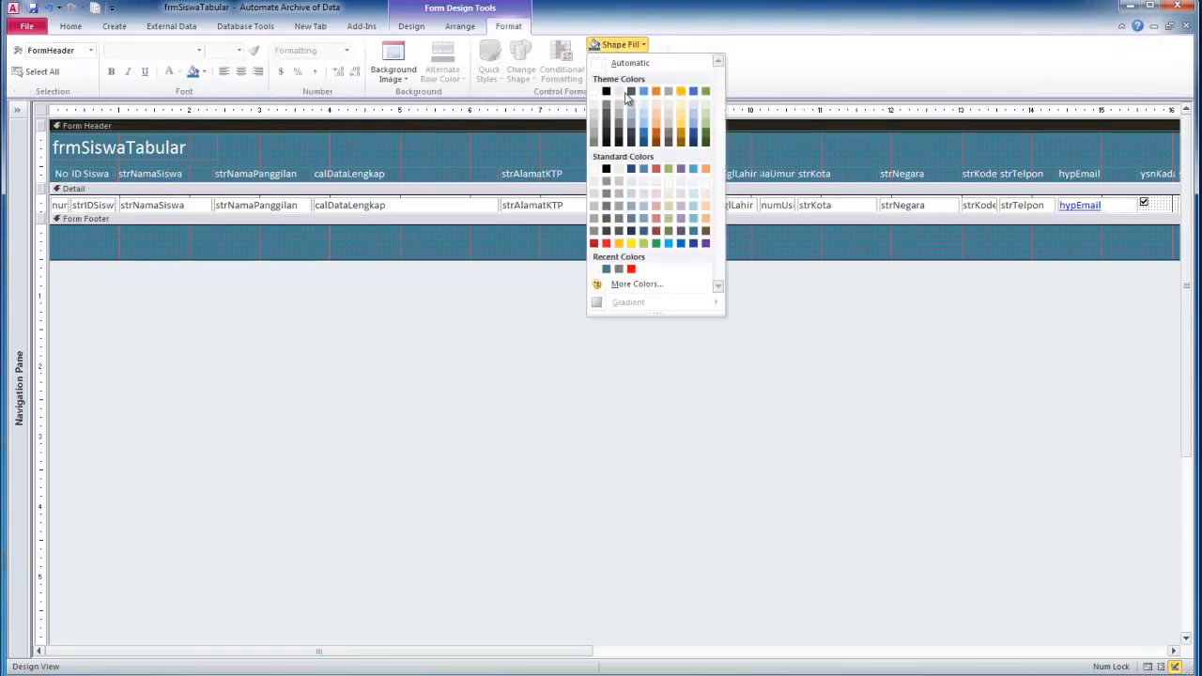
left_click(606, 232)
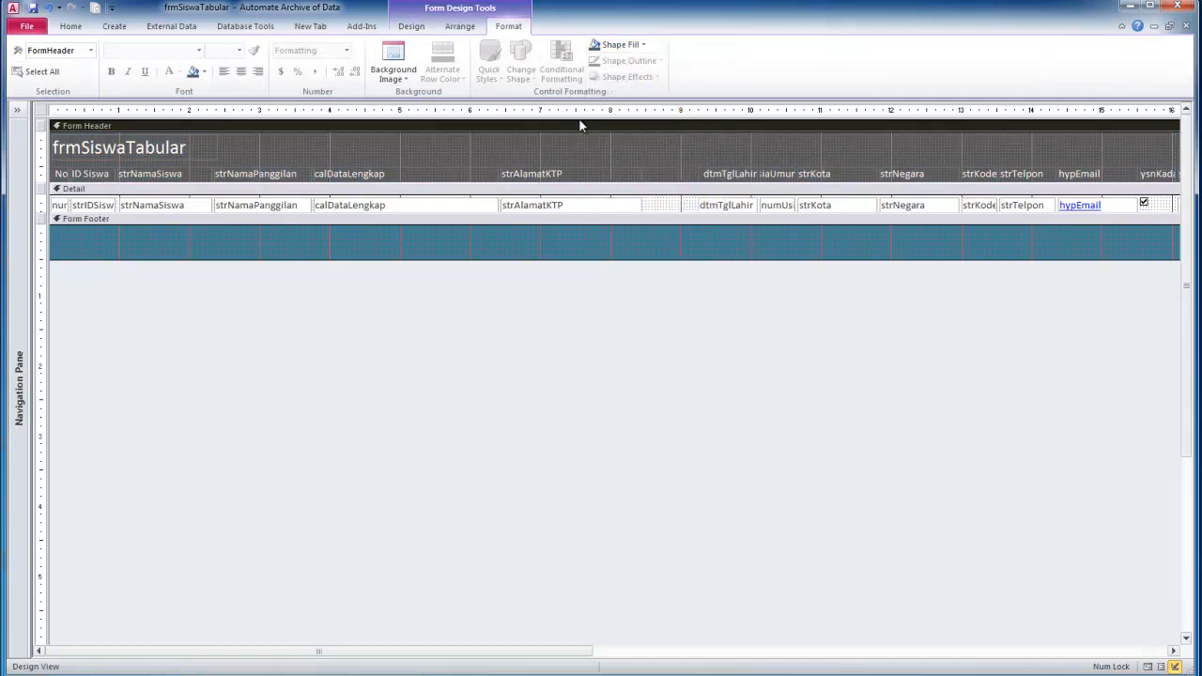
left_click(67, 26)
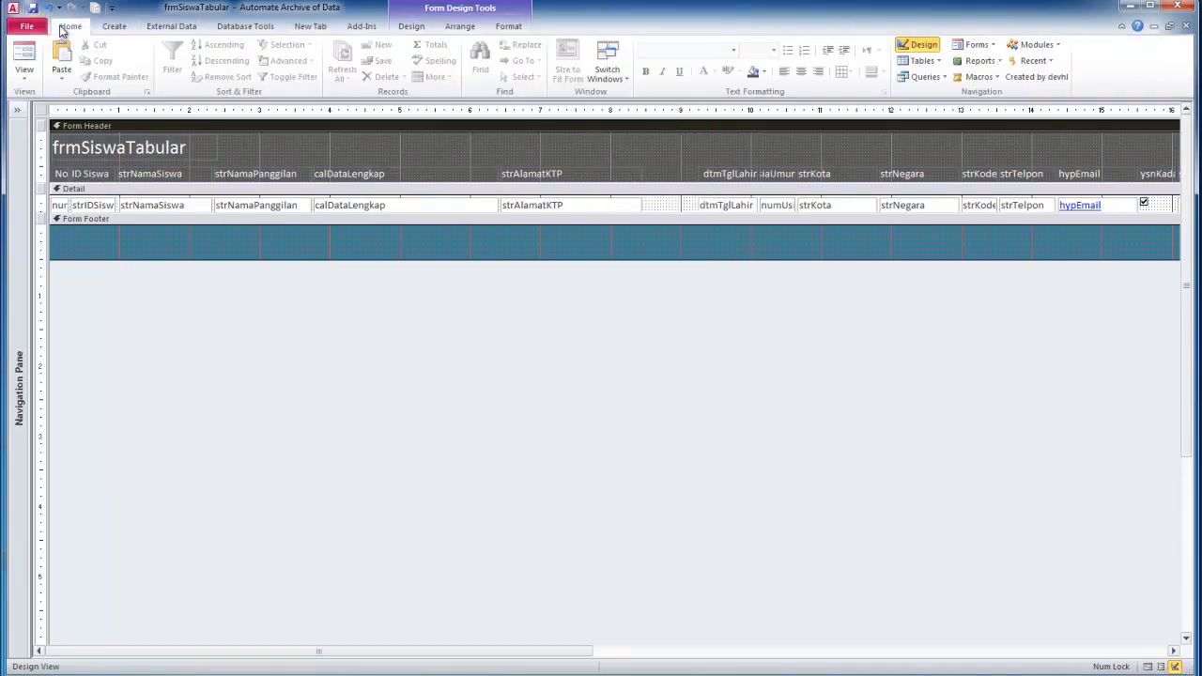
left_click(24, 58)
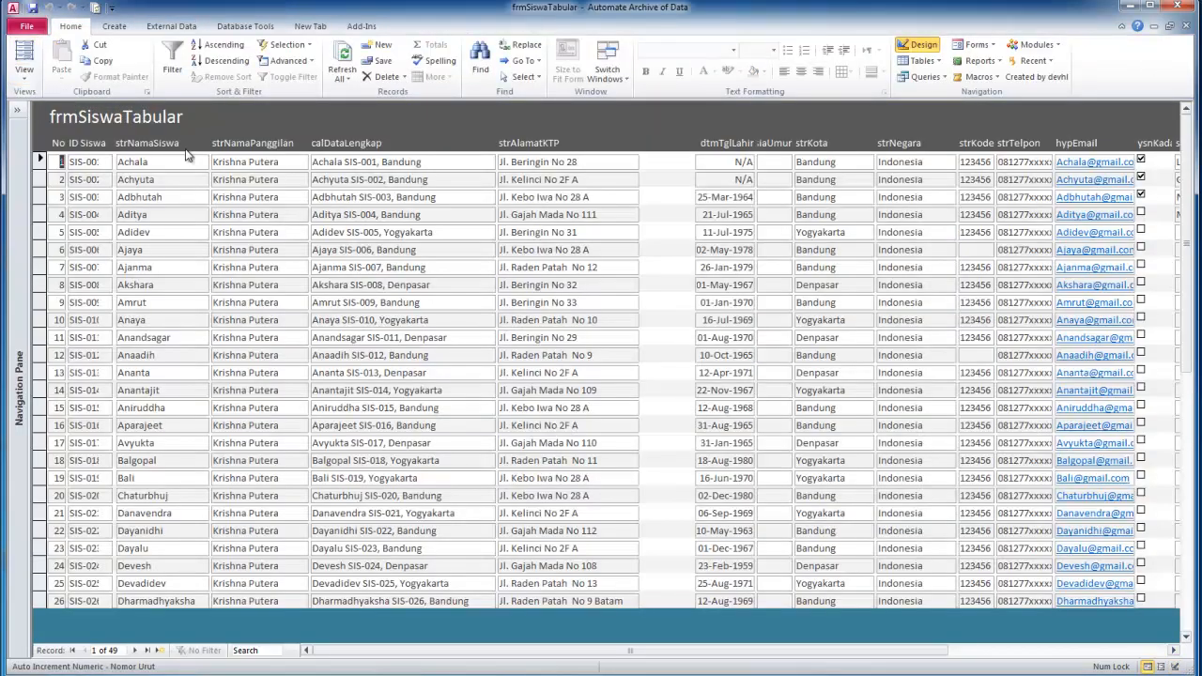
Return the form to Design View and turn off the grid
left_click(23, 78)
left_click(47, 172)
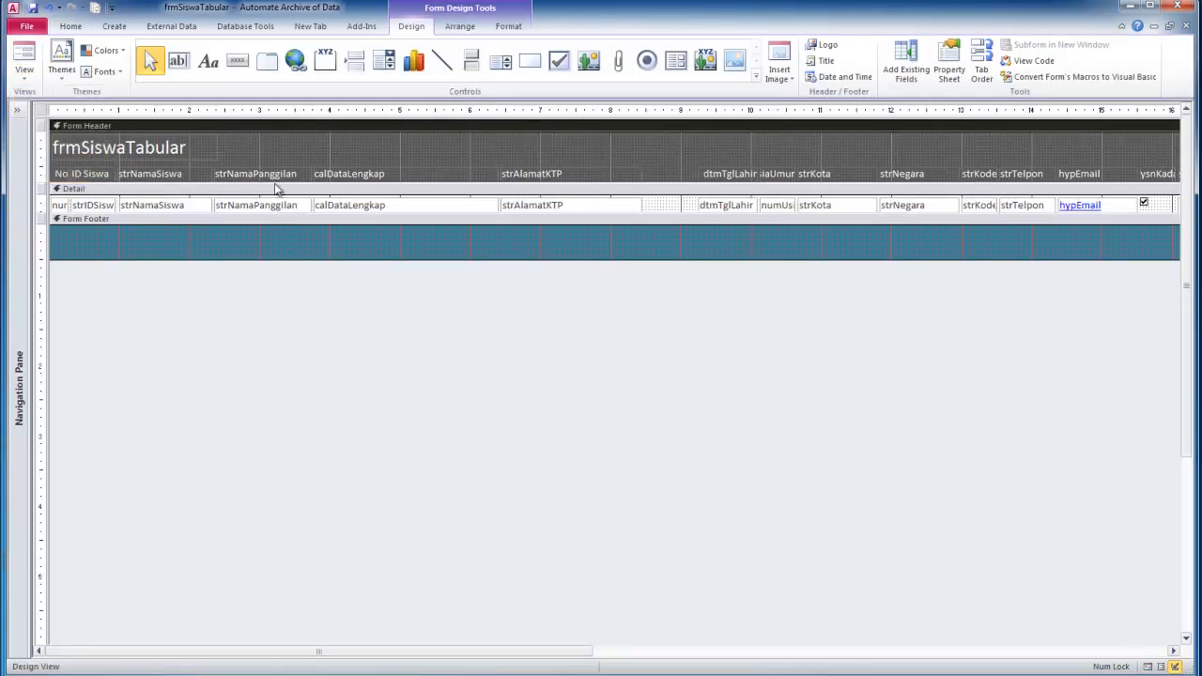
right_click(358, 127)
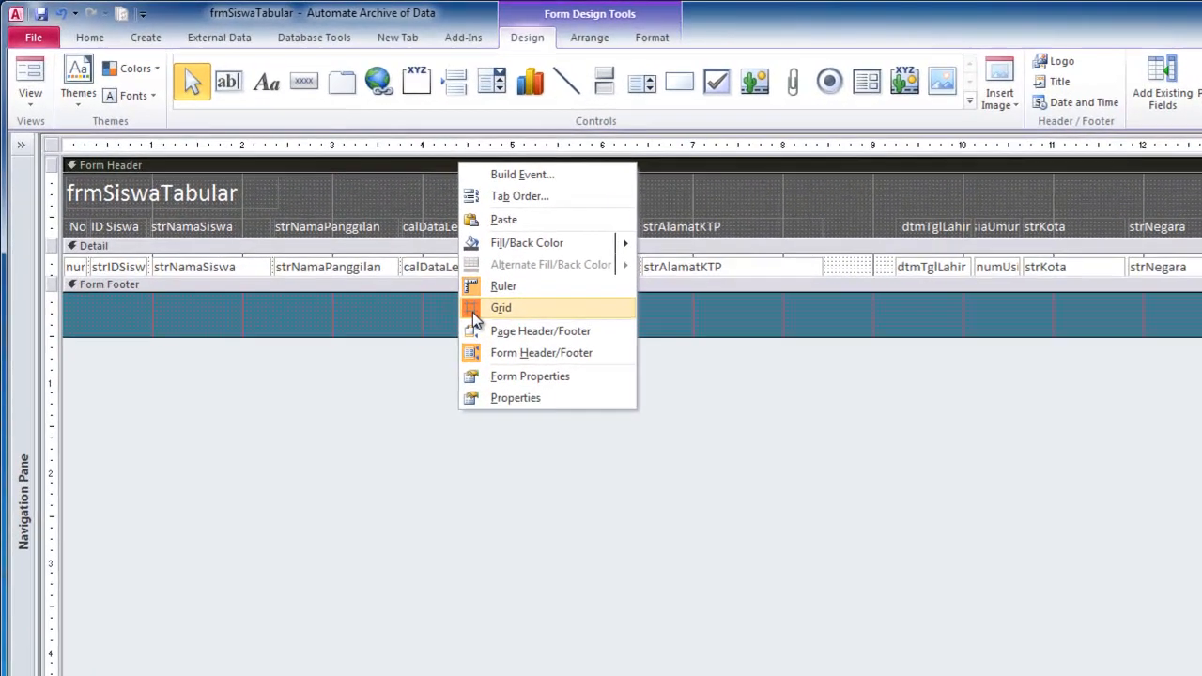
left_click(370, 237)
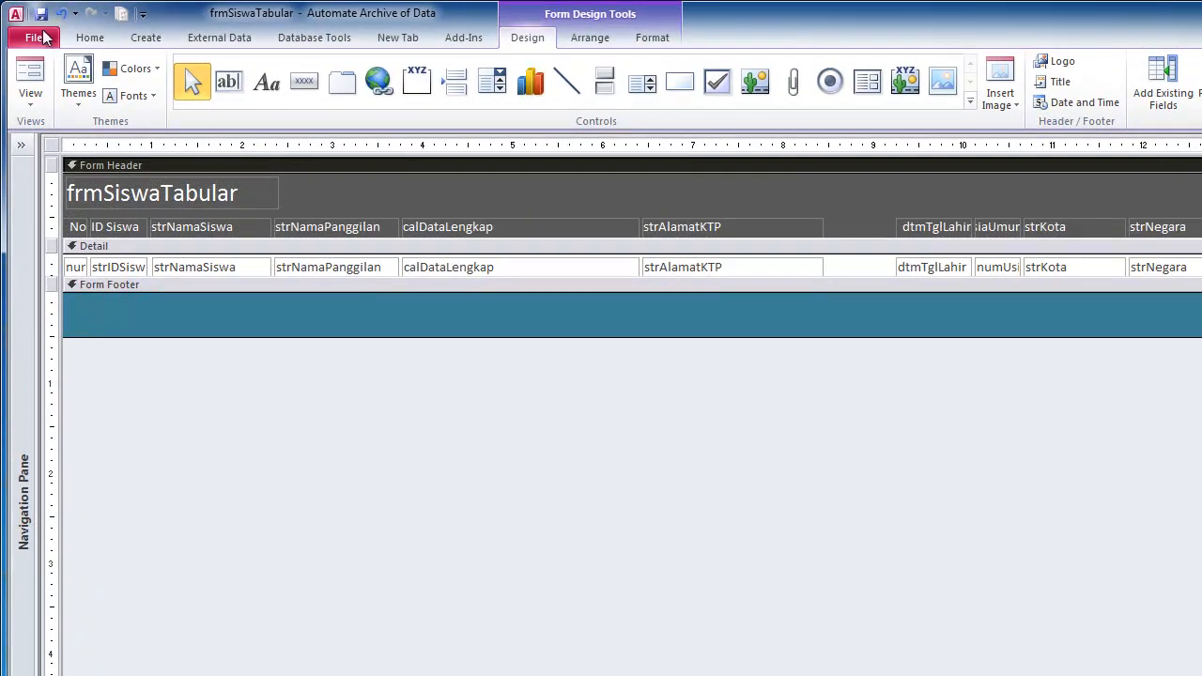
Change the title label in the Form Header to "Input Data Siswa" and show the form in Form View
left_click(124, 195)
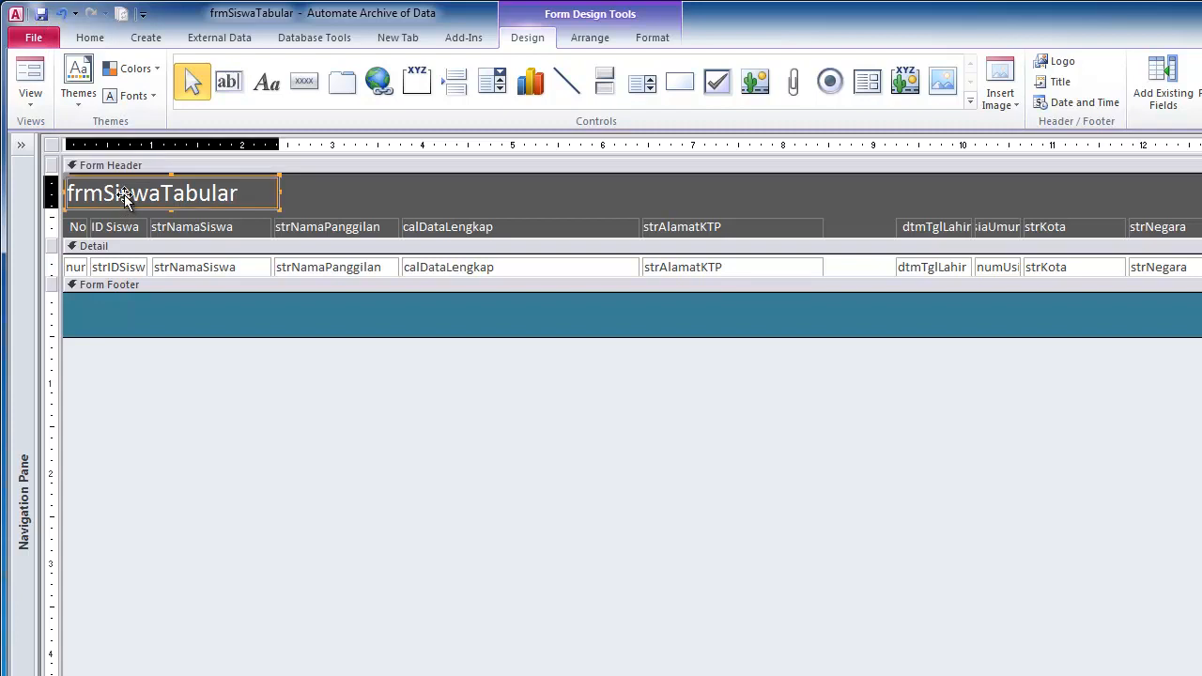
left_click(106, 195)
key("BackSpace")
key("BackSpace")
key("BackSpace")
type("=")
key("BackSpace")
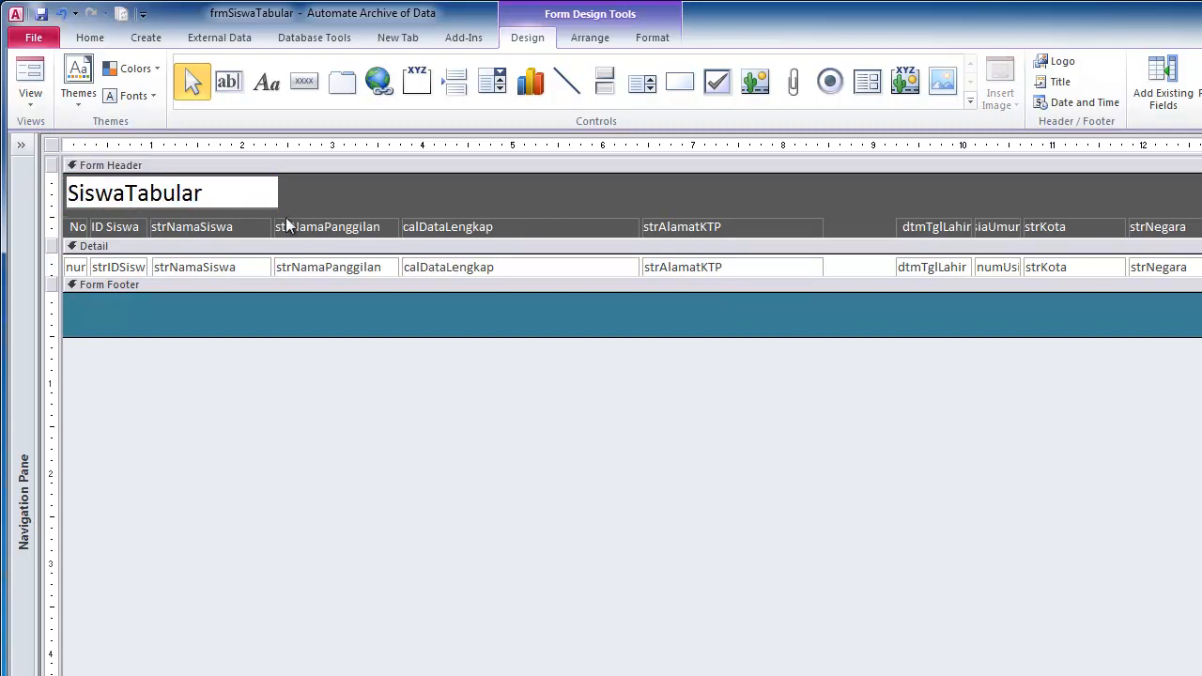
type("Input Dat")
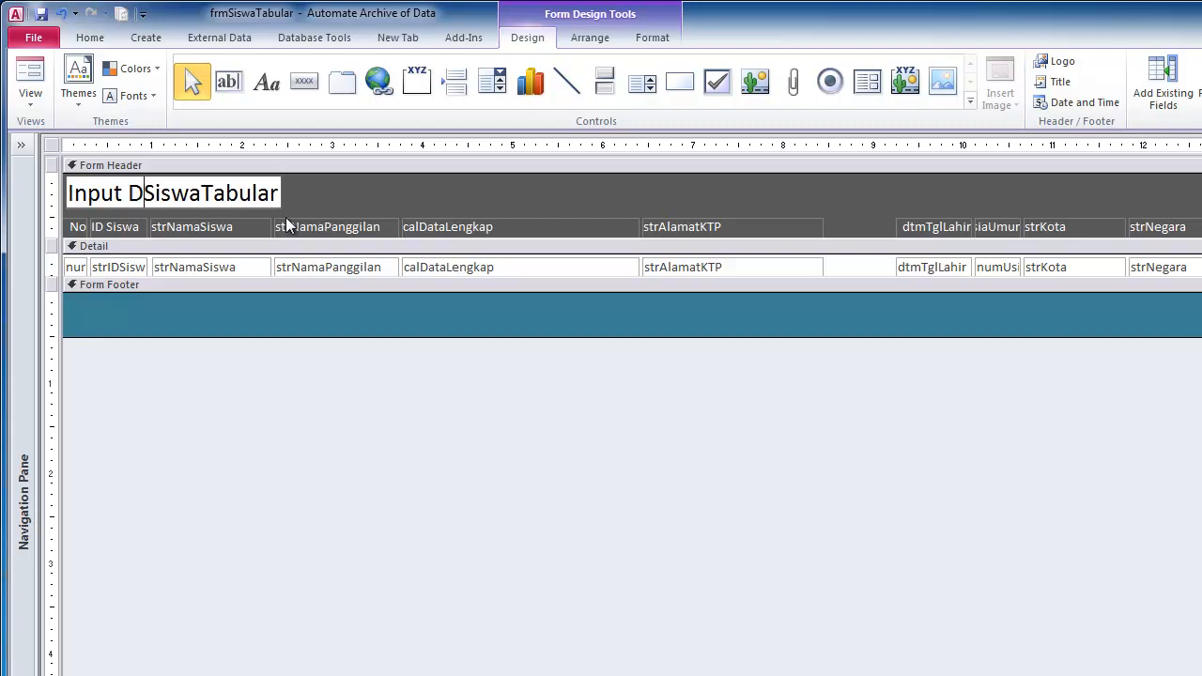
type("a")
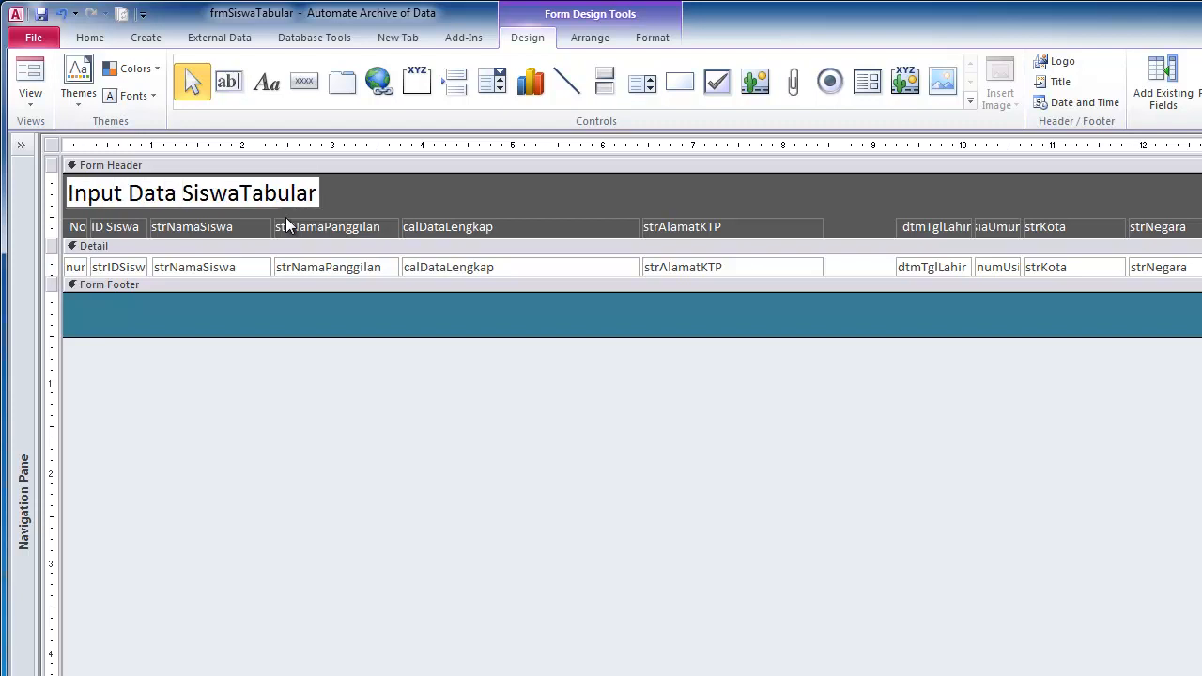
key("shift+End")
key("Delete")
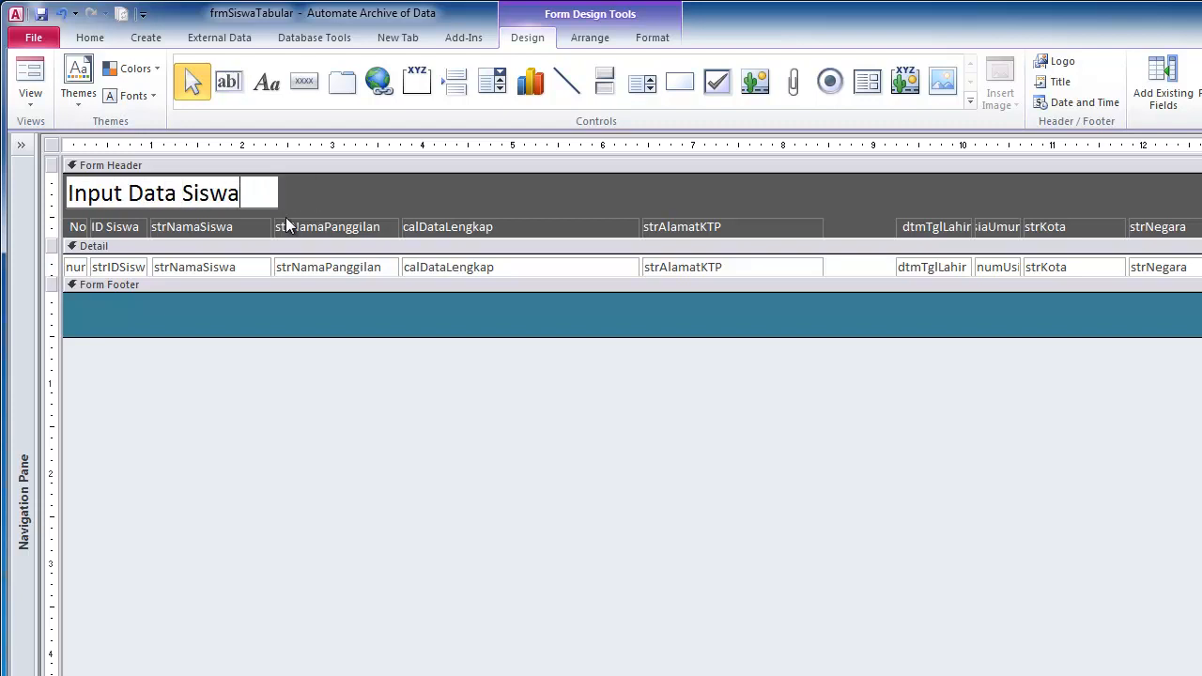
left_click(324, 194)
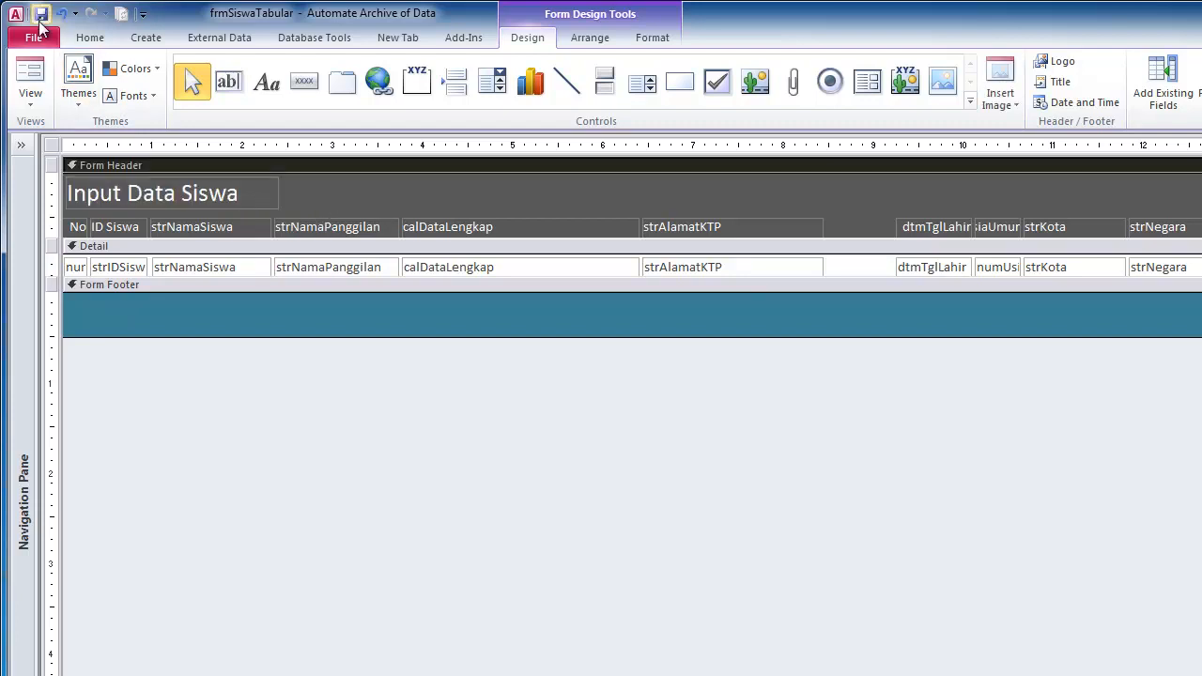
left_click(27, 70)
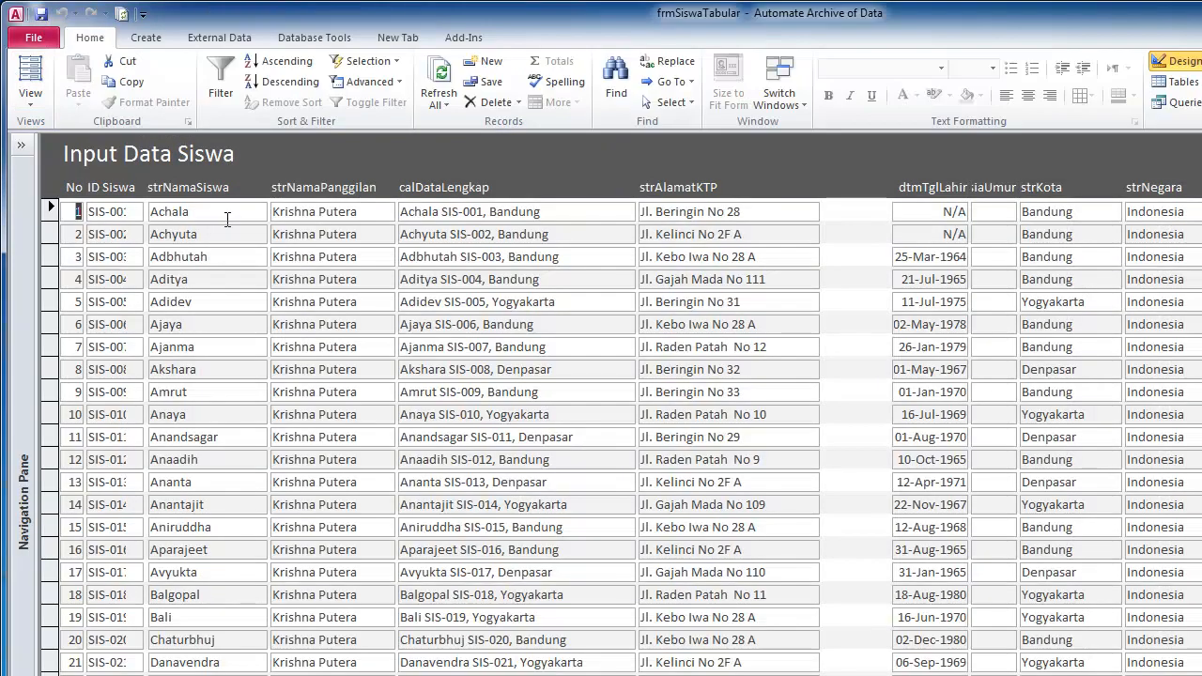
Switch to Layout View and narrow the strNamaSiswa header and text box slightly by moving their left edge inward
left_click(30, 72)
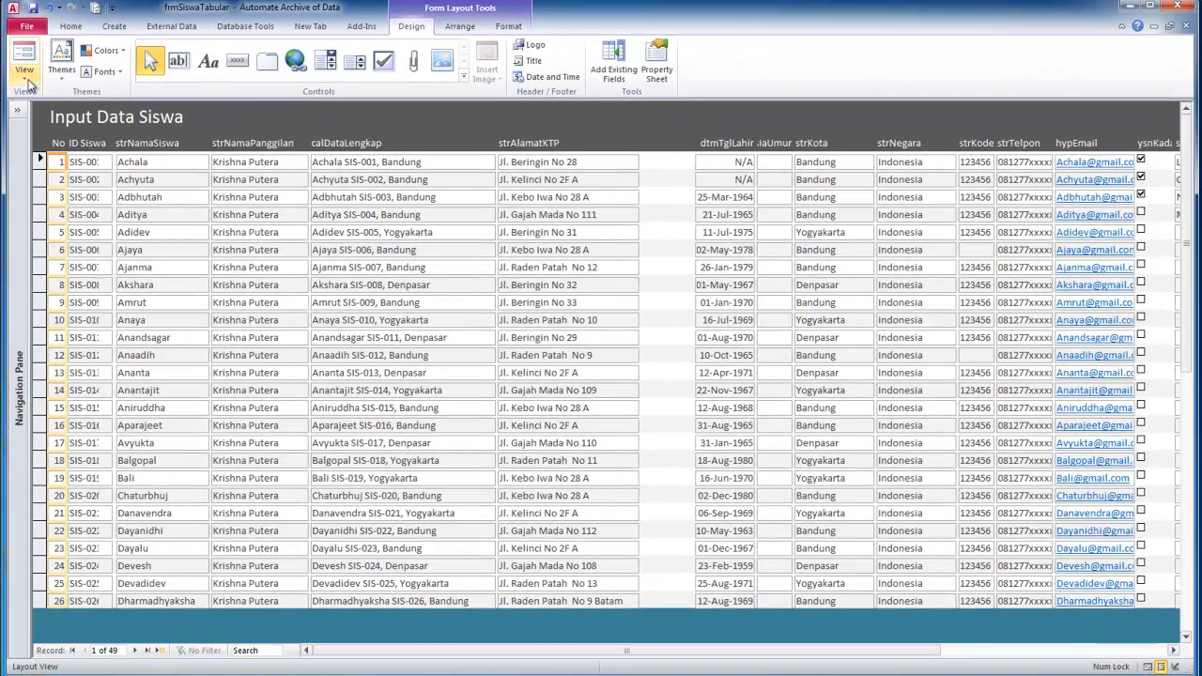
left_click(28, 84)
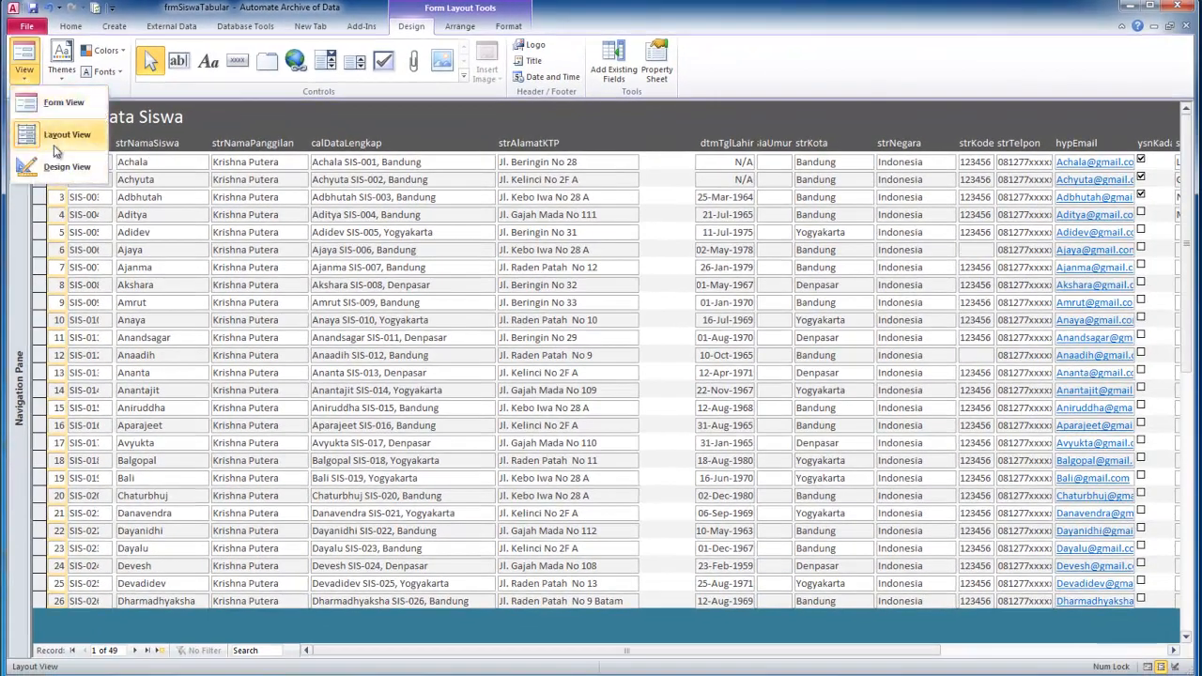
left_click(53, 129)
left_click(141, 145)
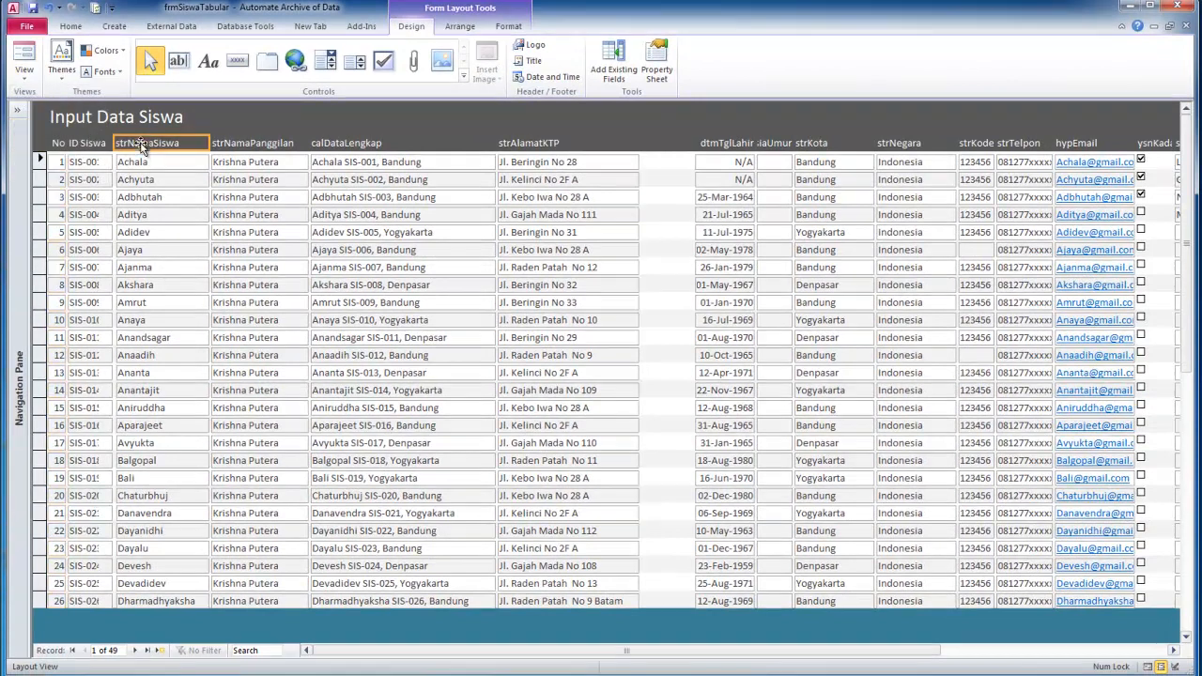
left_click(142, 163)
left_click(142, 145)
left_click(131, 156)
left_click(125, 146)
left_click_drag(119, 143, 127, 143)
Widen the ID Siswa header and its text box together up to the start of the strNamaSiswa column
left_click(98, 147)
left_click(103, 162, "shift")
left_click_drag(114, 143, 125, 143)
Center the text of the ID Siswa header and its values
left_click(190, 129)
left_click(110, 161)
left_click(101, 143, "shift")
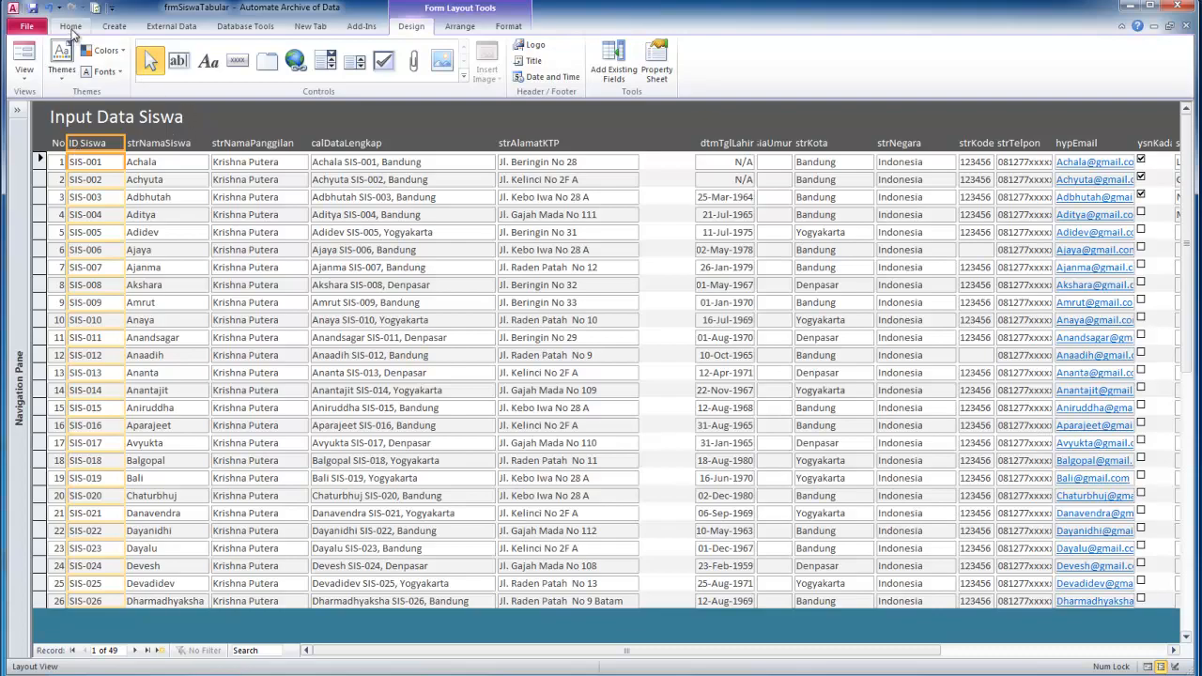
left_click(71, 26)
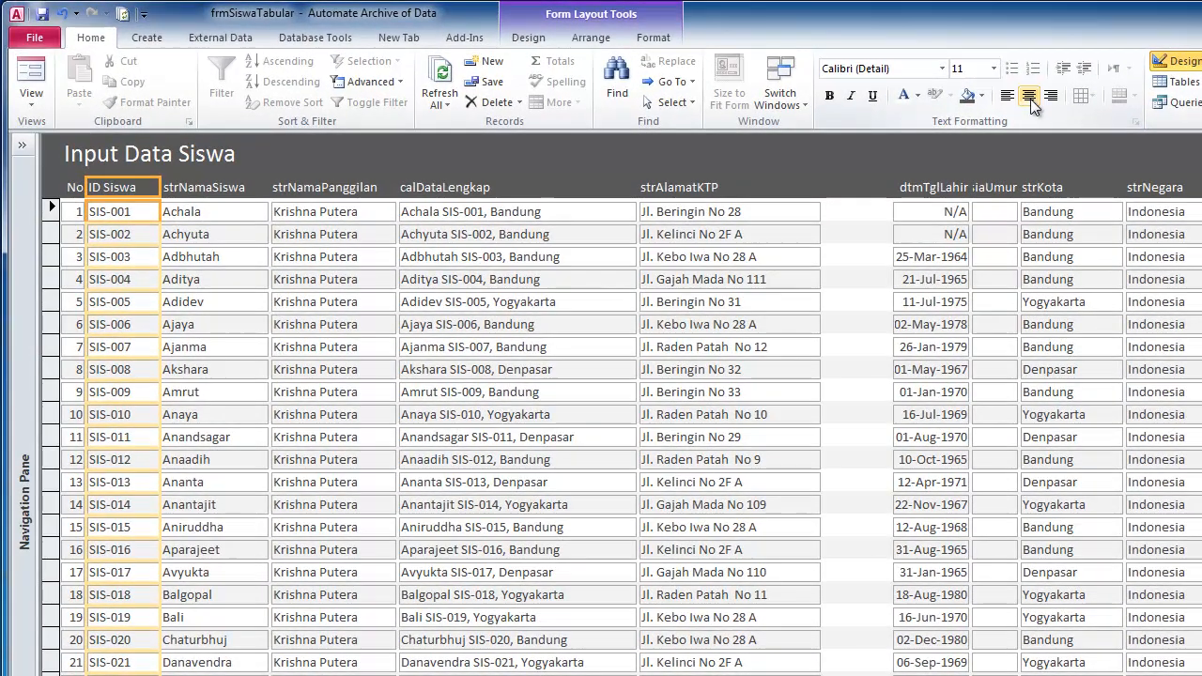
left_click(1030, 97)
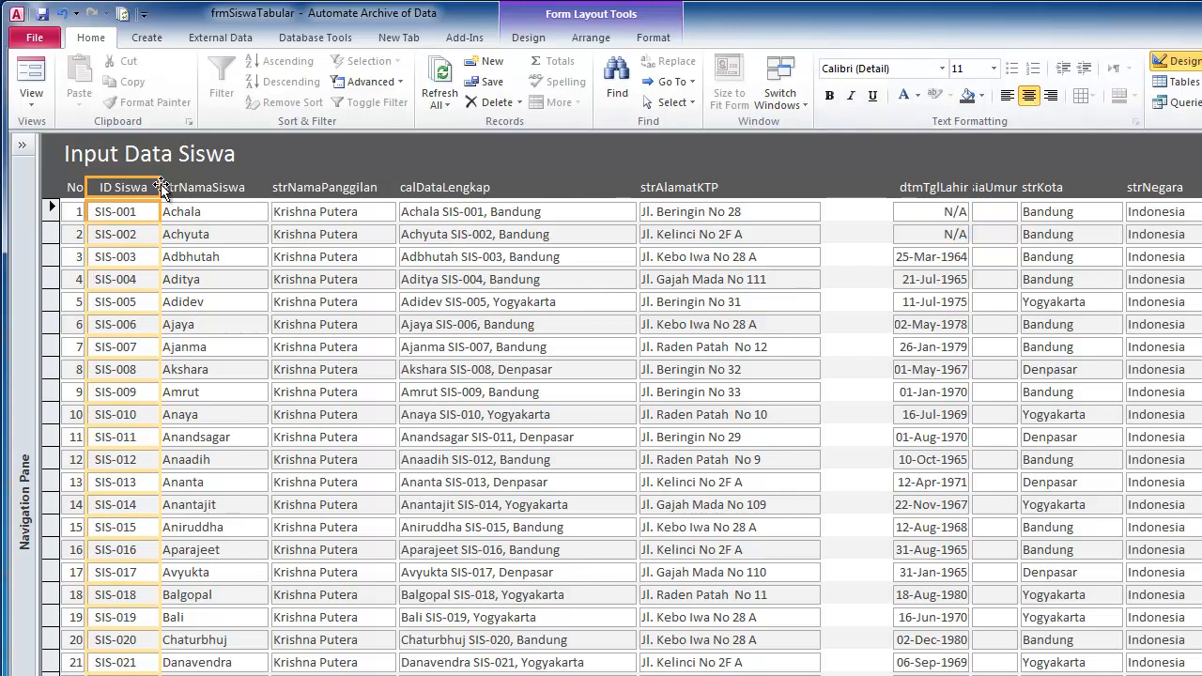
Narrow the ID Siswa column slightly and right-align its header and values
left_click_drag(161, 188, 156, 188)
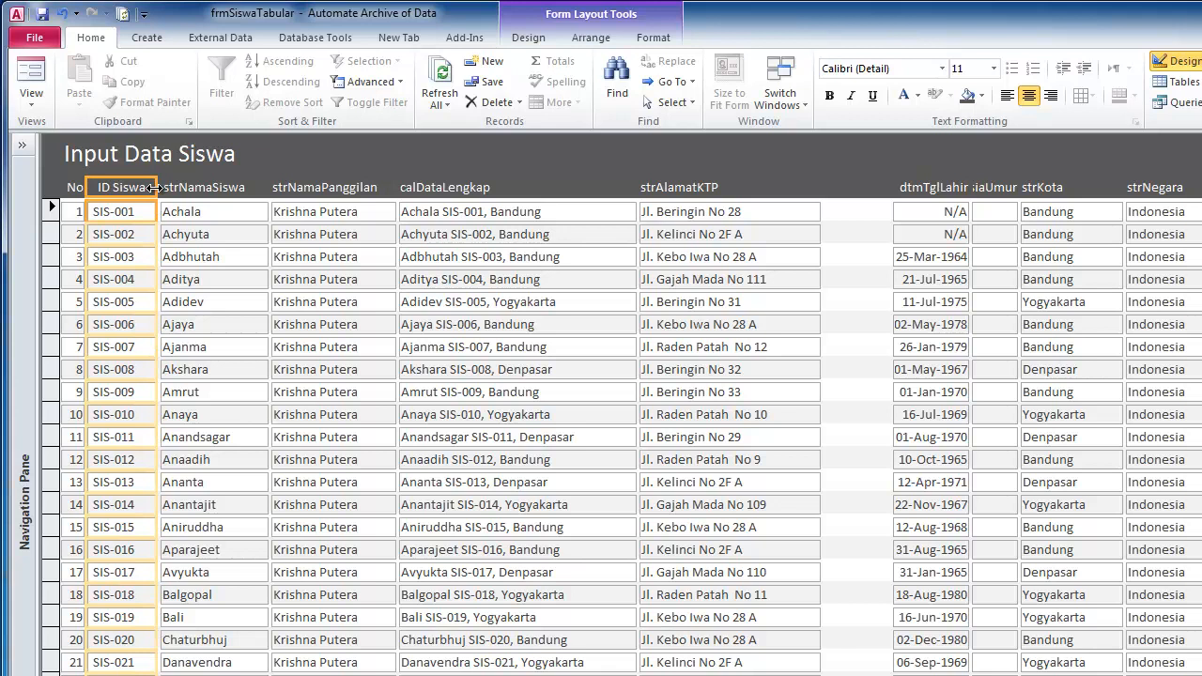
left_click(1050, 95)
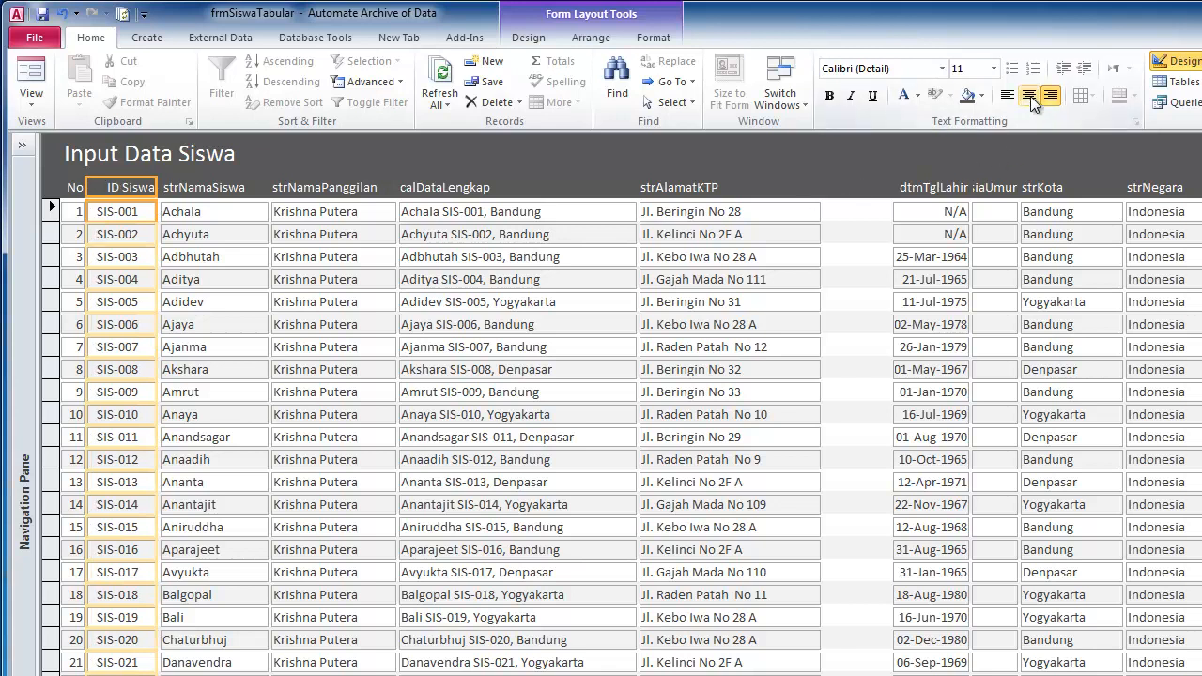
Switch to Form View and examine how the ID Siswa and strNamaSiswa fields look when selected in several records
left_click(32, 73)
left_click(110, 236)
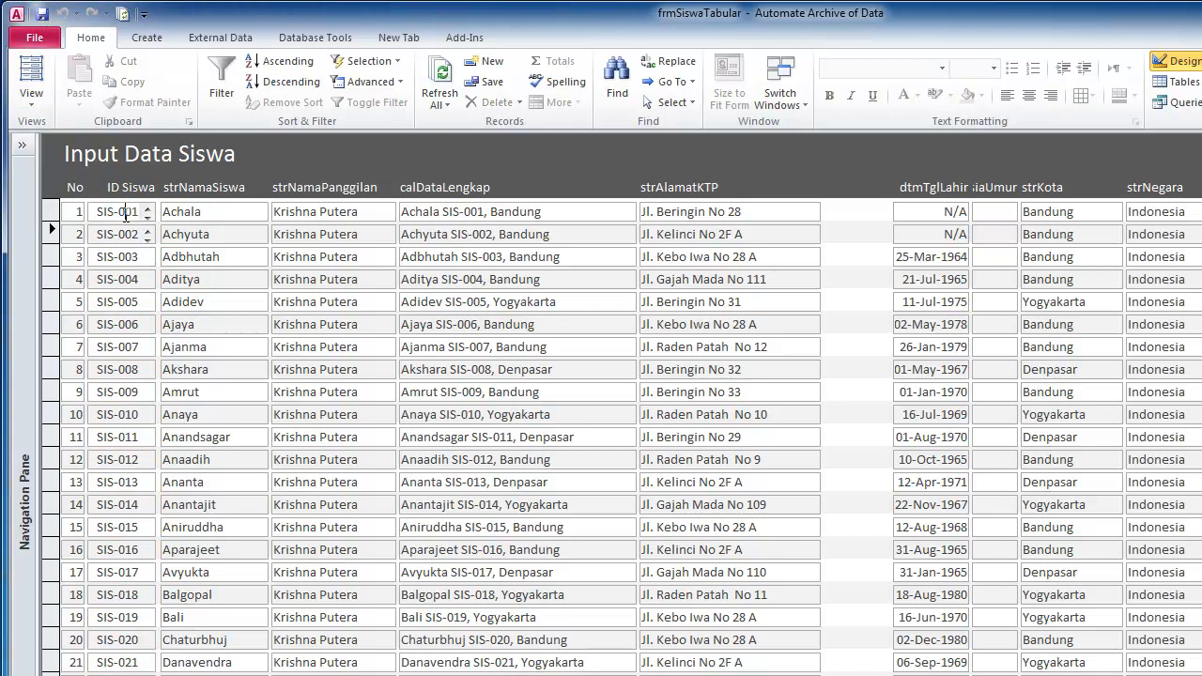
left_click(126, 214)
left_click(119, 258)
left_click(123, 302)
left_click(121, 234)
left_click(121, 214)
left_click(131, 213)
left_click(126, 234)
left_click(218, 213)
left_click(176, 185)
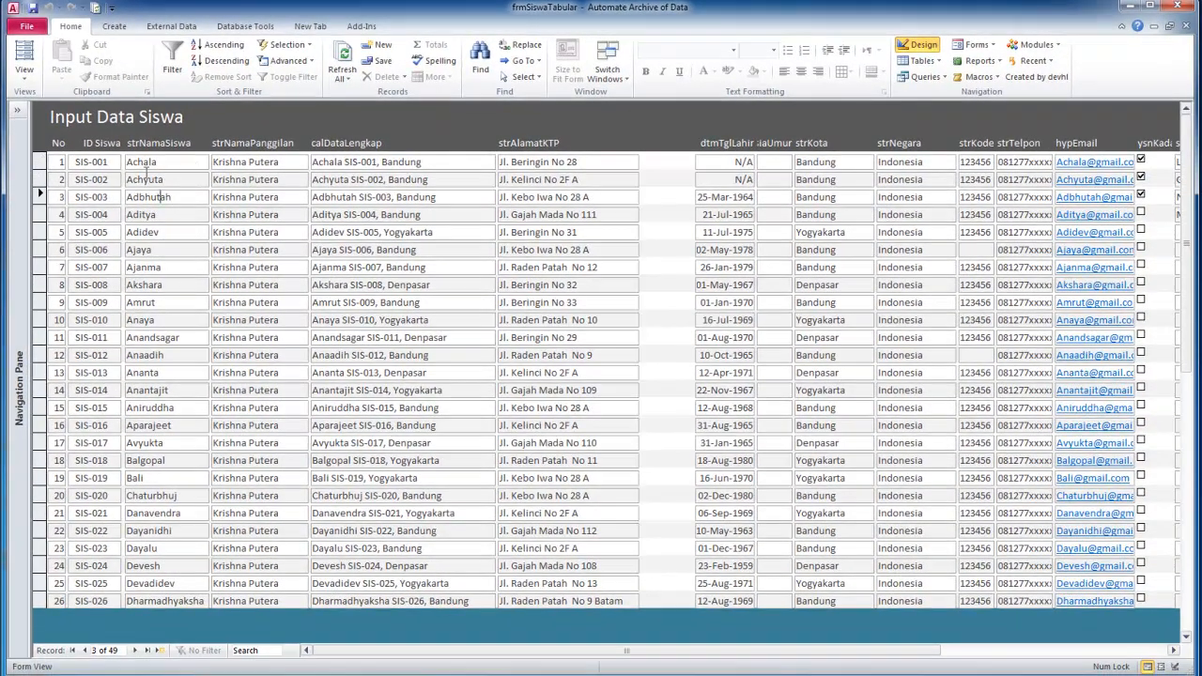
Inspect the strNamaSiswa and strIDSiswa text boxes in Design View and return to Form View
left_click(23, 73)
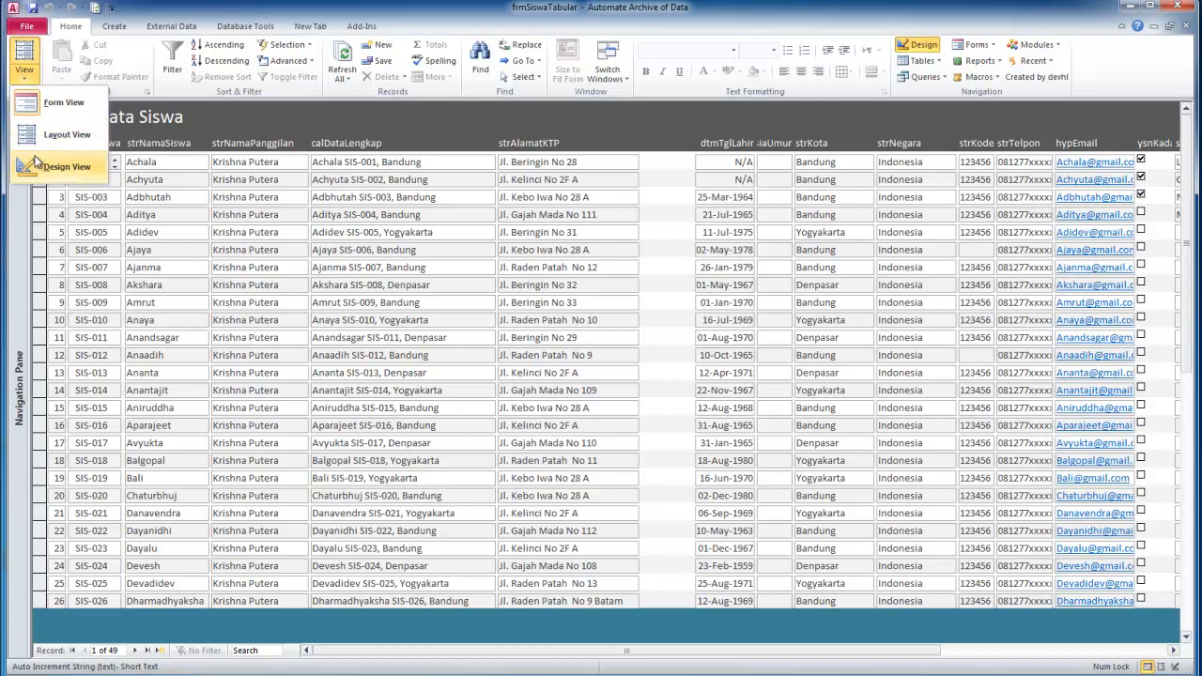
left_click(57, 166)
left_click(159, 204)
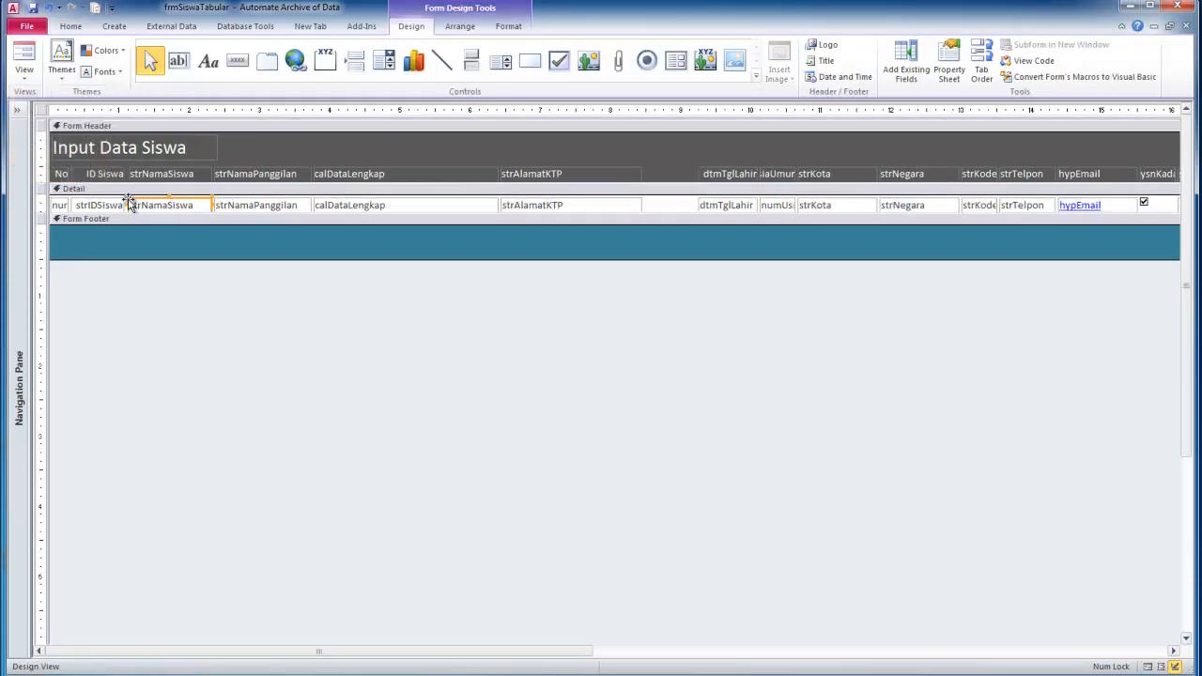
left_click(116, 205)
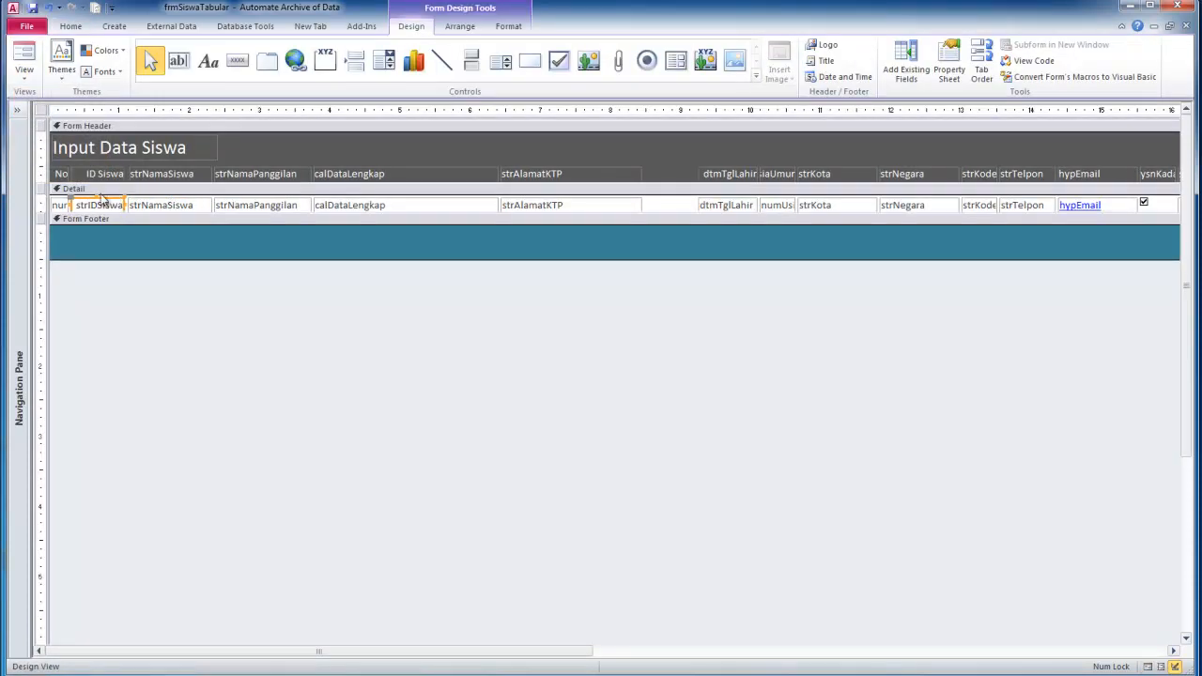
left_click(24, 58)
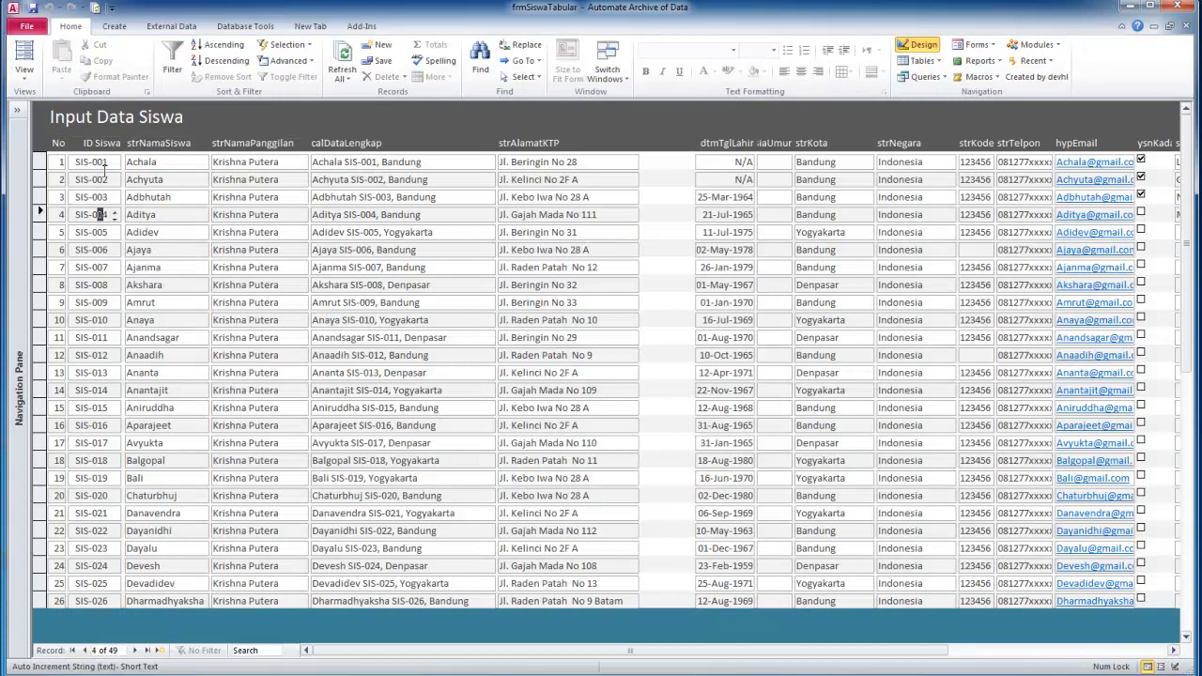
Switch the form to Design View and set the strIDSiswa text box's Scroll Bars property to None
left_click(23, 79)
left_click(57, 166)
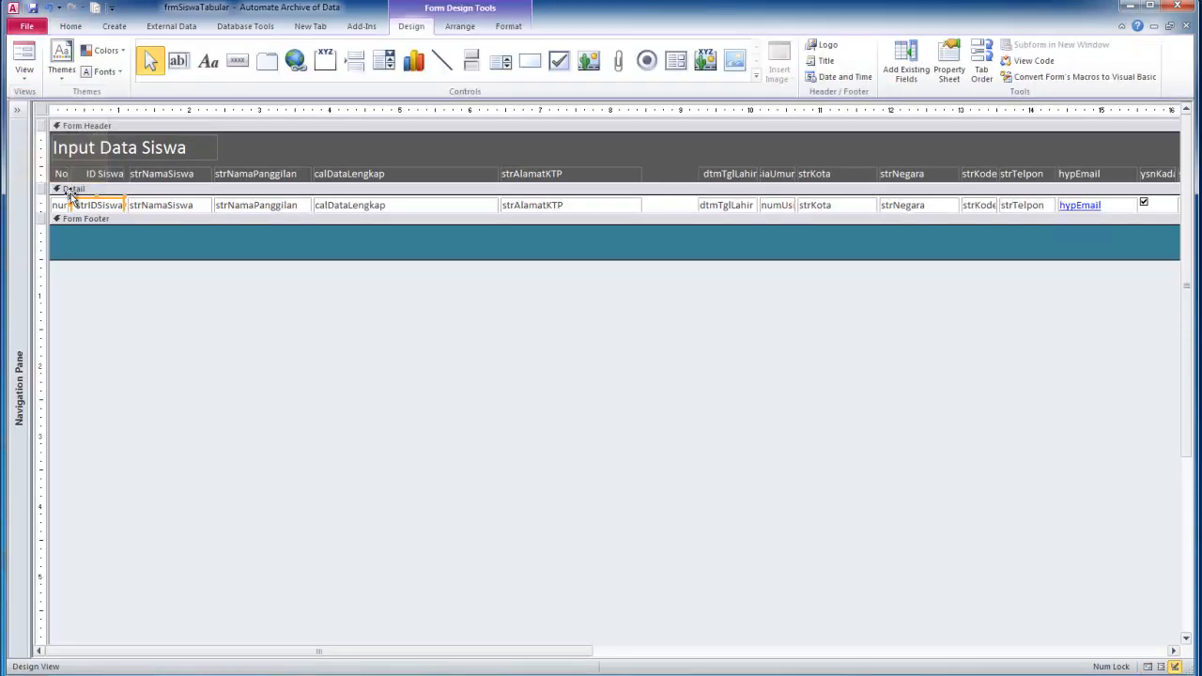
right_click(96, 204)
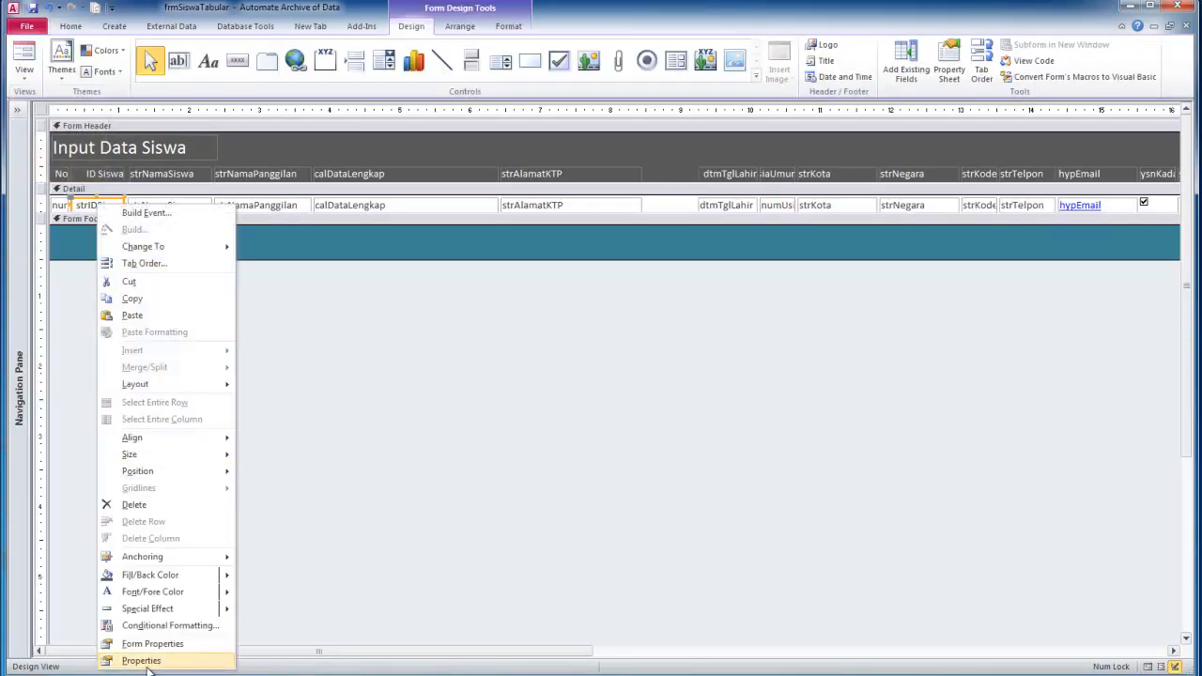
left_click(141, 660)
left_click(575, 159)
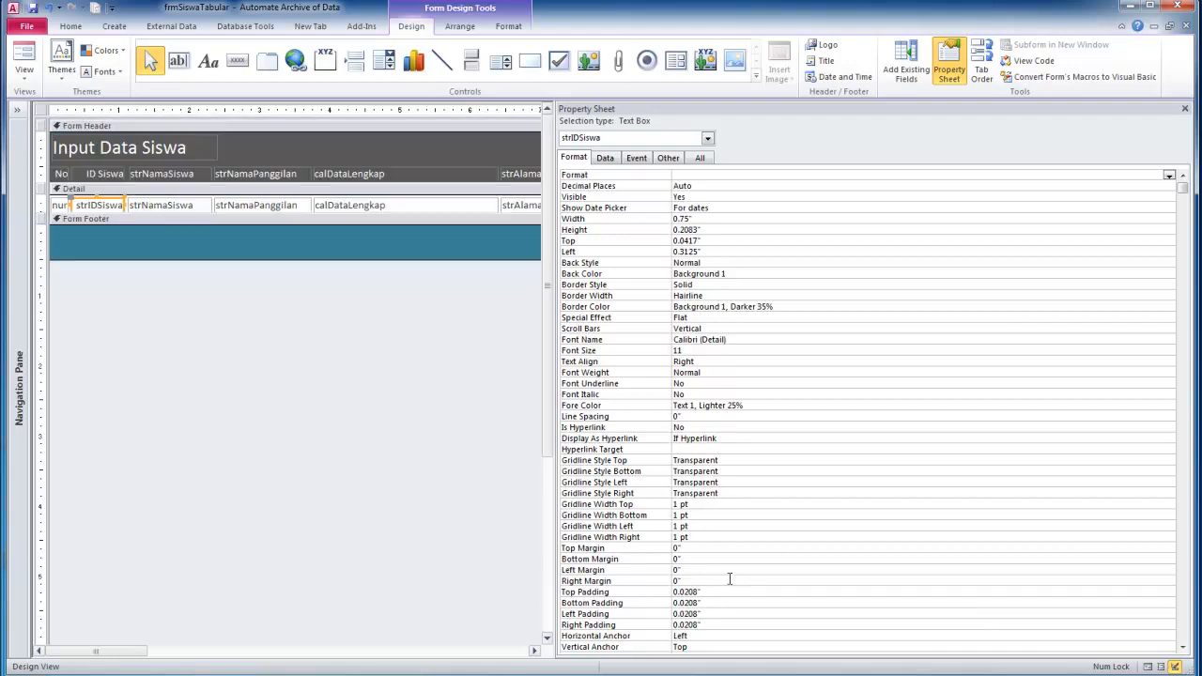
left_click(712, 330)
left_click(1169, 329)
left_click(1143, 340)
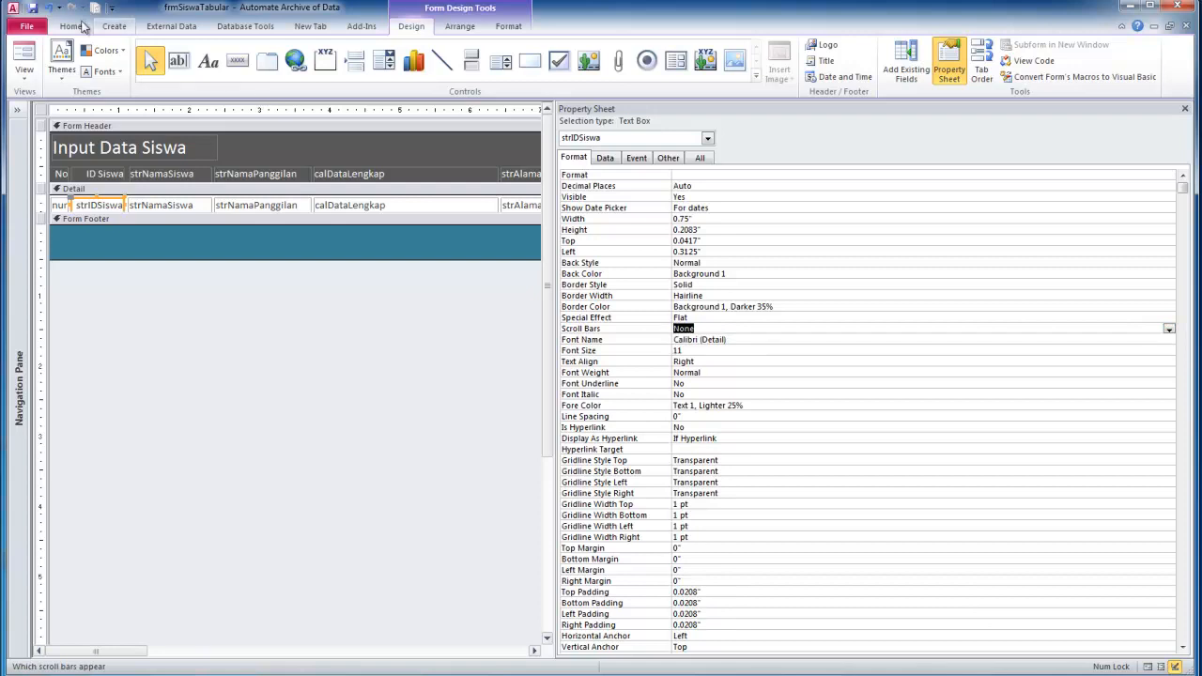
Select the Detail section's text boxes from the number field through strAlamatKTP together and open their shared Scroll Bars property
left_click(46, 205)
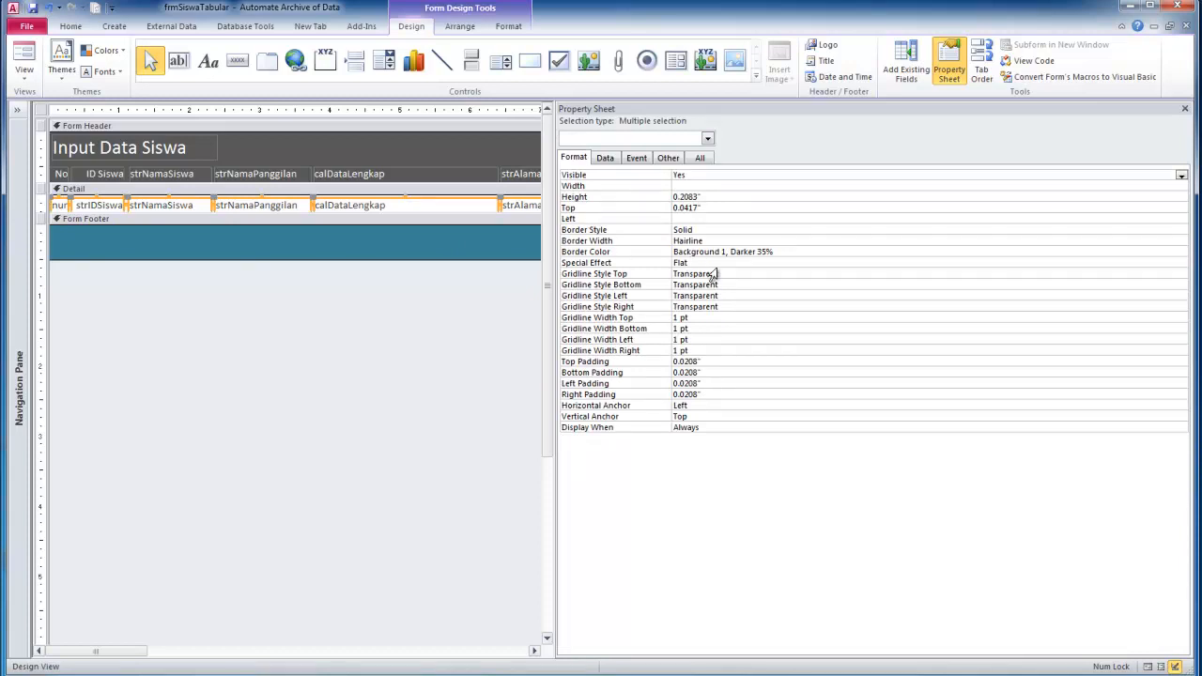
left_click(449, 244)
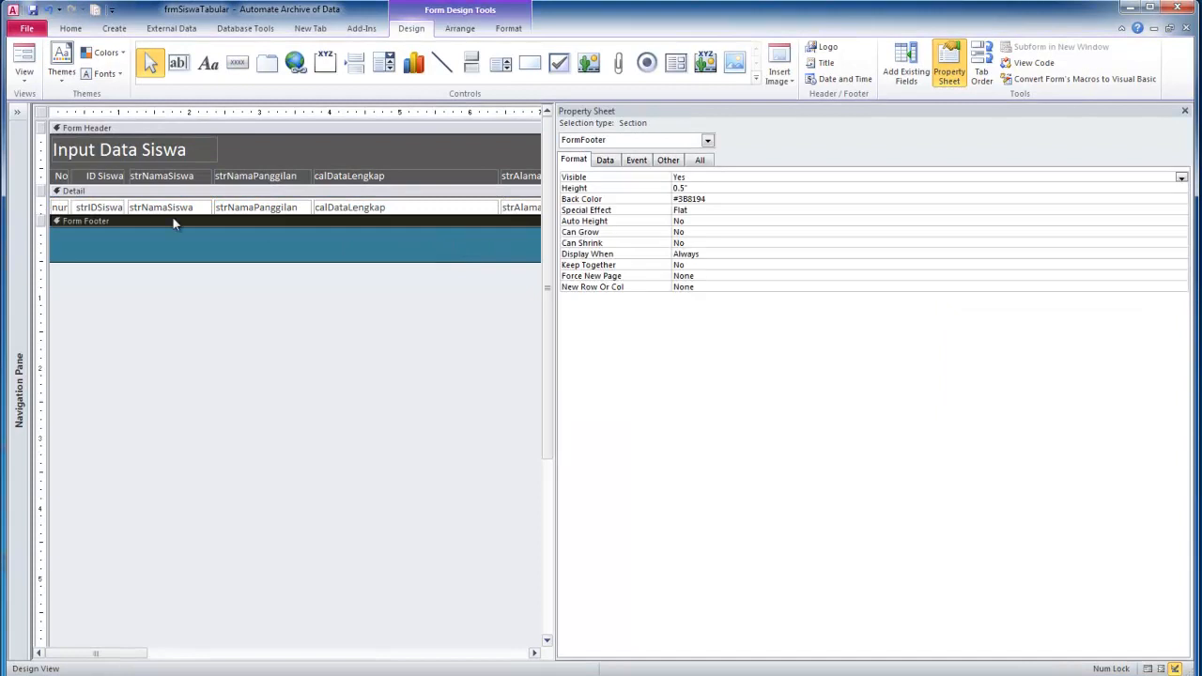
left_click_drag(519, 232, 53, 204)
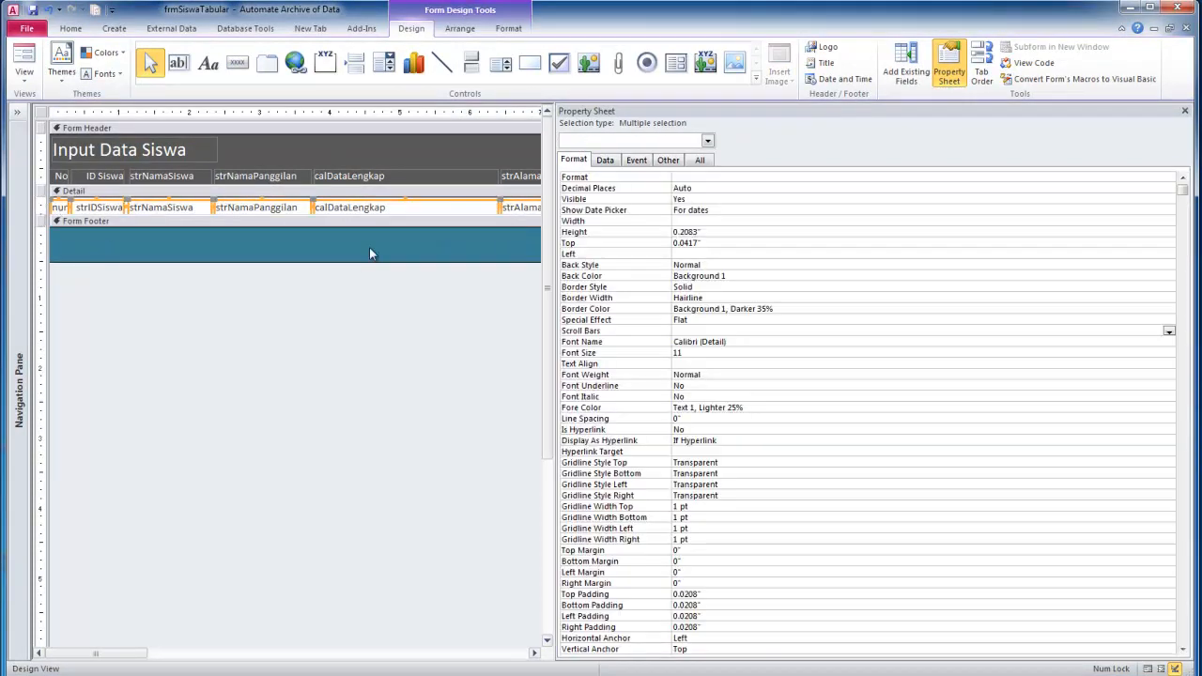
left_click(732, 331)
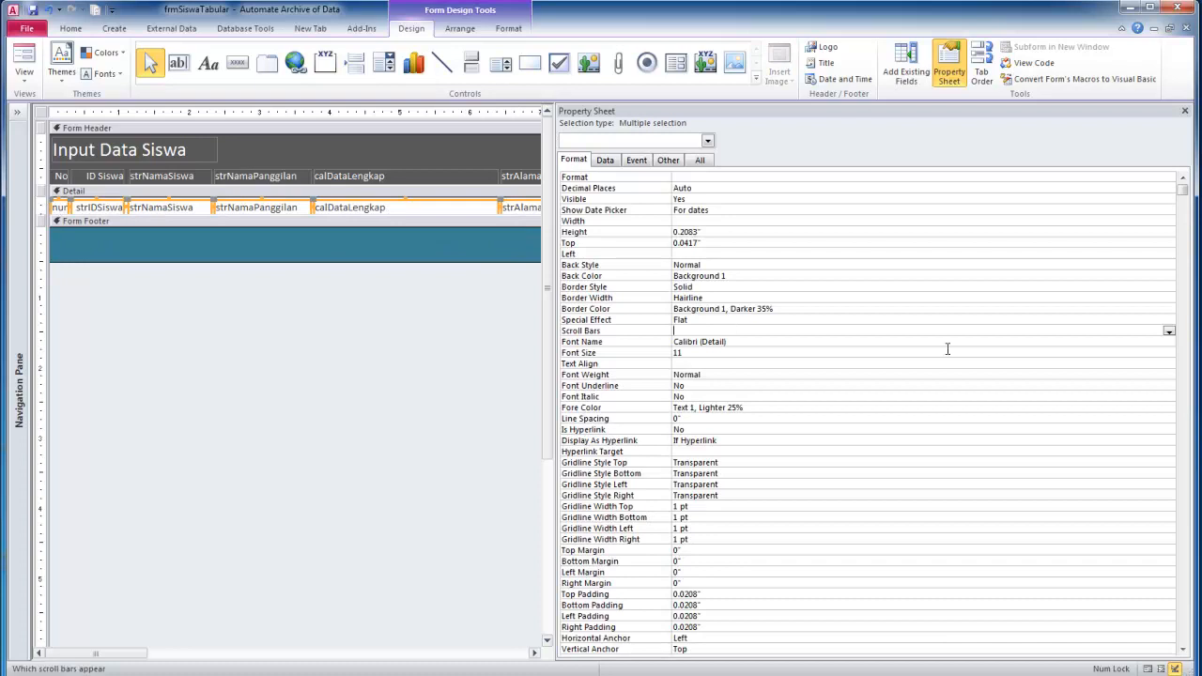
Set the Scroll Bars property to None for the selected Detail text boxes and give the design area more width
left_click(1169, 331)
left_click(1047, 342)
left_click_drag(552, 244, 855, 273)
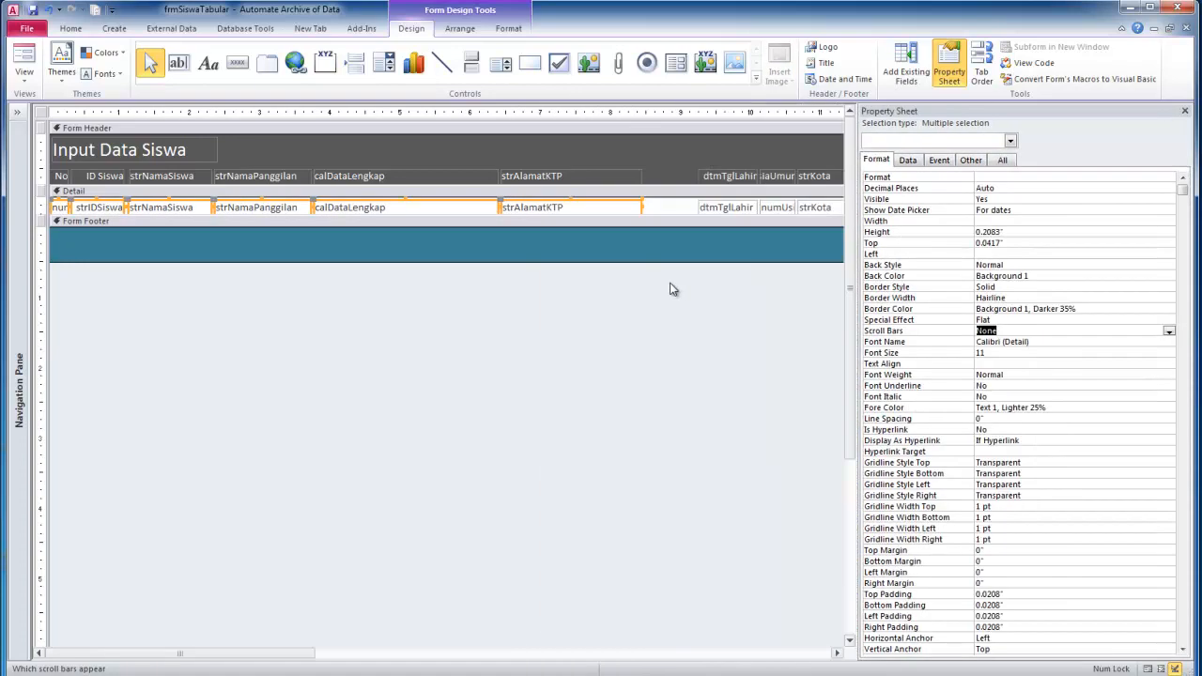
Select the Detail text boxes from dtmTglLahir through hypEmail and set their Scroll Bars property to None
left_click_drag(312, 655, 606, 656)
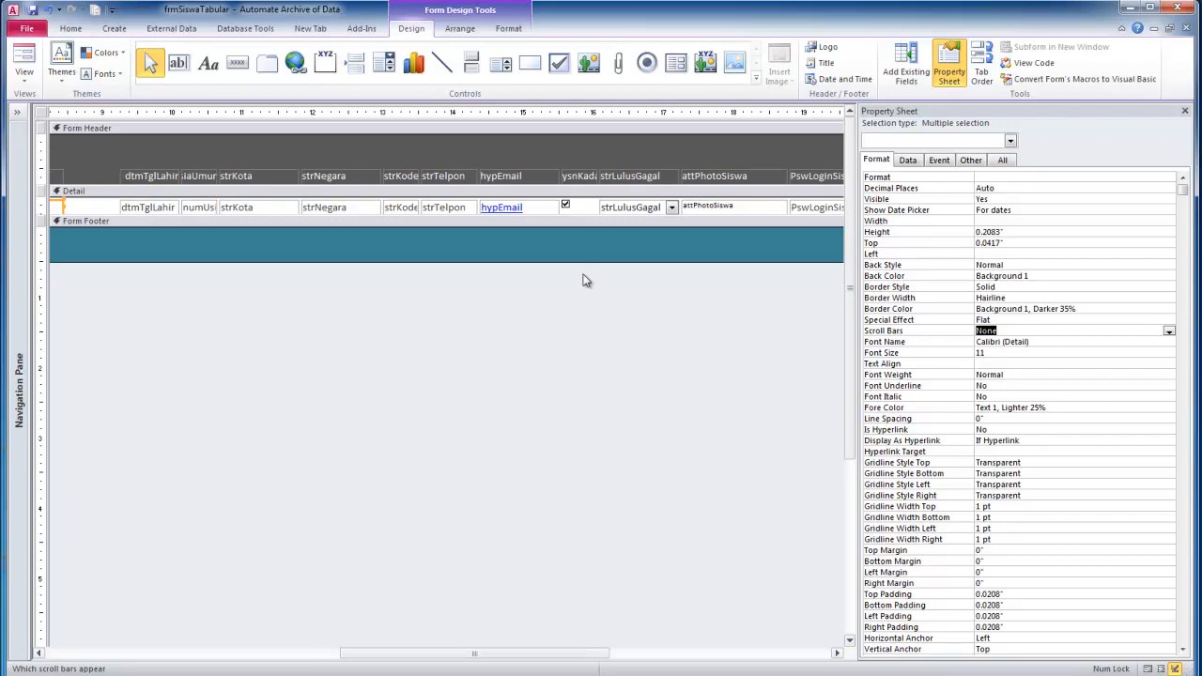
left_click_drag(516, 243, 126, 214)
left_click(1044, 333)
left_click(1170, 333)
left_click(996, 342)
left_click_drag(460, 646, 676, 648)
Select the PswLoginSiswa text box in the Detail section and set its Scroll Bars property to None
left_click(701, 261)
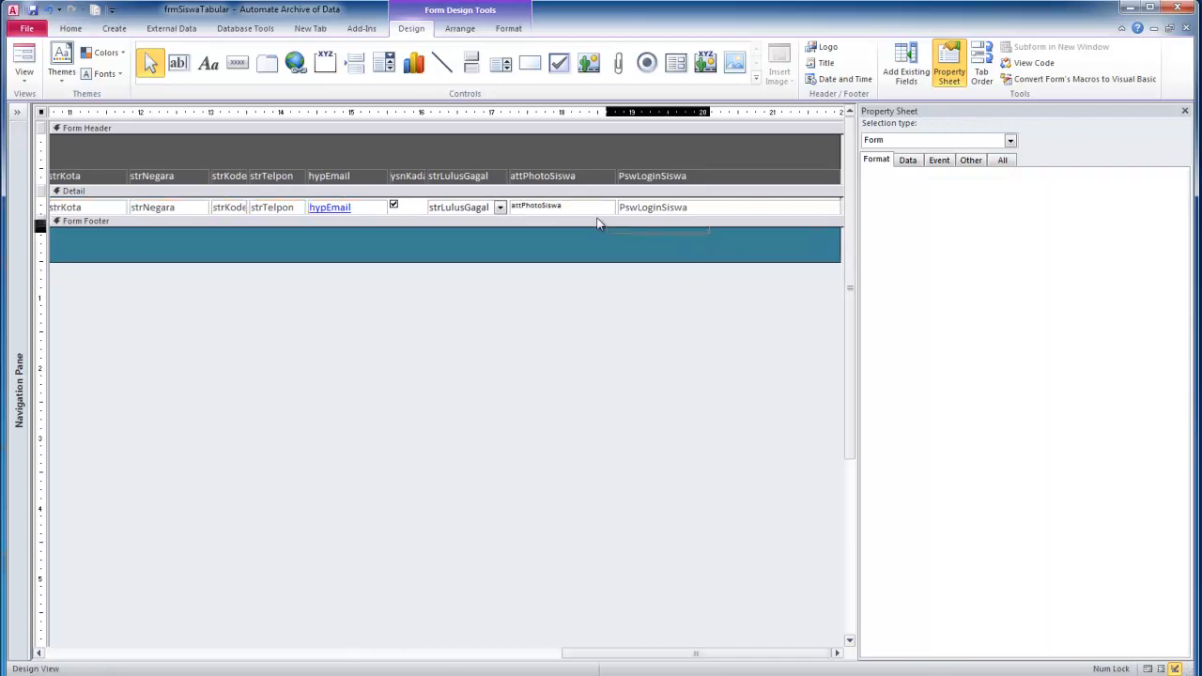
left_click(646, 210)
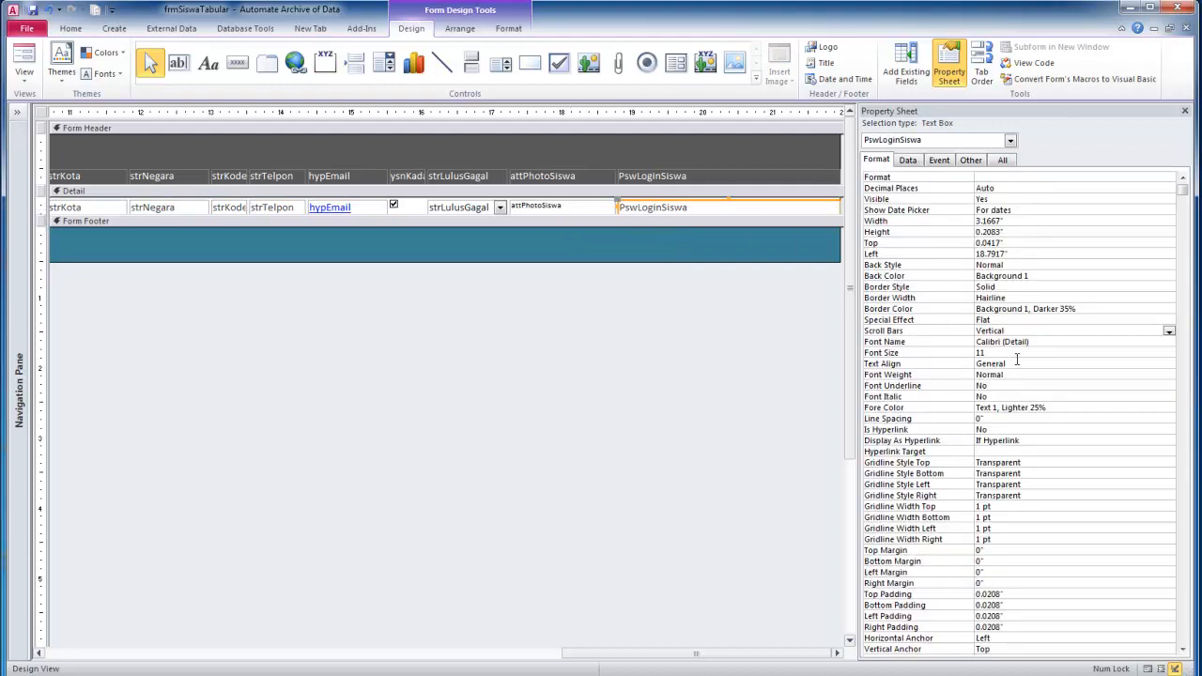
left_click(1169, 332)
left_click(1146, 351)
Check the record rows of frmSiswaTabular in Form View, including the ID Siswa column, and return to Design View
left_click(24, 66)
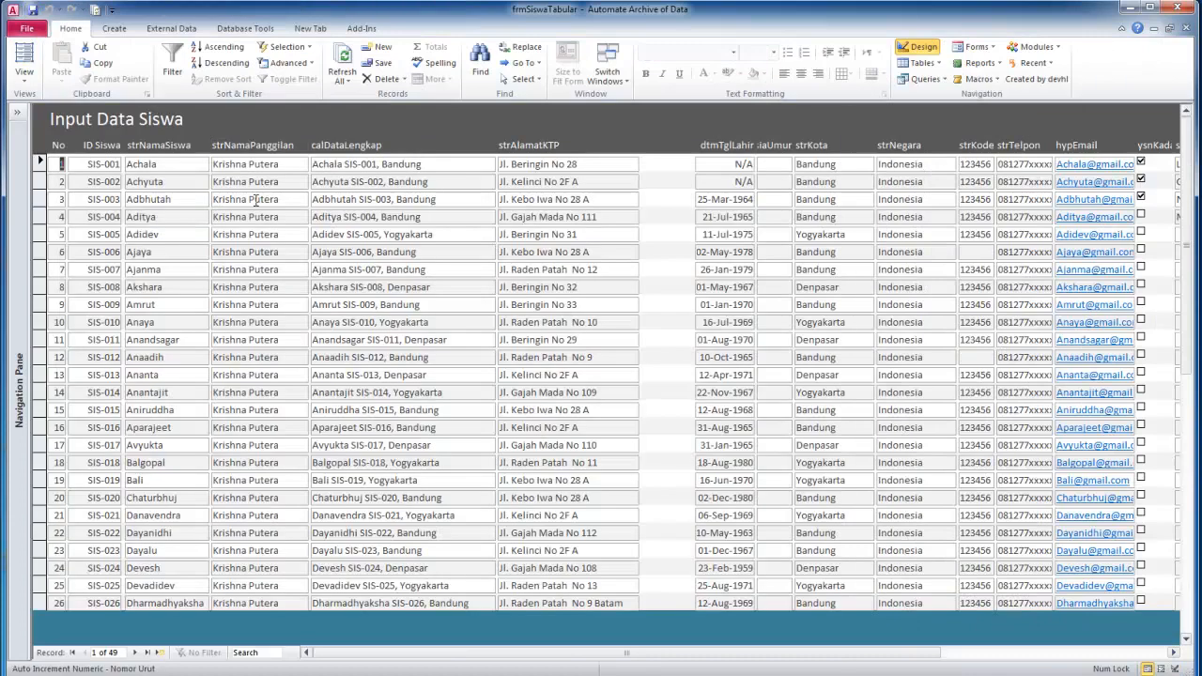
left_click(86, 164)
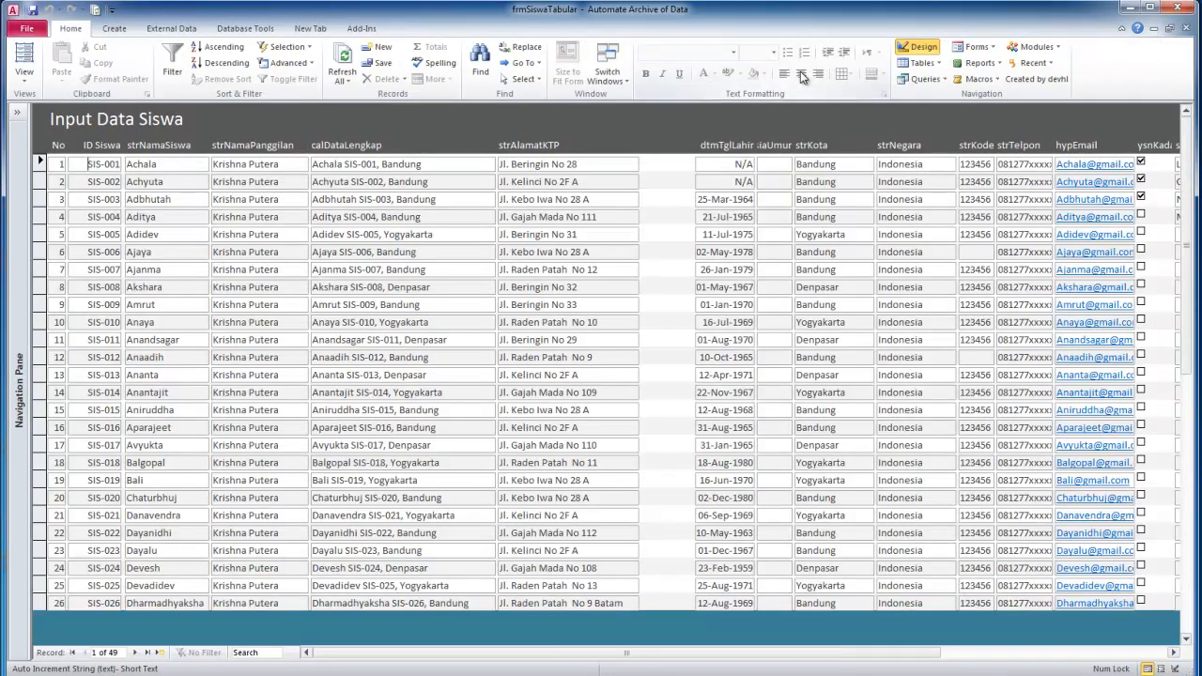
left_click(24, 81)
left_click(52, 169)
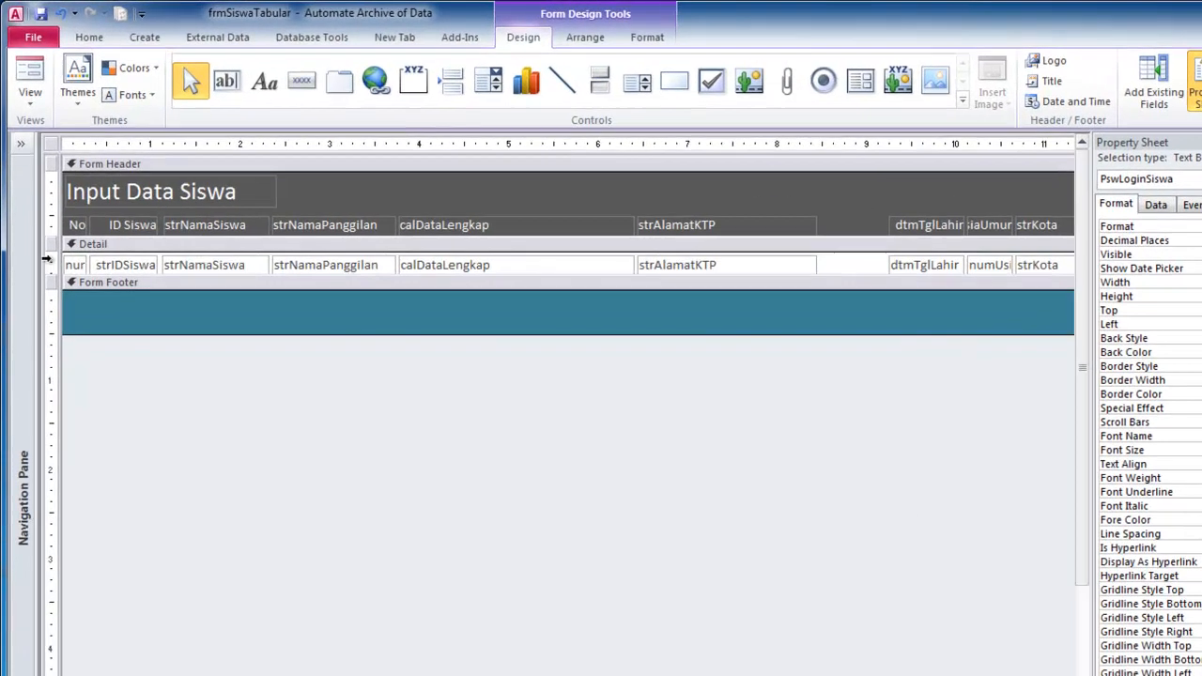
Try to move all Detail controls slightly upward together, and undo the move
left_click(43, 221)
left_click_drag(132, 267, 130, 264)
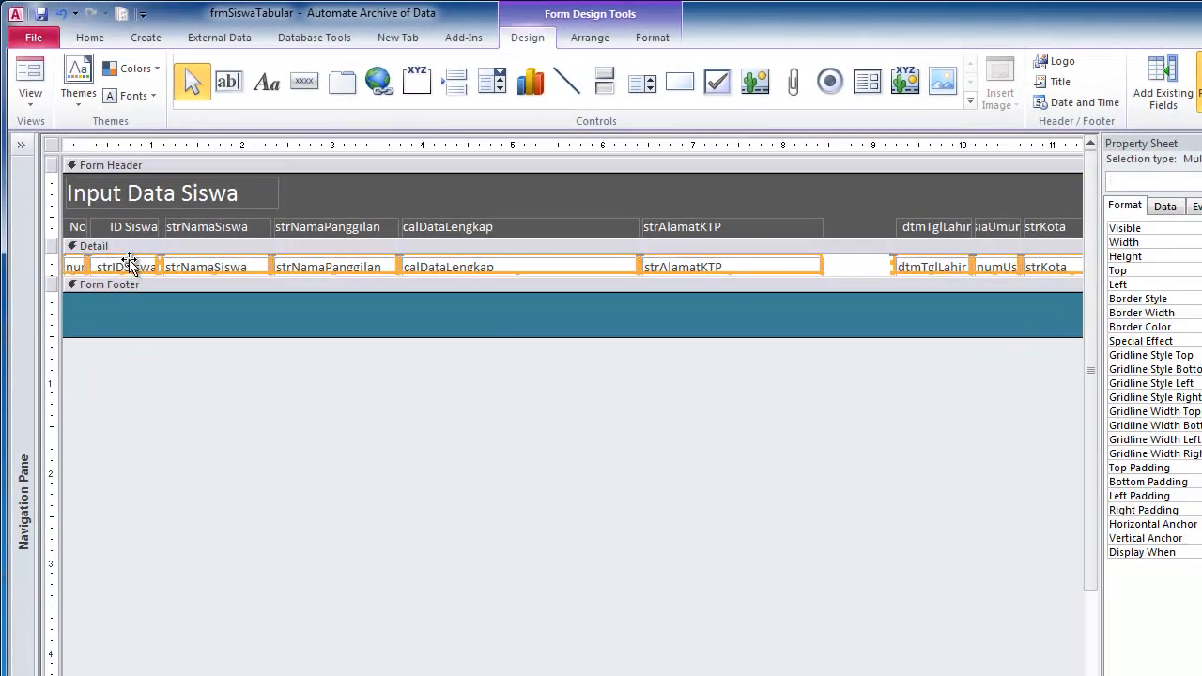
left_click(221, 282)
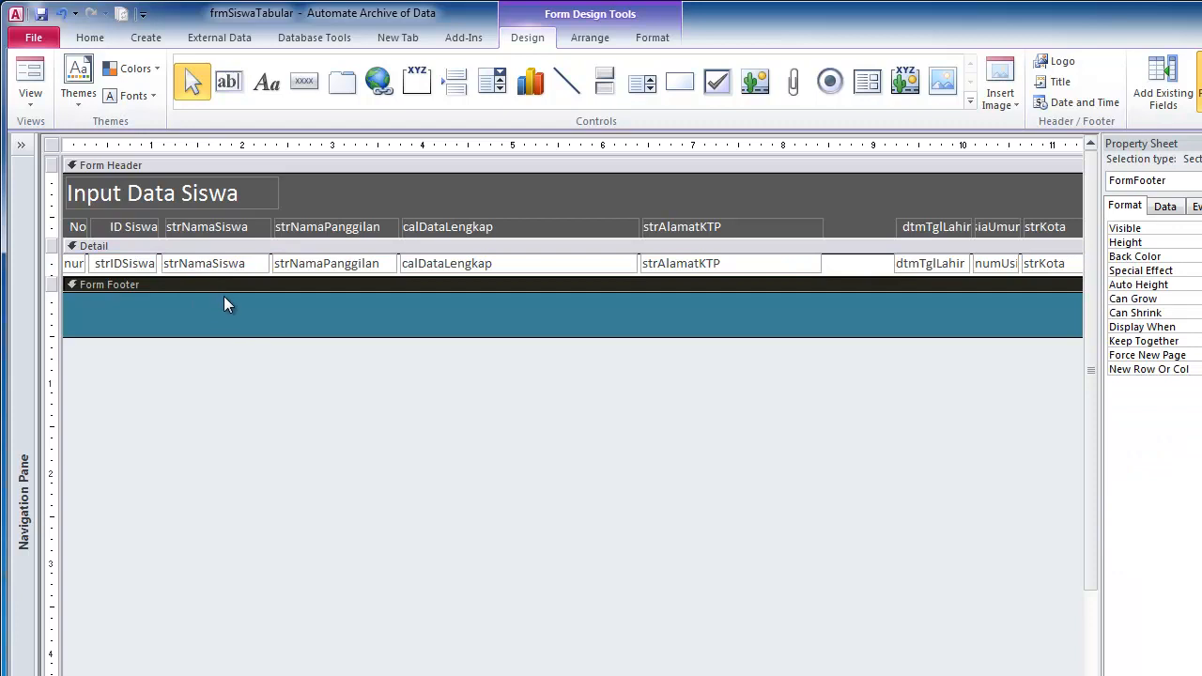
key("ctrl+z")
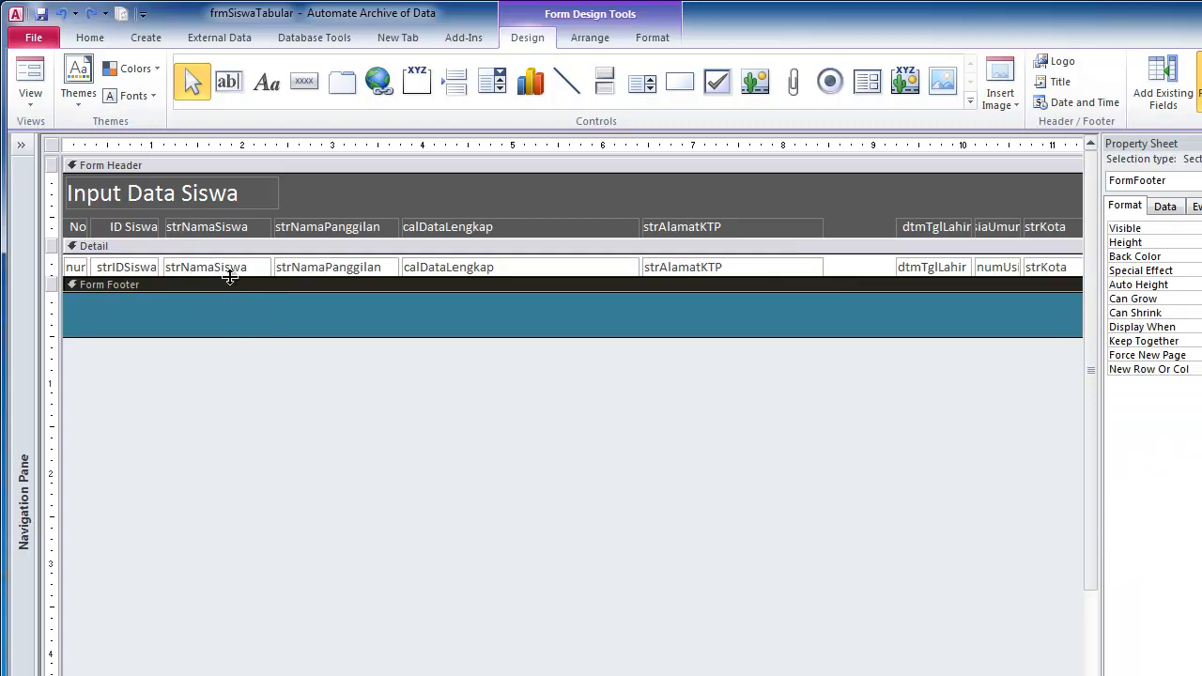
Select the whole row of controls in the Detail section and nudge it downward
left_click(52, 262)
key("Down")
key("Down")
key("Down")
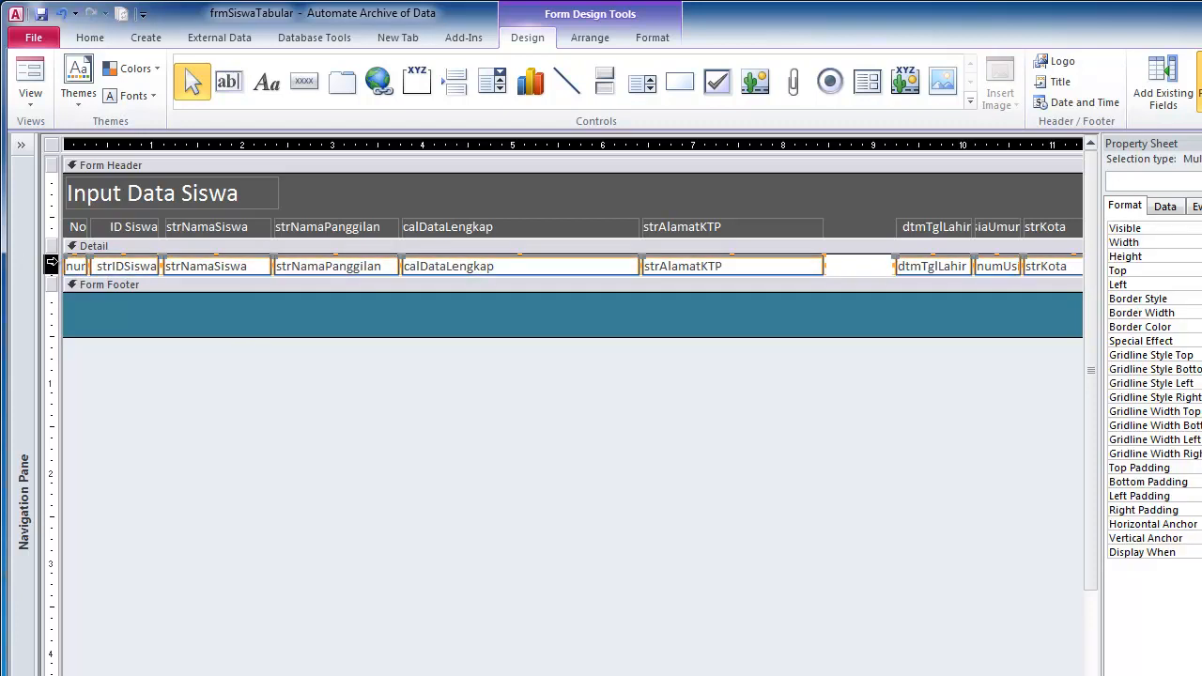
key("Down")
key("Down")
key("Down")
key("Down")
key("Down")
key("Down")
key("Down")
key("Down")
key("Down")
key("Down")
key("Down")
key("Down")
key("Down")
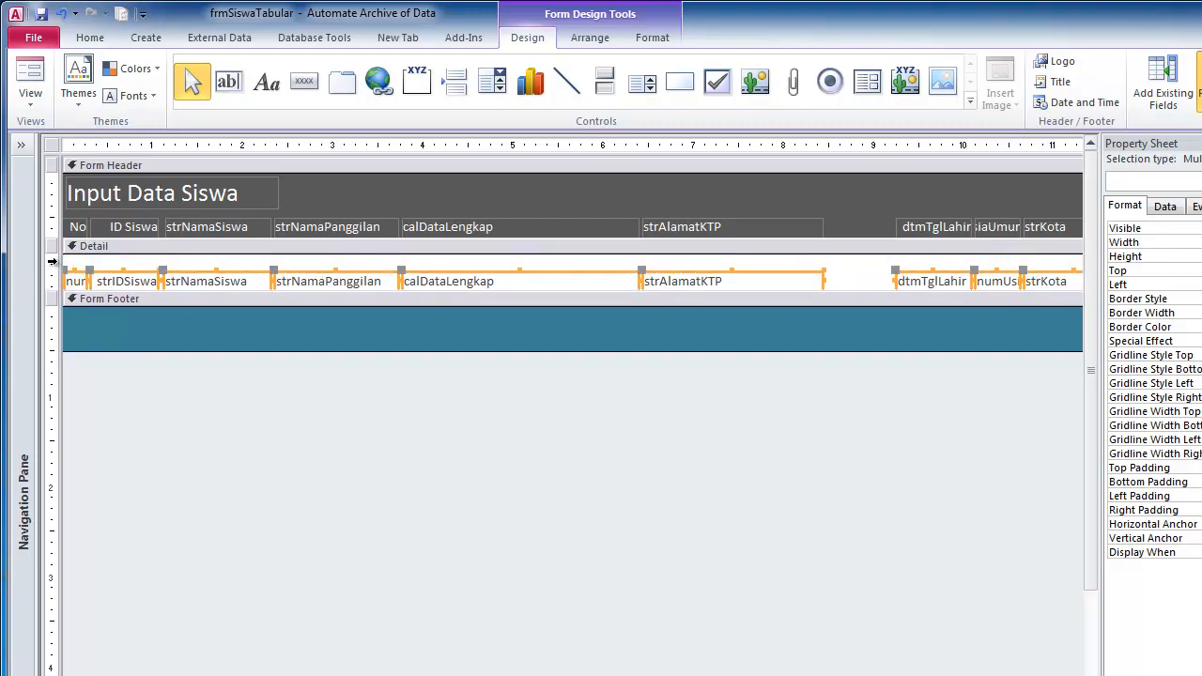
Try to nudge the selected Detail controls upward past the section's upper edge, and undo the moves into the Form Header
key("Up")
key("Up")
key("Up")
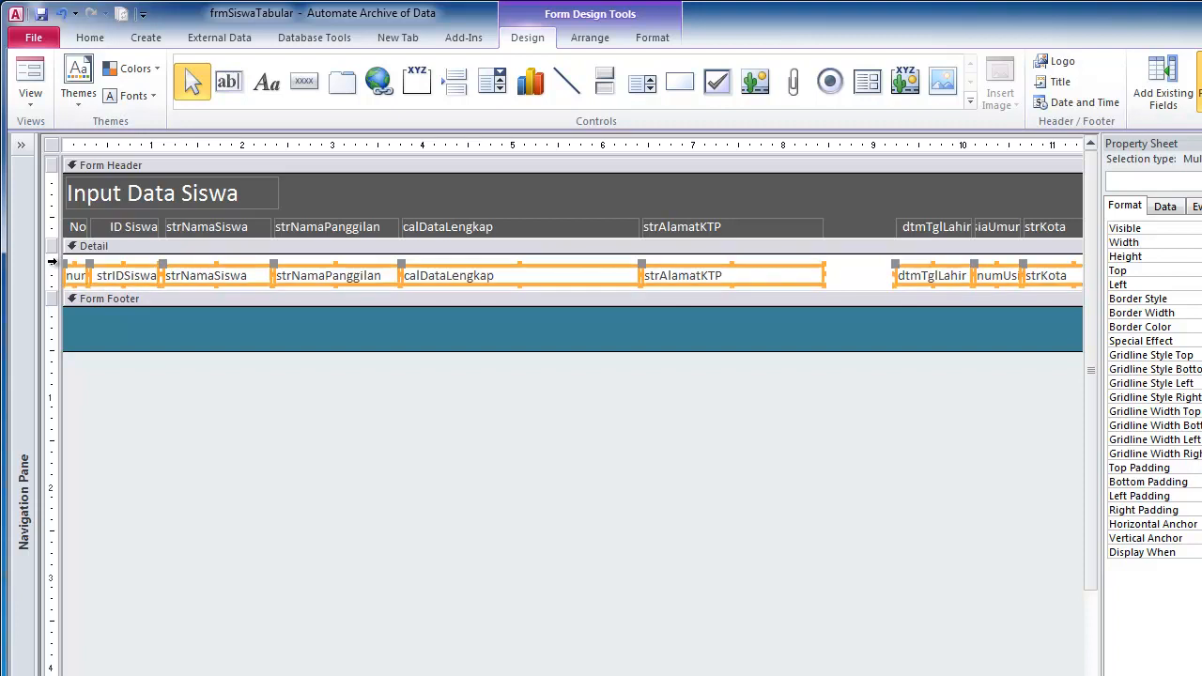
key("Up")
key("Up")
key("Up")
key("Up")
key("Up")
key("Up")
key("Up")
key("Up")
key("Up")
key("Up")
key("Up")
key("Up")
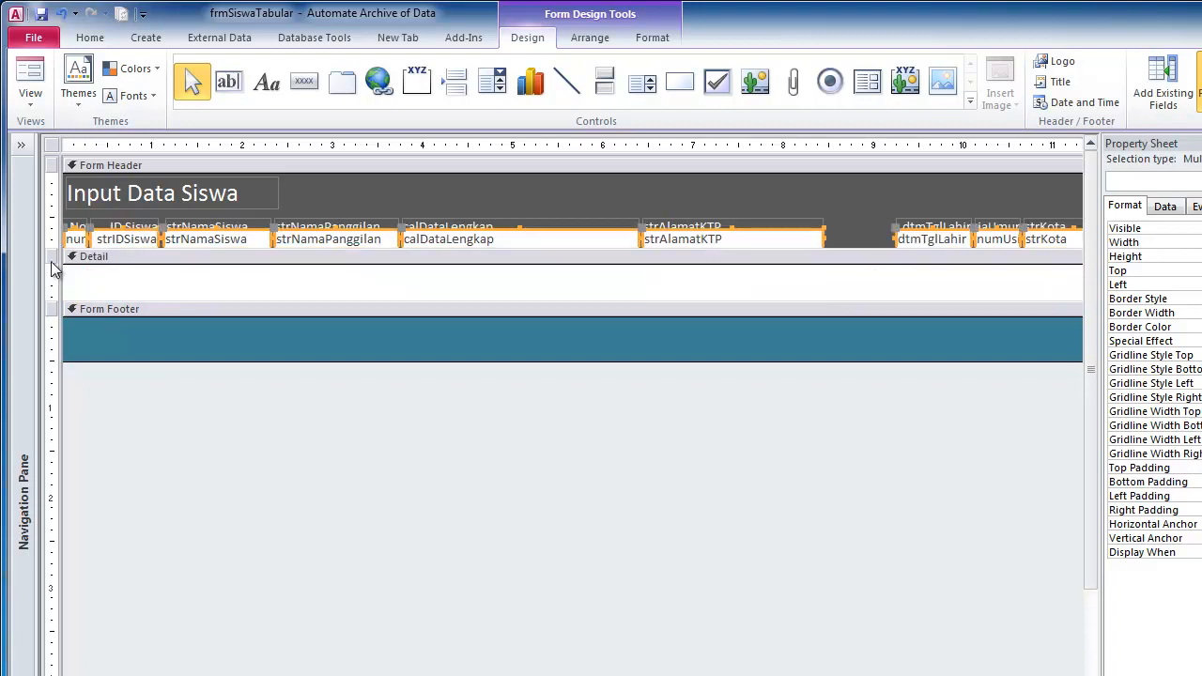
key("ctrl+z")
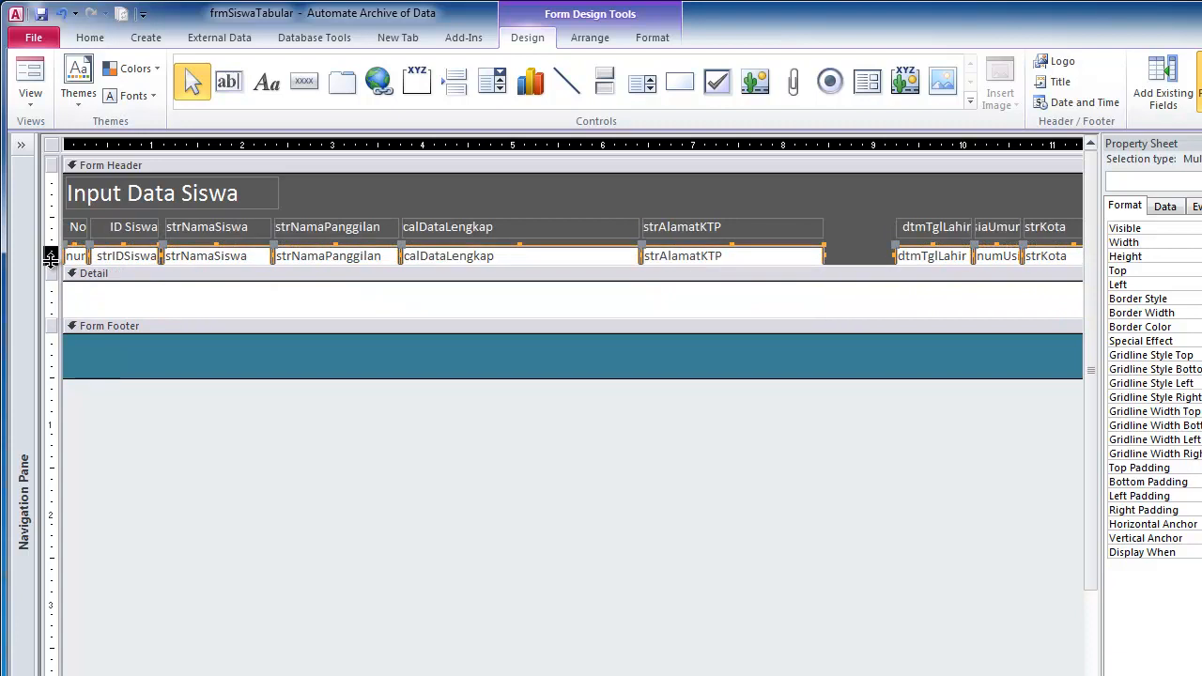
key("ctrl+z")
Nudge the row of controls up against the Detail section's upper edge and shrink the section to the row's height
key("Down")
key("Down")
key("Down")
key("Down")
key("Down")
key("Down")
key("Down")
key("Down")
key("Up")
key("Up")
key("Up")
key("Up")
key("Up")
key("Up")
key("Up")
key("Up")
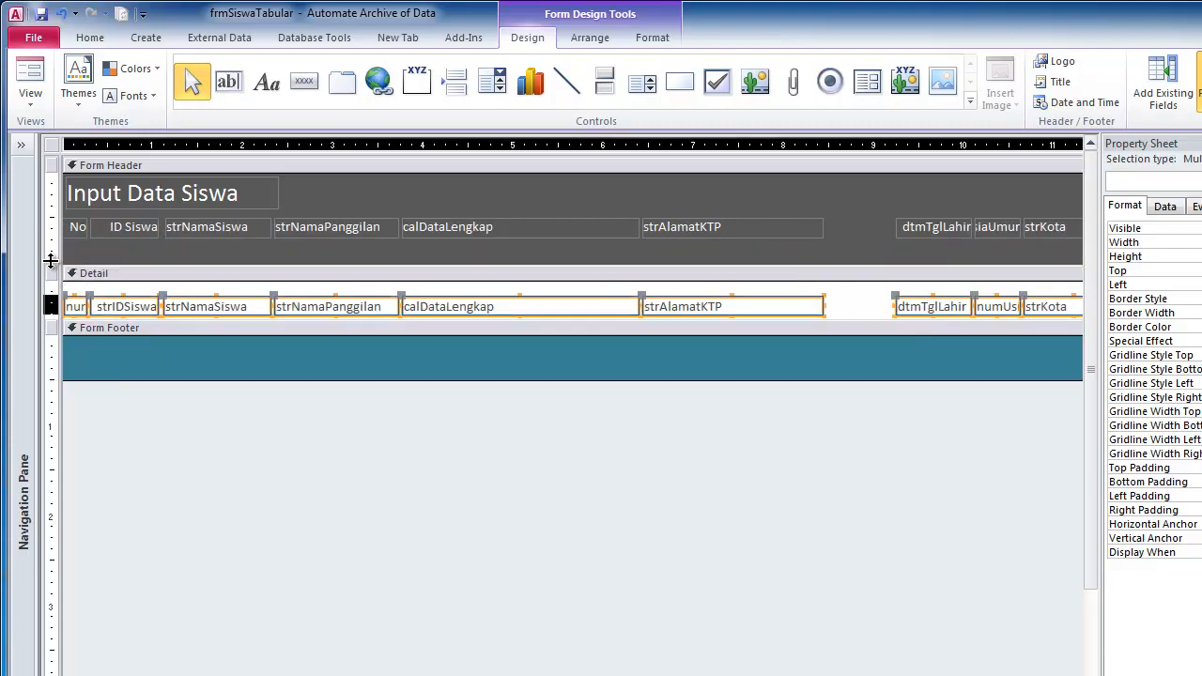
key("Up")
key("Up")
key("Up")
key("Up")
key("Up")
key("Up")
key("Up")
key("Up")
key("Up")
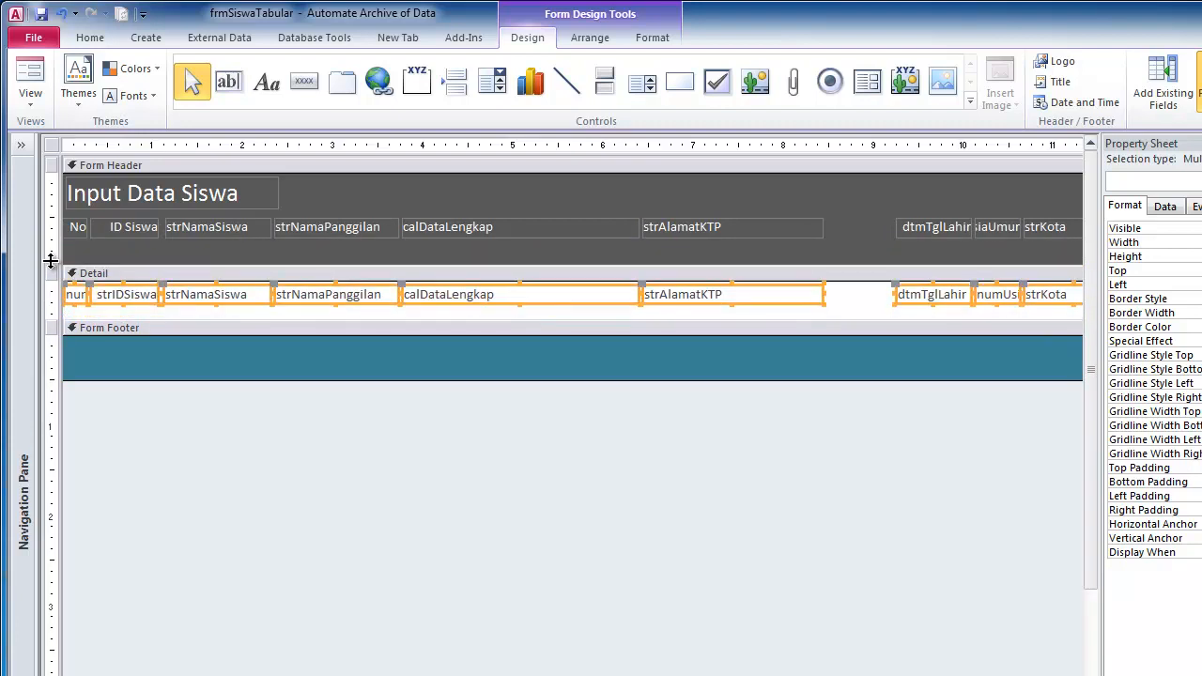
key("Up")
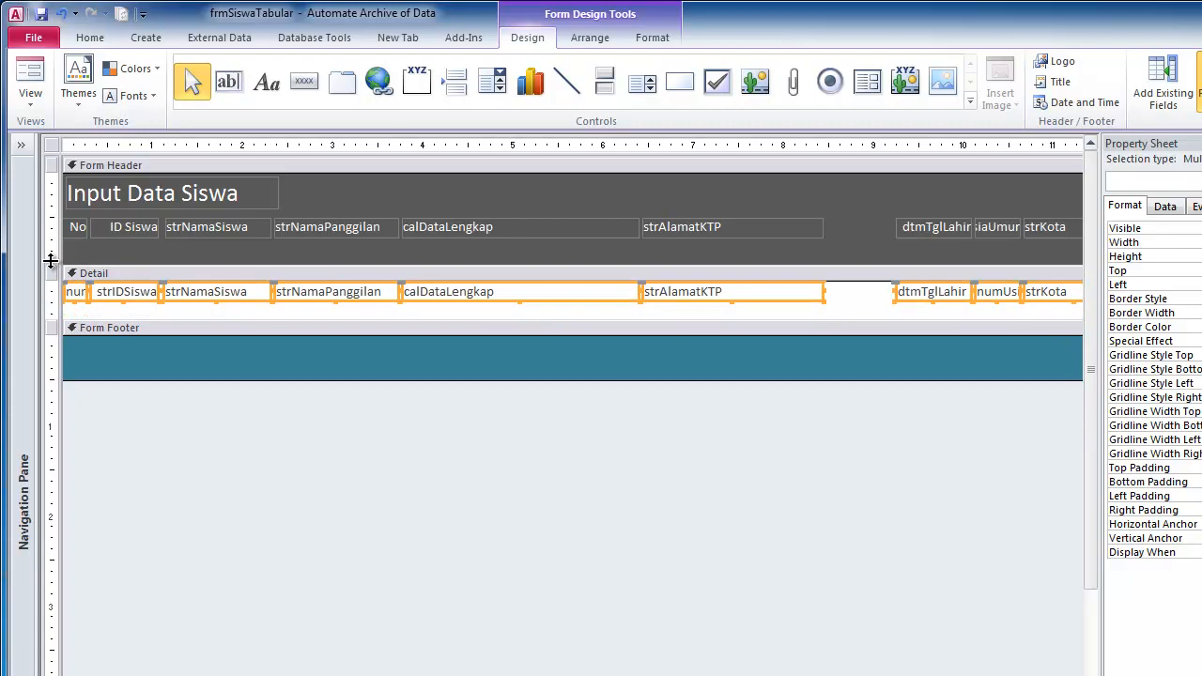
left_click_drag(137, 319, 132, 301)
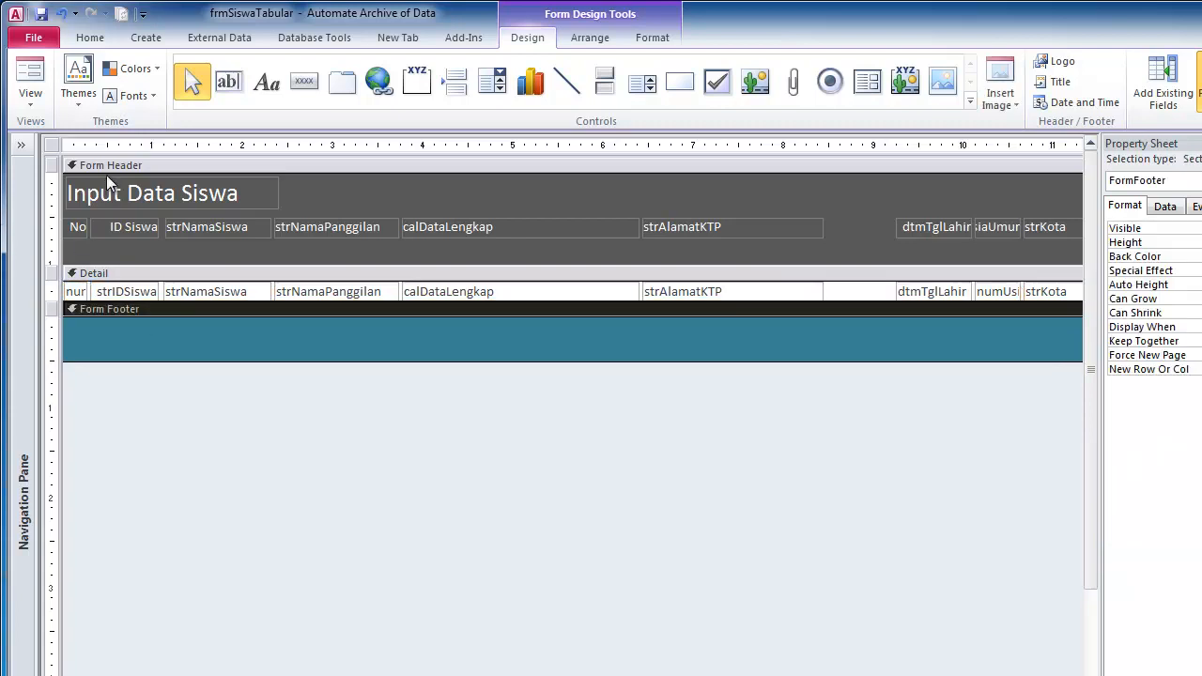
In Layout View, stretch the dtmTglLahir and numUsiaUmur columns leftward to close the gap after strAlamatKTP and fit their headings
left_click(31, 80)
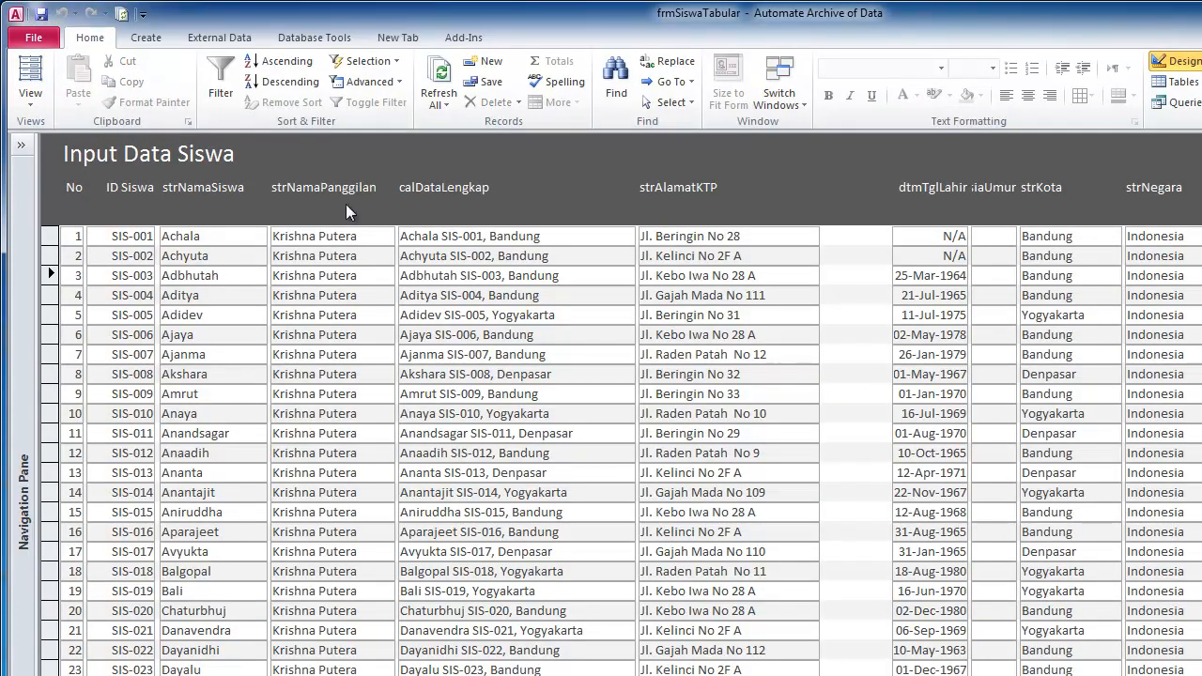
left_click(31, 73)
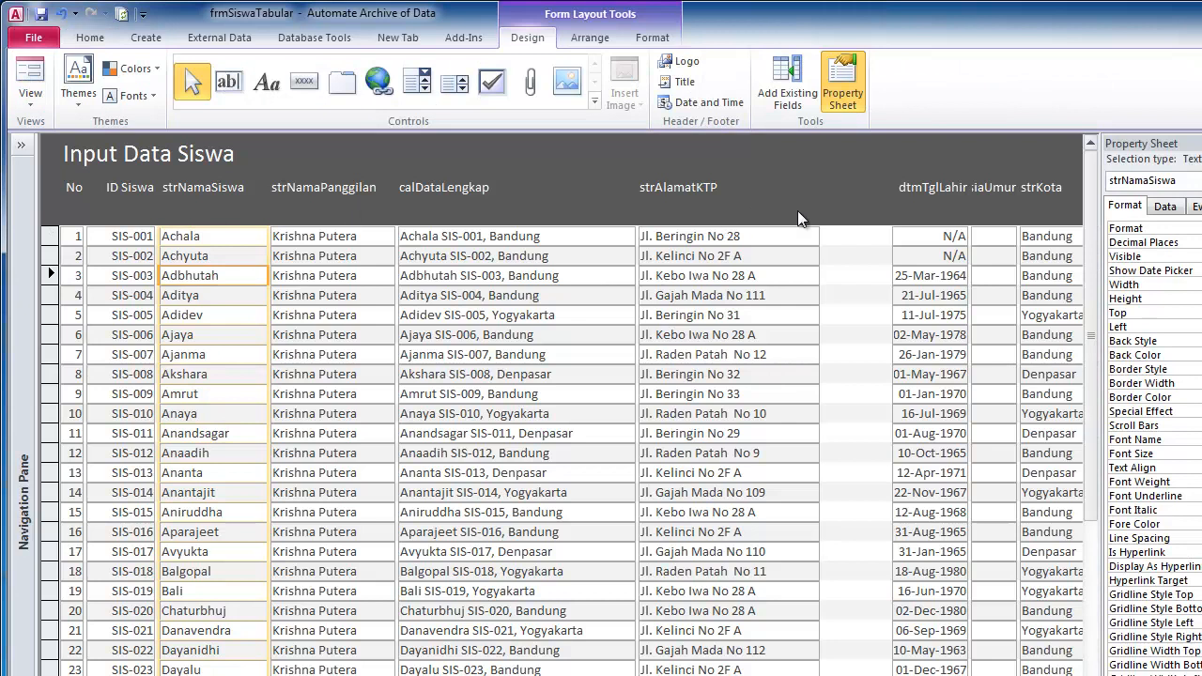
left_click(916, 192)
left_click_drag(895, 193, 821, 203)
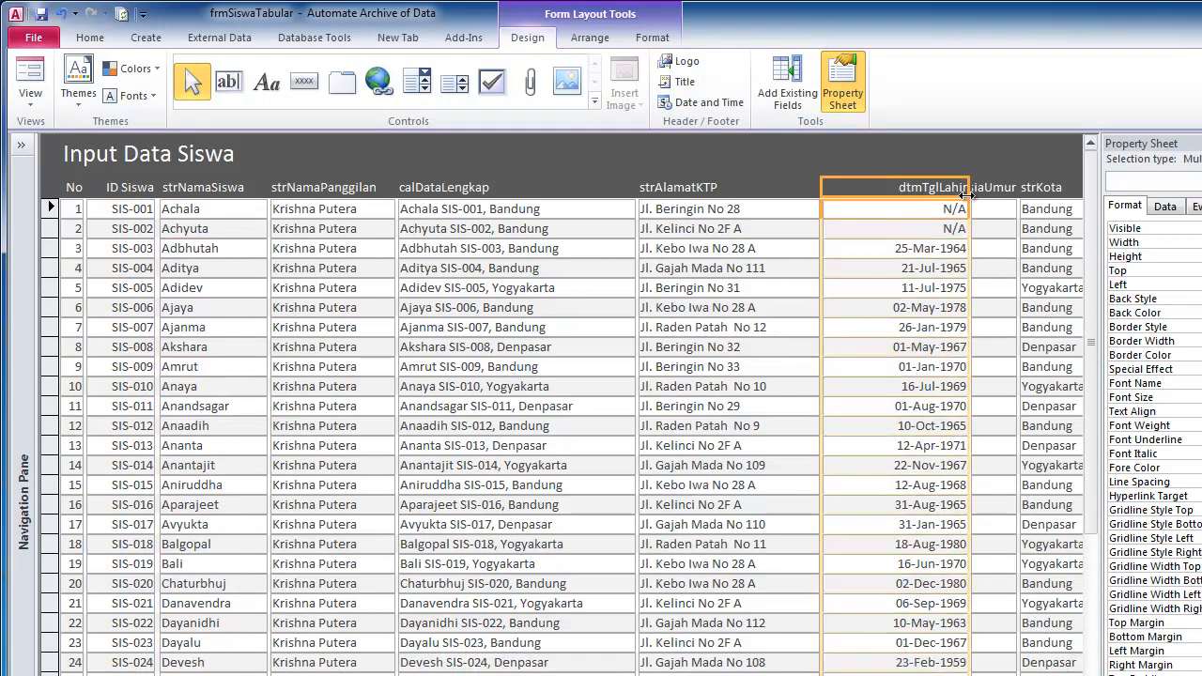
left_click_drag(968, 189, 925, 192)
left_click(999, 190)
left_click(984, 215, "shift")
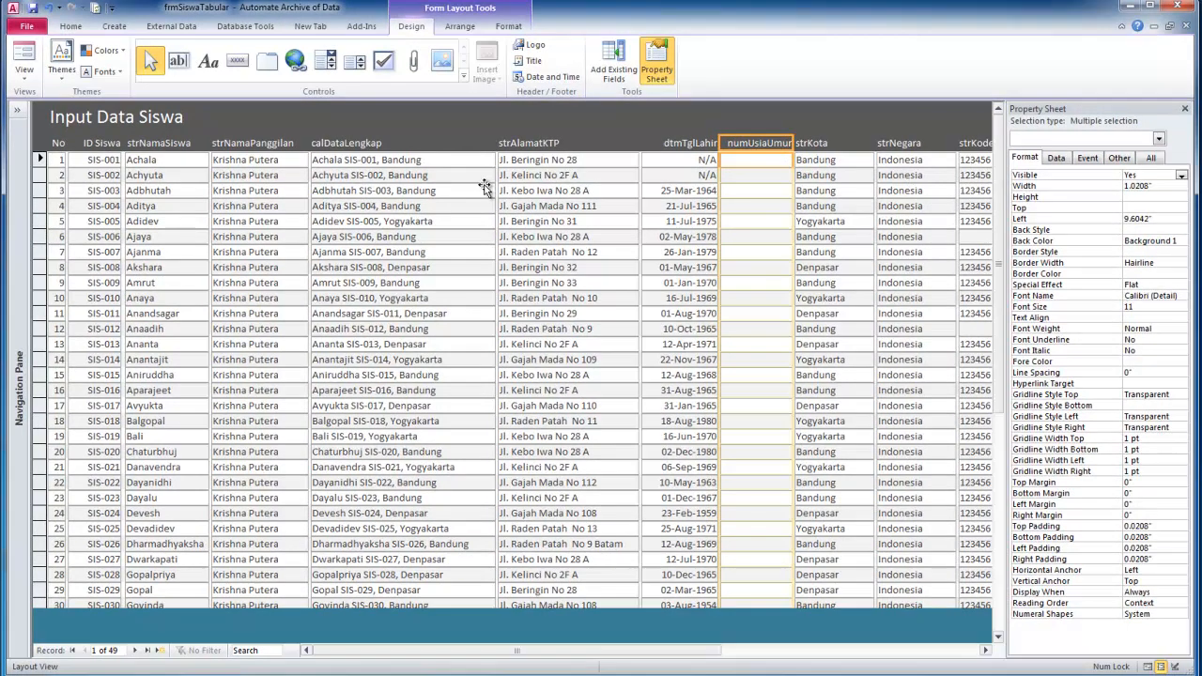
Check the calDataLengkap column's properties and its Form View display, and close frmSiswaTabular
left_click(376, 146)
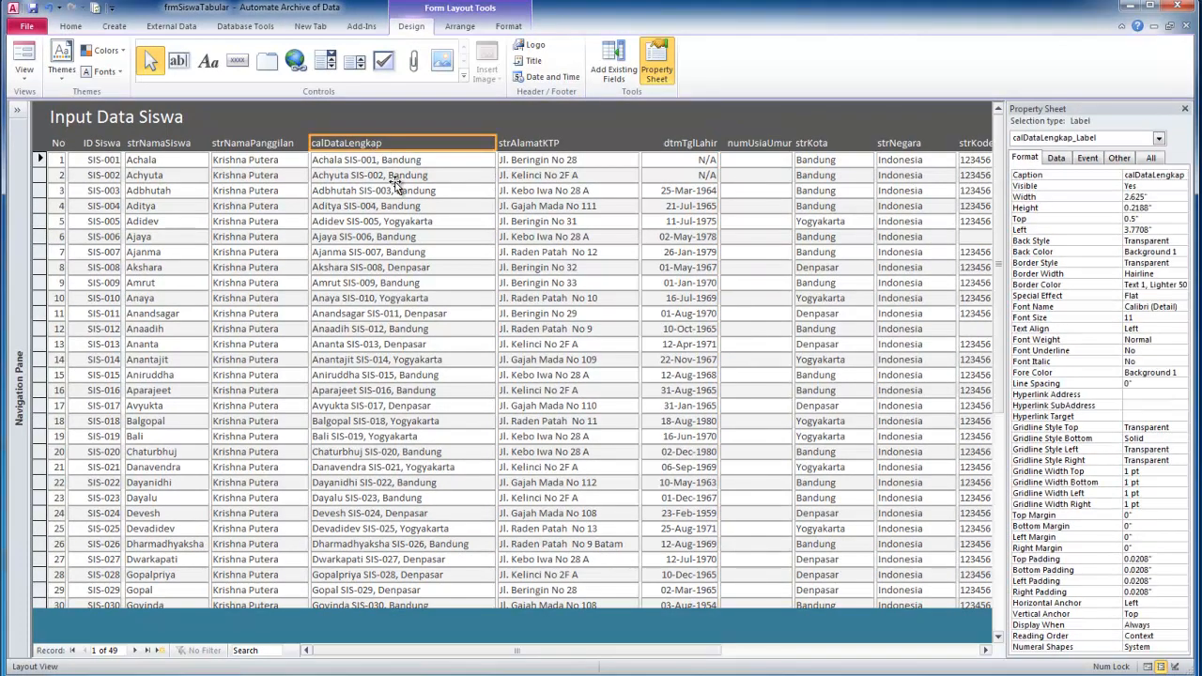
left_click(392, 176)
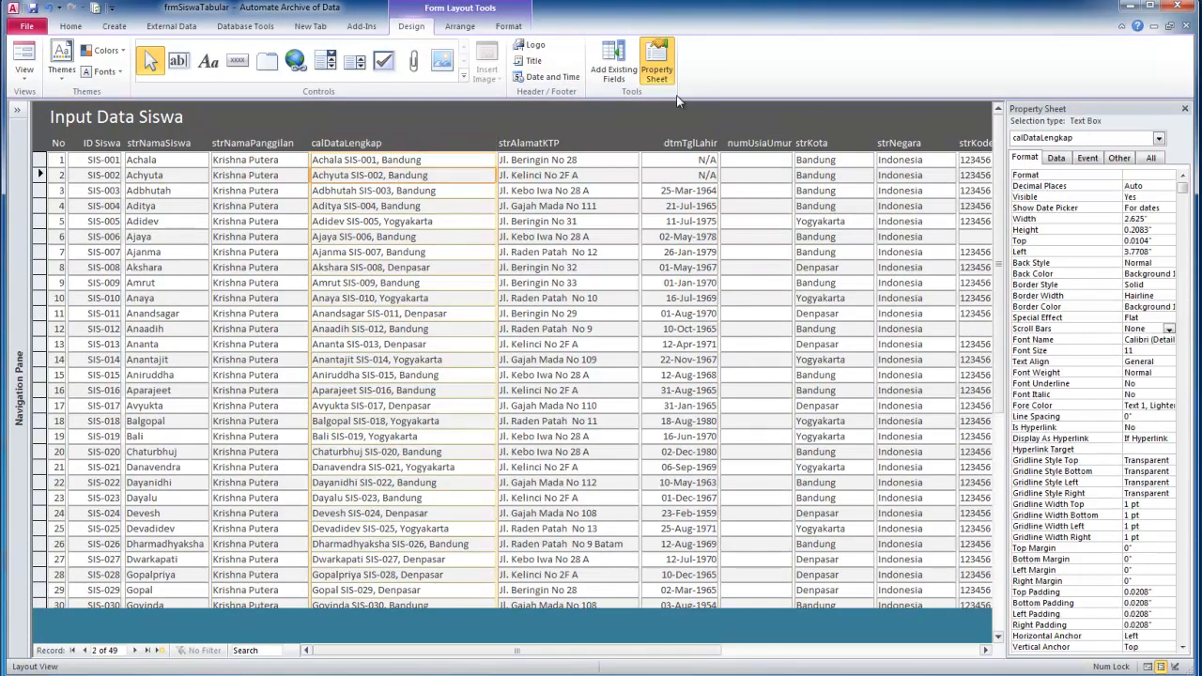
left_click(24, 58)
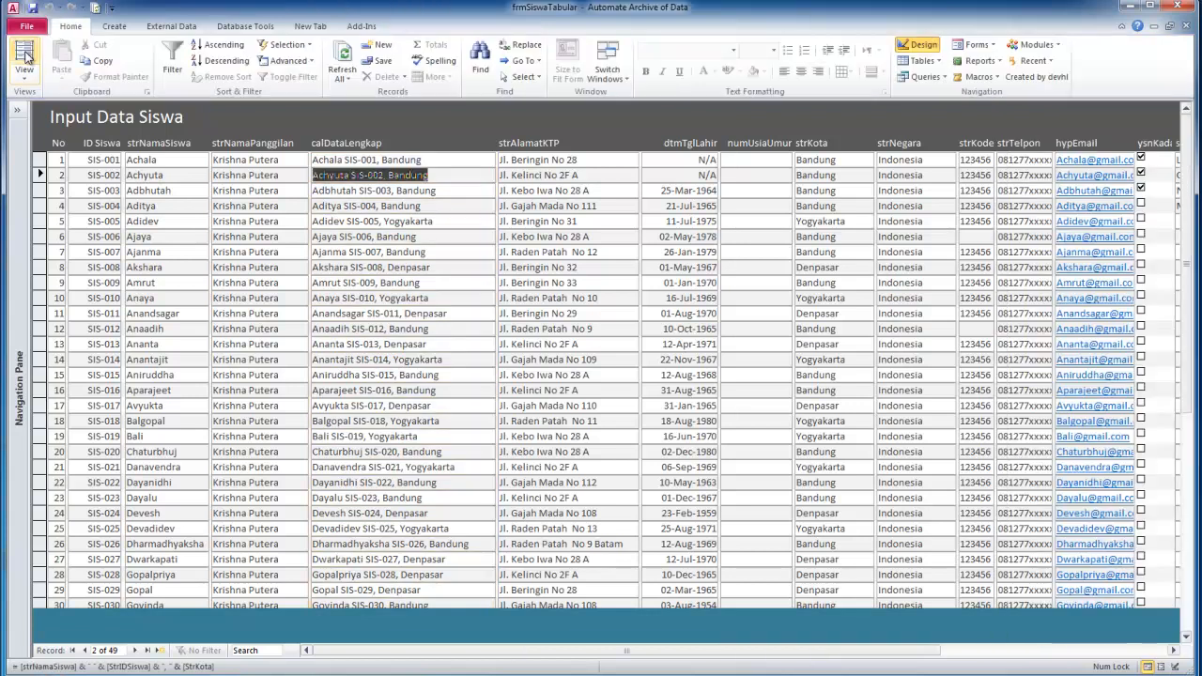
left_click(1185, 27)
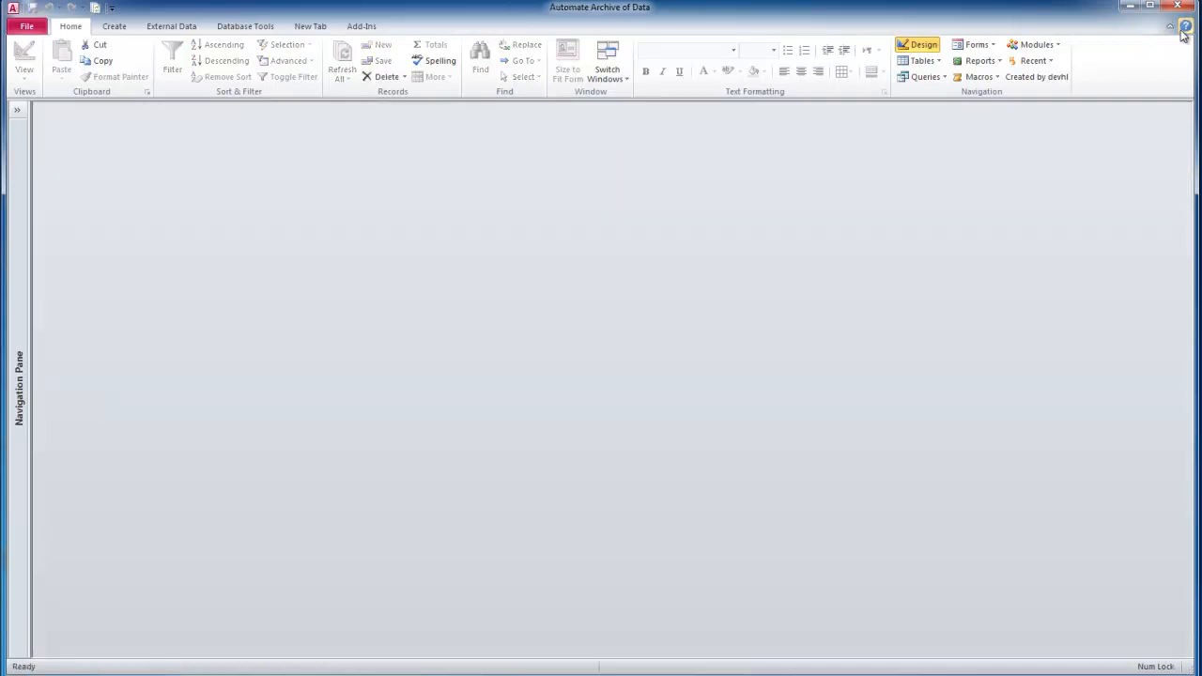
Show the database object list, select the tblSiswa table and bring up the object creation commands
left_click(17, 110)
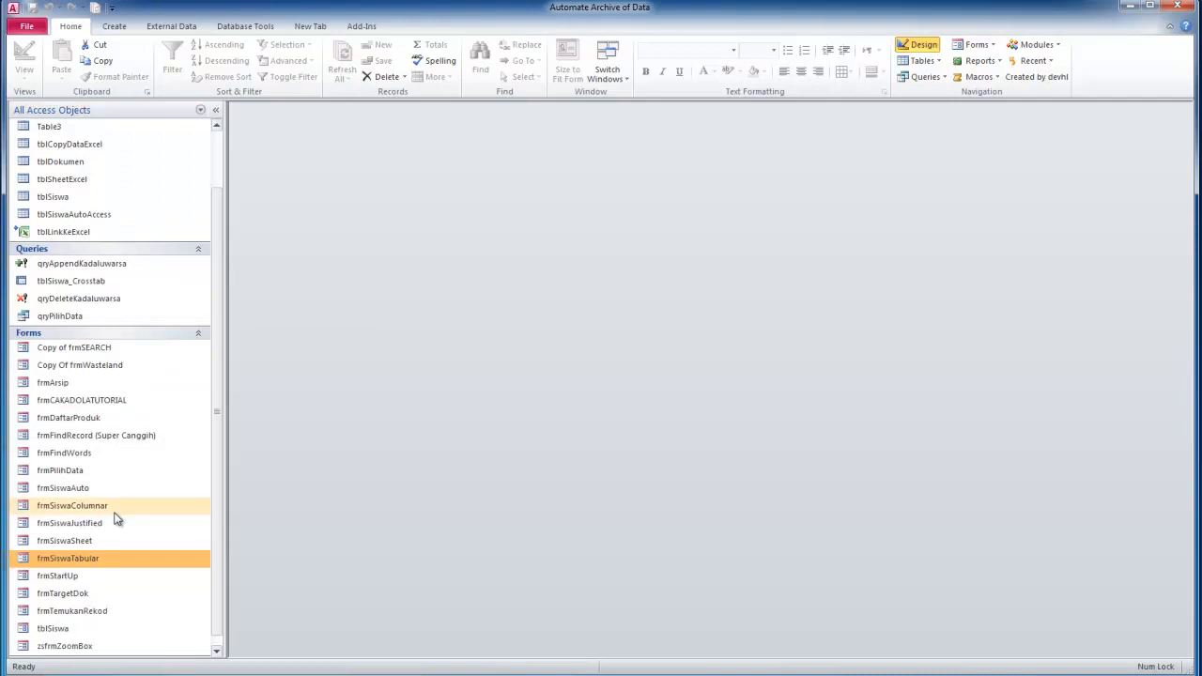
left_click(63, 198)
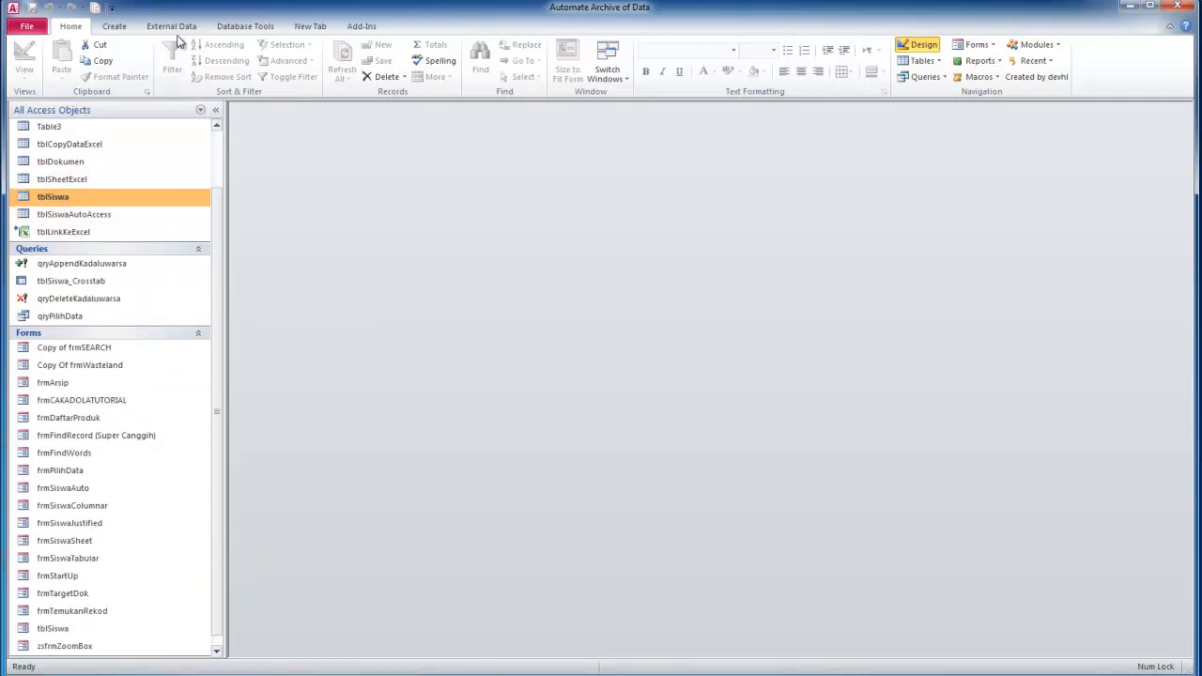
left_click(113, 27)
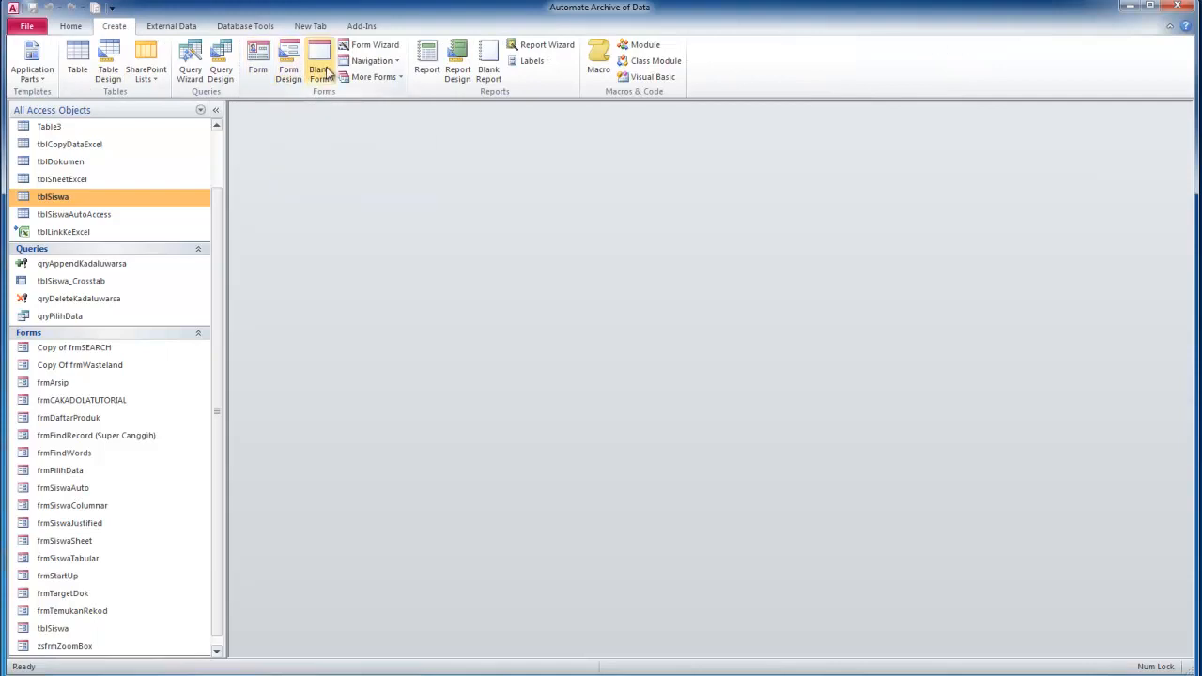
Review the available layouts for a navigation form without choosing one
left_click(396, 66)
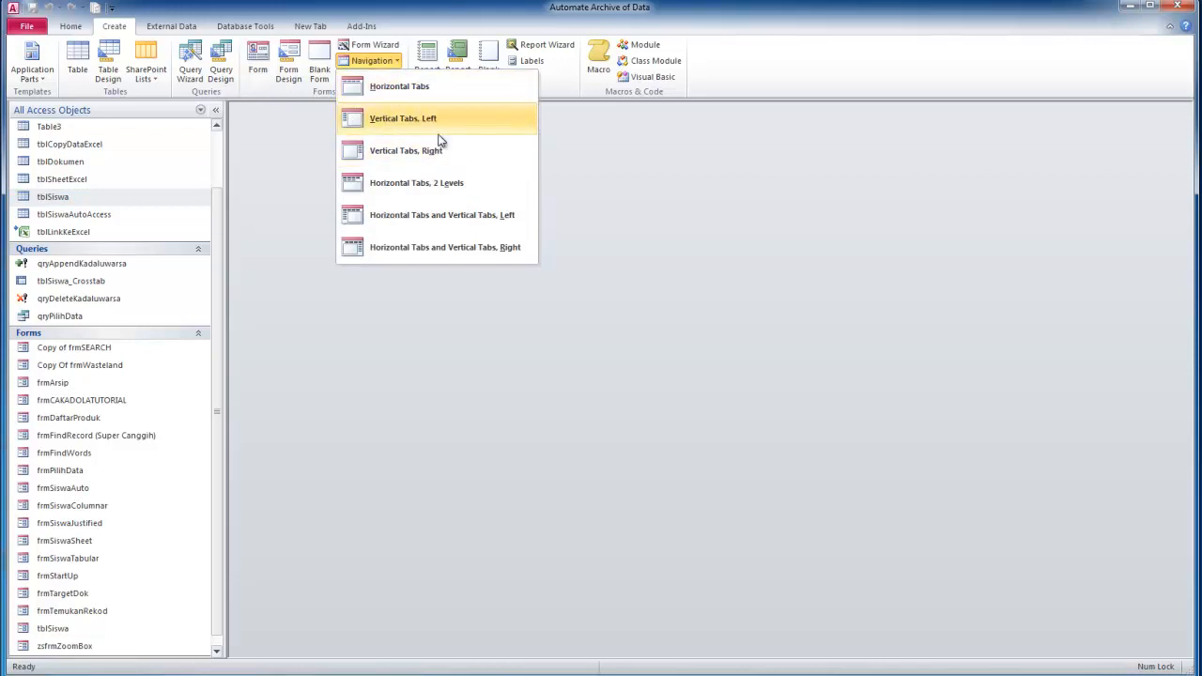
left_click(737, 83)
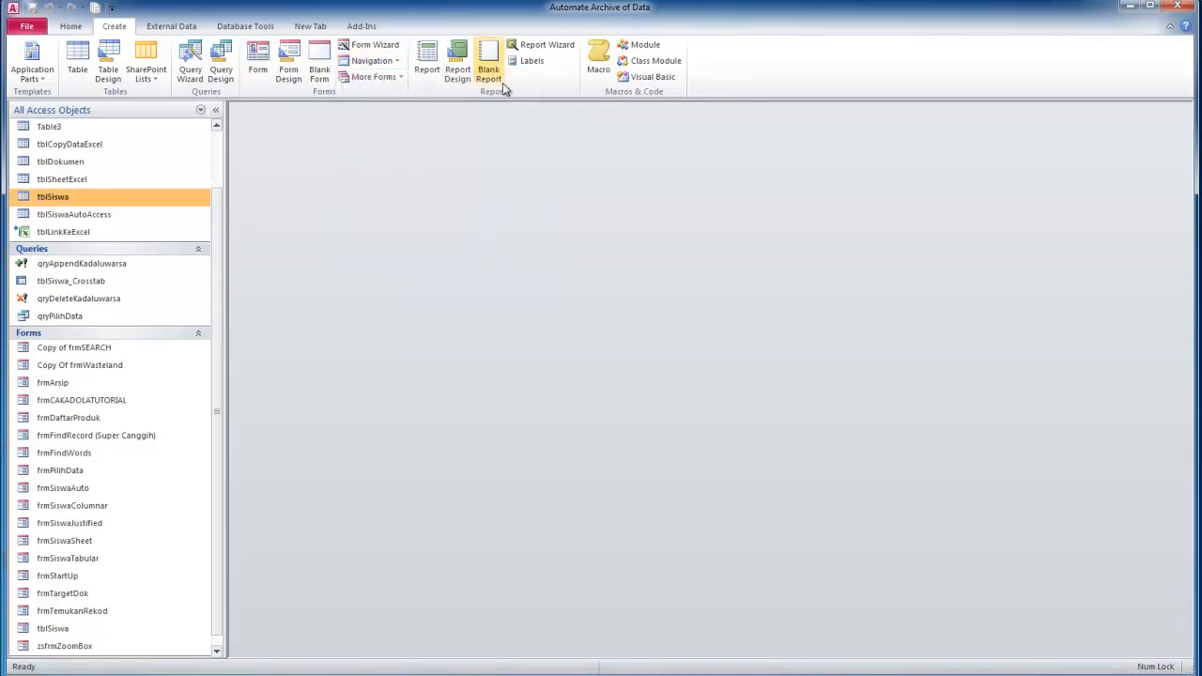
left_click(398, 61)
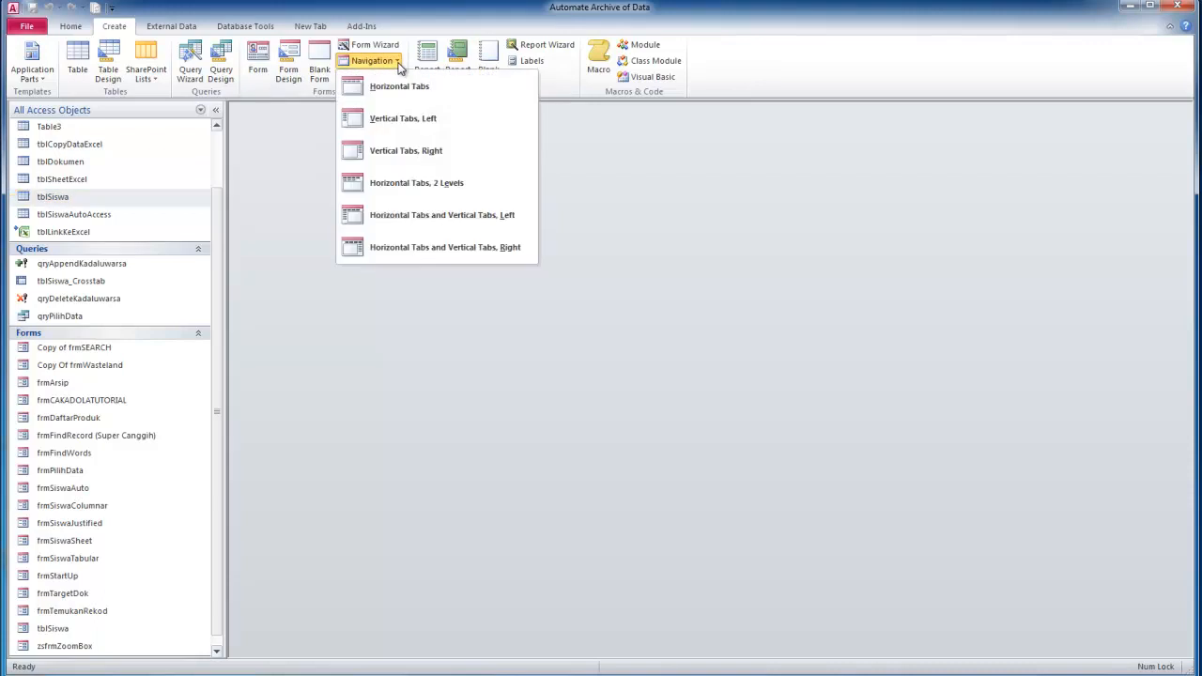
left_click(400, 63)
Create a new Modal Dialog form
left_click(402, 79)
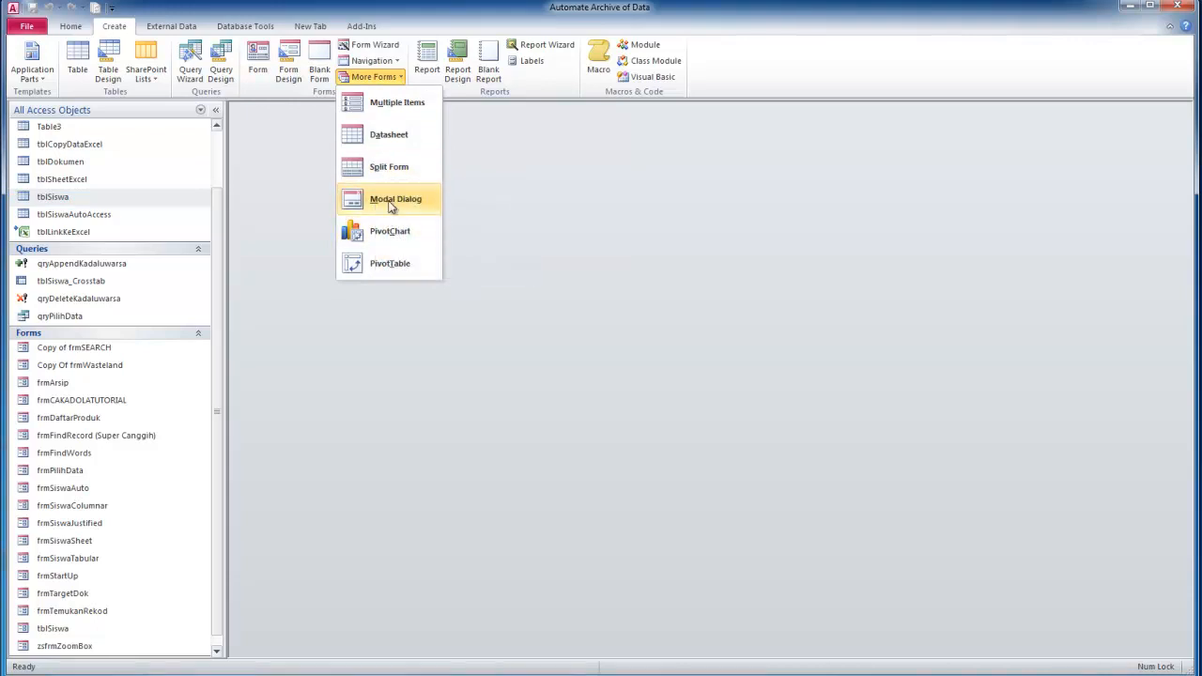
left_click(392, 202)
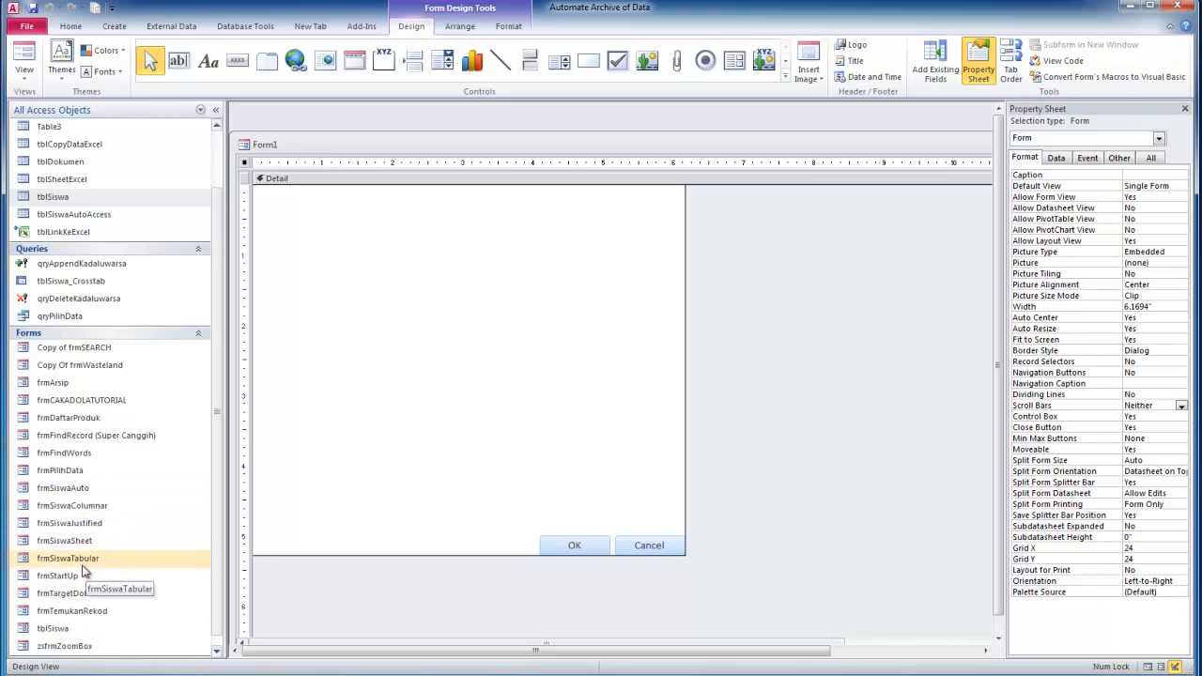
Open the frmTemukanRekod form to examine how a pop-up dialog form behaves, move its window around, and close it
double_click(73, 612)
left_click_drag(696, 155, 677, 246)
left_click(762, 323)
left_click(760, 326)
left_click_drag(774, 245, 760, 215)
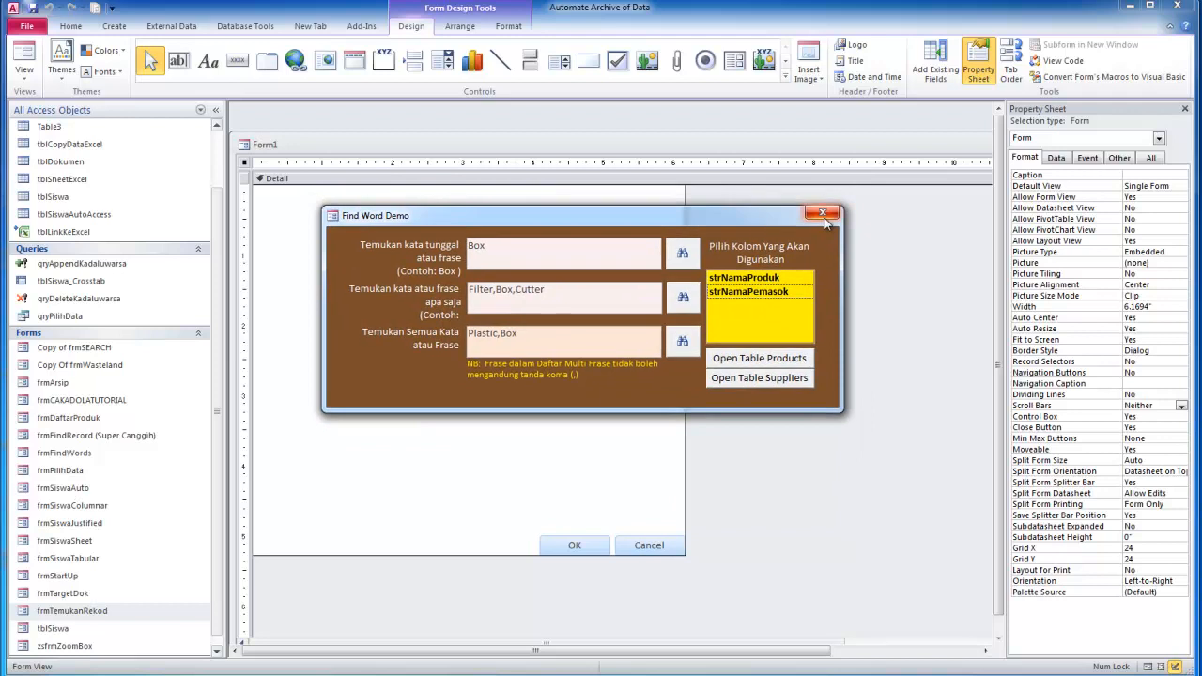
left_click(824, 216)
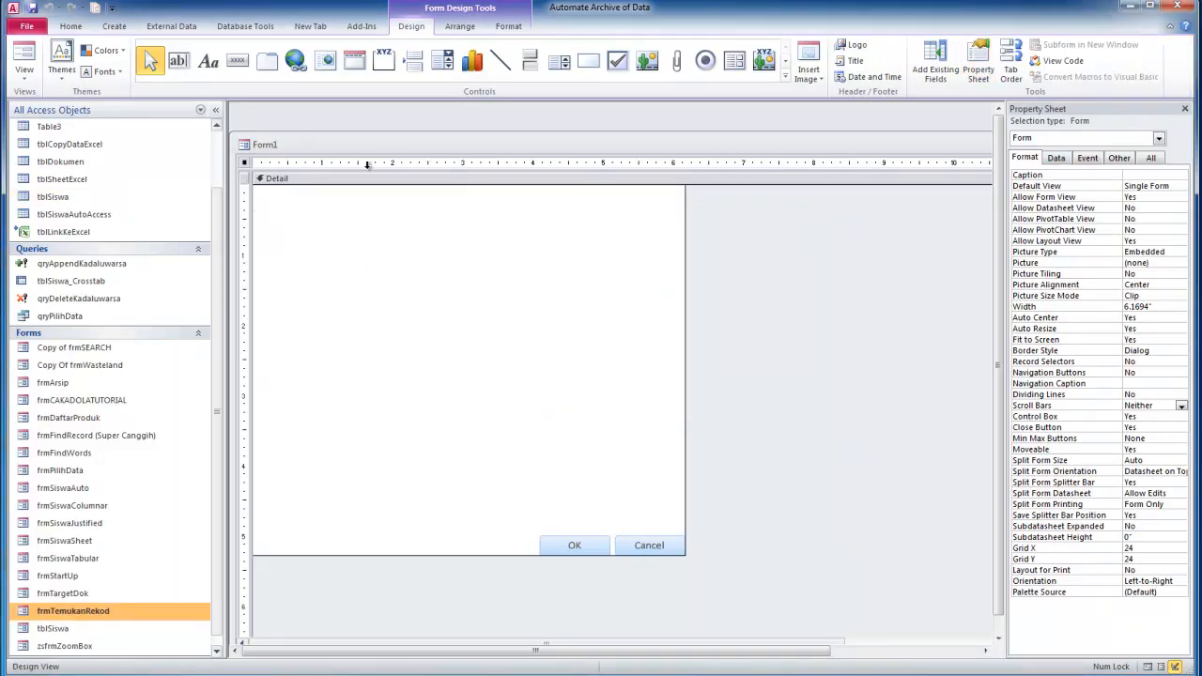
Set the new modal dialog form's Record Source to the tblSiswa table
left_click(244, 165)
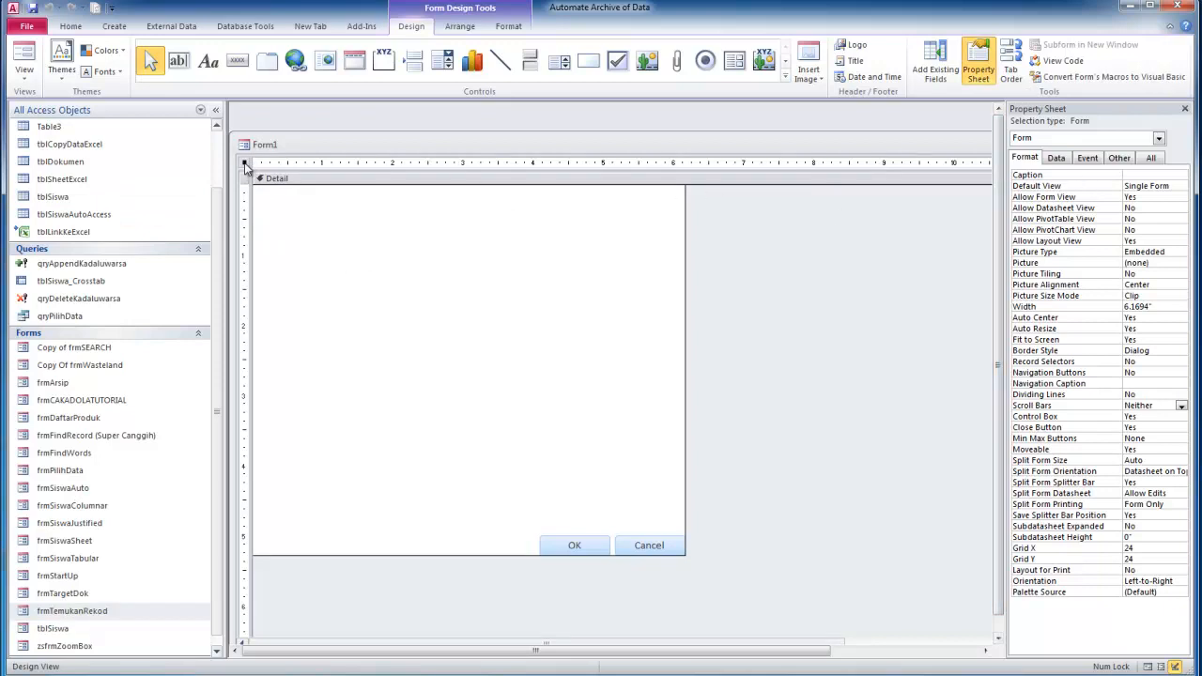
left_click(87, 199)
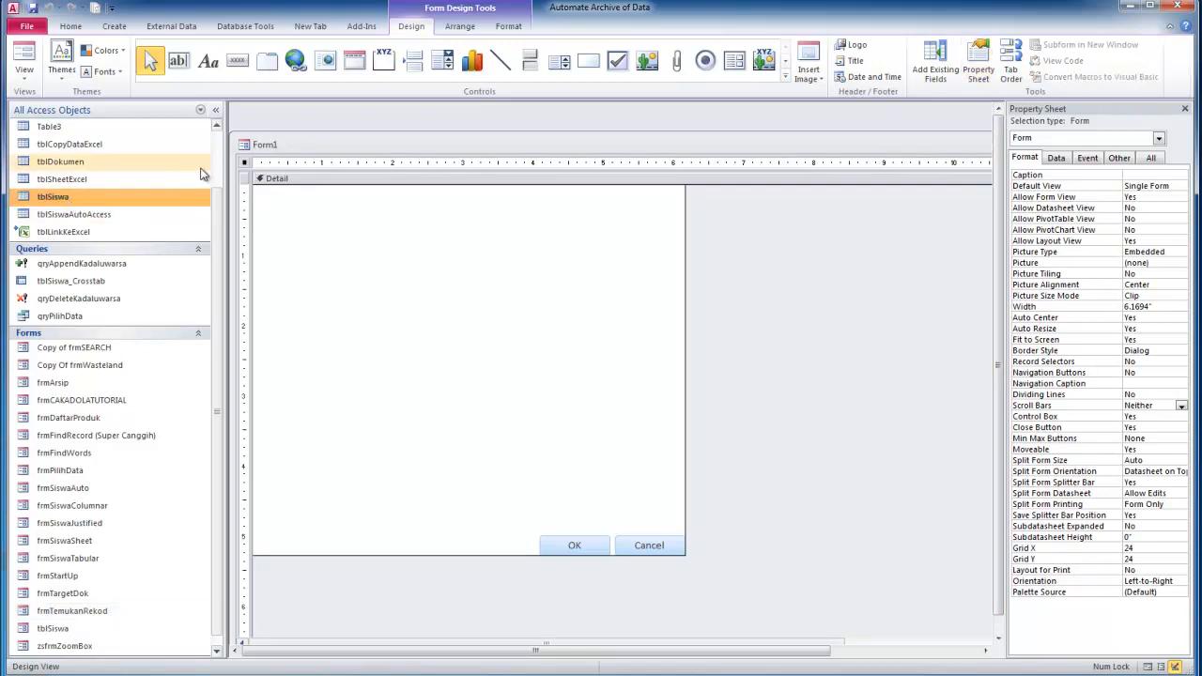
left_click(244, 166)
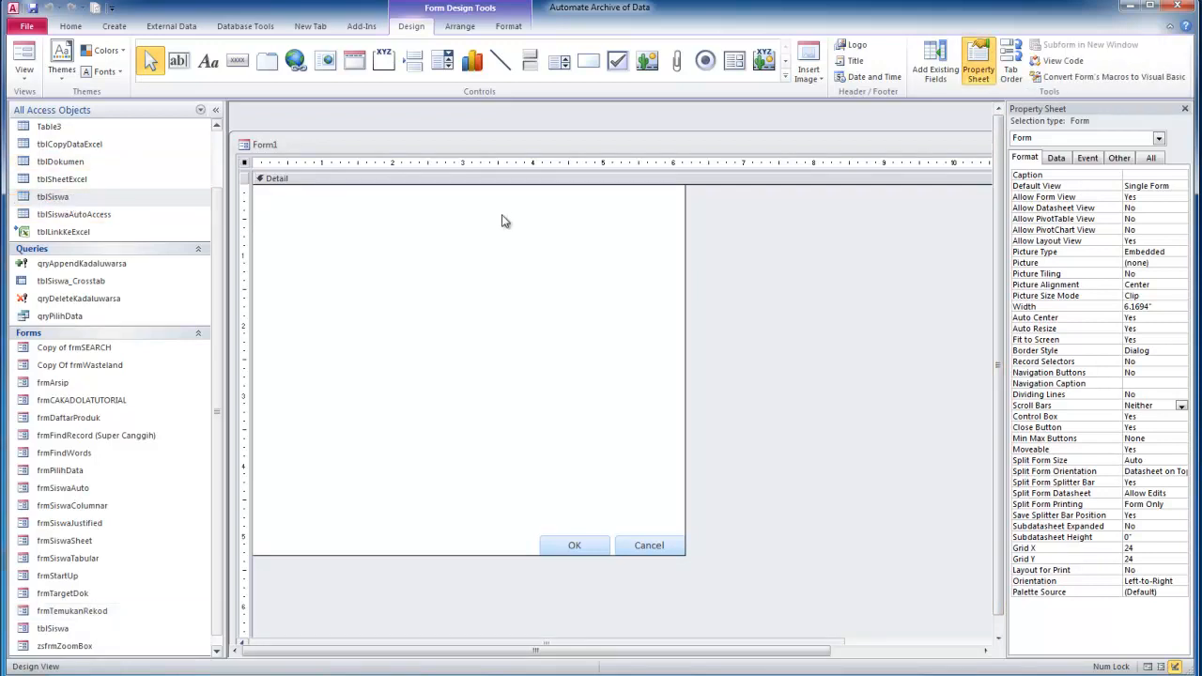
left_click(1057, 159)
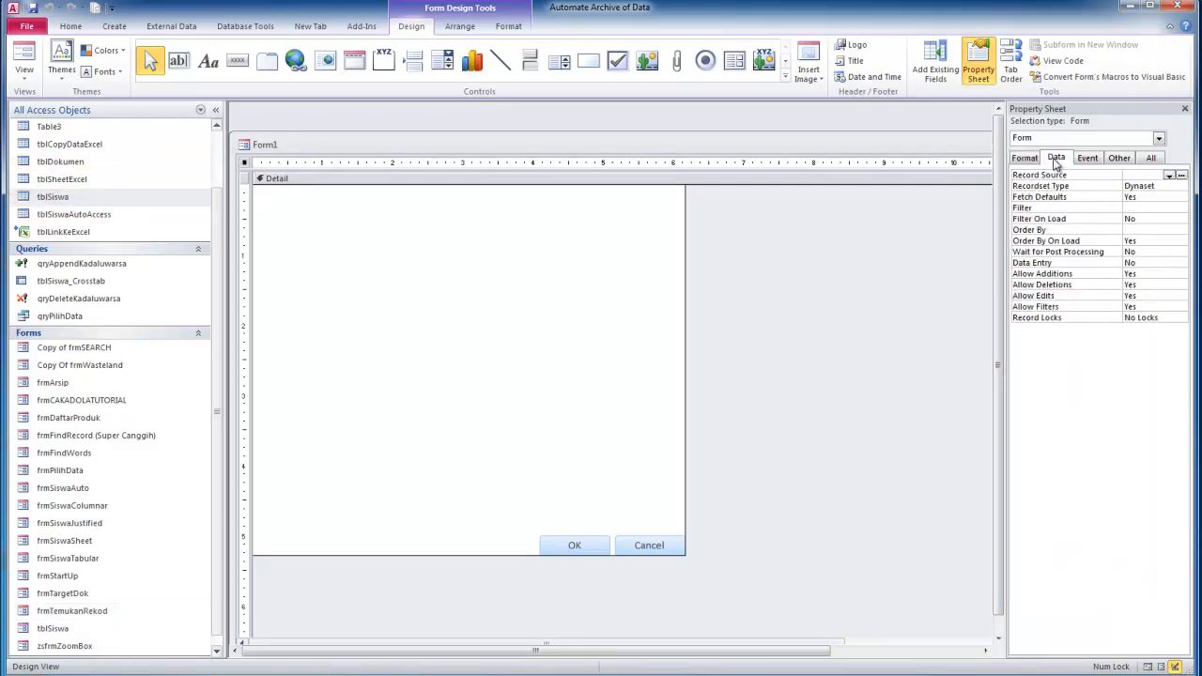
left_click(1170, 176)
left_click_drag(1011, 186, 904, 188)
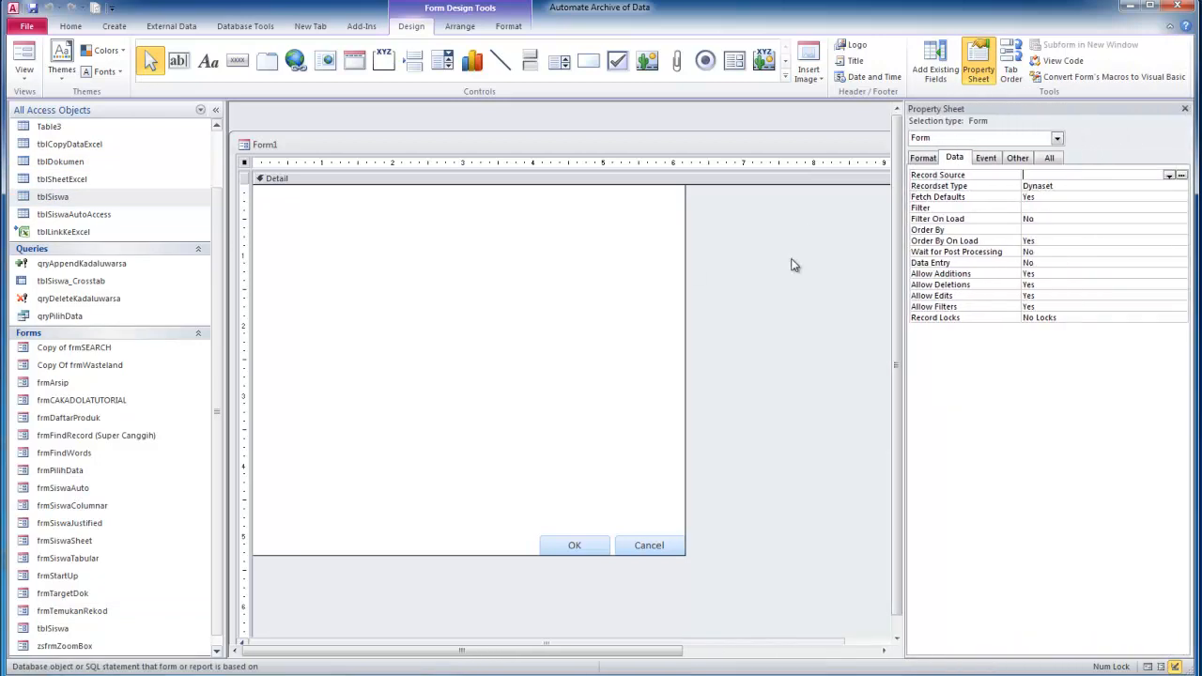
left_click(1170, 177)
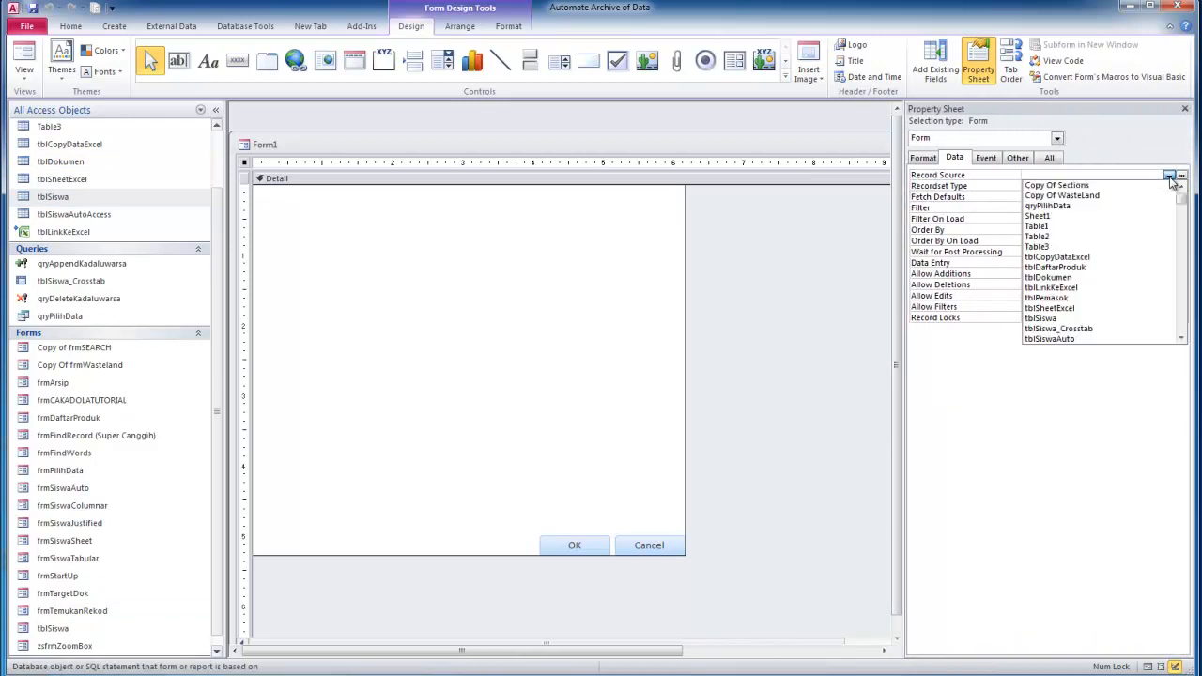
left_click(1073, 321)
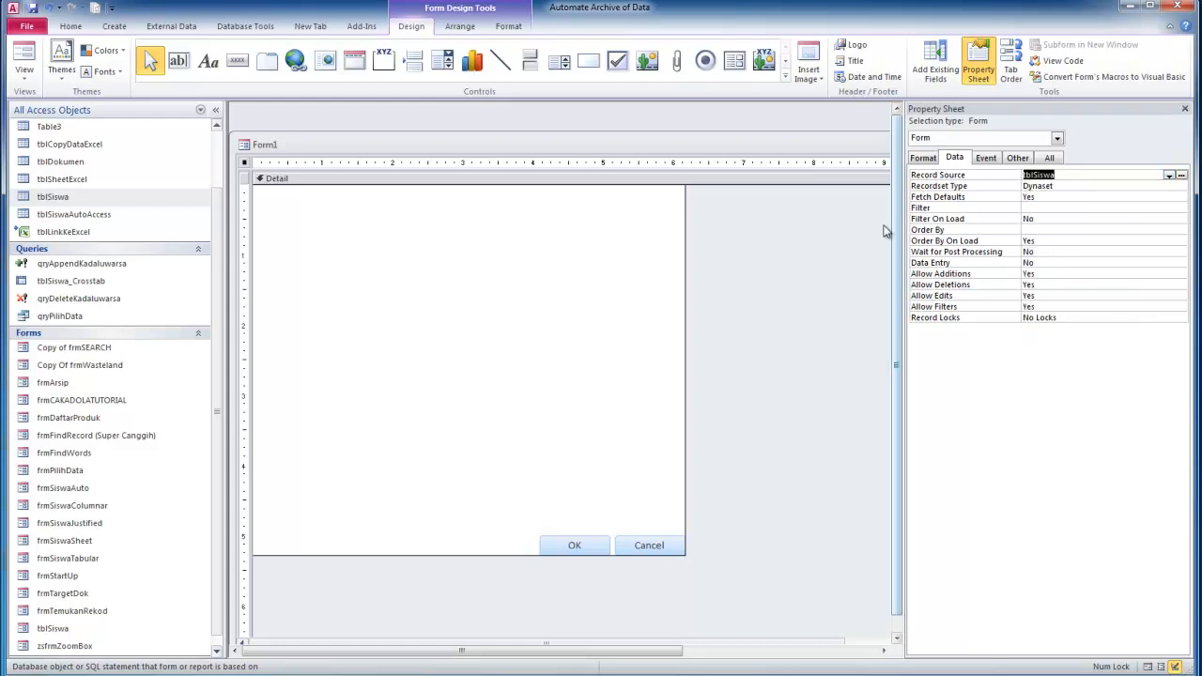
left_click(850, 219)
left_click(1078, 176)
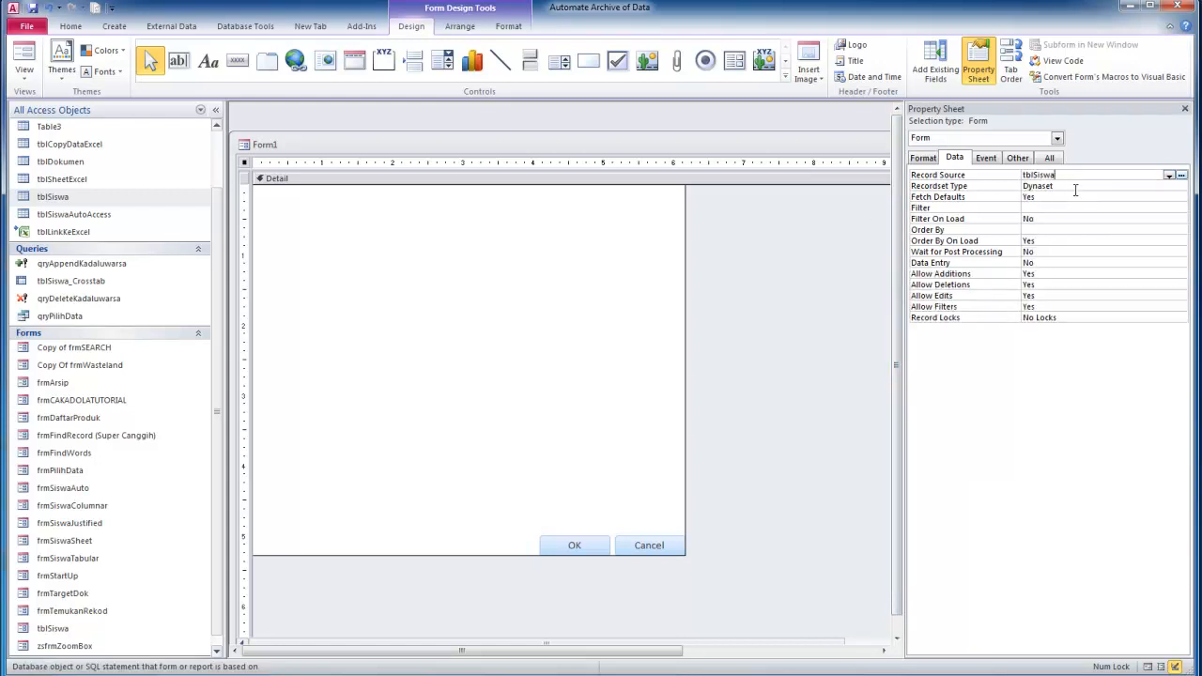
Add the existing fields numNmrUrut through dtmTglLahir to the Detail section of the dialog form
left_click(945, 83)
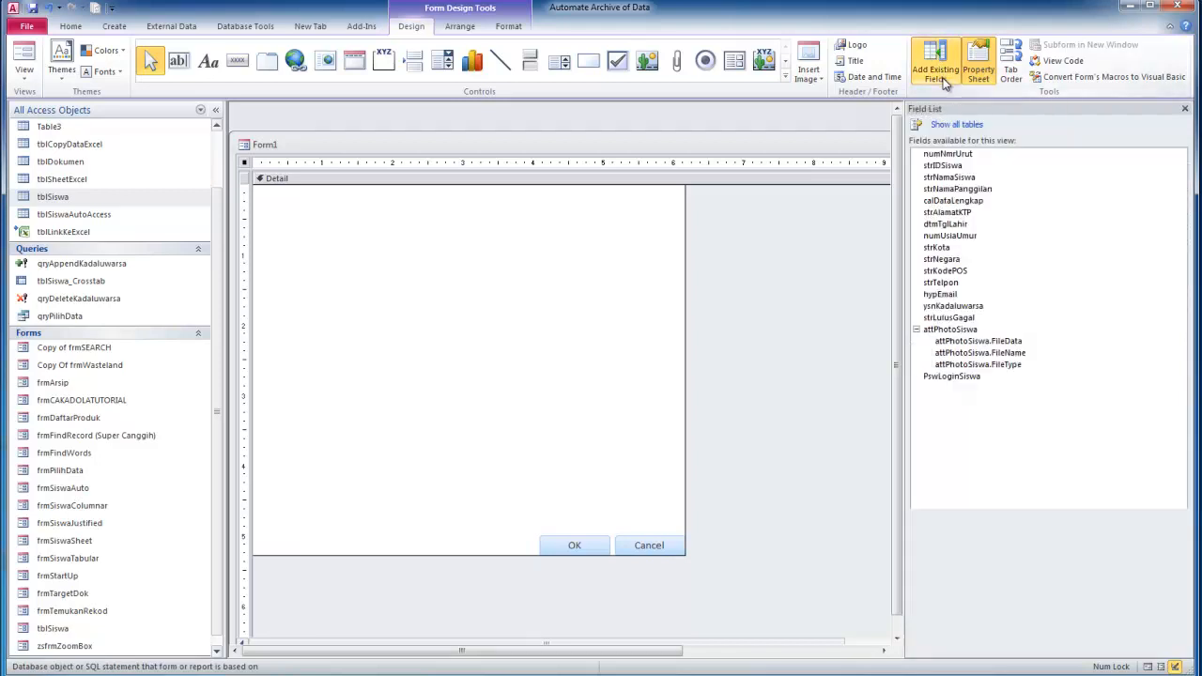
left_click(949, 158)
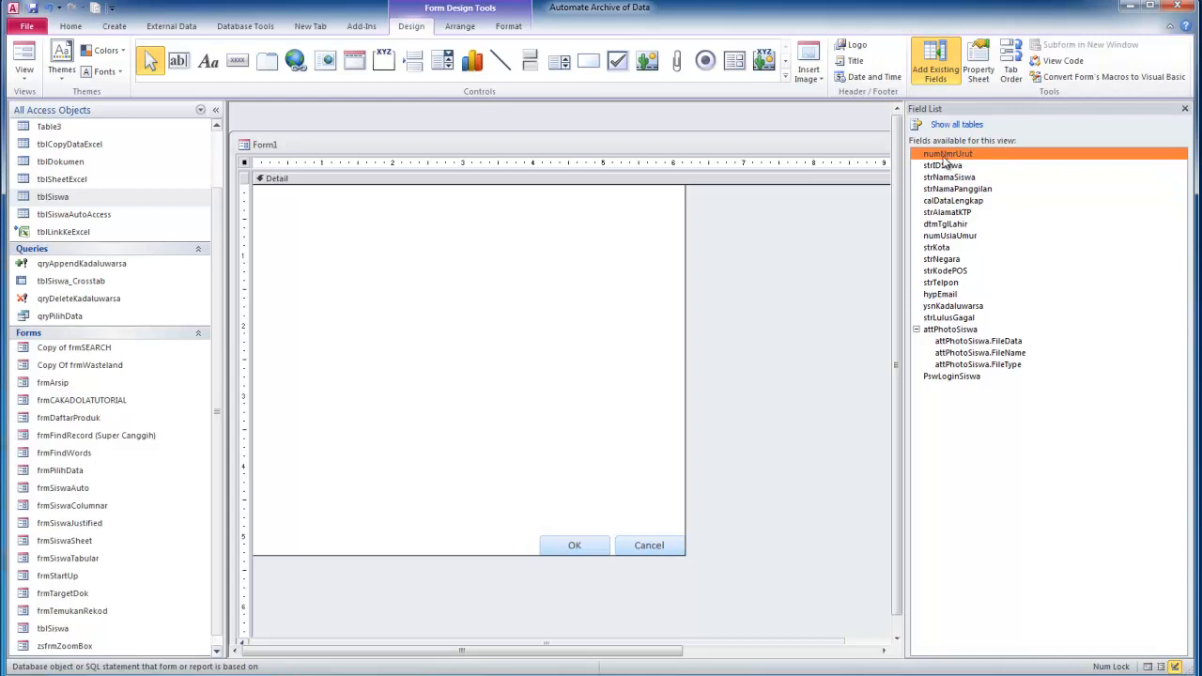
left_click_drag(945, 172, 940, 225)
left_click_drag(947, 152, 403, 235)
left_click_drag(458, 223, 403, 334)
left_click_drag(461, 237, 400, 363)
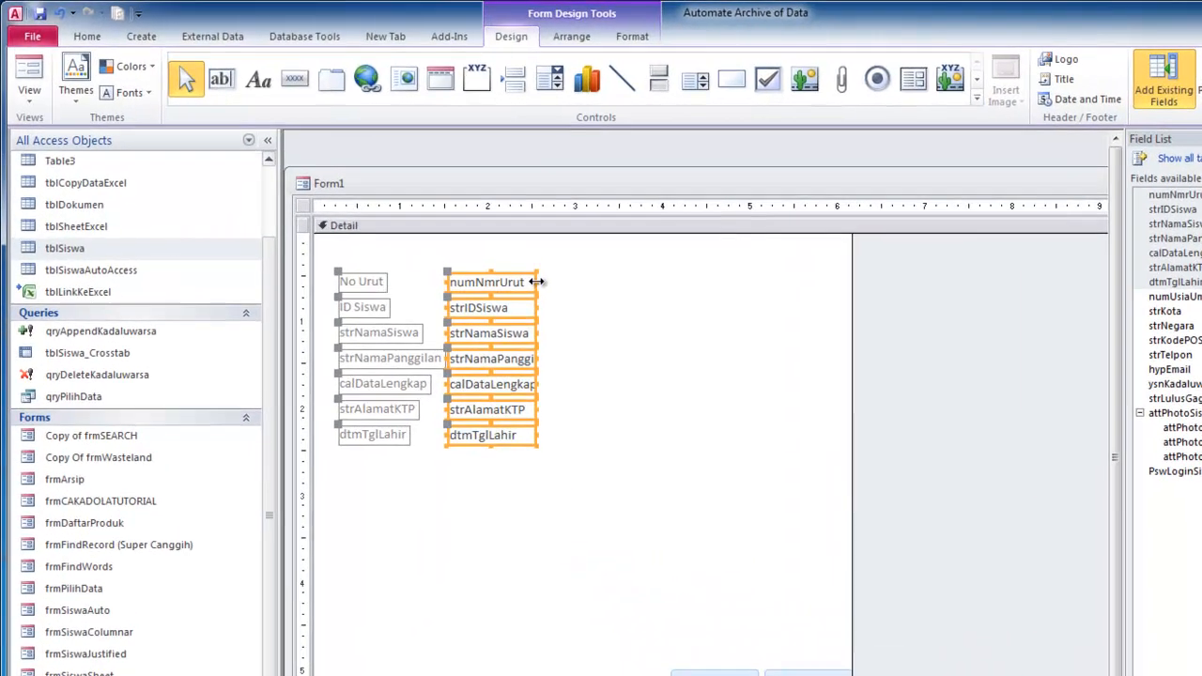
Widen the seven field text boxes to about 1.9 inches and move them with their labels closer to the form's middle
left_click_drag(537, 282, 617, 282)
left_click_drag(555, 390, 585, 444)
left_click(430, 291)
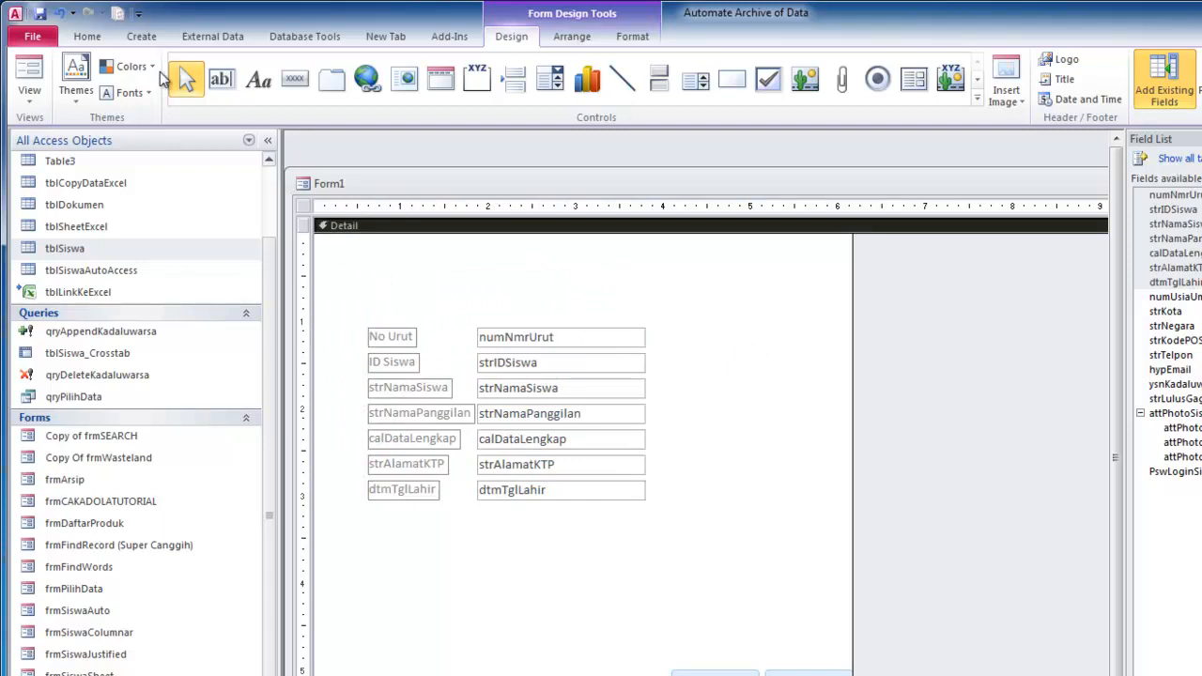
Save the form under the name frmSiswaPopUp
left_click(39, 14)
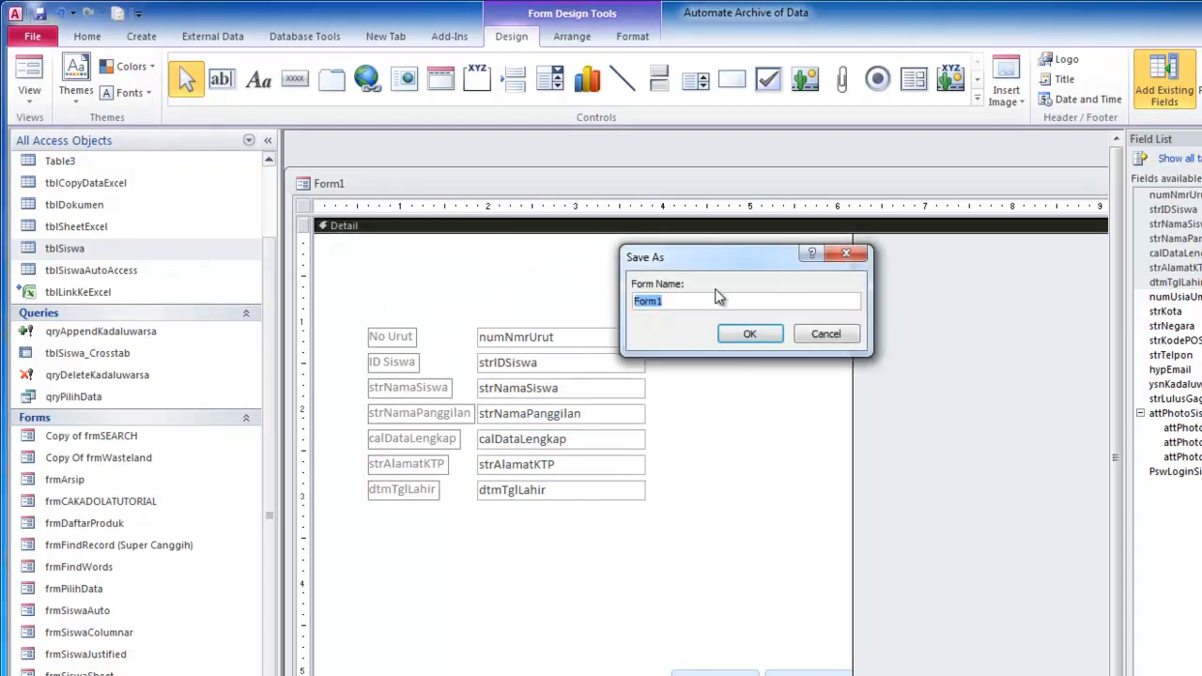
type("frmSiswaPopUp")
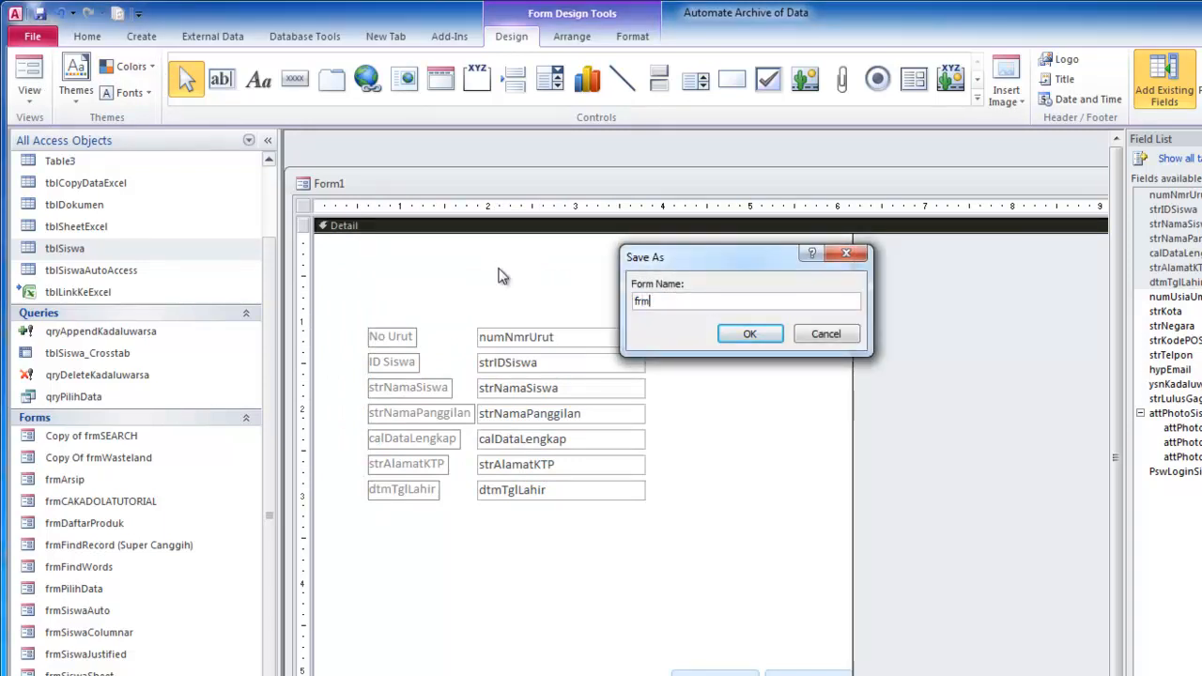
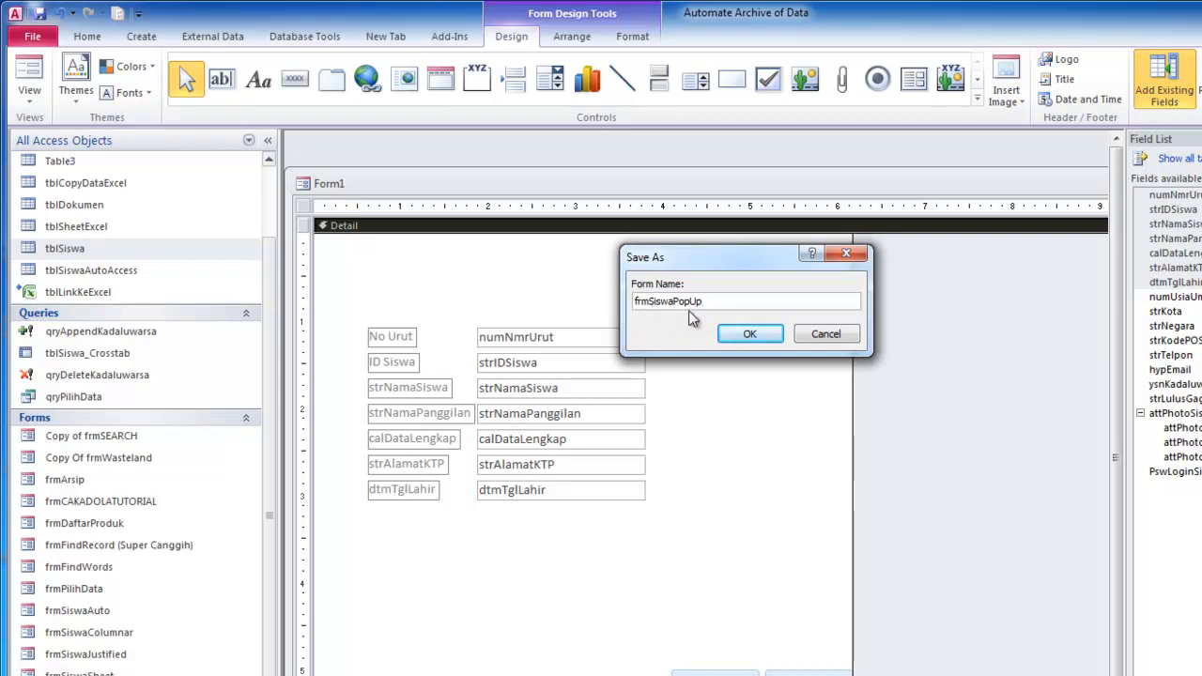
left_click(754, 338)
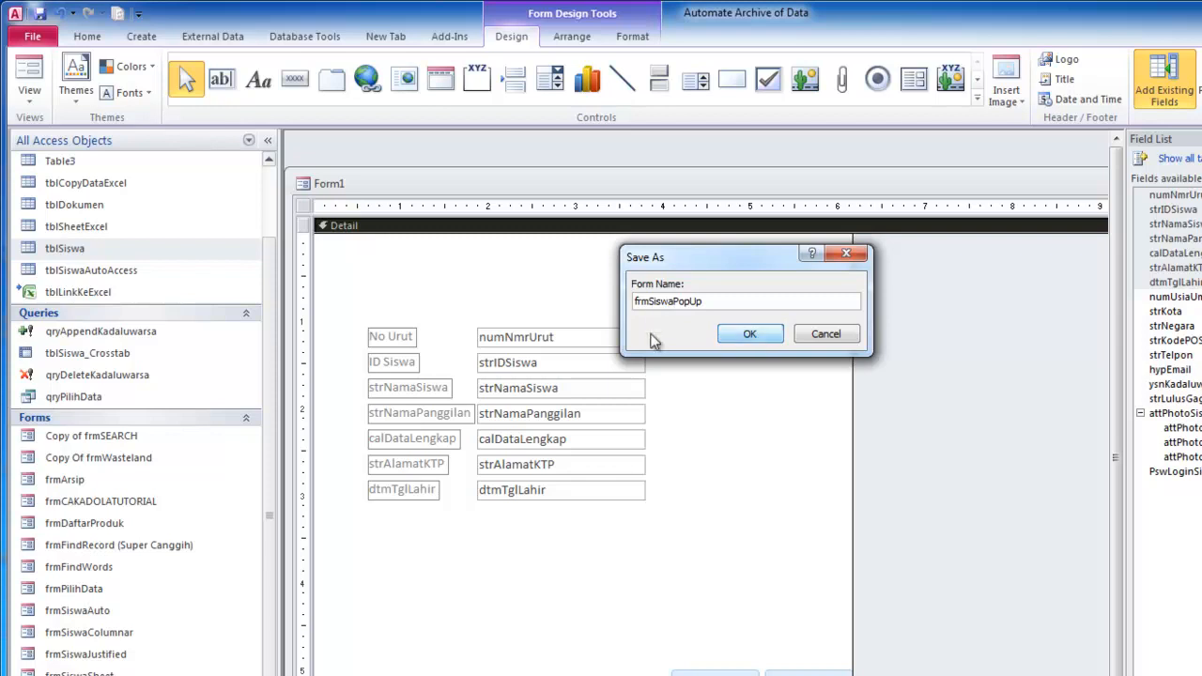
left_click(751, 334)
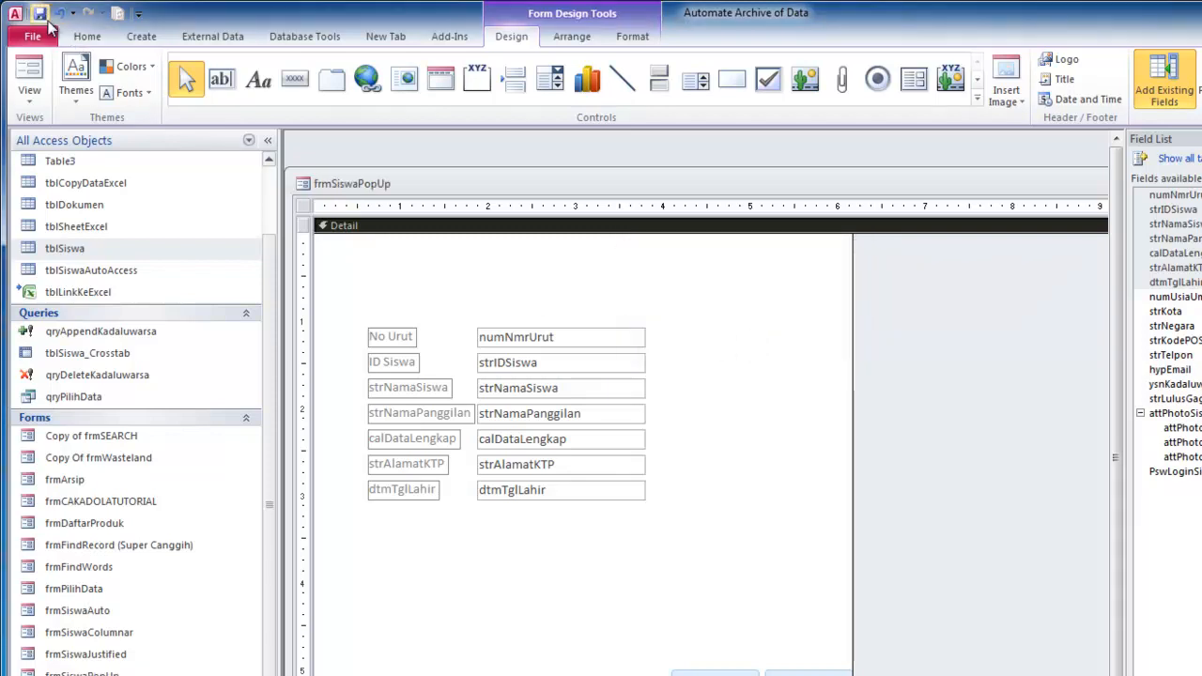
View frmSiswaPopUp in Form View and test dismissing it with OK, and reopen it to test its Cancel button
right_click(628, 323)
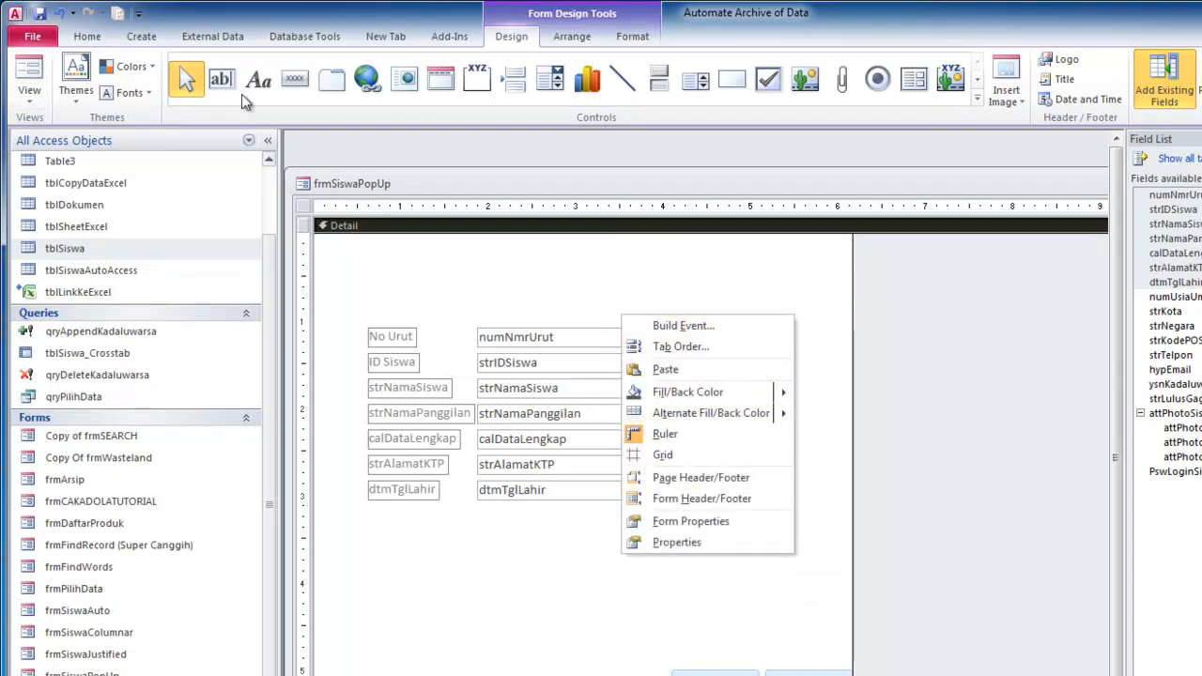
left_click(29, 79)
left_click_drag(533, 171, 657, 158)
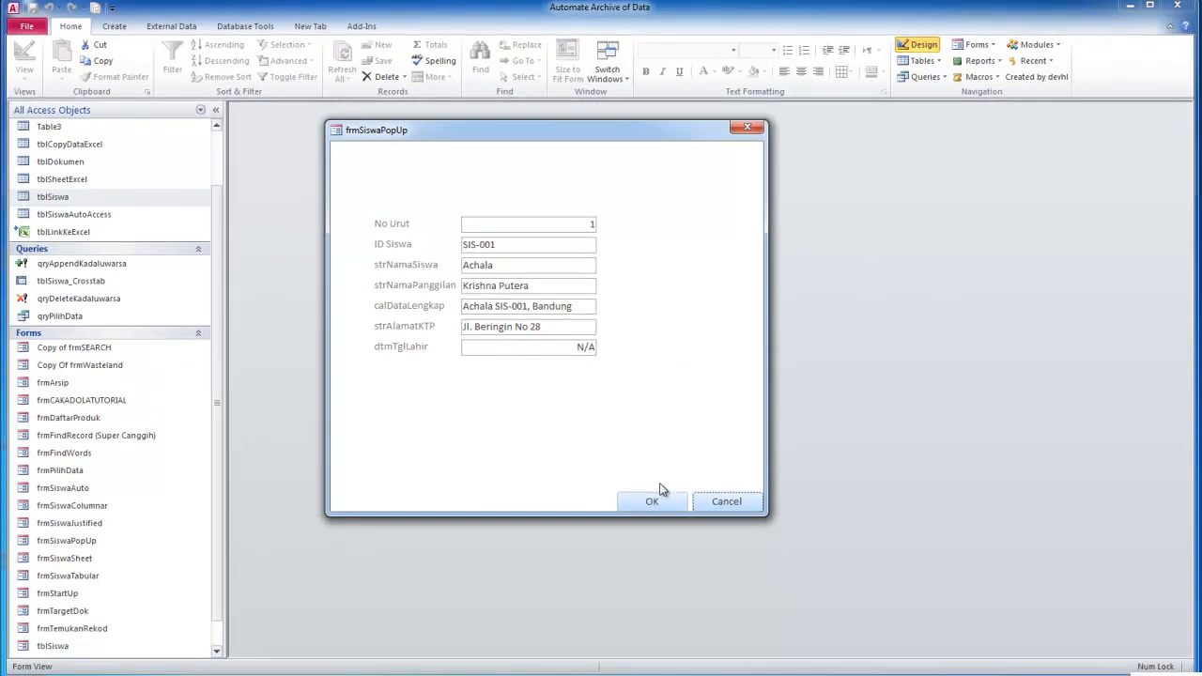
left_click(650, 499)
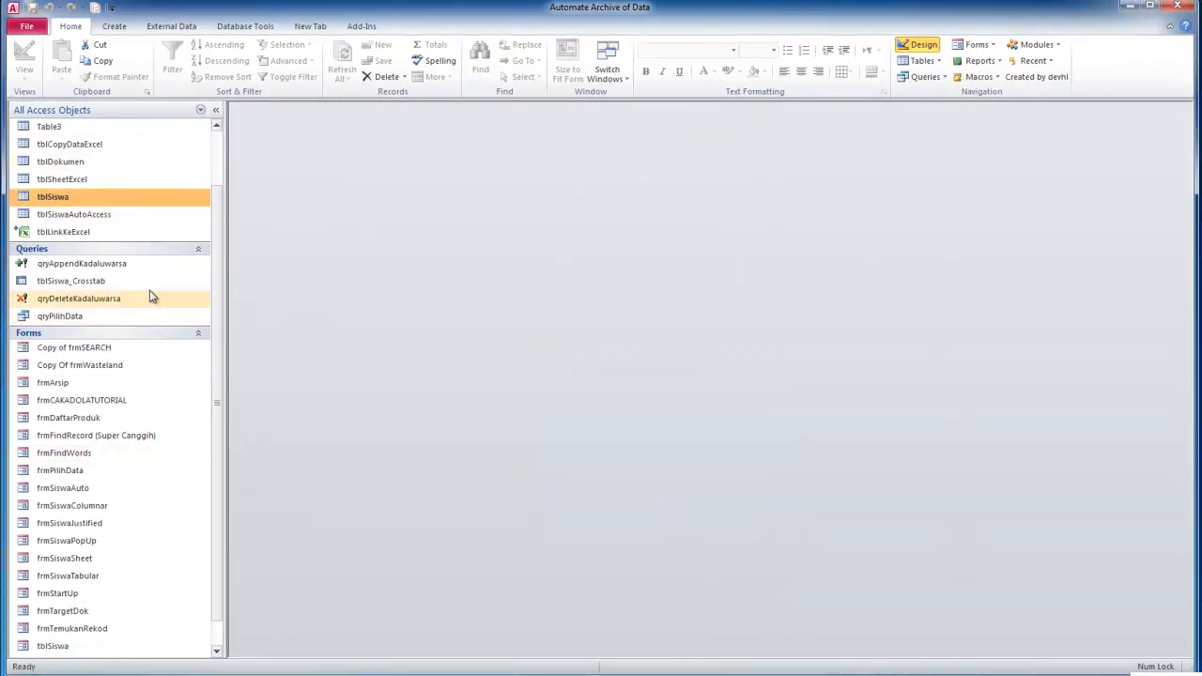
double_click(77, 541)
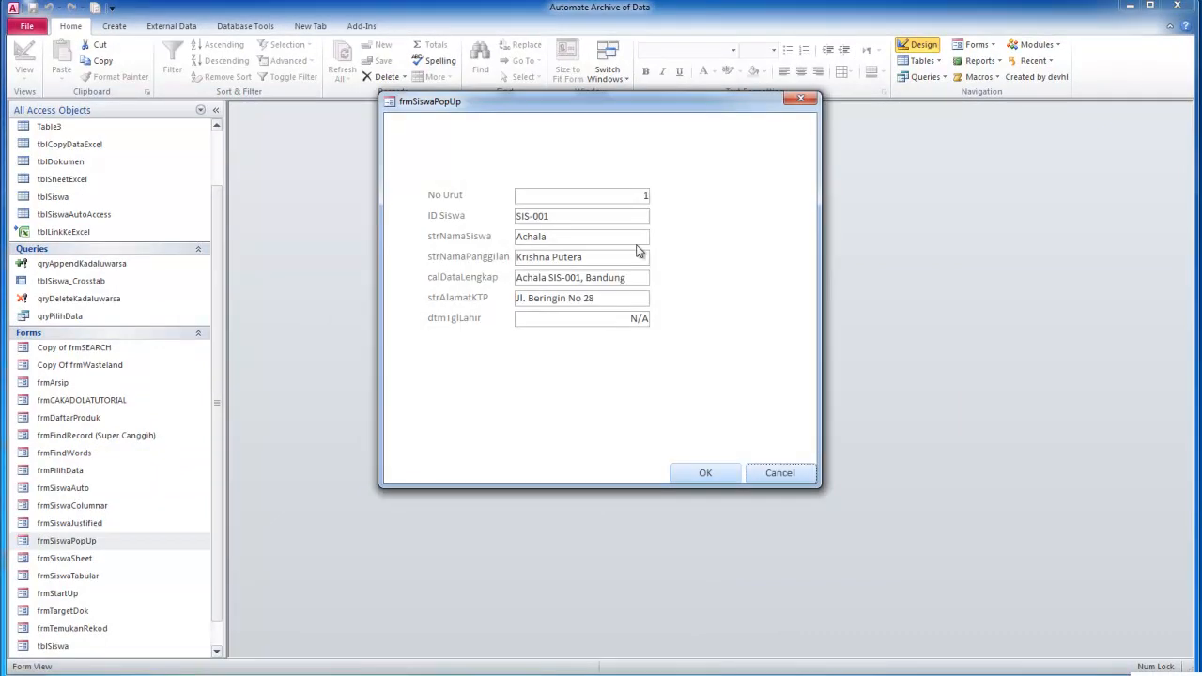
left_click(779, 472)
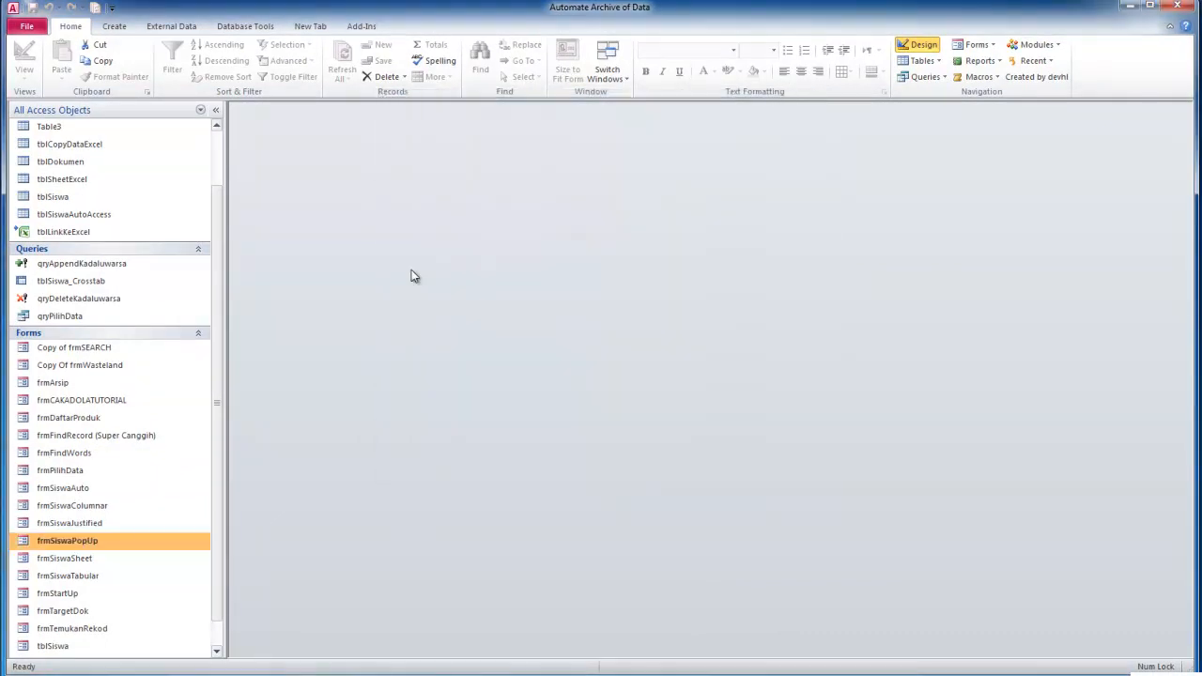
Reopen frmSiswaPopUp, switch it to Design View and left-align the contents of its seven field text boxes
right_click(80, 540)
left_click(108, 558)
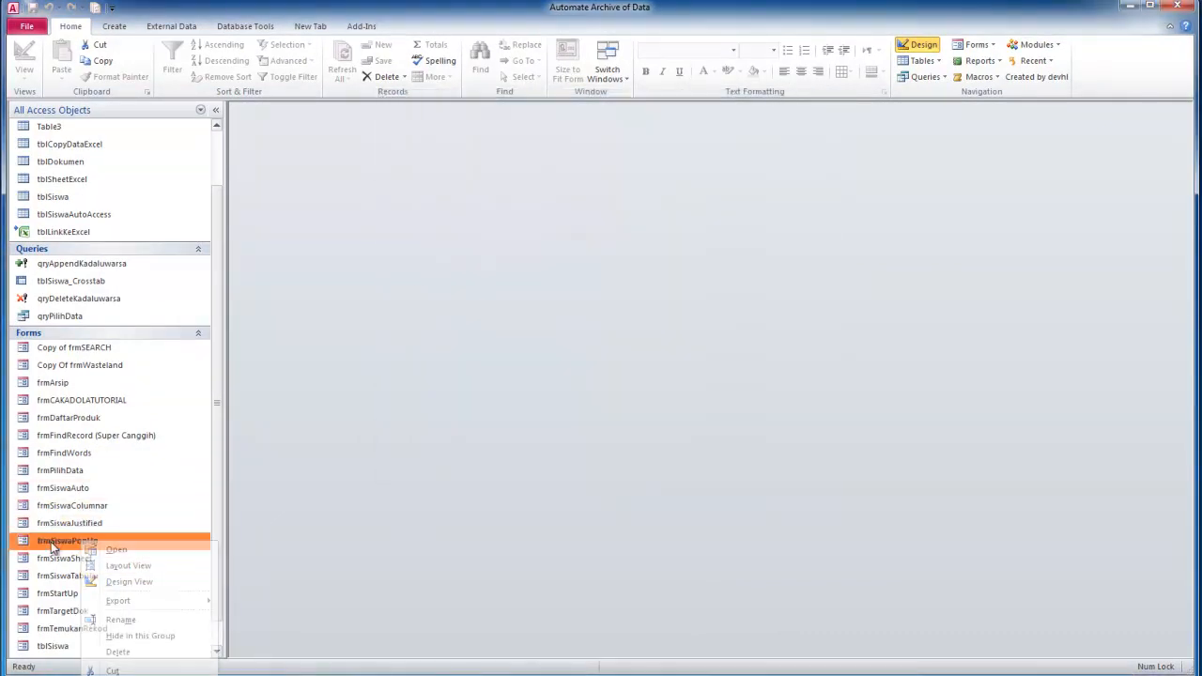
left_click_drag(529, 114, 503, 163)
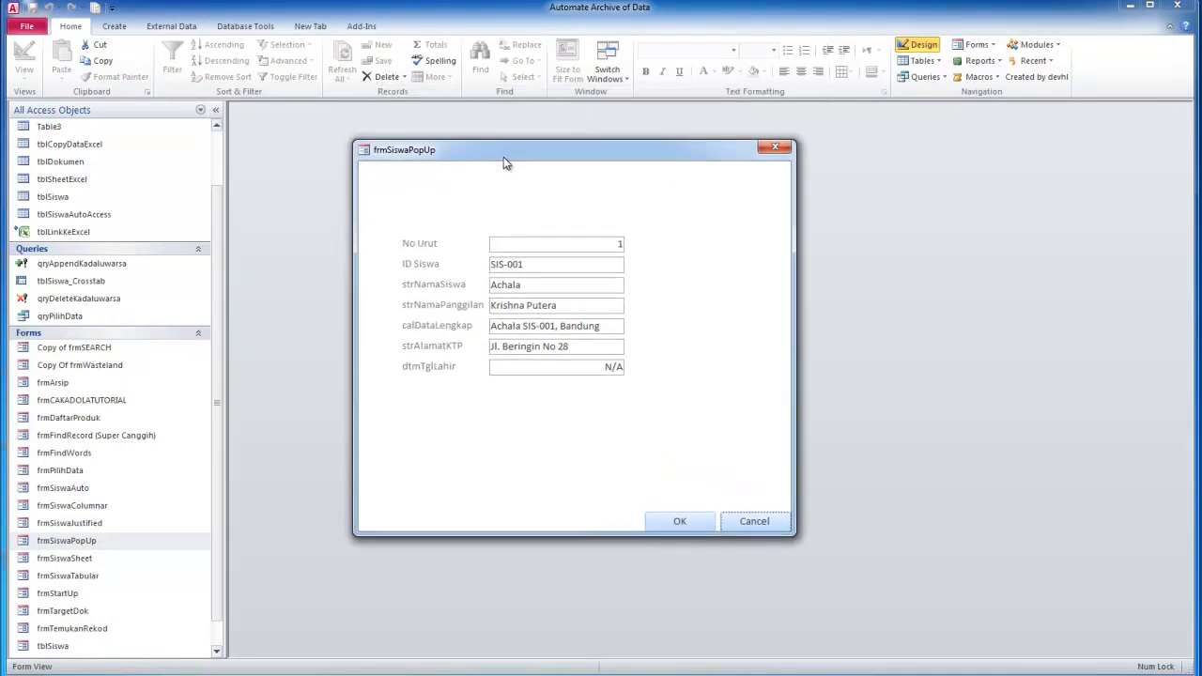
right_click(532, 193)
left_click(655, 204)
right_click(547, 181)
left_click(565, 226)
left_click_drag(658, 271, 585, 419)
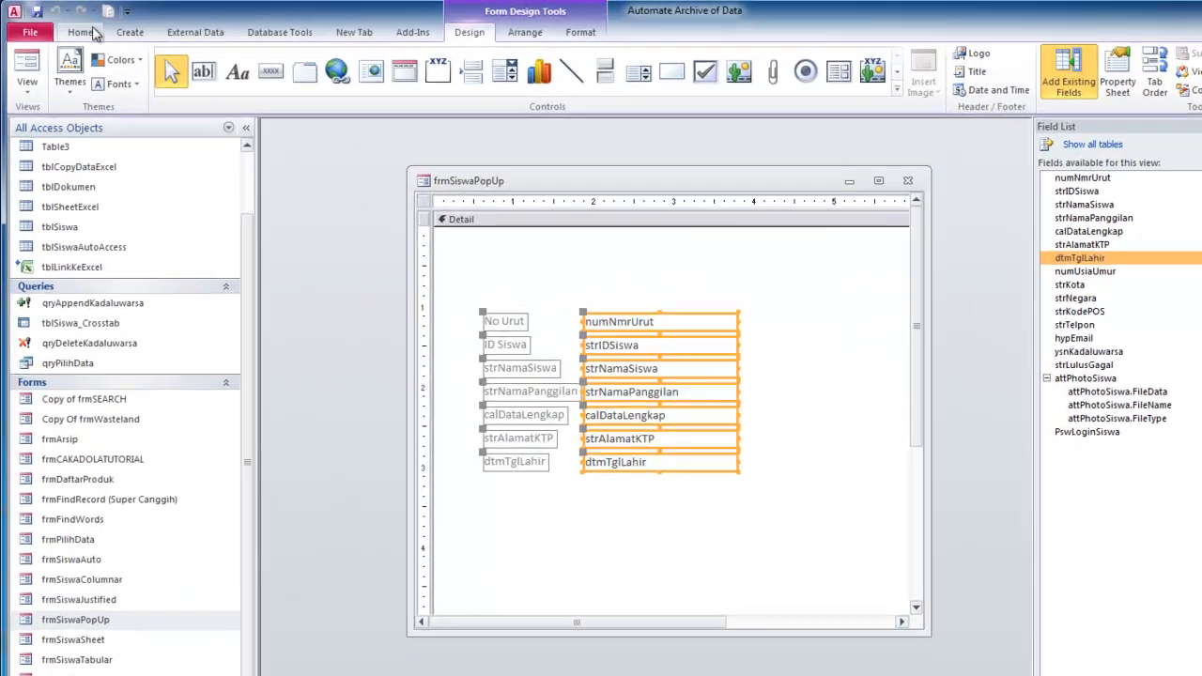
left_click(81, 32)
left_click(968, 95)
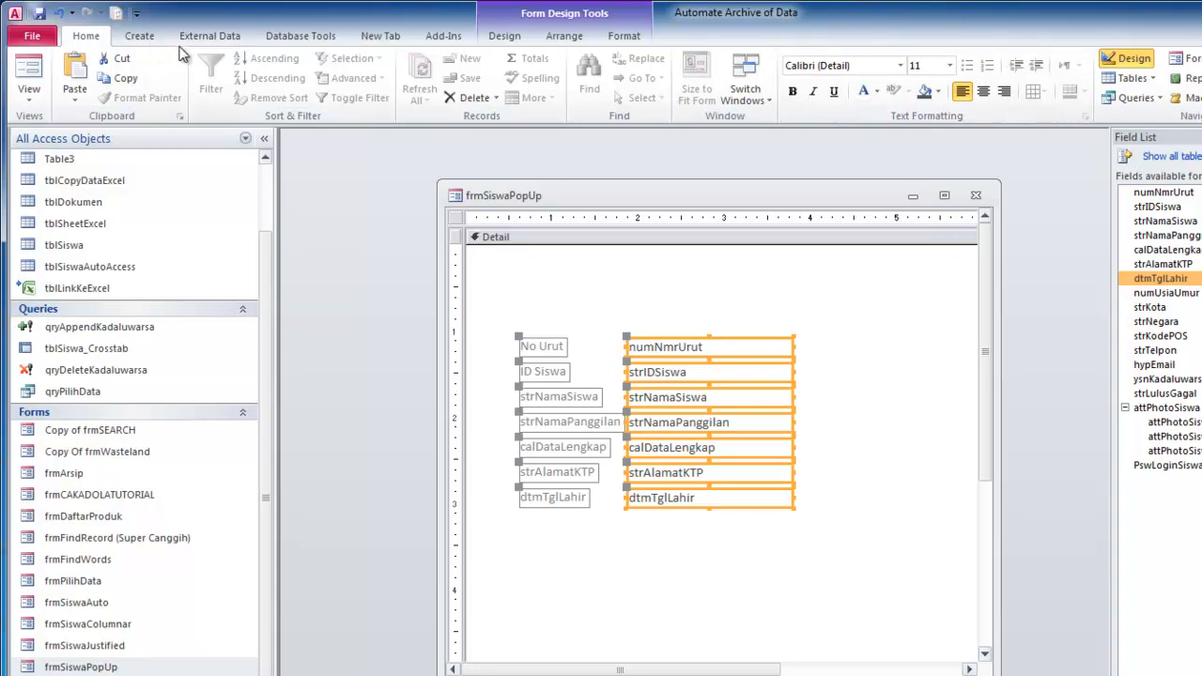
Check the text boxes' alignment in Form View, return frmSiswaPopUp to Design View and reposition its window
left_click(31, 65)
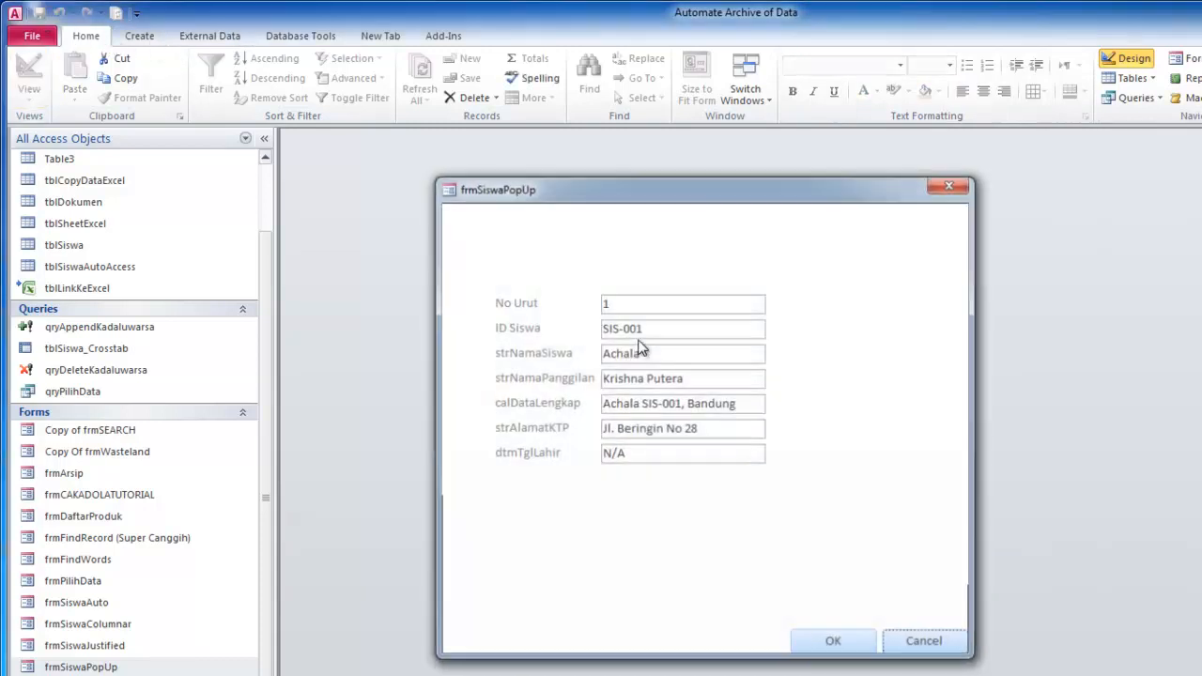
double_click(648, 353)
left_click(636, 328)
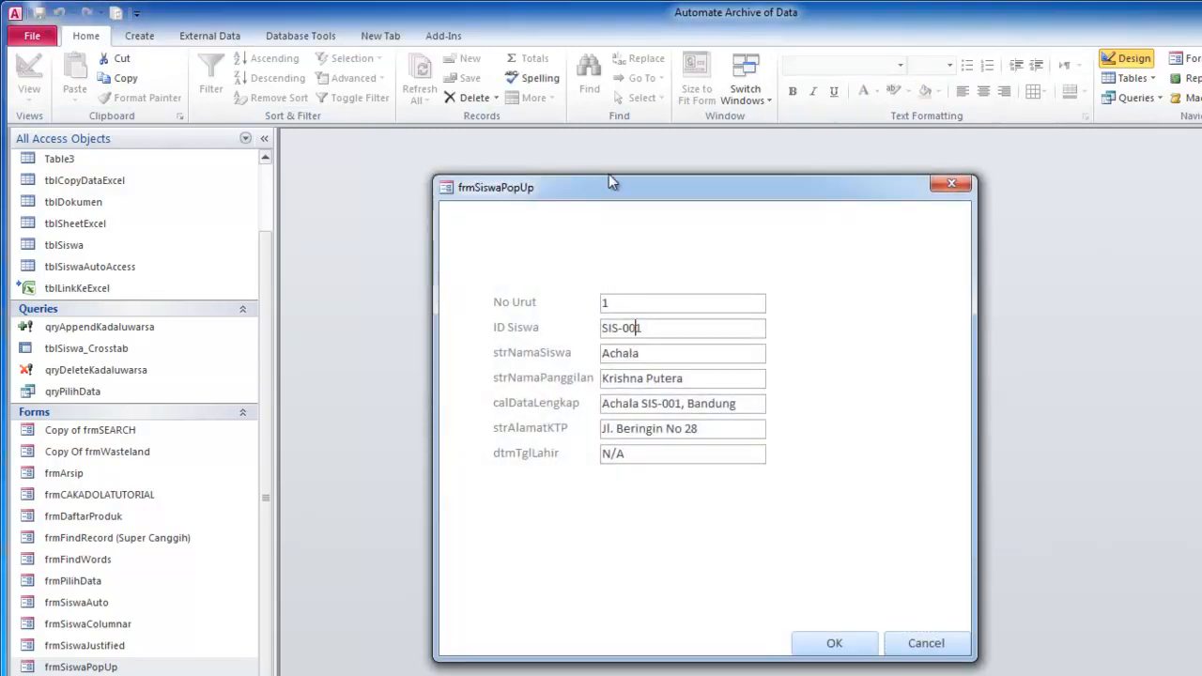
right_click(685, 238)
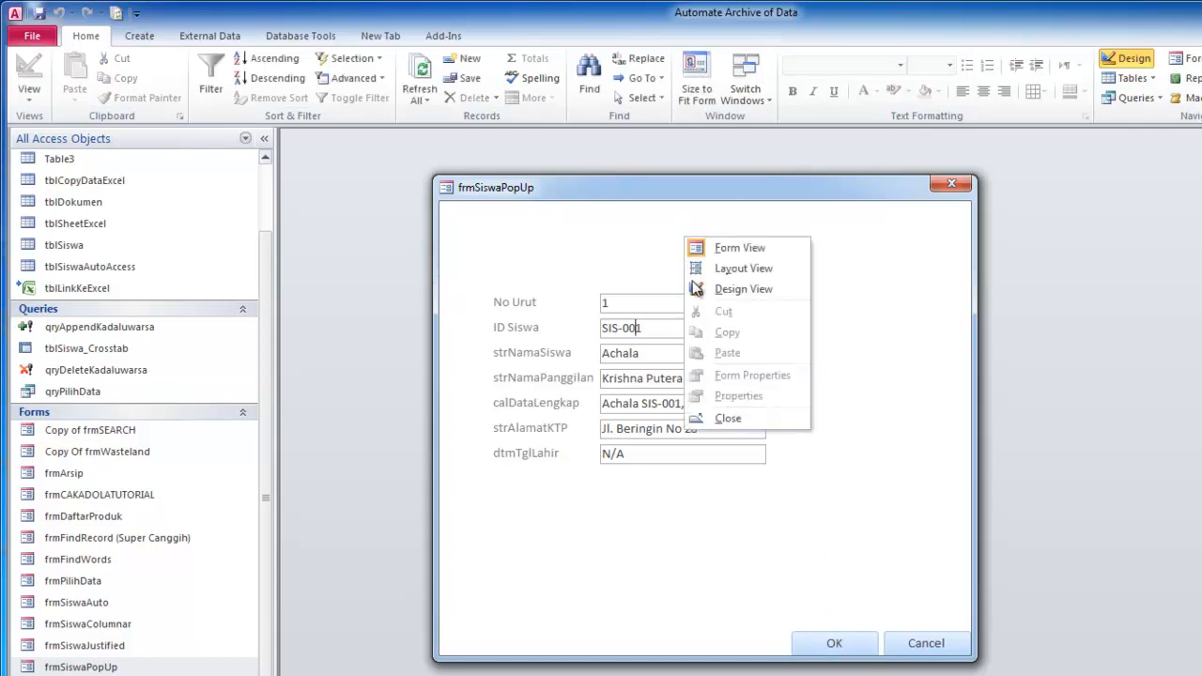
left_click(707, 294)
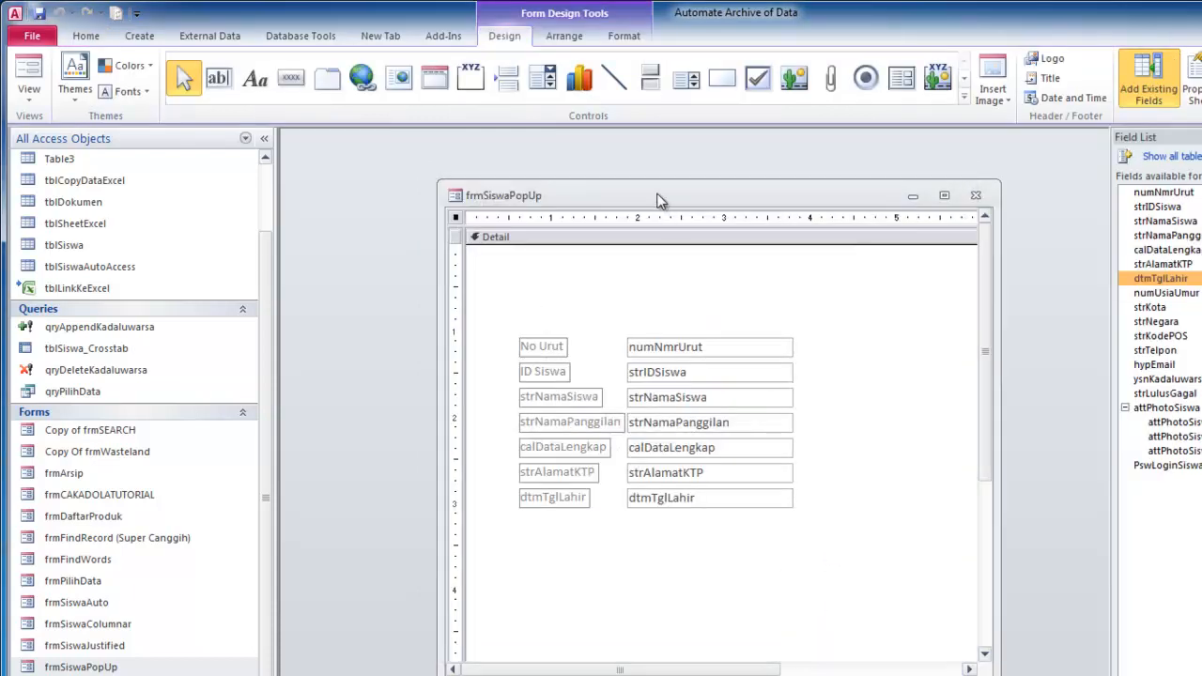
left_click_drag(662, 200, 577, 157)
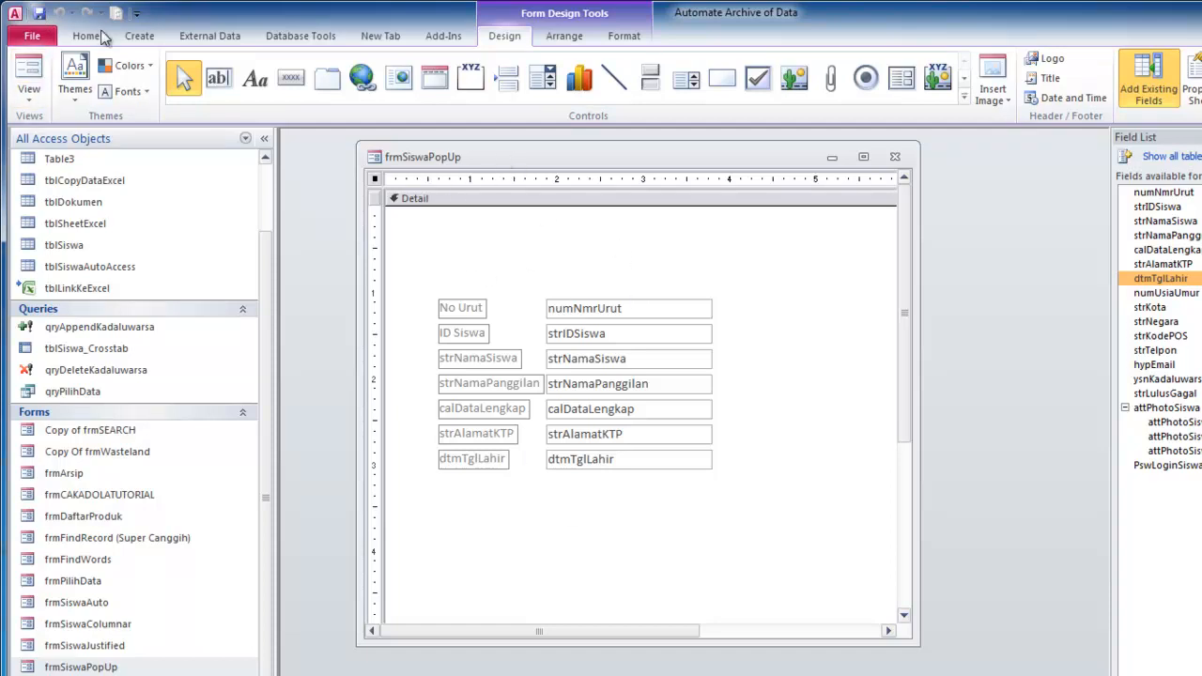
View frmSiswaPopUp in Form View, test moving its pop-up window, and return the form to Design View
left_click(28, 80)
left_click_drag(841, 152, 865, 205)
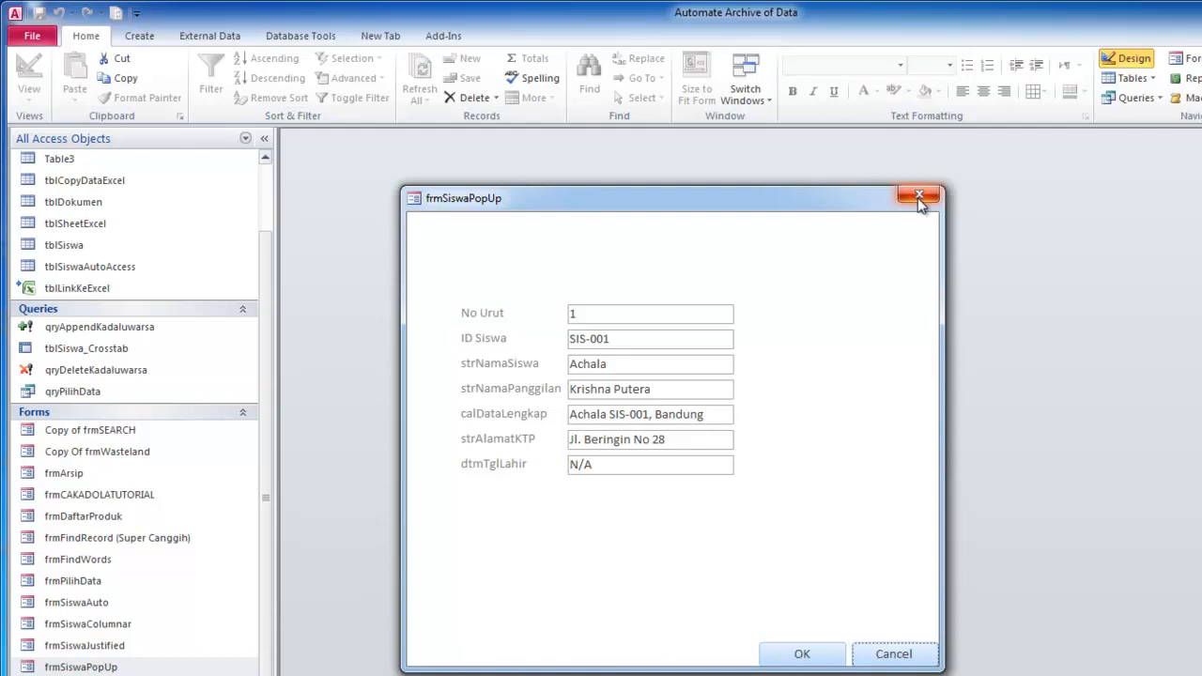
right_click(732, 237)
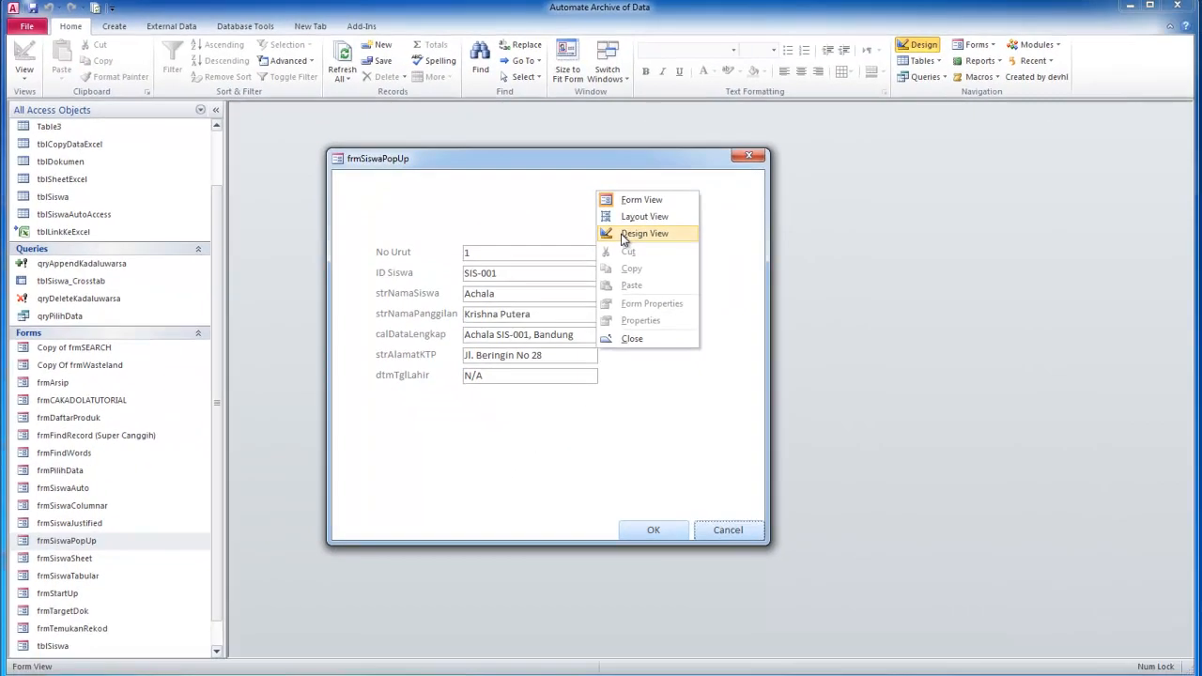
left_click(623, 237)
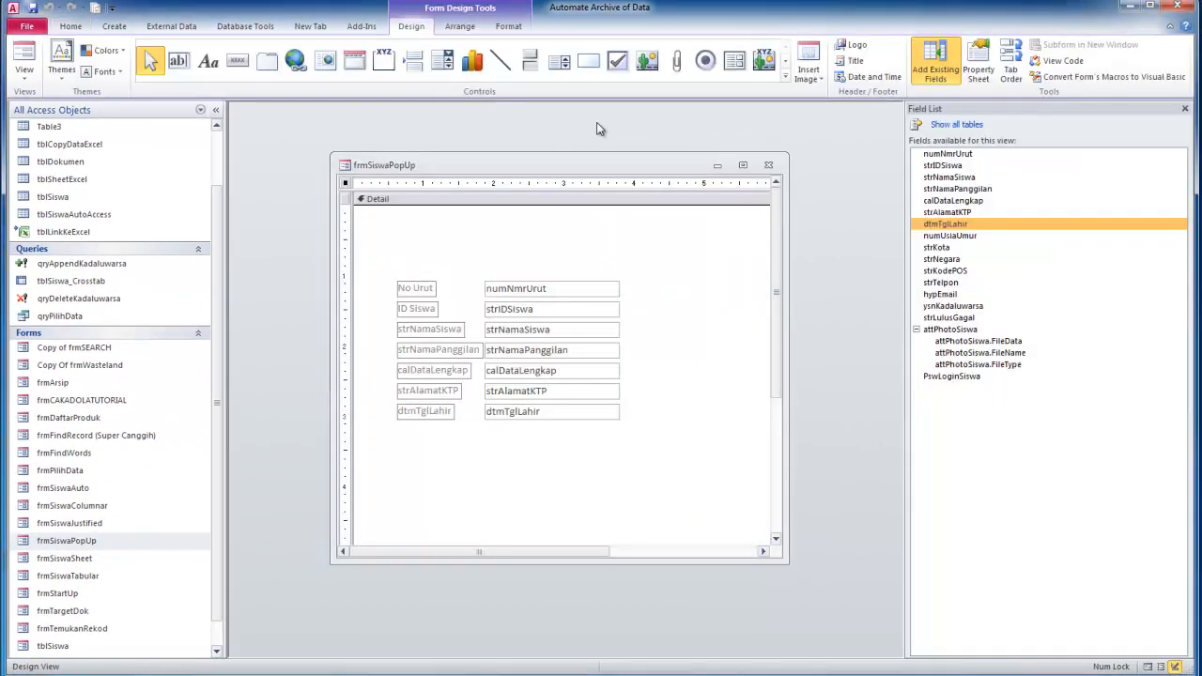
Open the form-level properties of frmSiswaPopUp and set Record Selectors to Yes
double_click(345, 184)
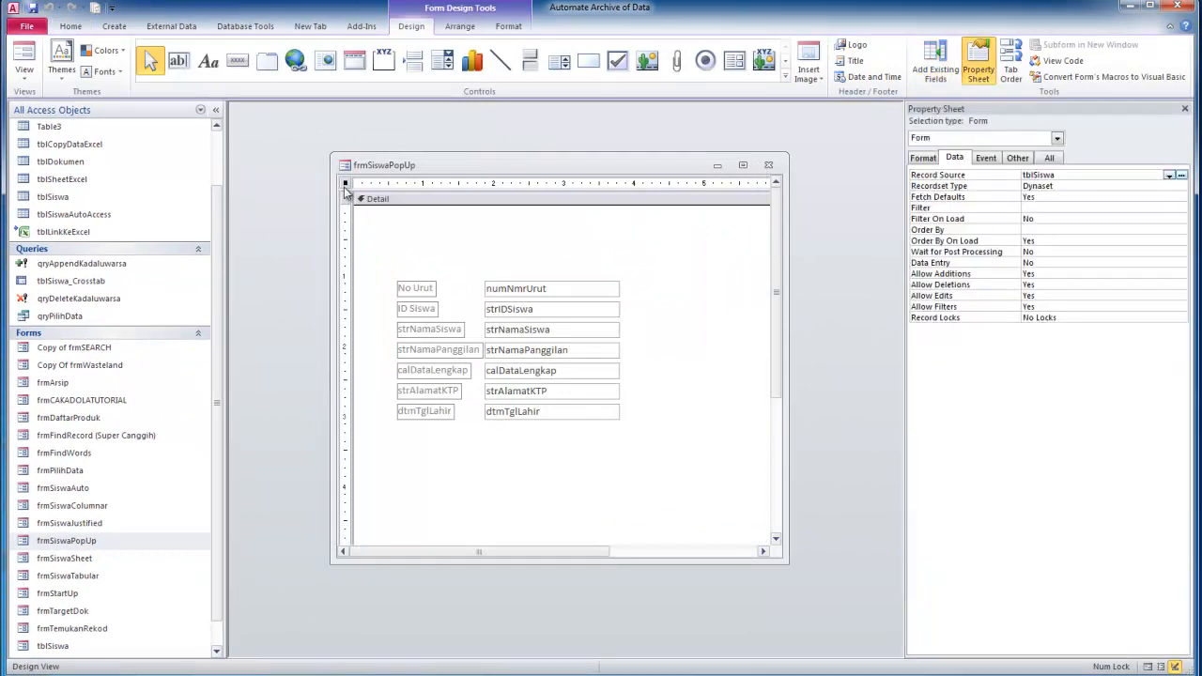
left_click(396, 227)
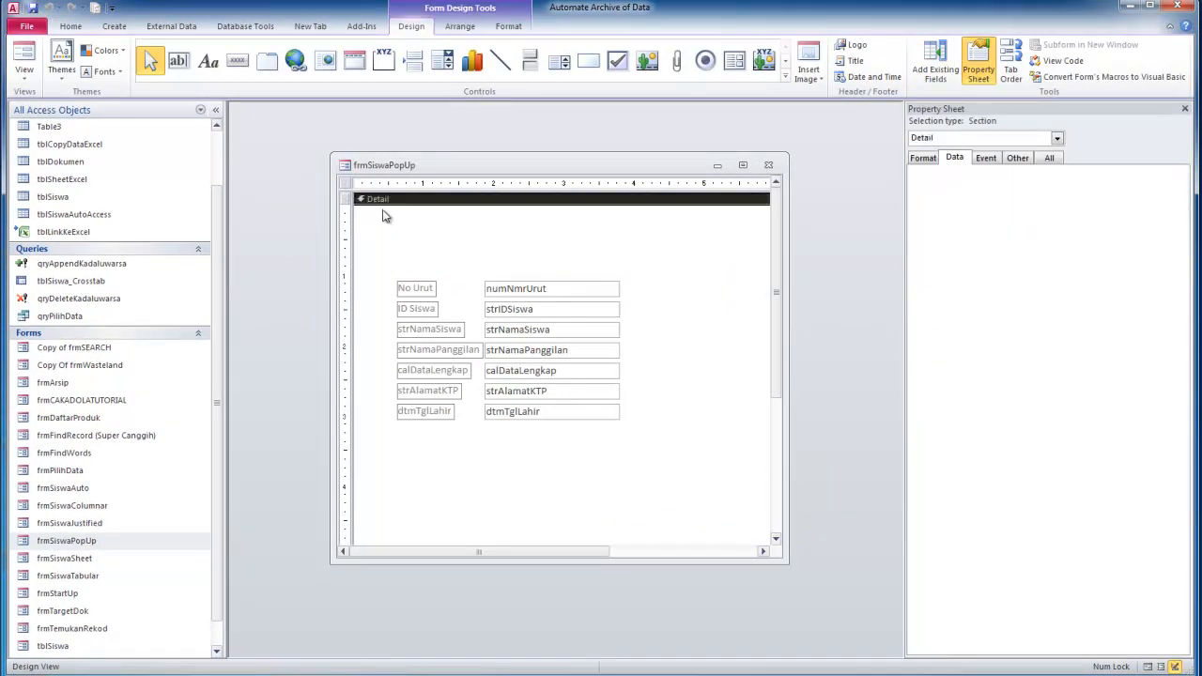
left_click(346, 184)
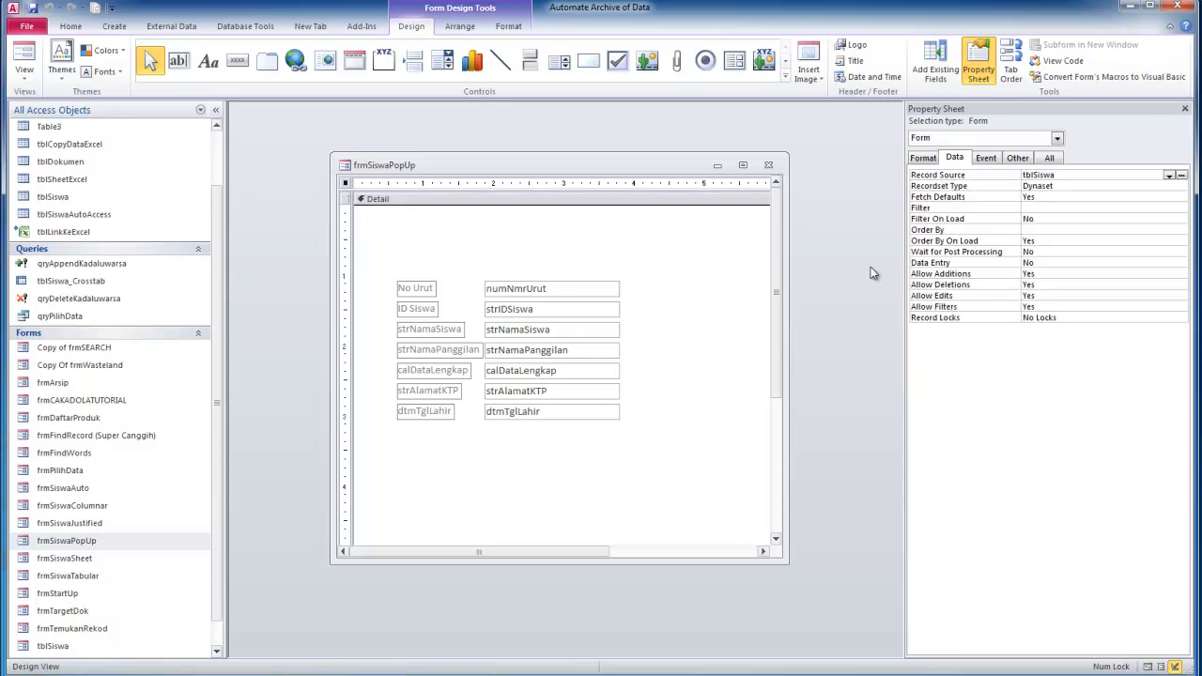
left_click(924, 159)
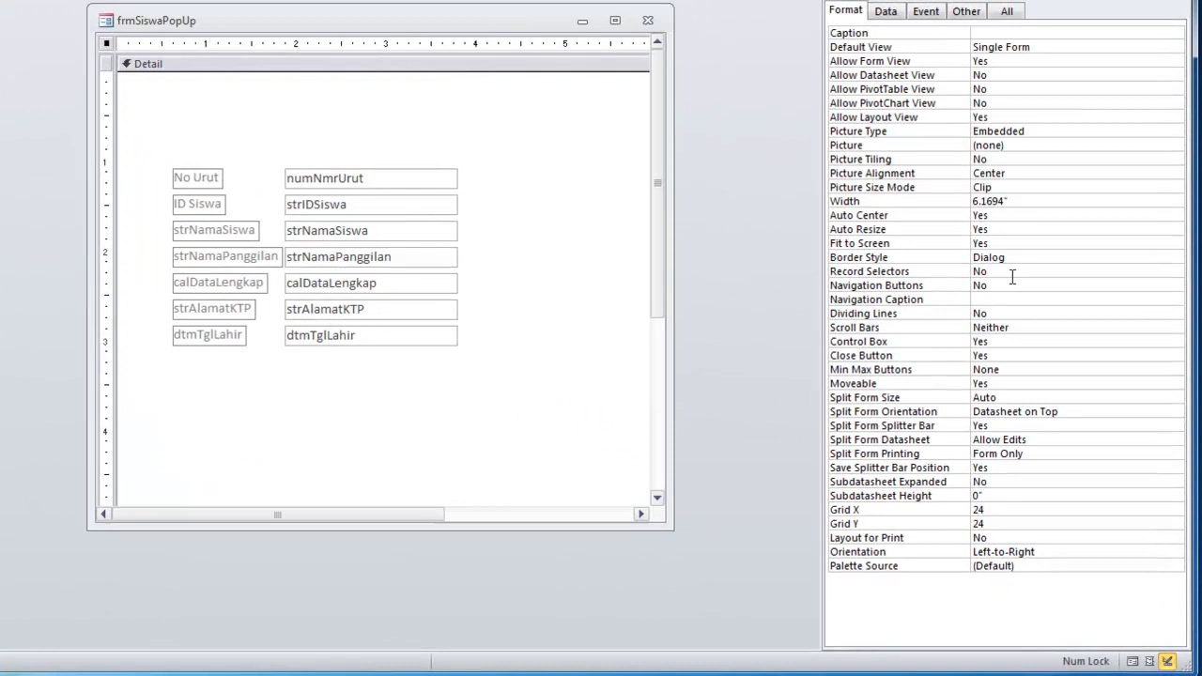
left_click(1054, 364)
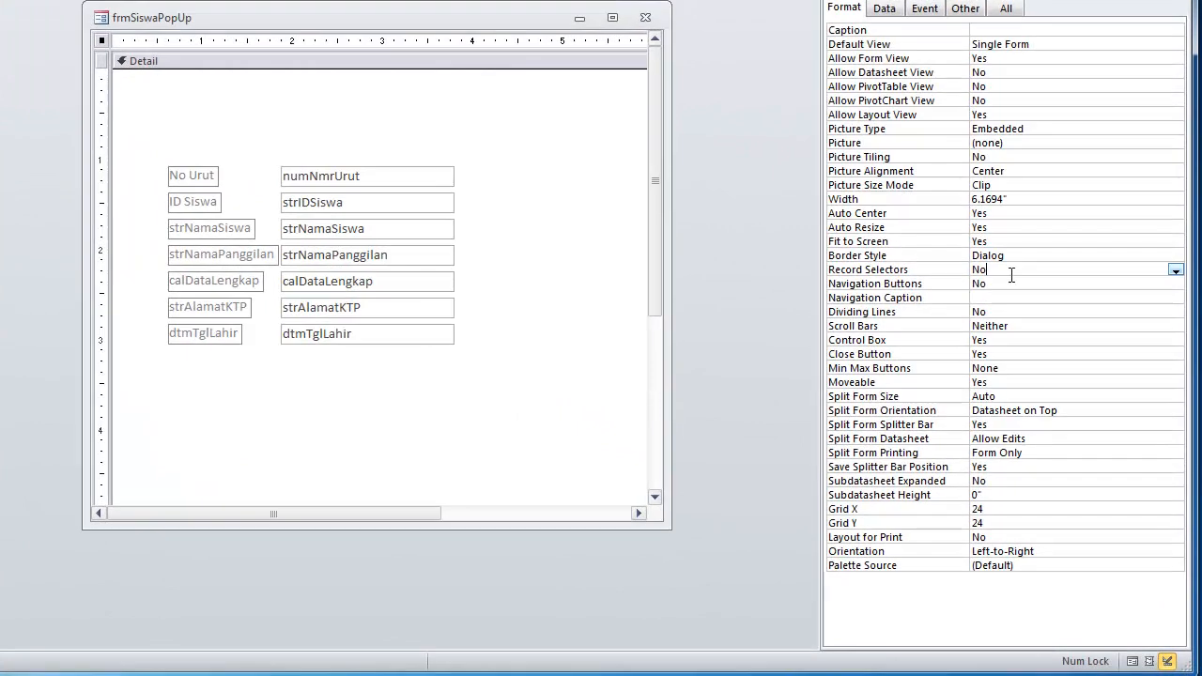
left_click(1176, 273)
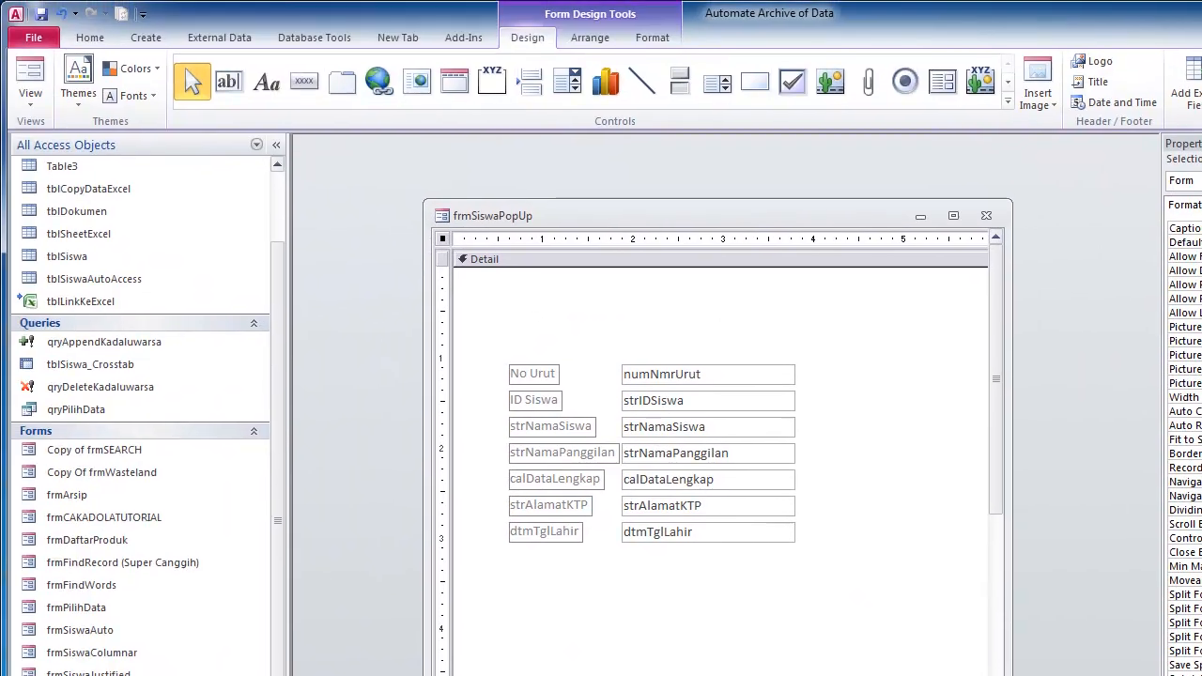
Test the record selector on the first record in Form View and return frmSiswaPopUp to Design View
left_click(31, 83)
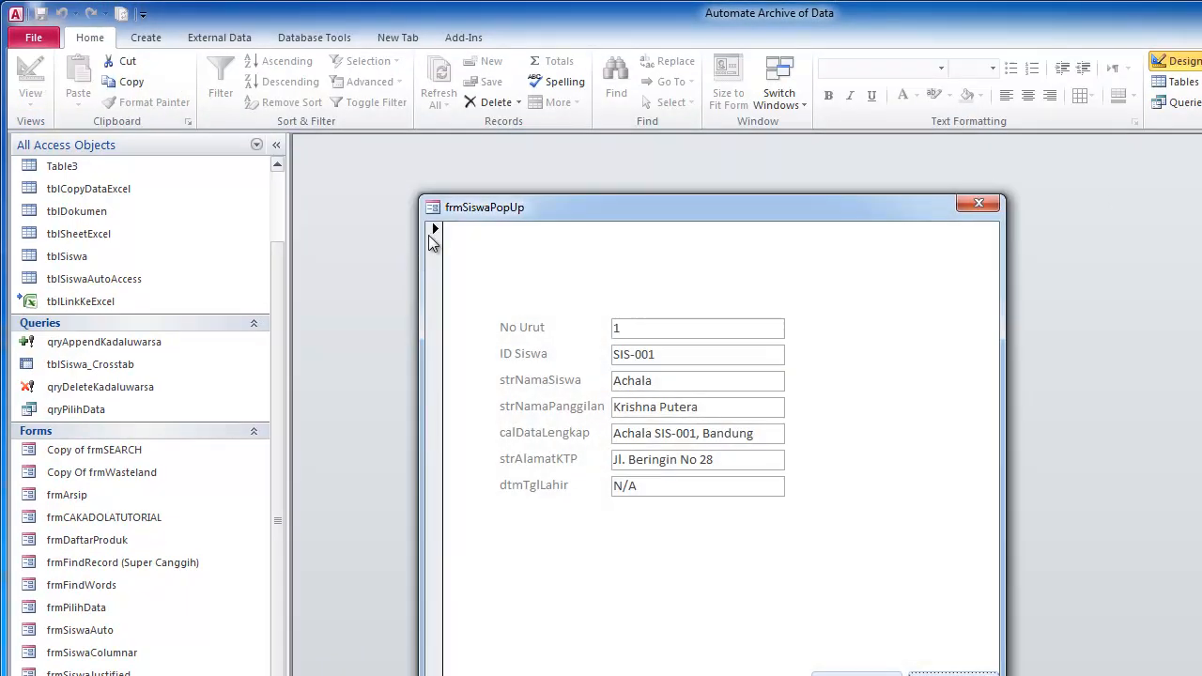
left_click(435, 233)
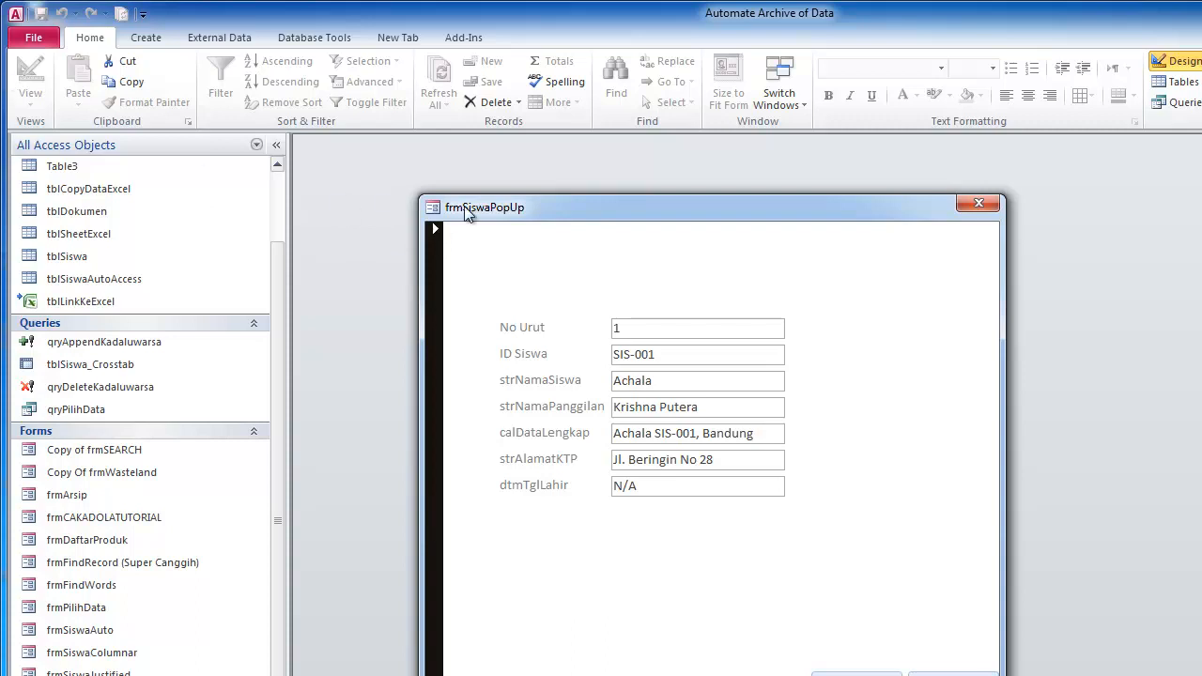
right_click(467, 214)
left_click(530, 335)
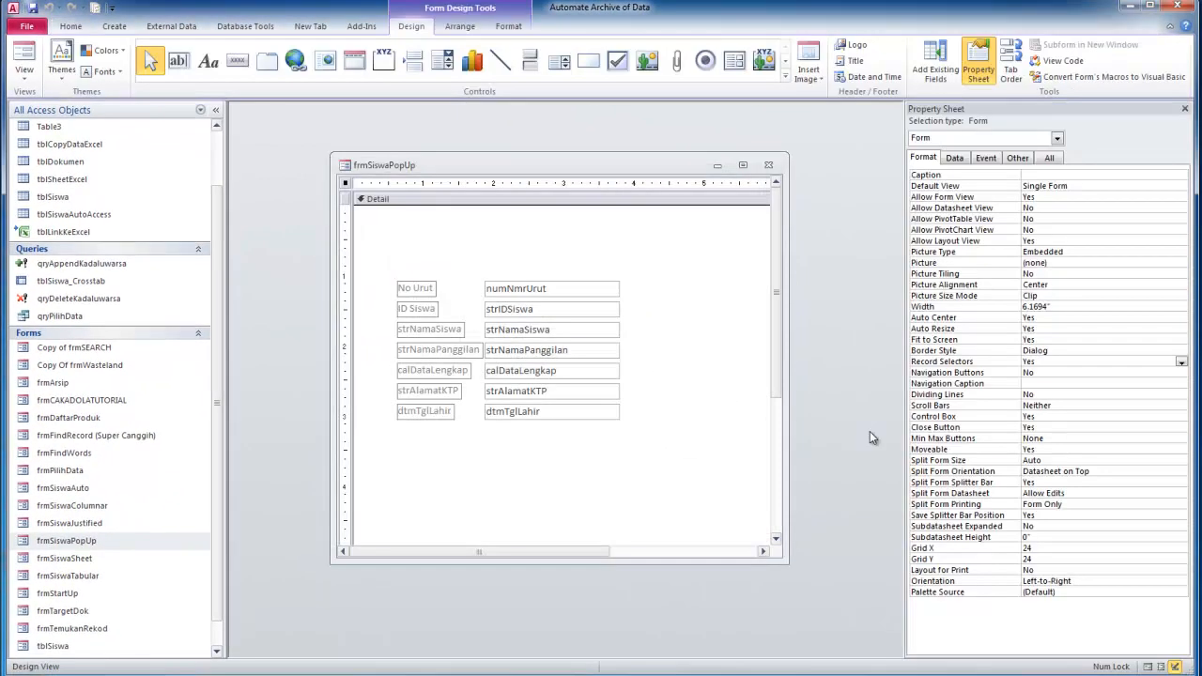
Set the form's Record Selectors to No and its Navigation Buttons to Yes
left_click(1080, 360)
left_click(1182, 362)
left_click(1174, 383)
left_click(1102, 369)
left_click(1181, 373)
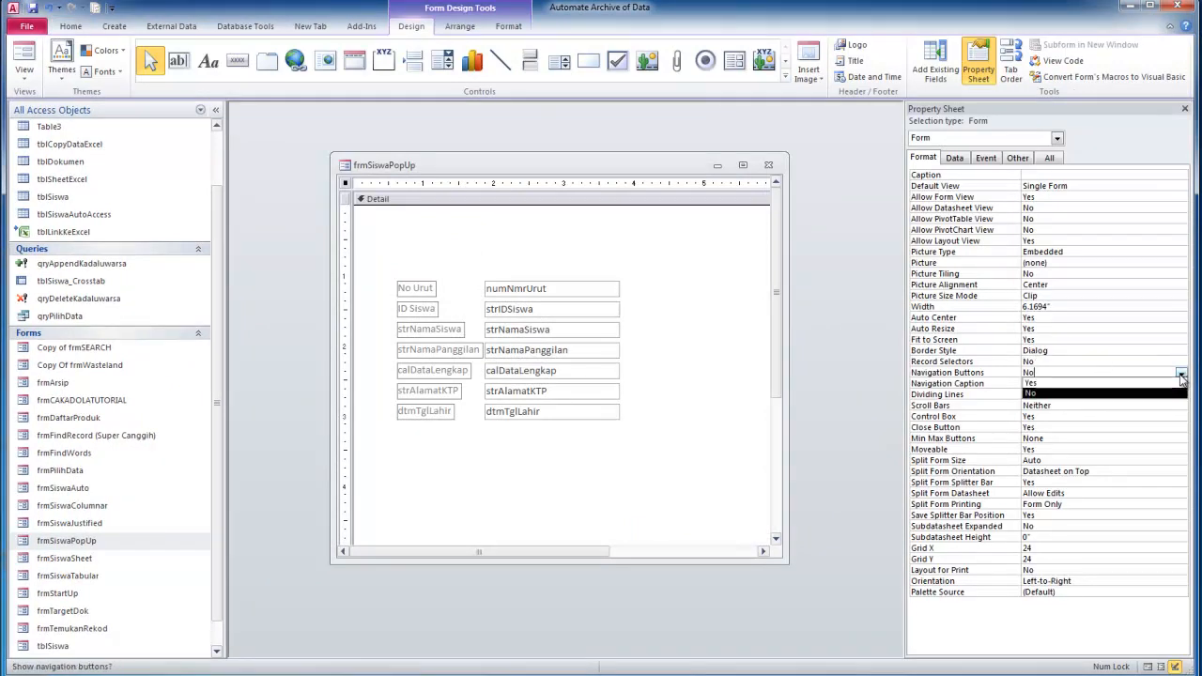
left_click(1170, 384)
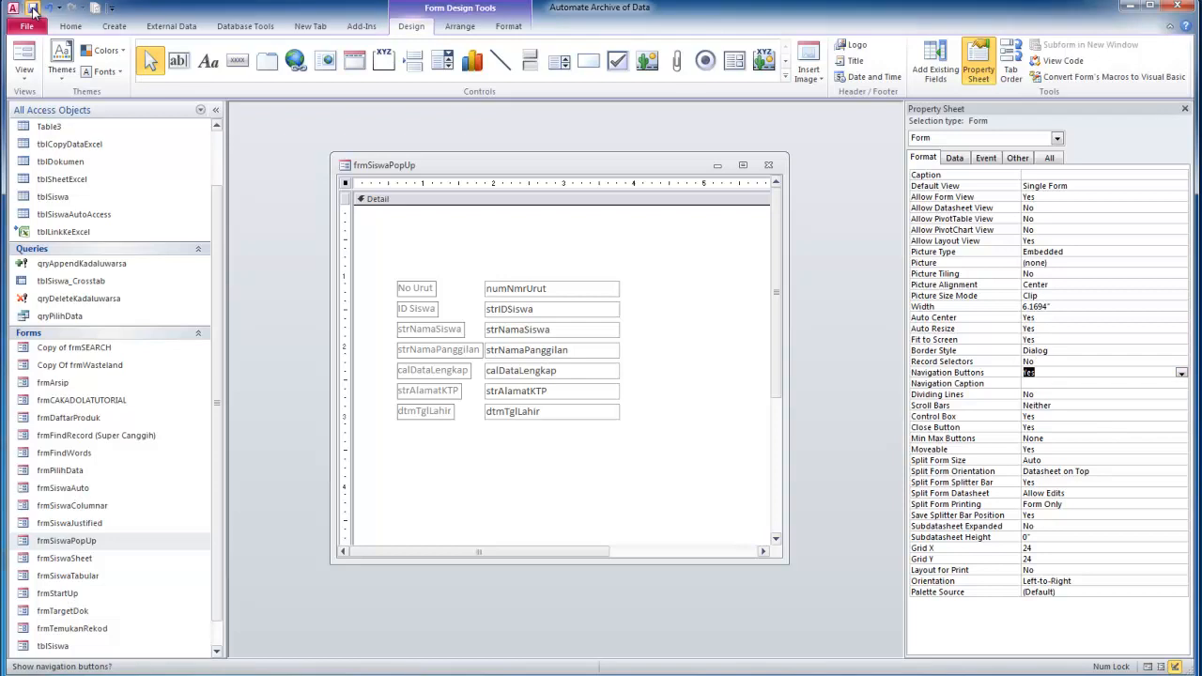
Browse the records in Form View forward to record 12 and back to the first, and return to Design View
left_click(24, 58)
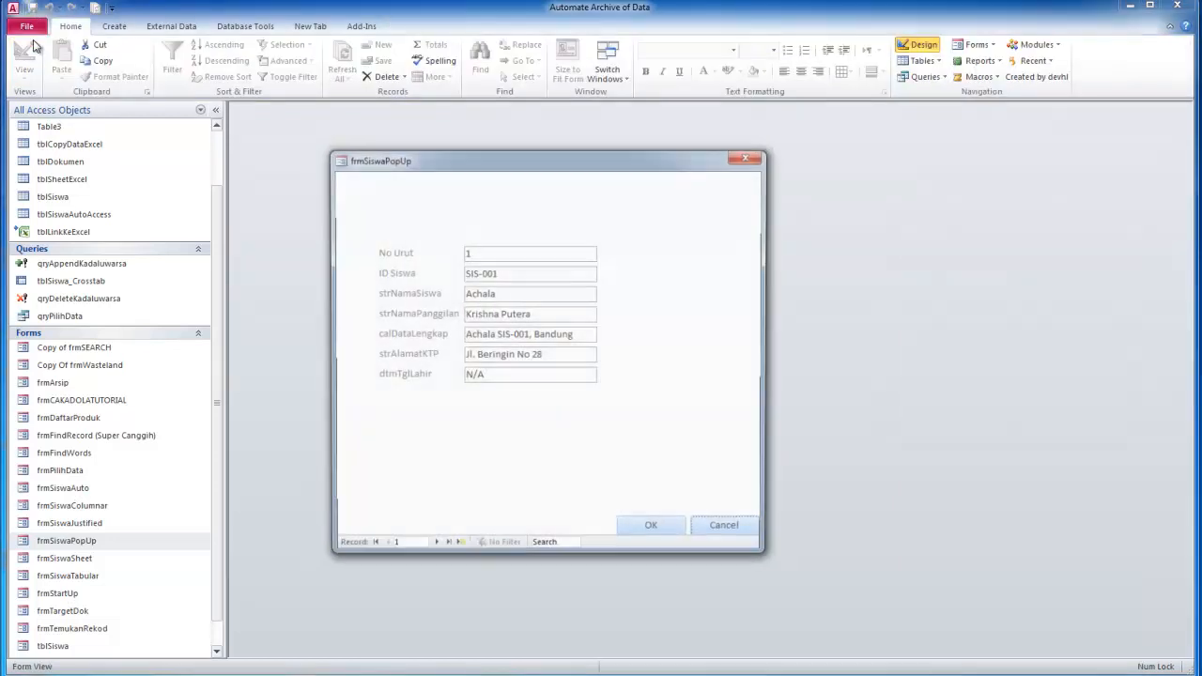
left_click(436, 547)
left_click(434, 549)
triple_click(434, 549)
triple_click(434, 549)
triple_click(434, 549)
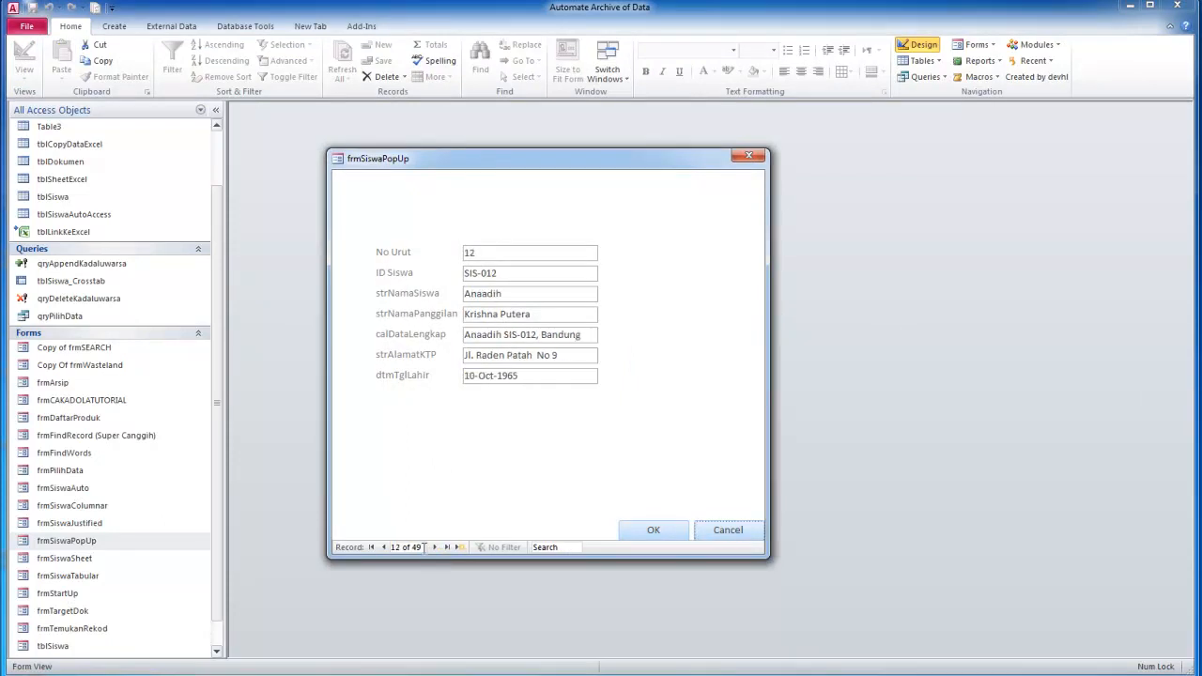
double_click(384, 548)
triple_click(384, 548)
triple_click(385, 548)
triple_click(384, 549)
right_click(707, 288)
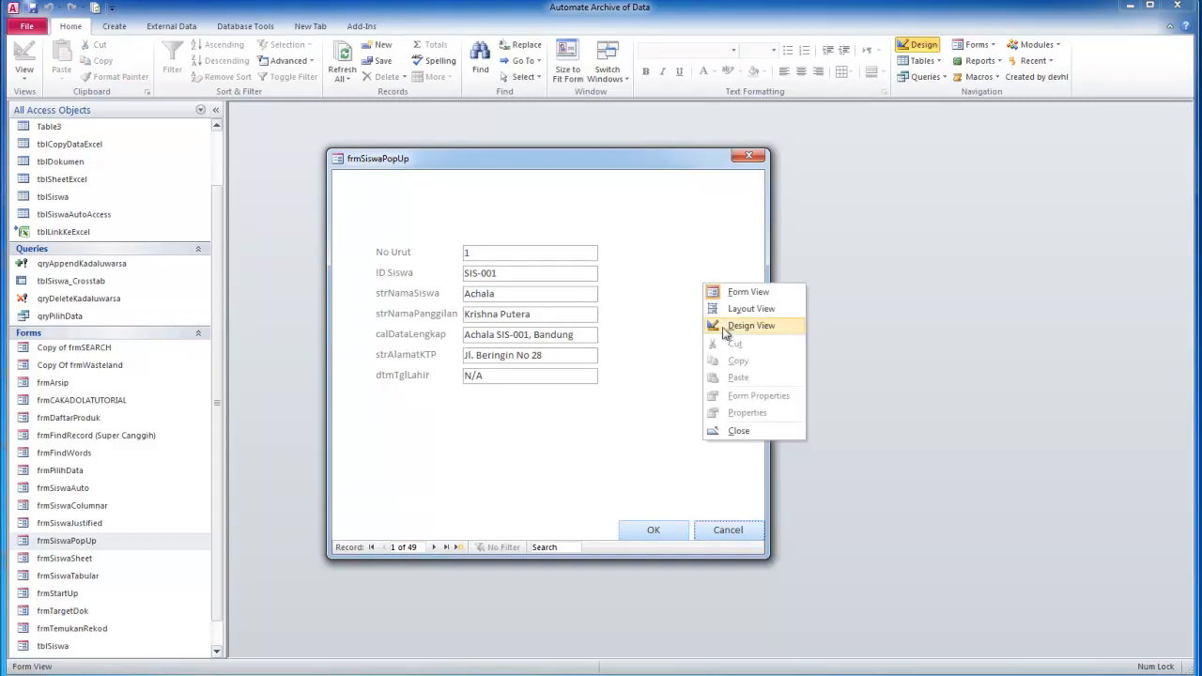
left_click(725, 325)
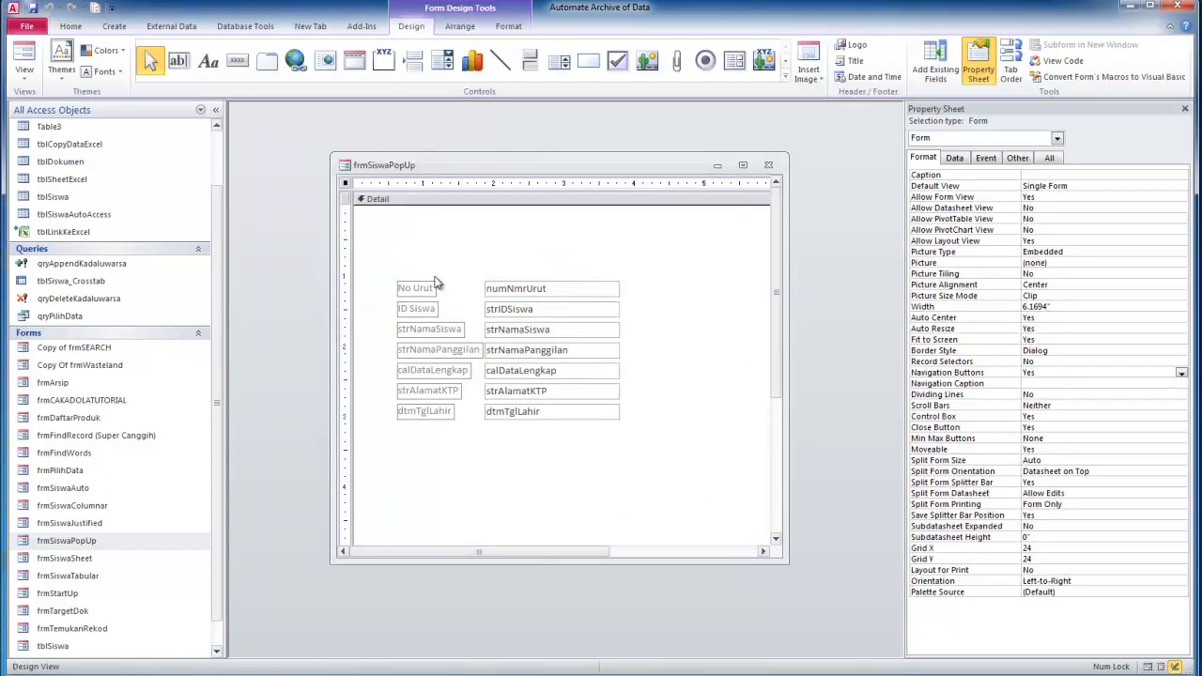
Add the Form Header/Footer sections to frmSiswaPopUp and maximize its design window
right_click(471, 200)
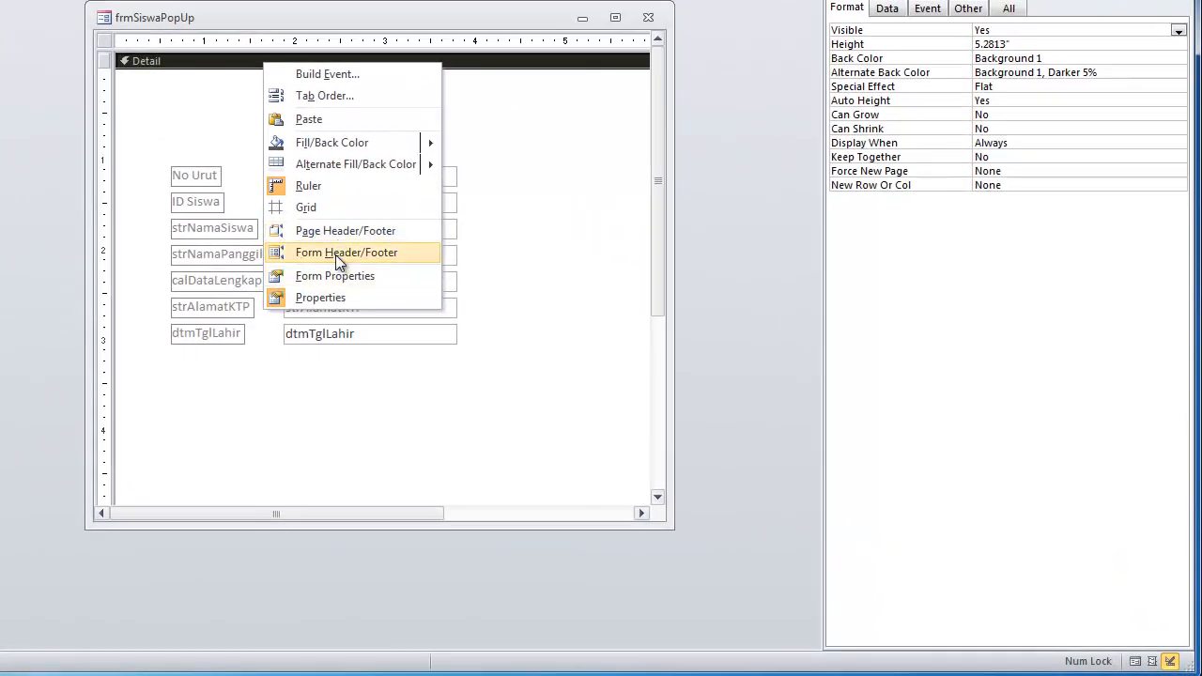
left_click(337, 254)
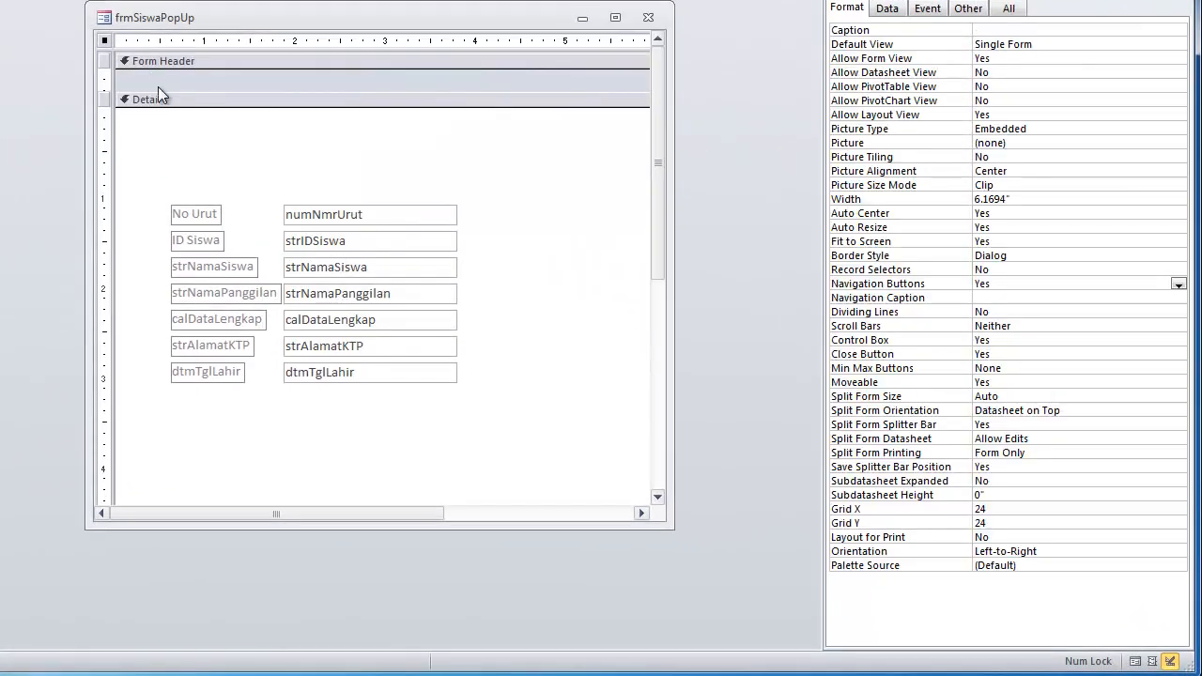
left_click(615, 17)
Move the OK and Cancel buttons into the form footer and the field controls to the upper-left area of the Detail section
left_click_drag(579, 483, 438, 357)
left_click_drag(405, 106, 77, 288)
left_click_drag(197, 124, 169, 48)
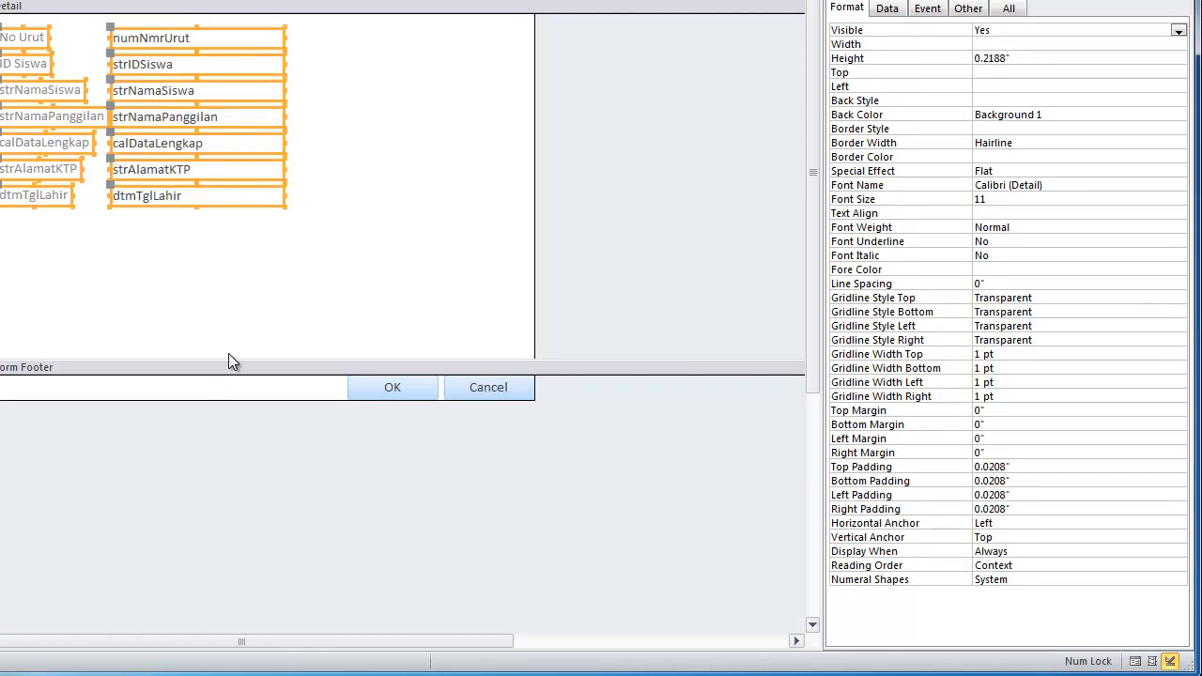
Shrink the Detail section to a height of about 2.33 inches, just below the field controls
left_click_drag(229, 357, 255, 223)
left_click_drag(563, 312, 384, 243)
left_click(413, 142)
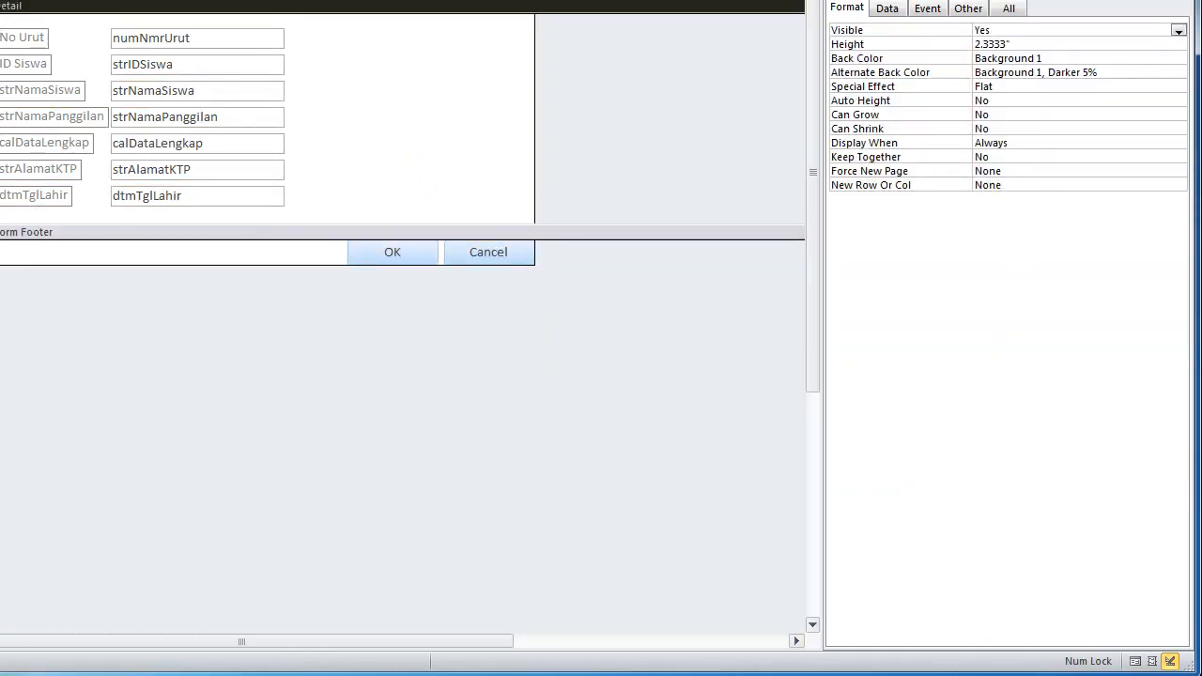
Fill the Form Footer section with the teal colour from the recent colours
left_click(250, 237)
left_click(460, 27)
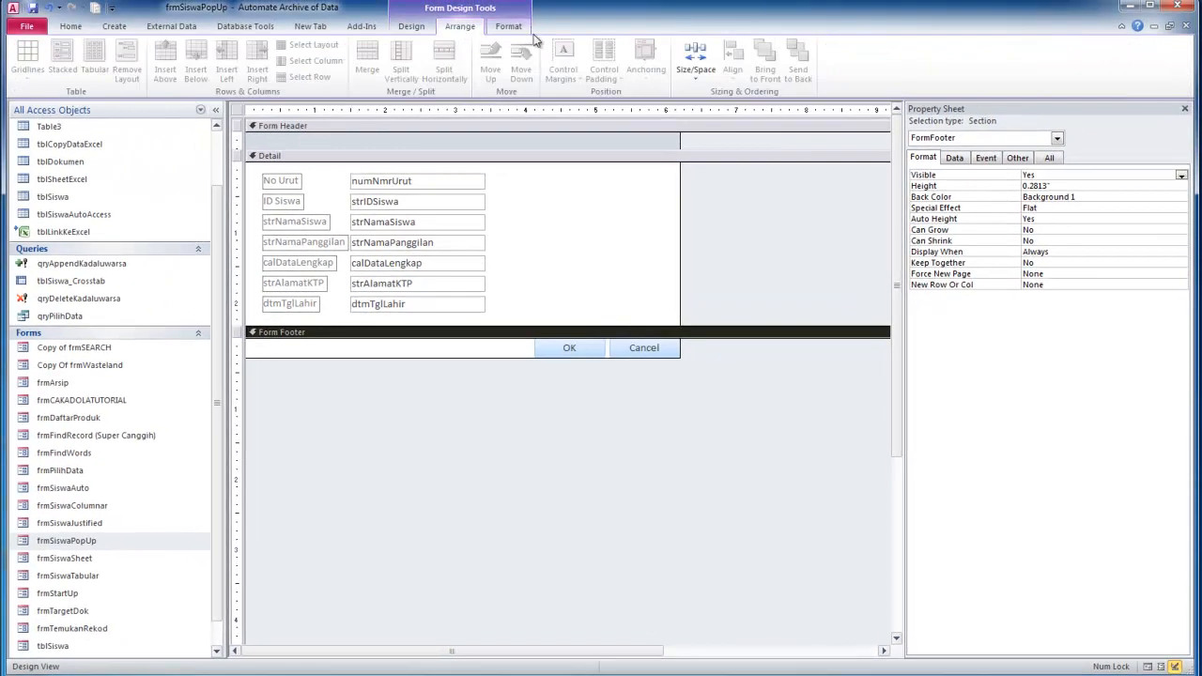
left_click(508, 31)
left_click(615, 47)
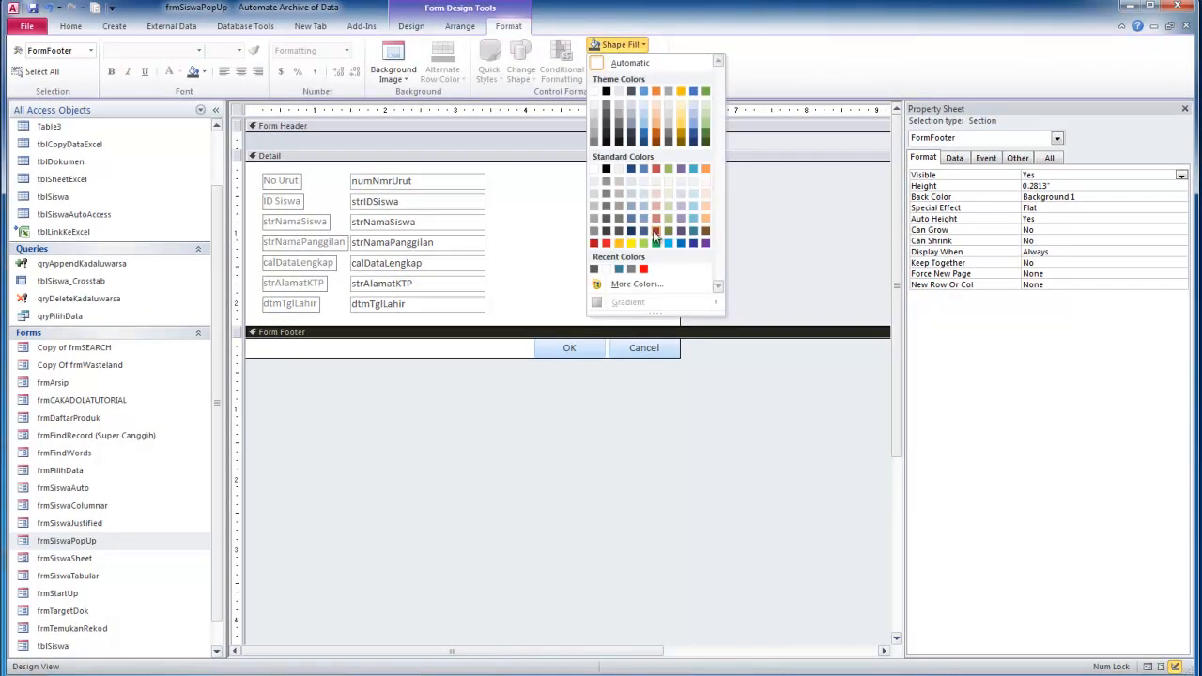
left_click(619, 270)
left_click(542, 403)
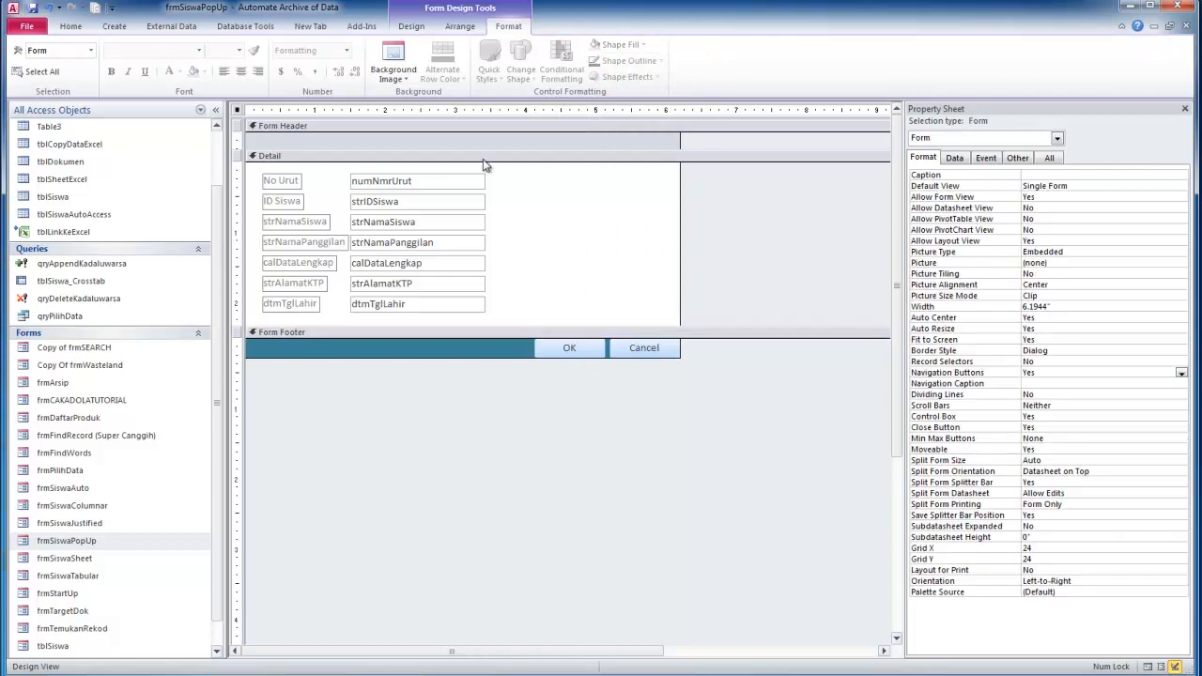
Enlarge the form header to a height of about 0.71 inches and add a label in it reading "POPUP FORM DATA SISWA"
left_click_drag(485, 150, 484, 179)
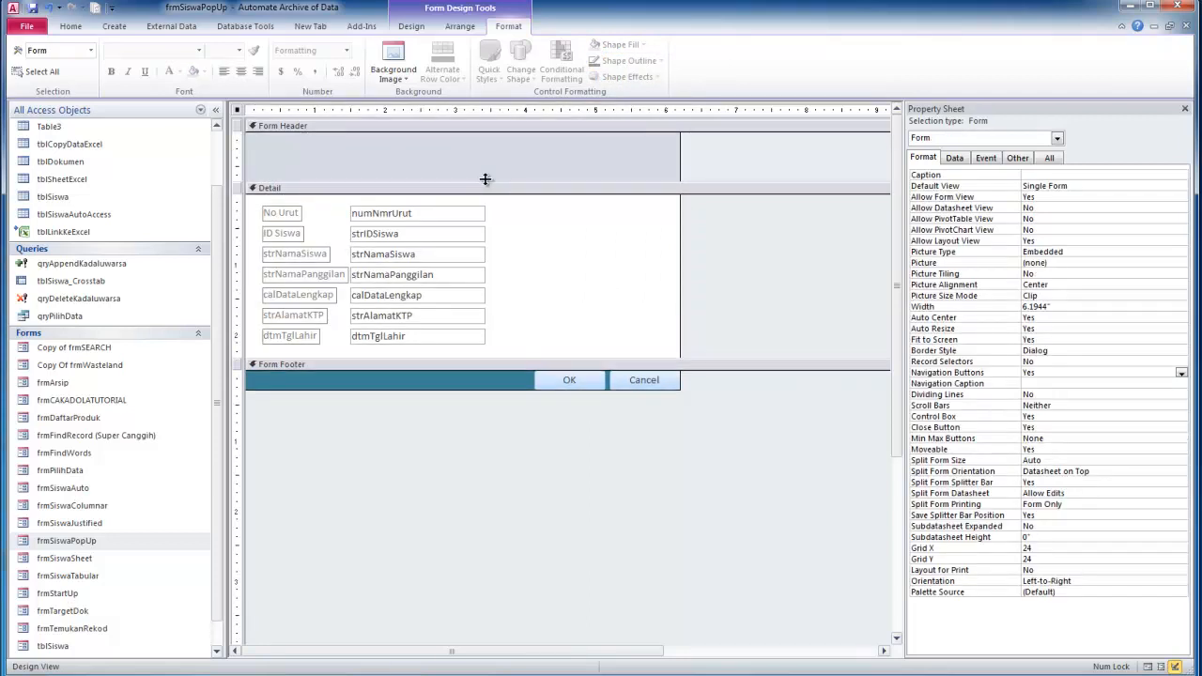
left_click(400, 161)
left_click(76, 25)
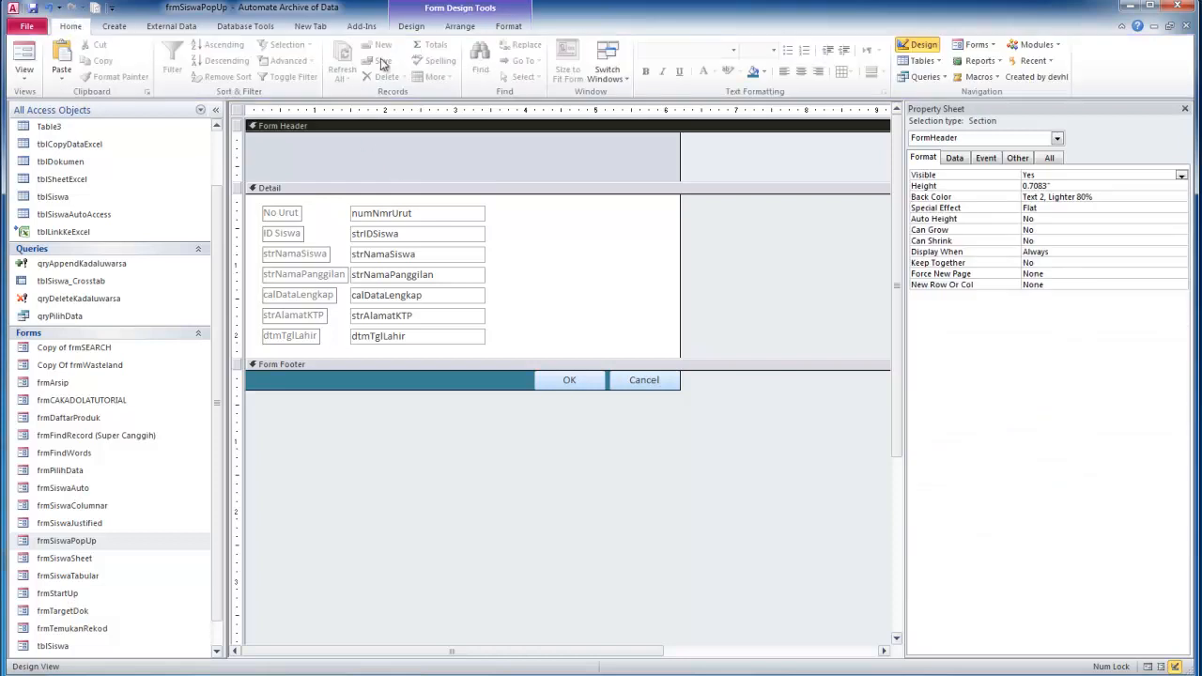
left_click(459, 28)
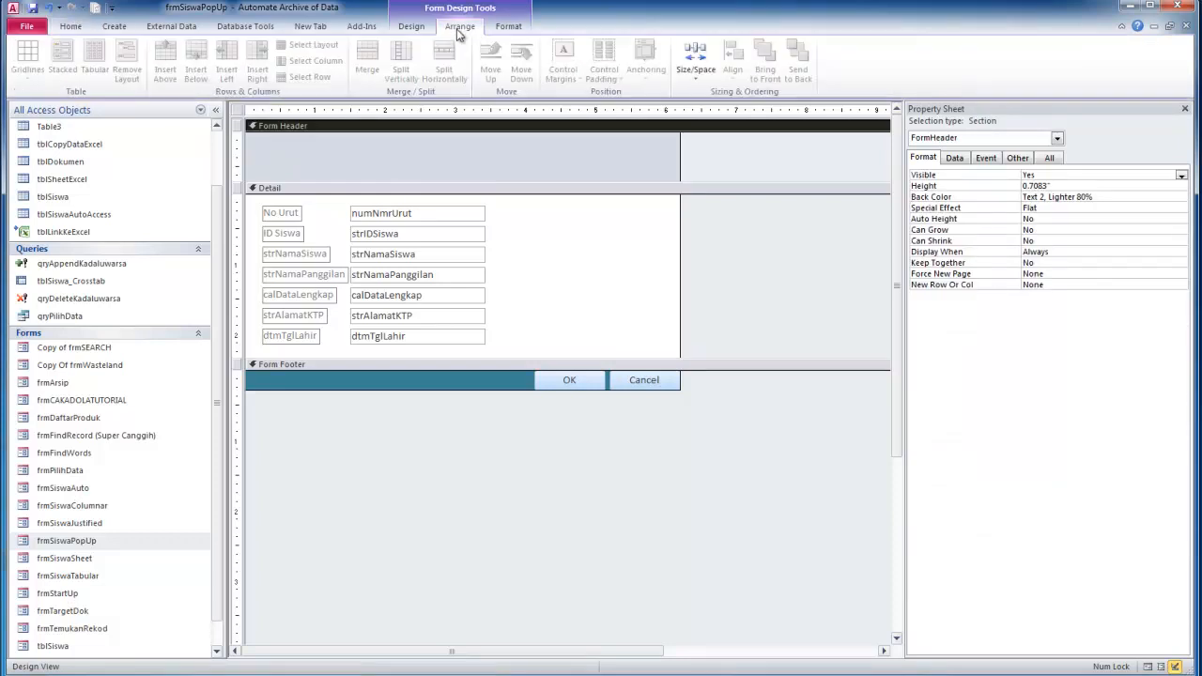
left_click(505, 29)
left_click(406, 30)
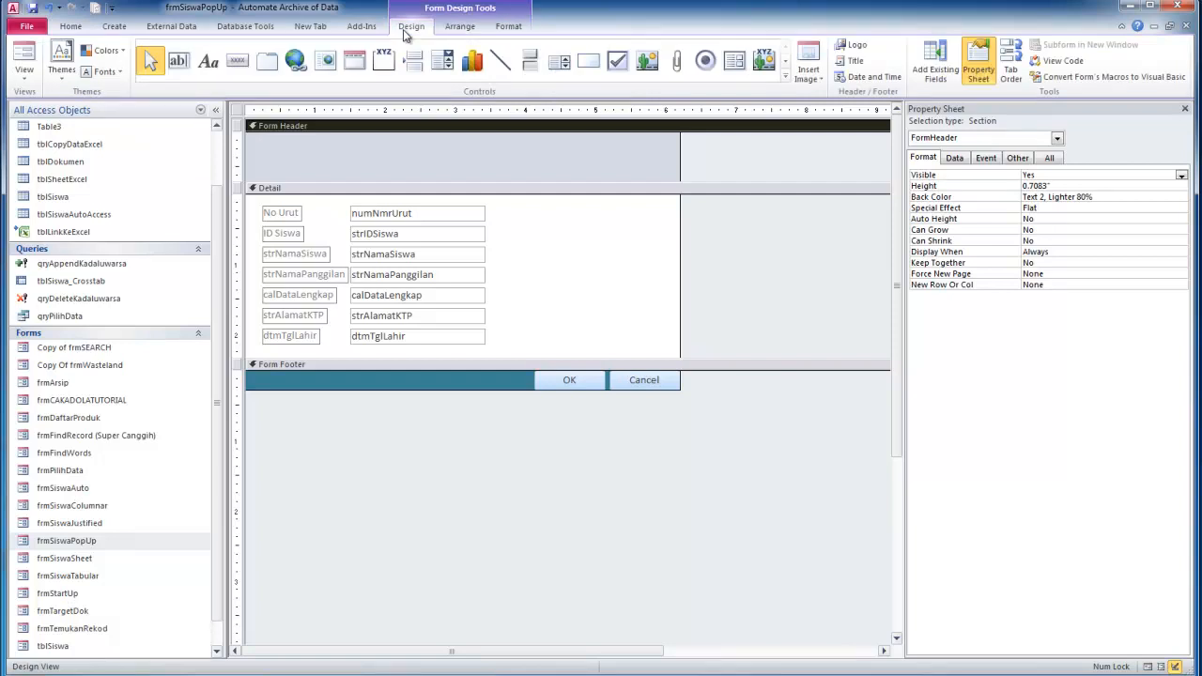
left_click(210, 64)
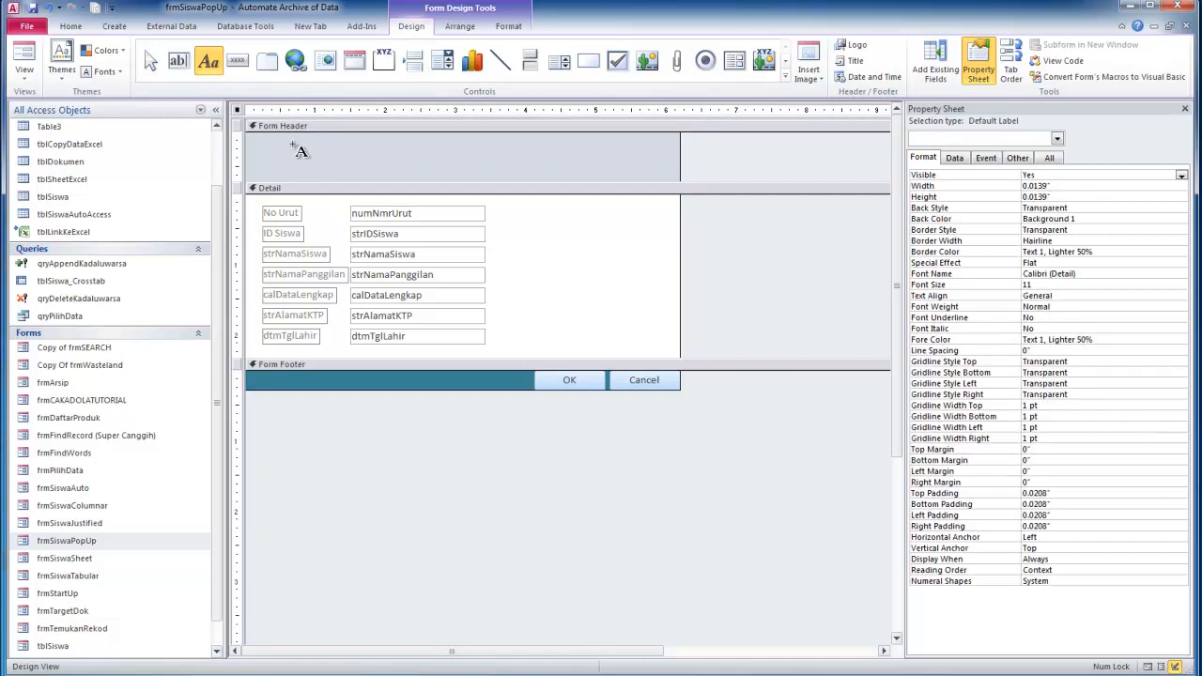
left_click(271, 142)
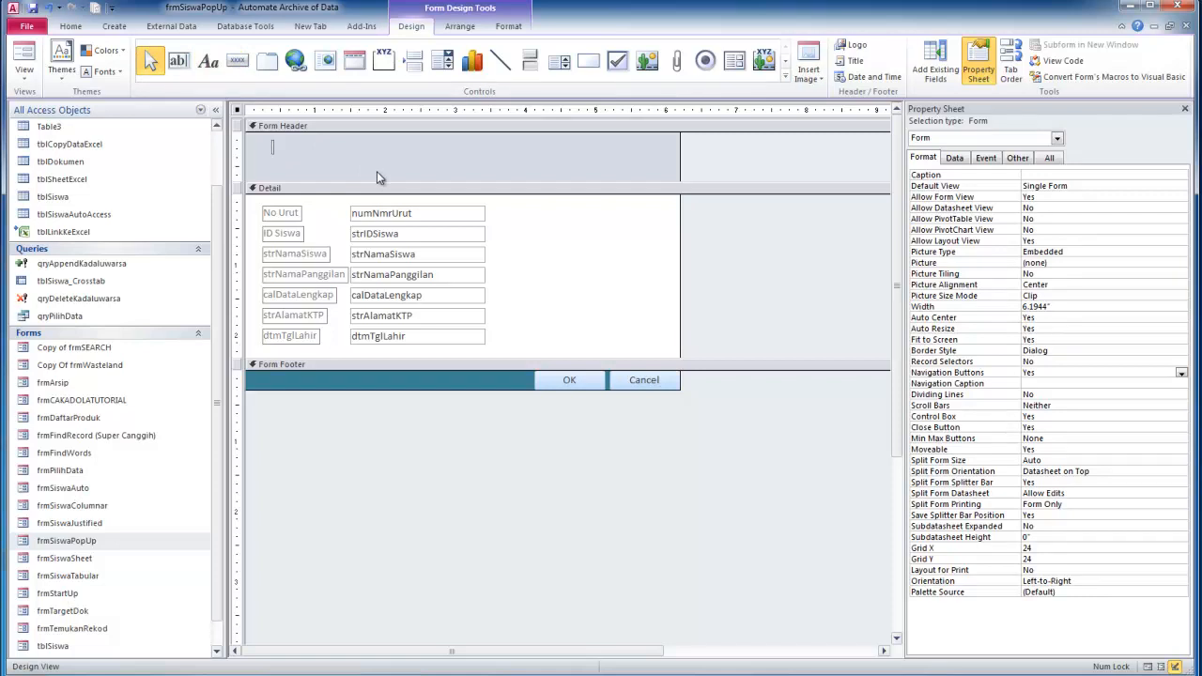
type("POPUP FORM")
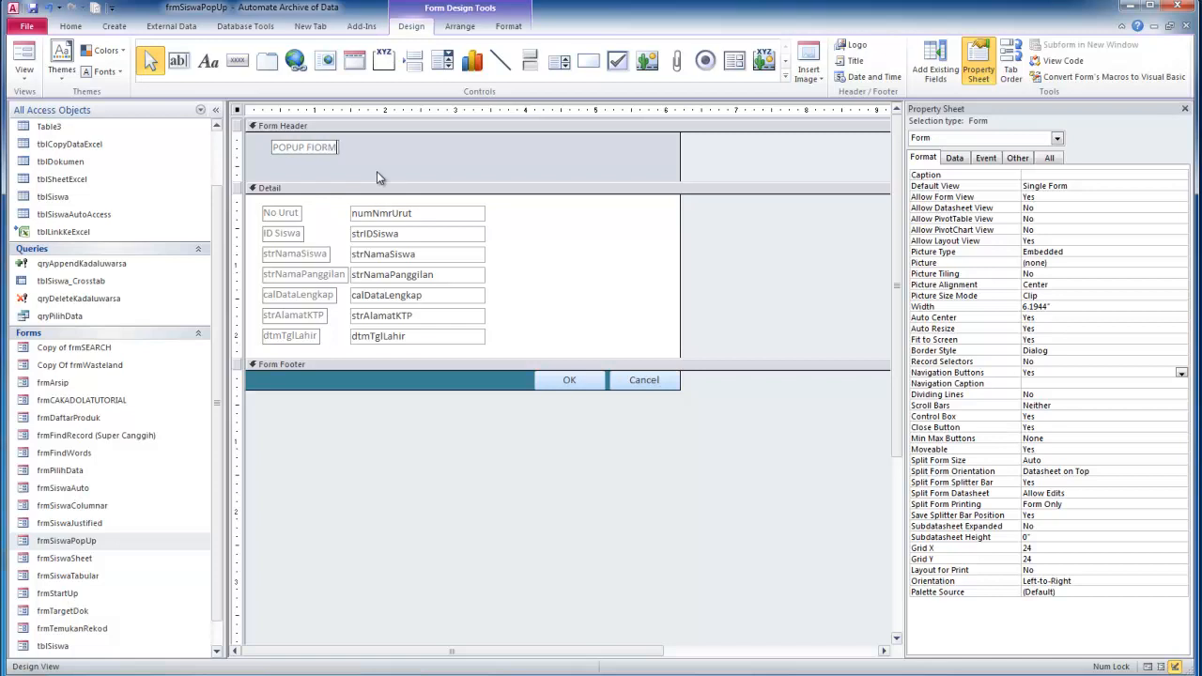
type(" DATA SISWA")
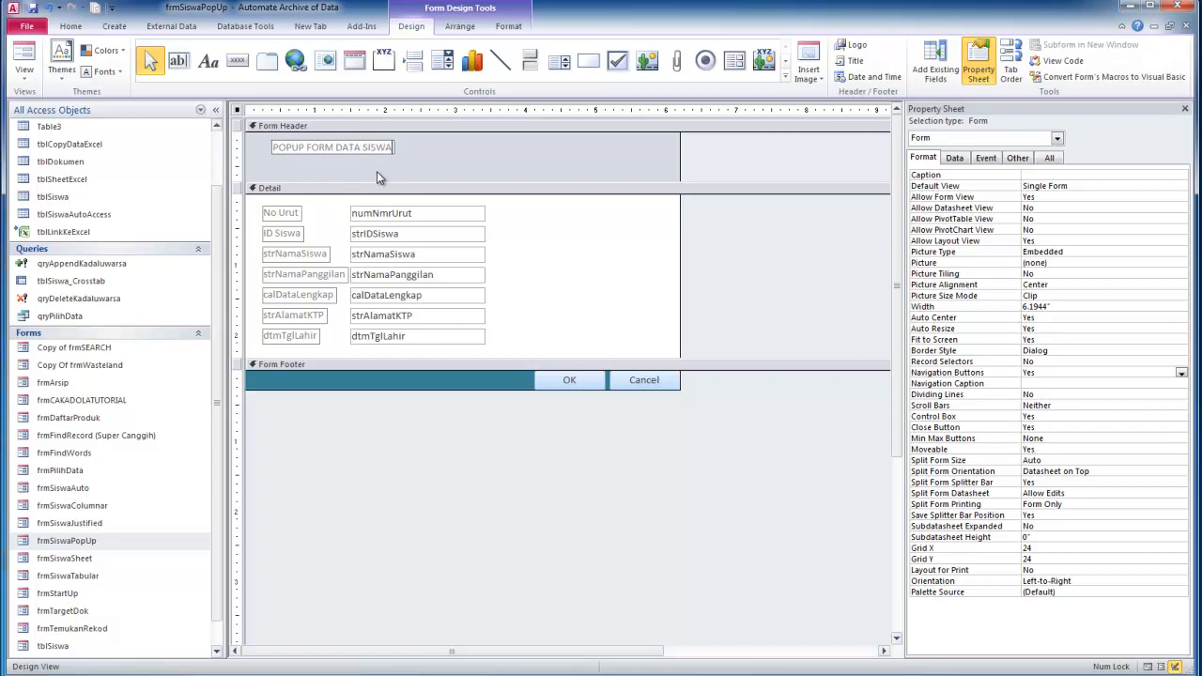
left_click(395, 174)
Enlarge the header's title label to about 5.54 inches wide and 0.58 inches high
left_click(365, 153)
left_click_drag(365, 153, 654, 179)
left_click(393, 156)
Format the header title label as bold, centred text with a font size of 28
left_click(71, 26)
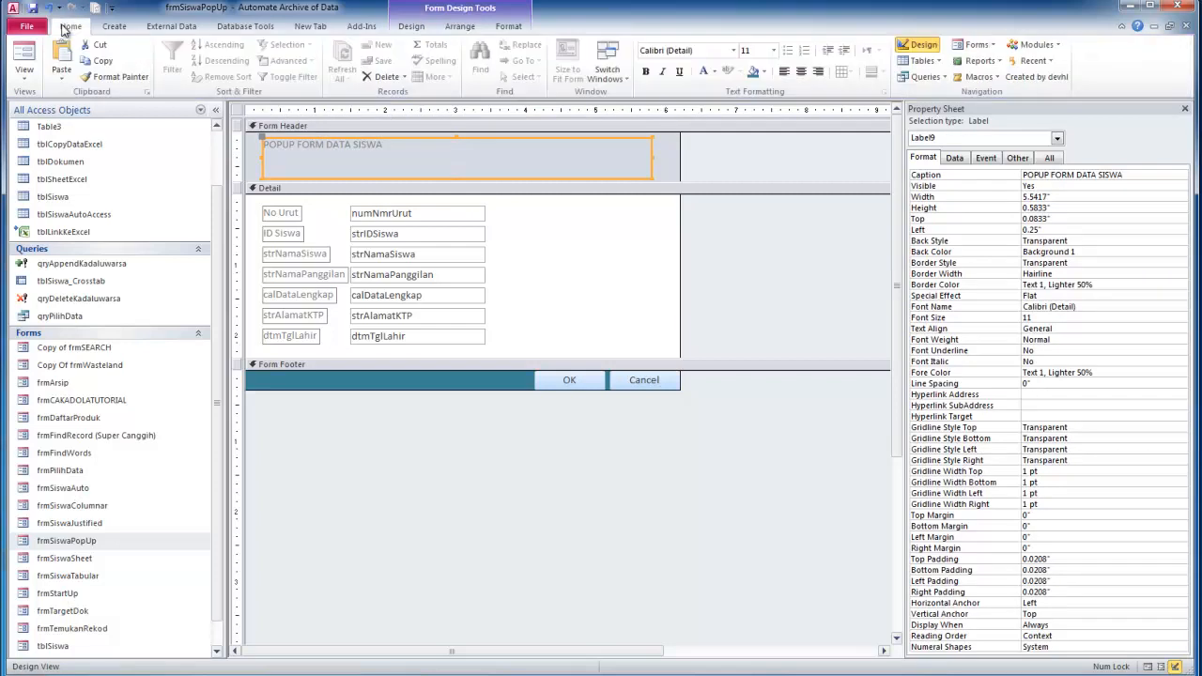
left_click(646, 71)
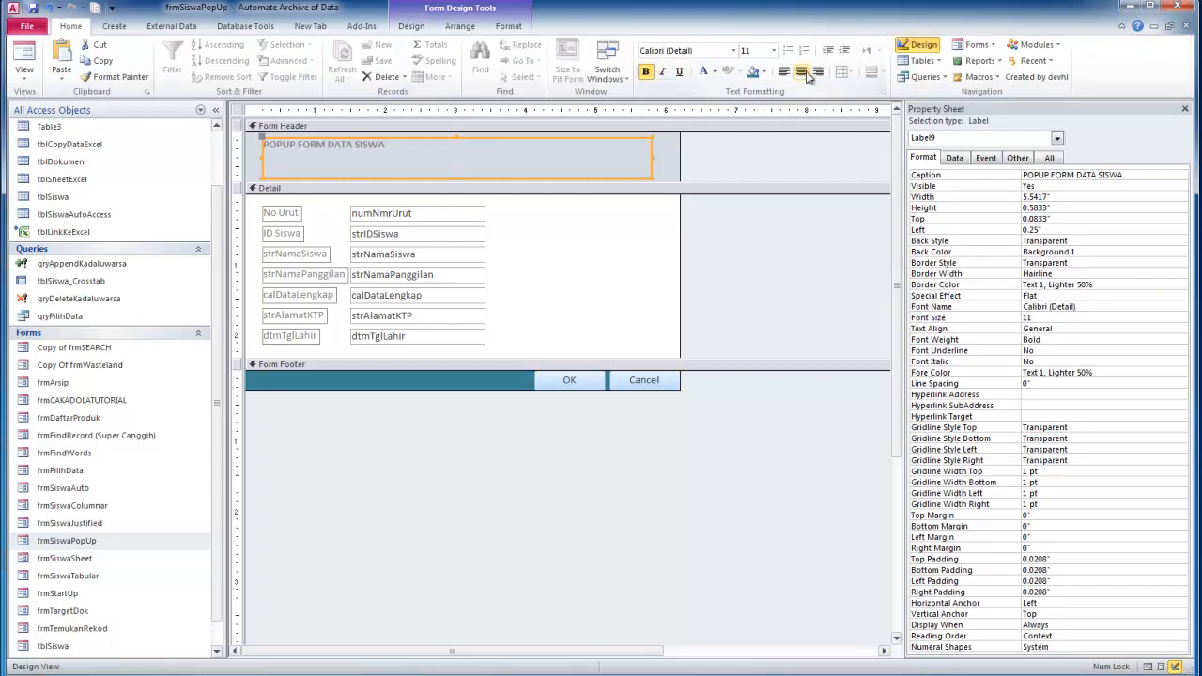
left_click(801, 72)
left_click(774, 50)
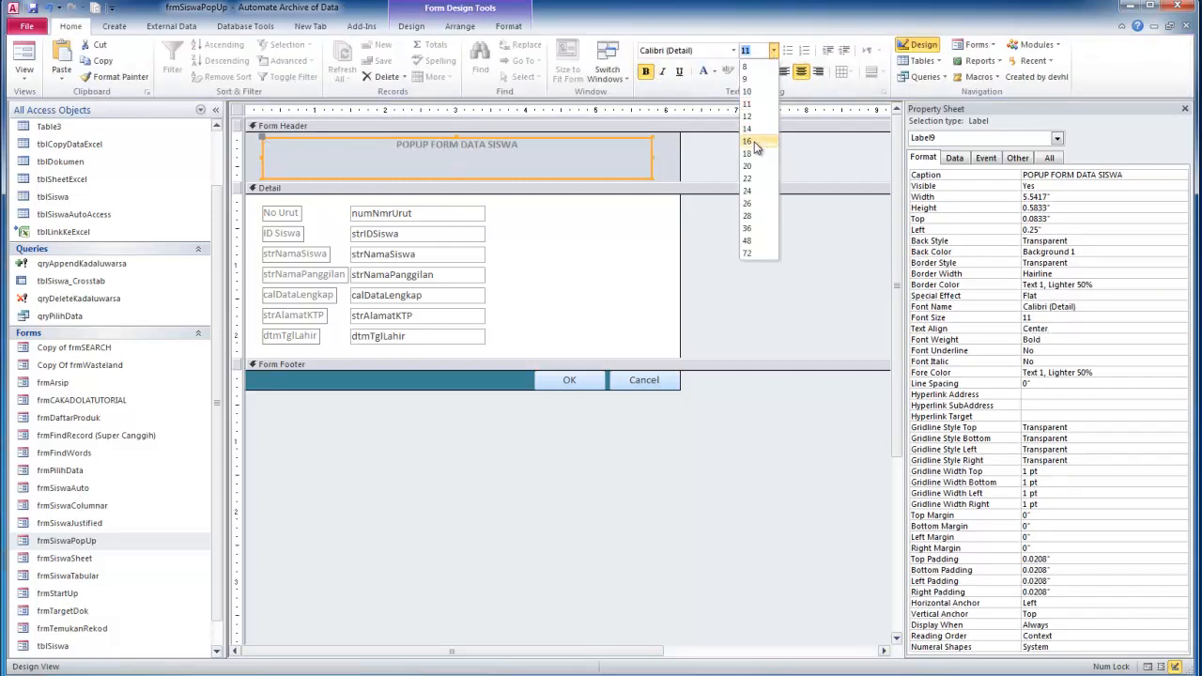
left_click(751, 143)
left_click(773, 50)
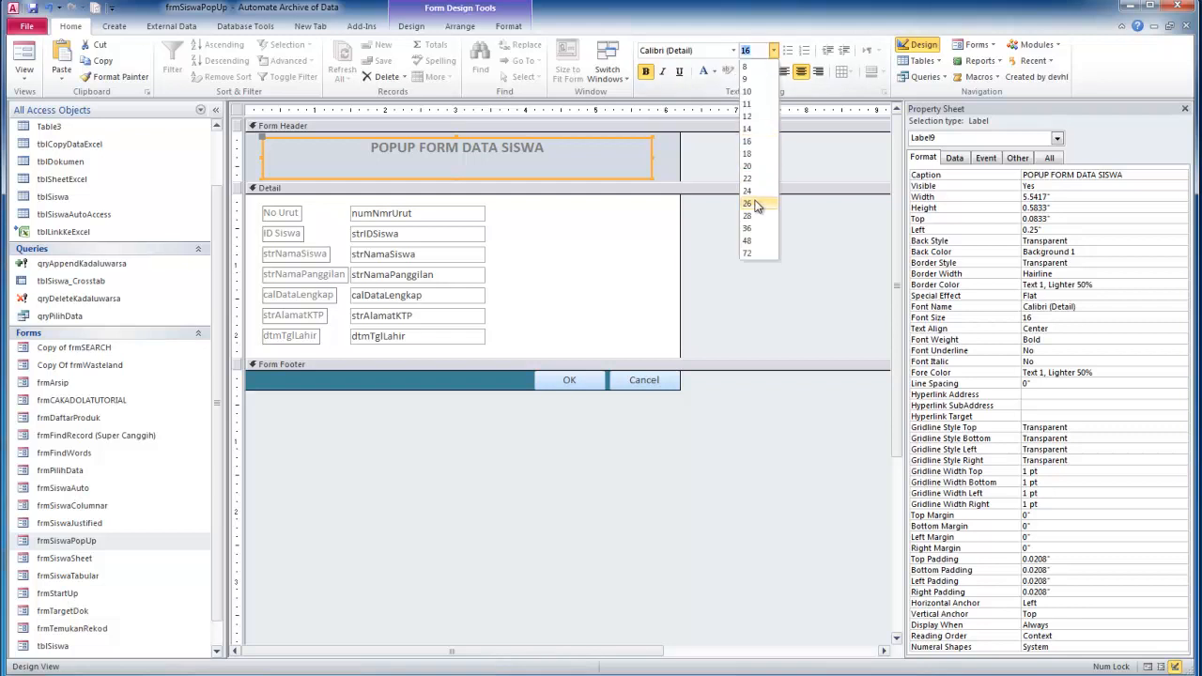
left_click(752, 240)
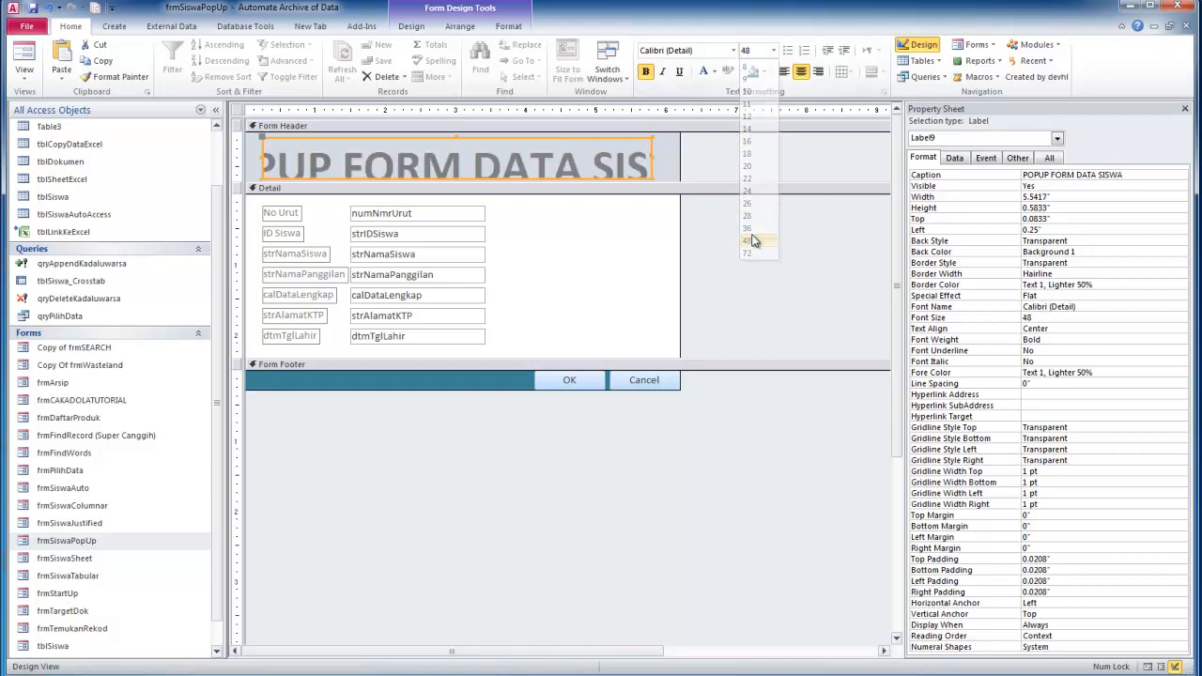
left_click(774, 50)
left_click(752, 204)
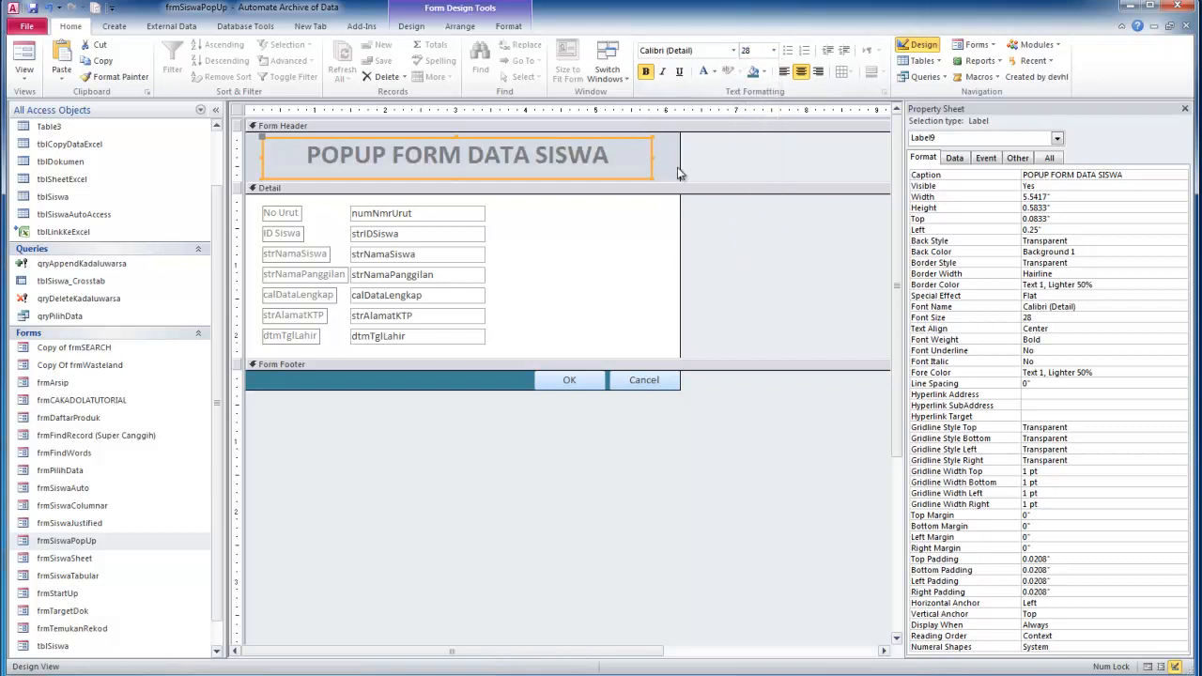
left_click(738, 154)
Size all seven field labels in the Detail section to the widest one
left_click_drag(322, 209, 276, 340)
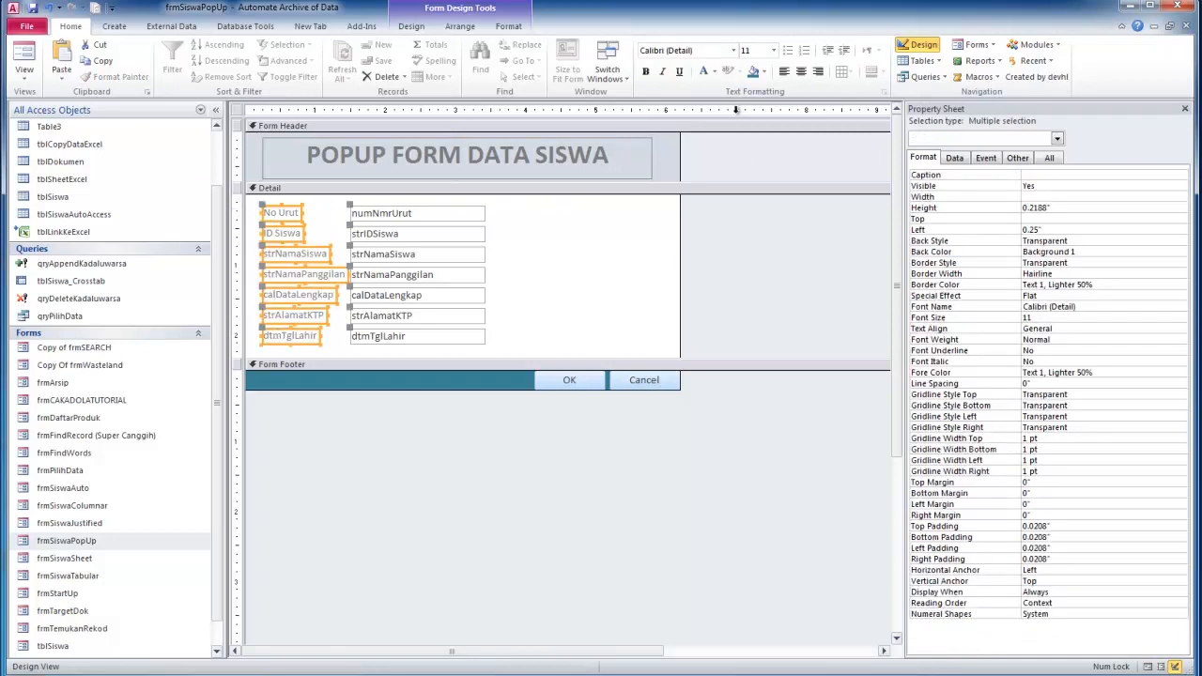
left_click(465, 26)
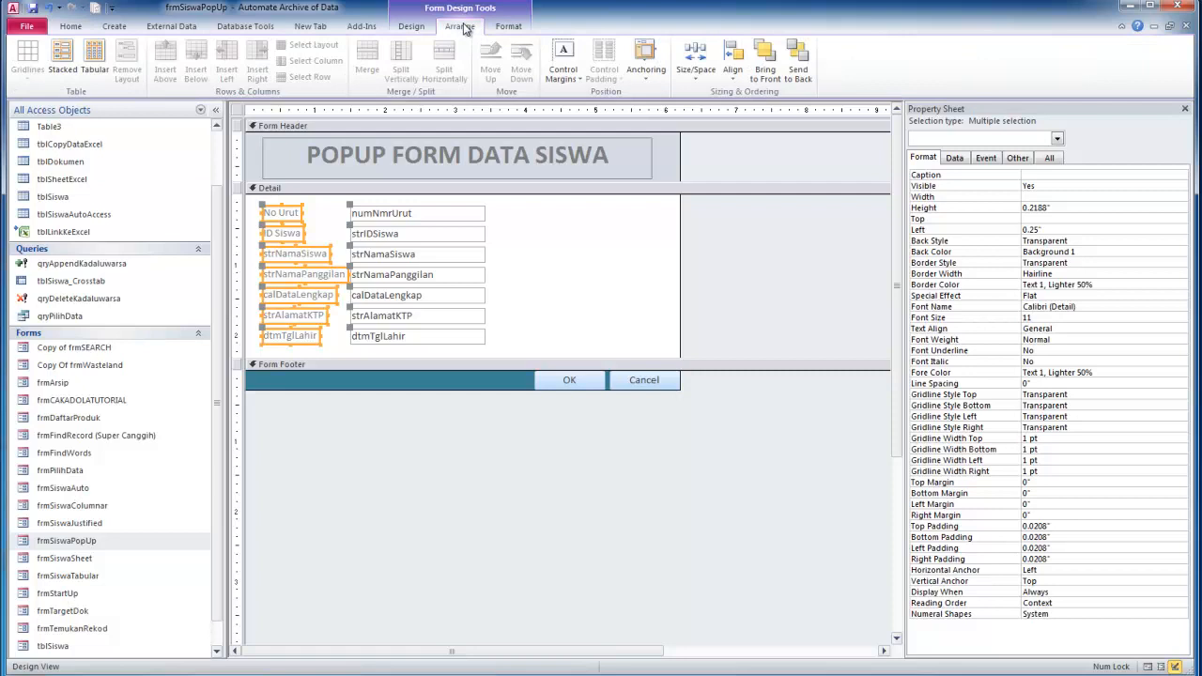
left_click(700, 84)
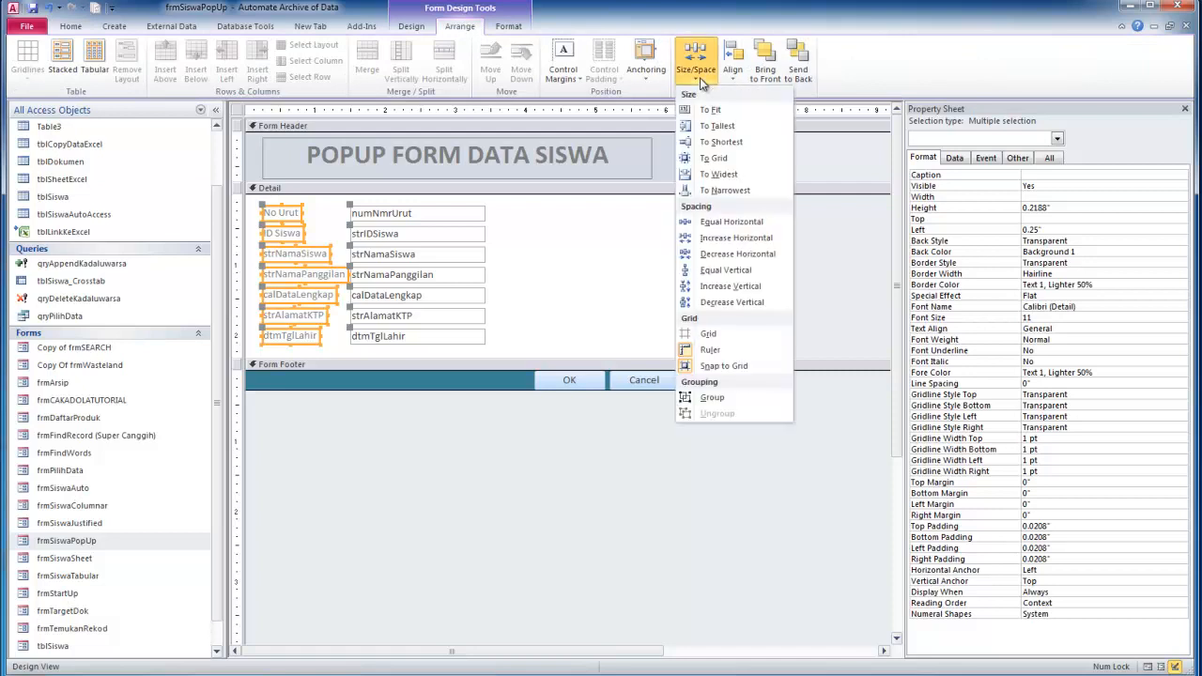
left_click(733, 230)
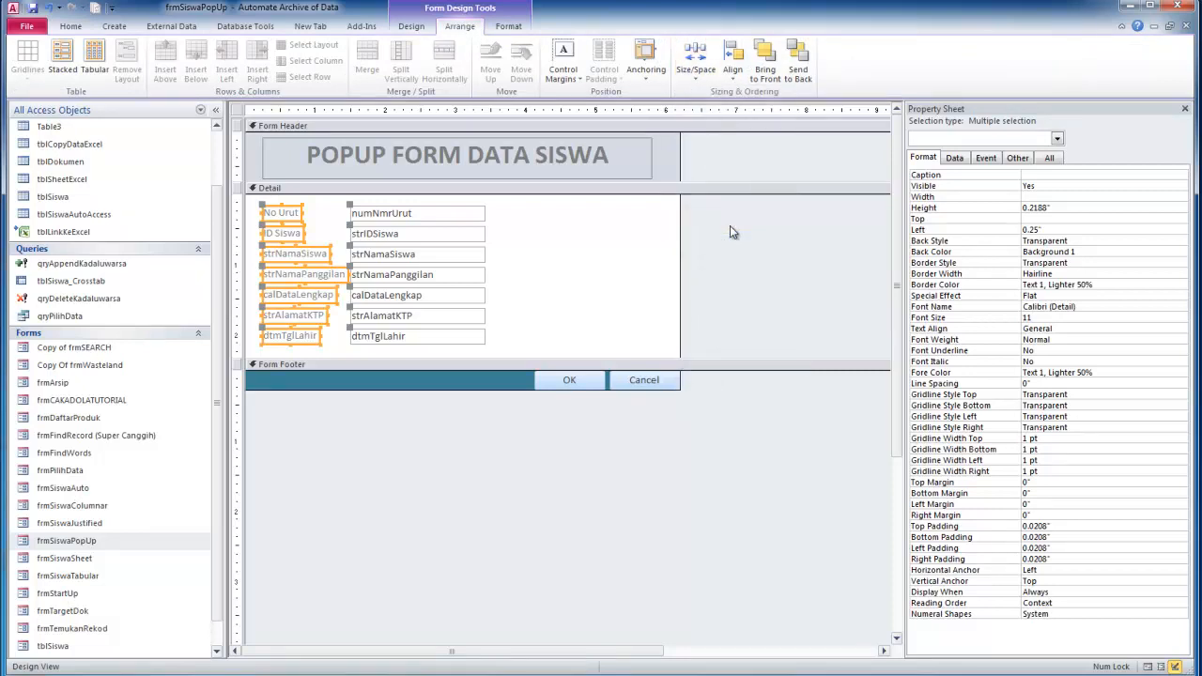
left_click(696, 61)
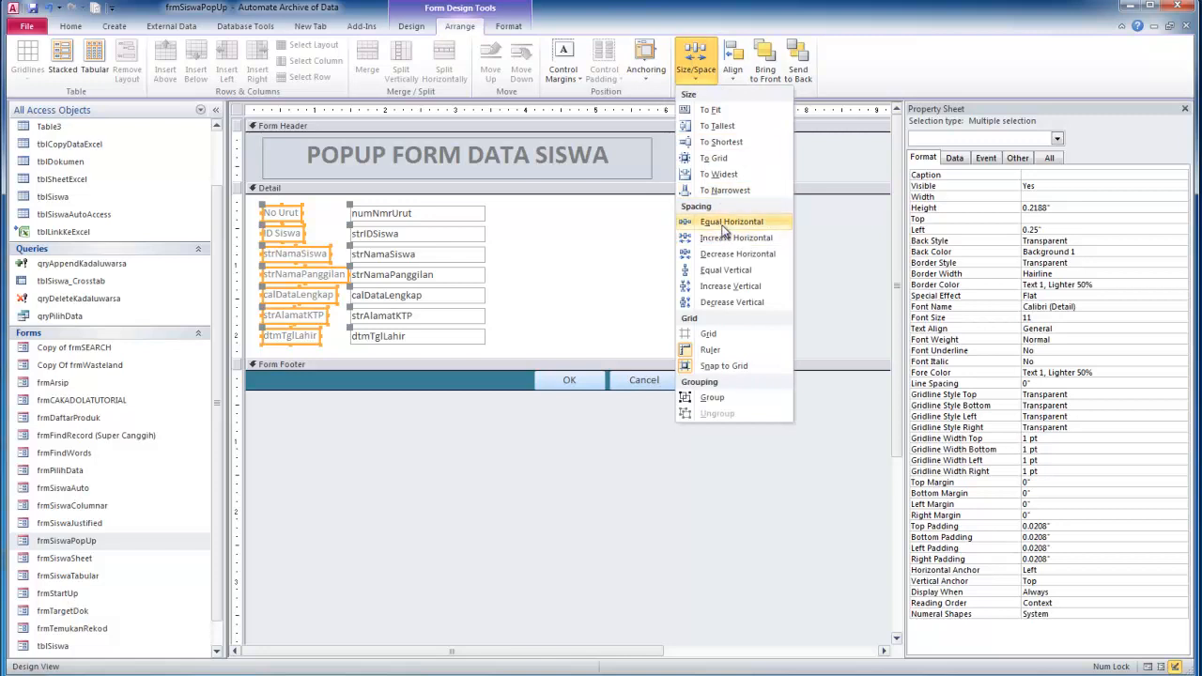
left_click(732, 176)
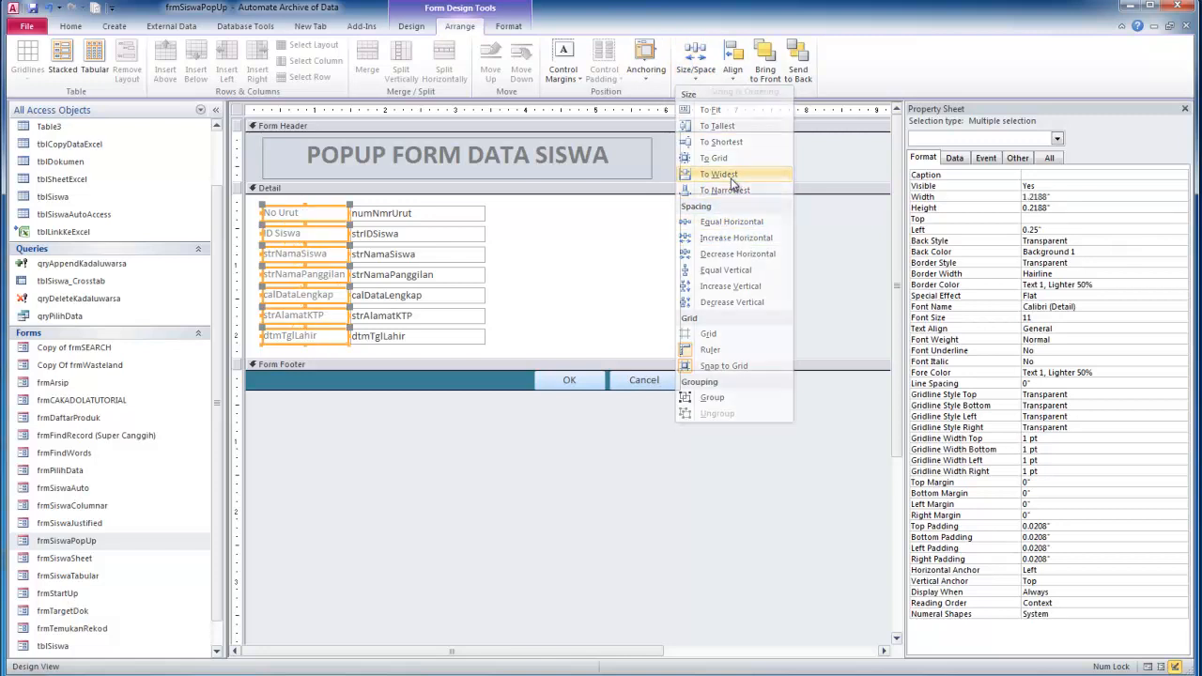
left_click(563, 264)
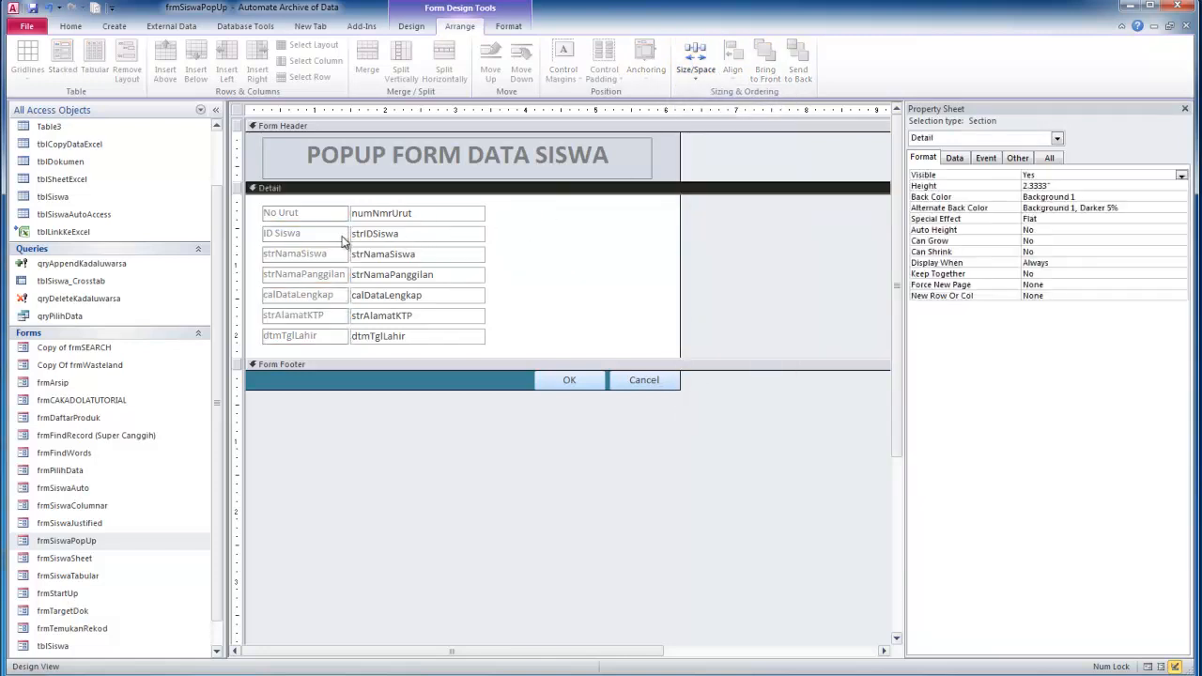
Shift all seven field text boxes slightly away from their labels, to a left position of about 1.58 inches
left_click_drag(506, 212, 437, 352)
left_click_drag(351, 214, 357, 216)
left_click(506, 237)
Try the Shadowed special effect on all seven field text boxes and undo it
left_click_drag(509, 212, 430, 340)
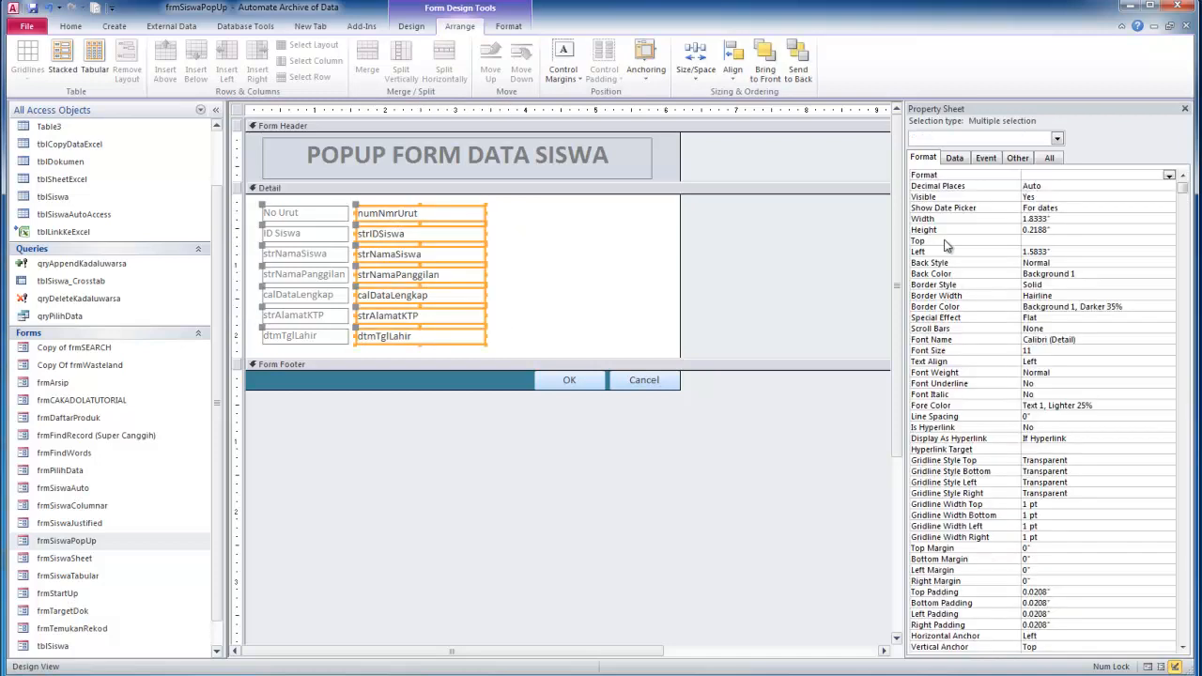
left_click(953, 161)
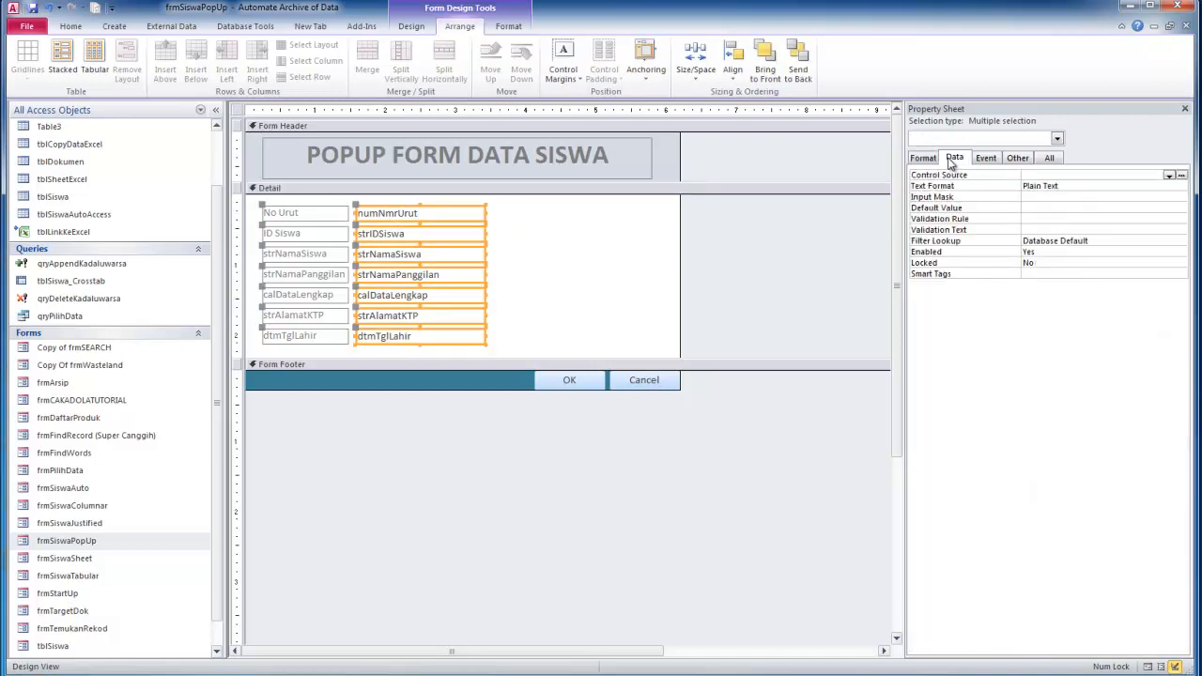
left_click(925, 160)
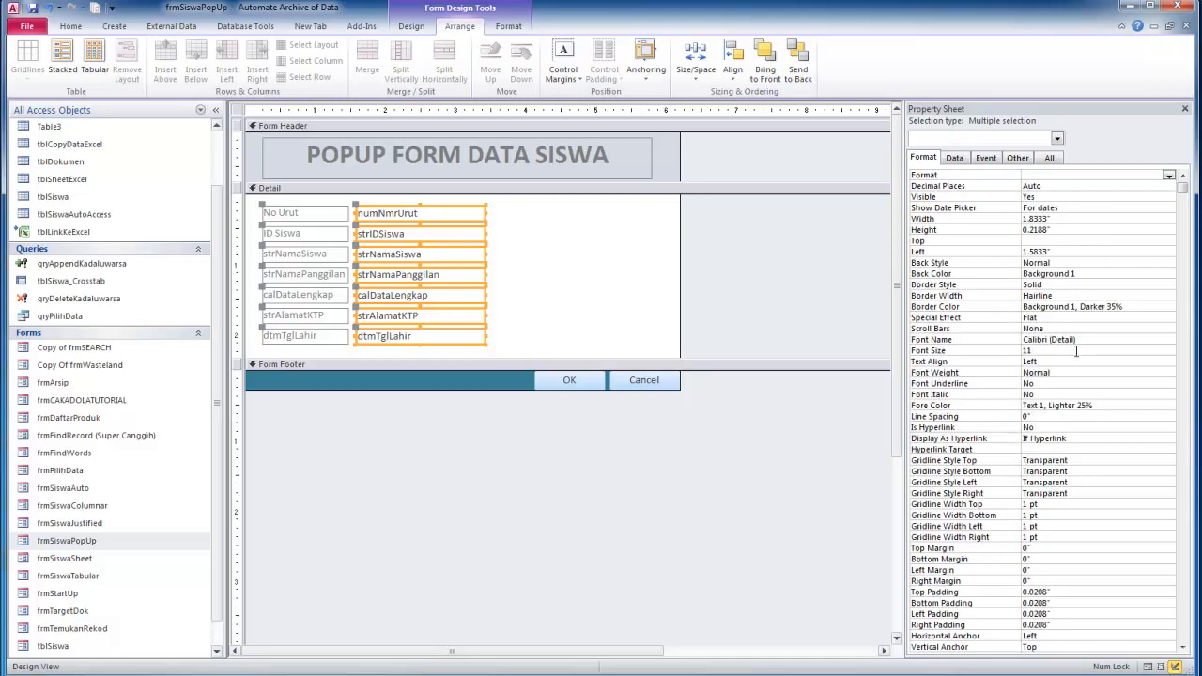
left_click(1075, 320)
left_click(1170, 319)
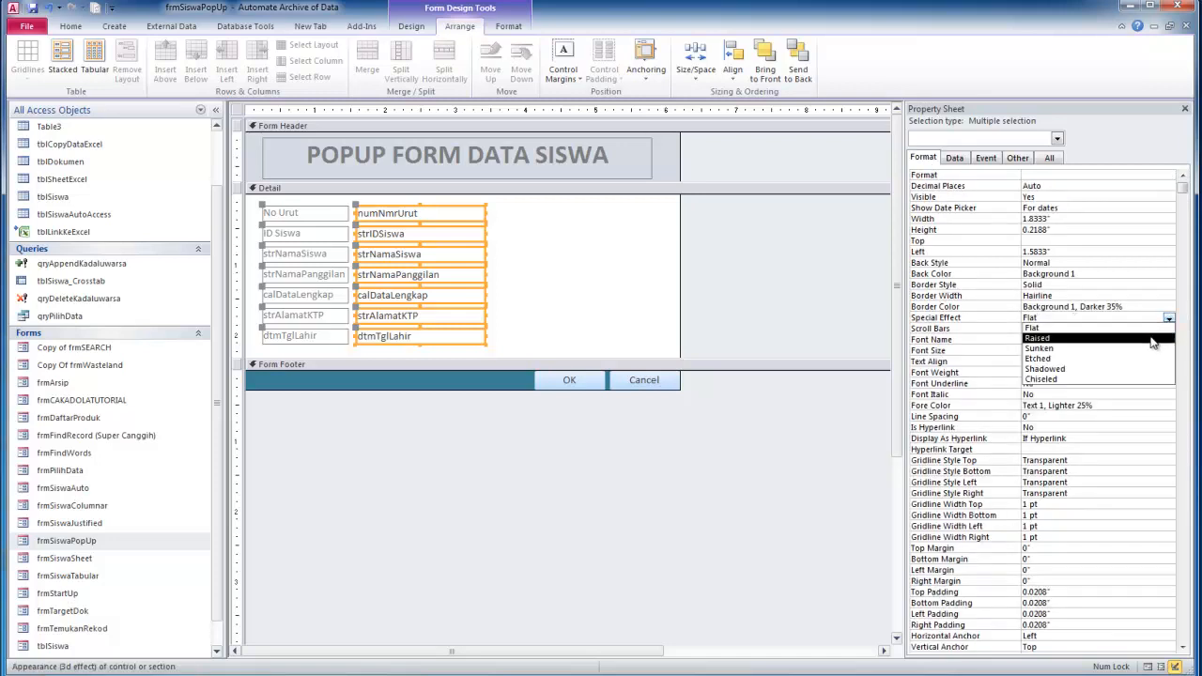
left_click(1137, 369)
left_click(572, 261)
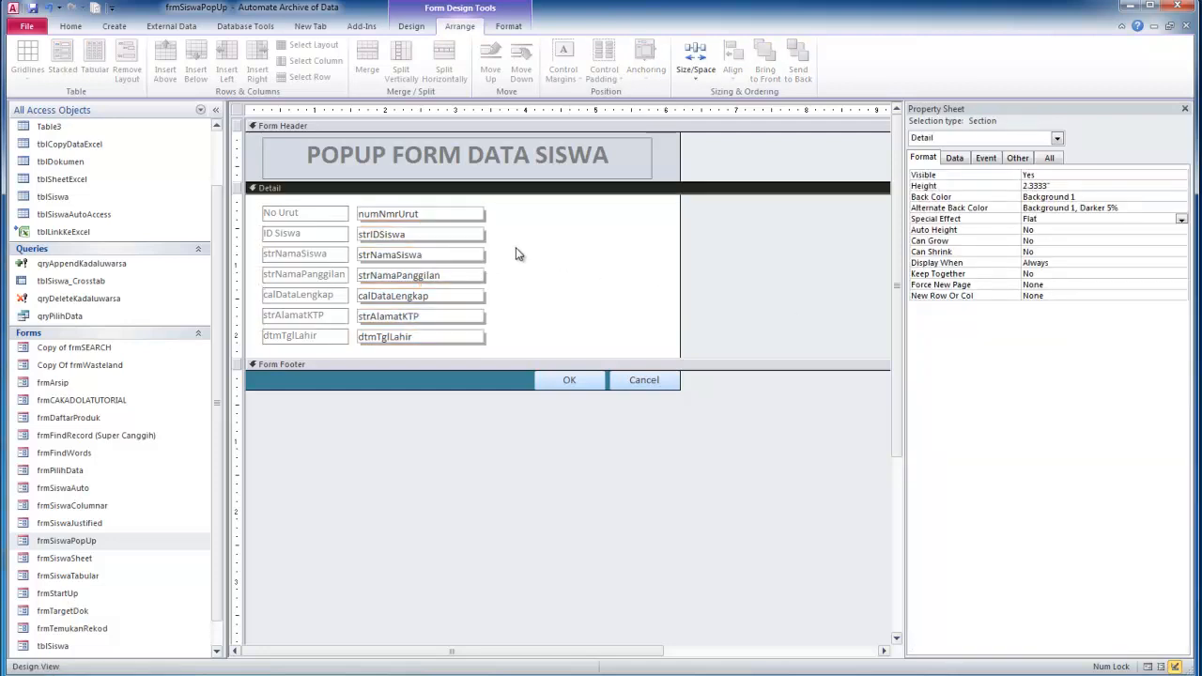
key("ctrl+z")
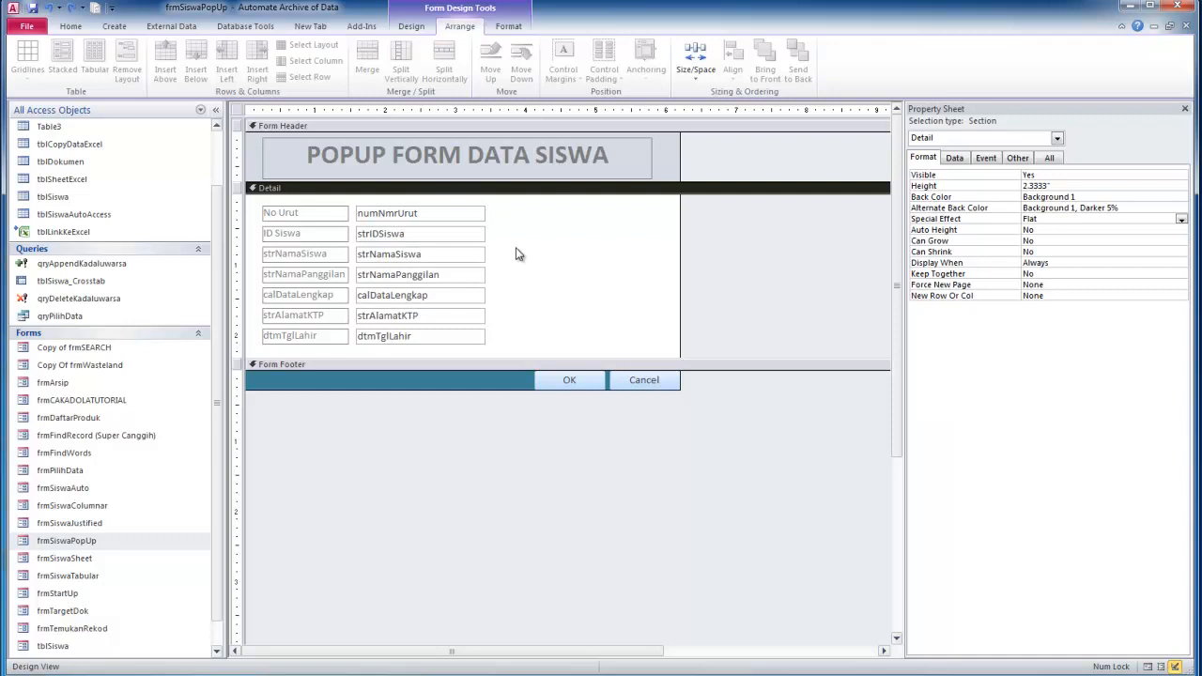
Set the special effect of the numNmrUrut text box to Raised
left_click_drag(514, 217, 438, 227)
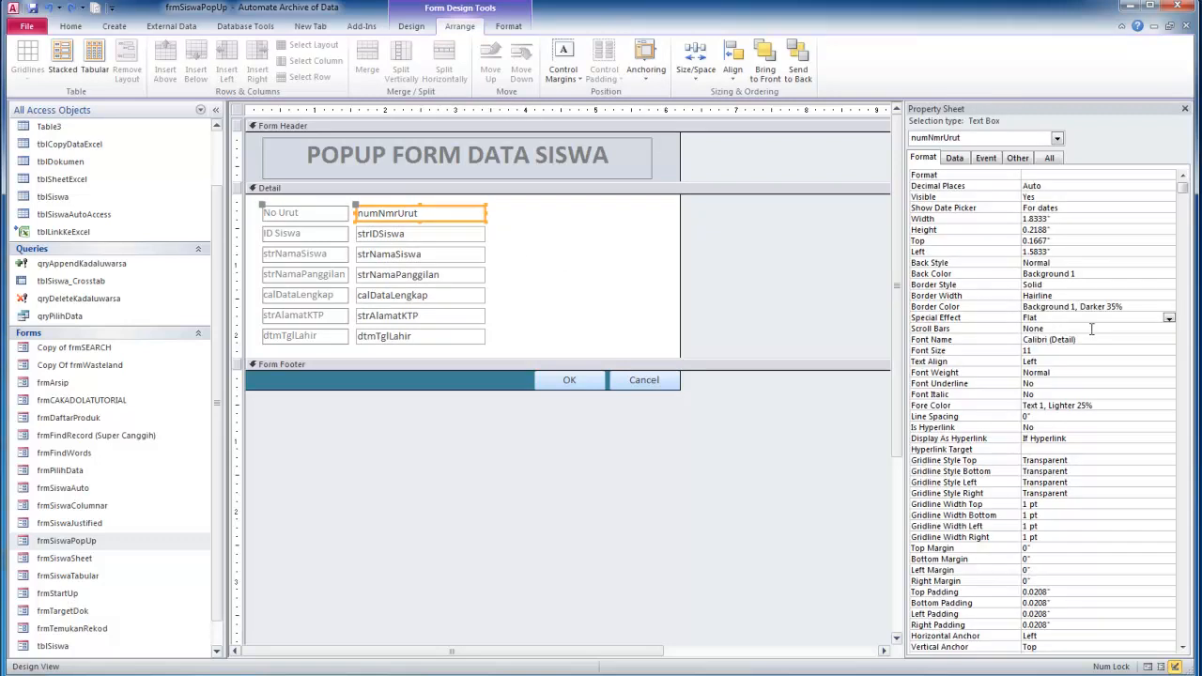
left_click(1169, 318)
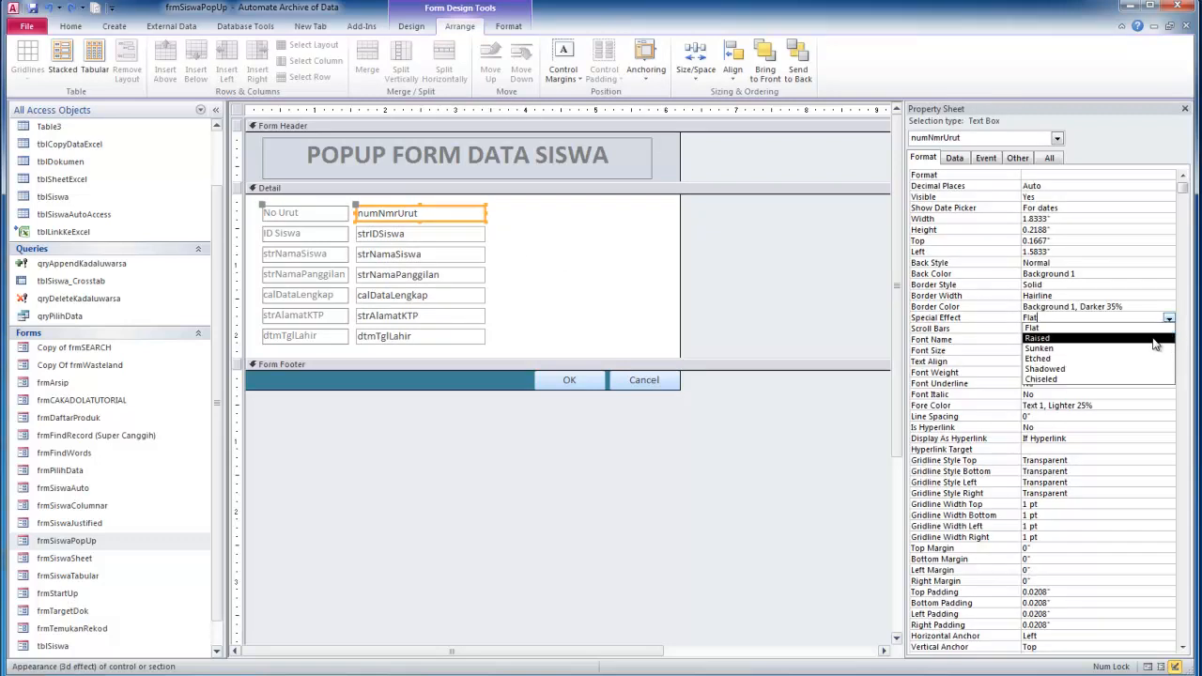
left_click(1156, 340)
left_click(532, 264)
Set the special effect of the strIDSiswa text box to Sunken
left_click(484, 239)
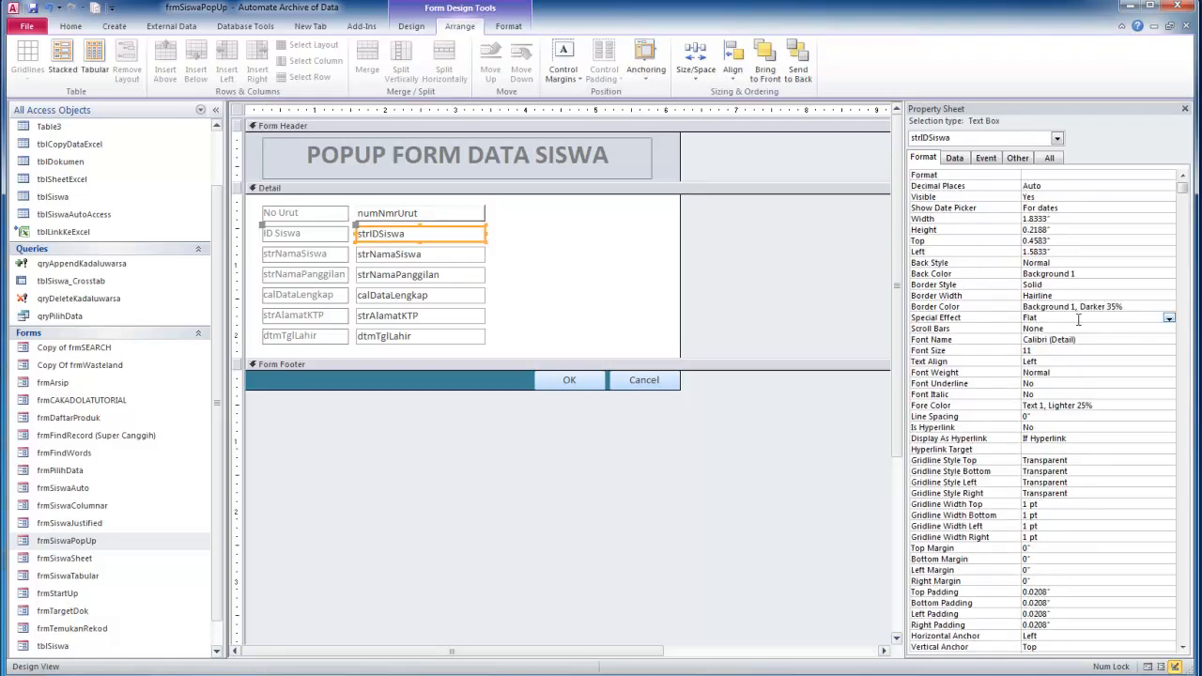
left_click(1169, 319)
left_click(588, 318)
left_click(529, 287)
Set the special effect of the strNamaSiswa text box to Etched
left_click(470, 255)
left_click(1077, 319)
left_click(1169, 319)
left_click(655, 310)
left_click(501, 284)
Set the special effect of the strNamaPanggilan text box to Shadowed
left_click(477, 277)
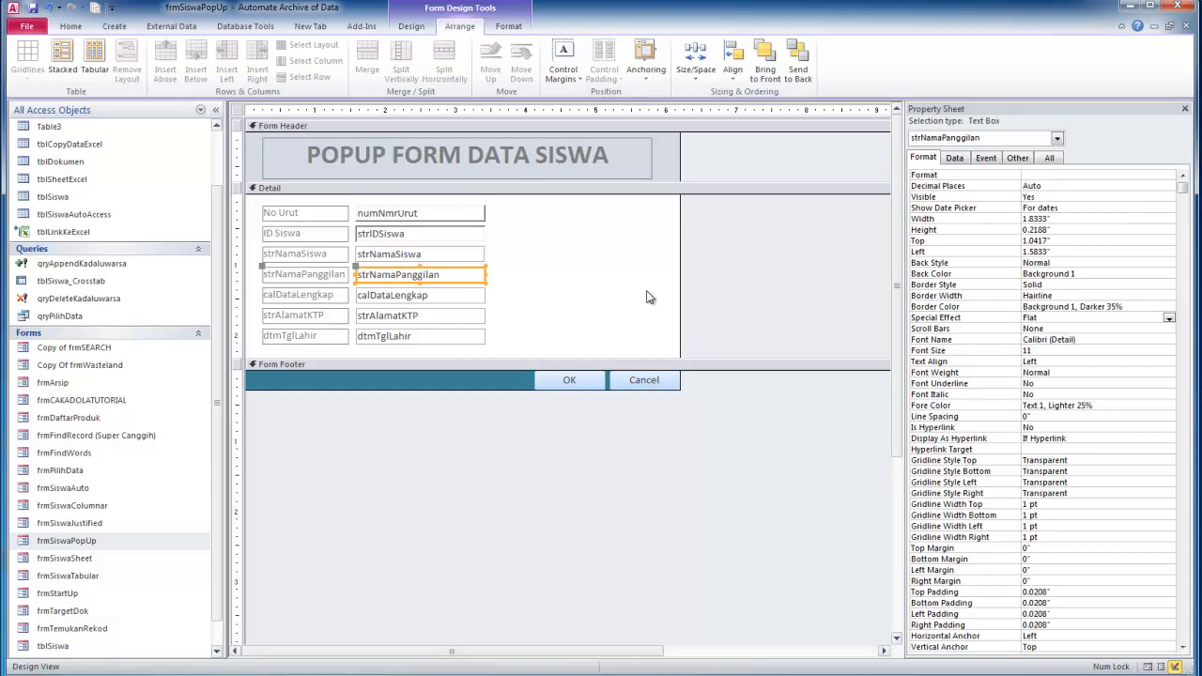
left_click(1104, 320)
left_click(1170, 320)
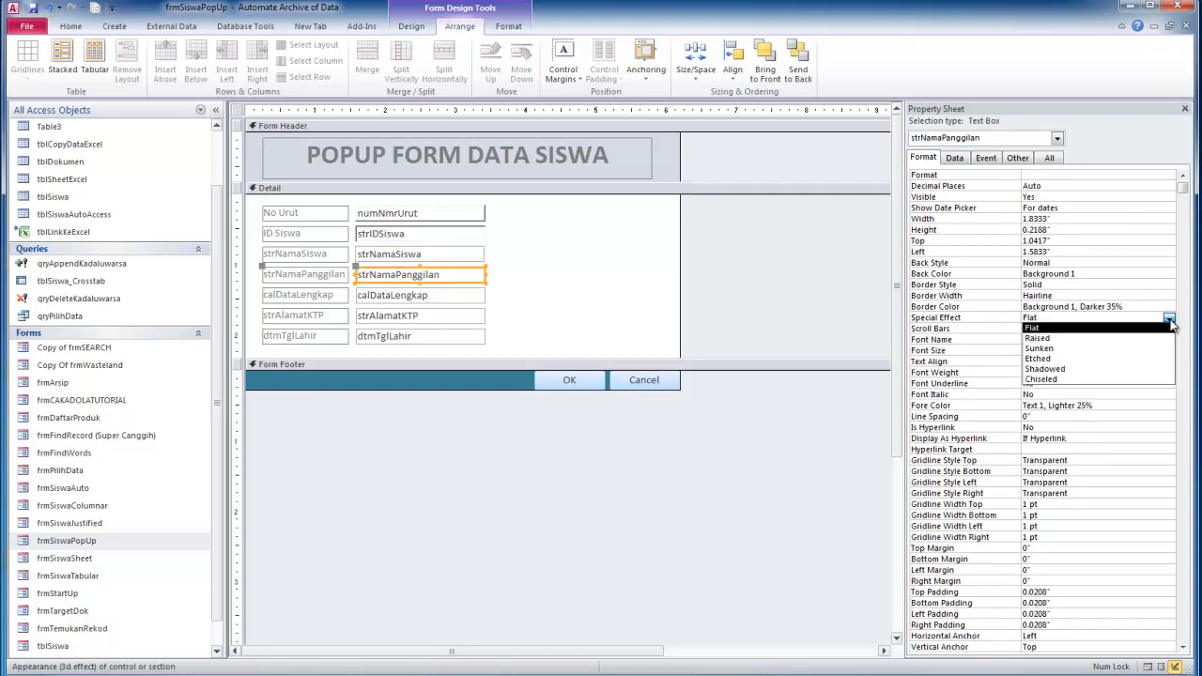
left_click(1145, 369)
left_click(499, 286)
Nudge the calDataLengkap text box to about 1.63 inches left and 1.38 inches top, and give it the Chiseled special effect
left_click_drag(477, 294, 481, 297)
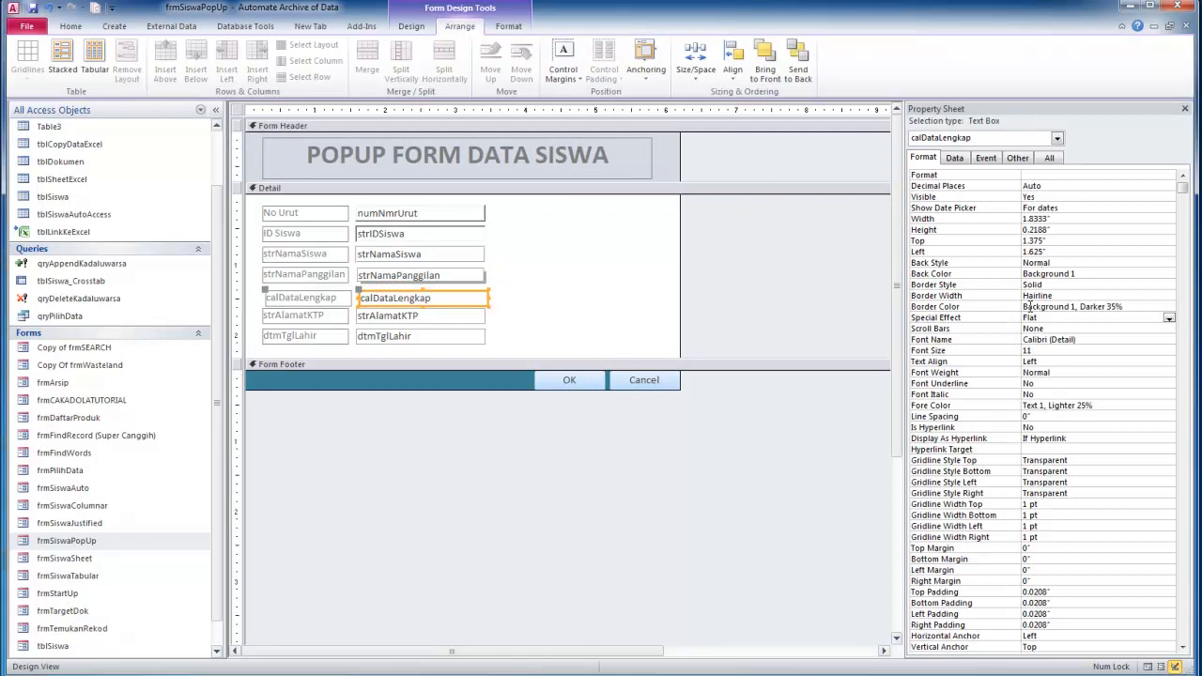
left_click(1102, 320)
left_click(1169, 319)
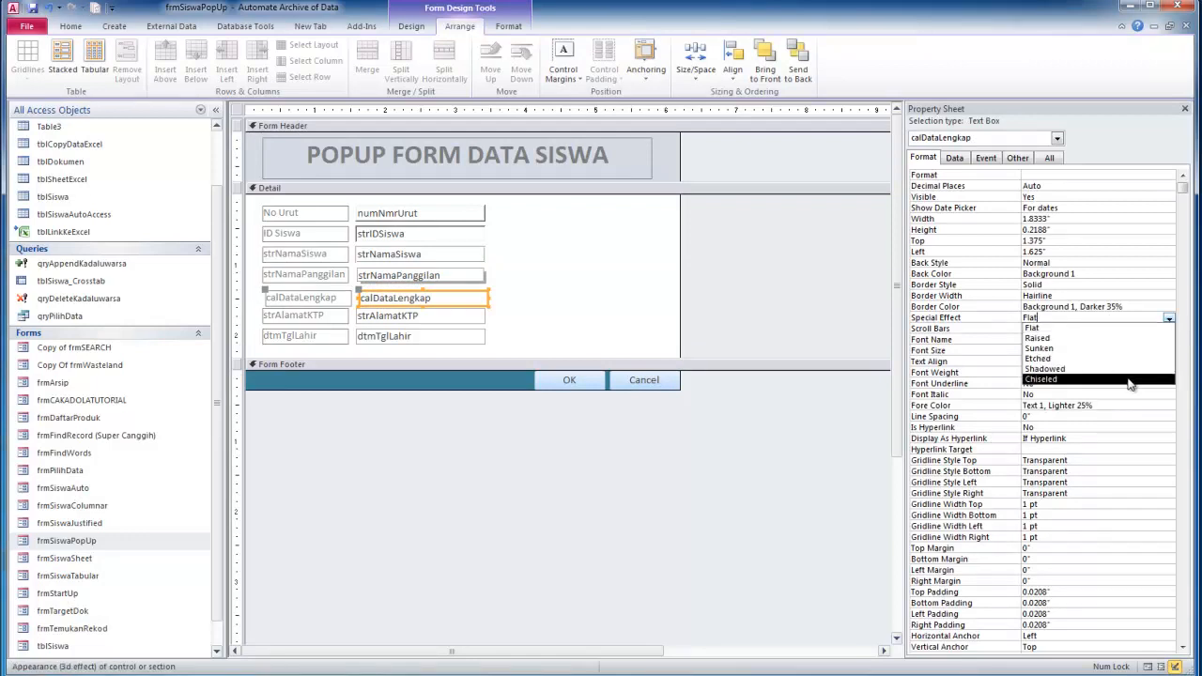
left_click(1131, 379)
left_click(564, 289)
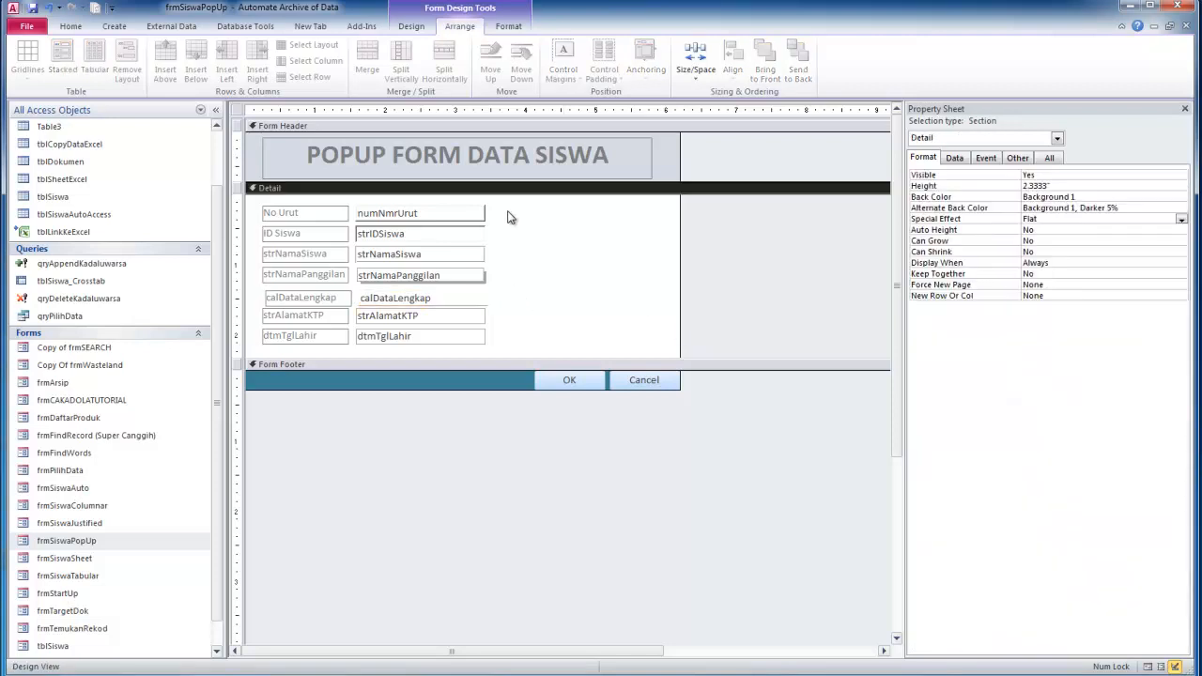
Fill the numNmrUrut text box with a light blue standard colour
left_click(471, 215)
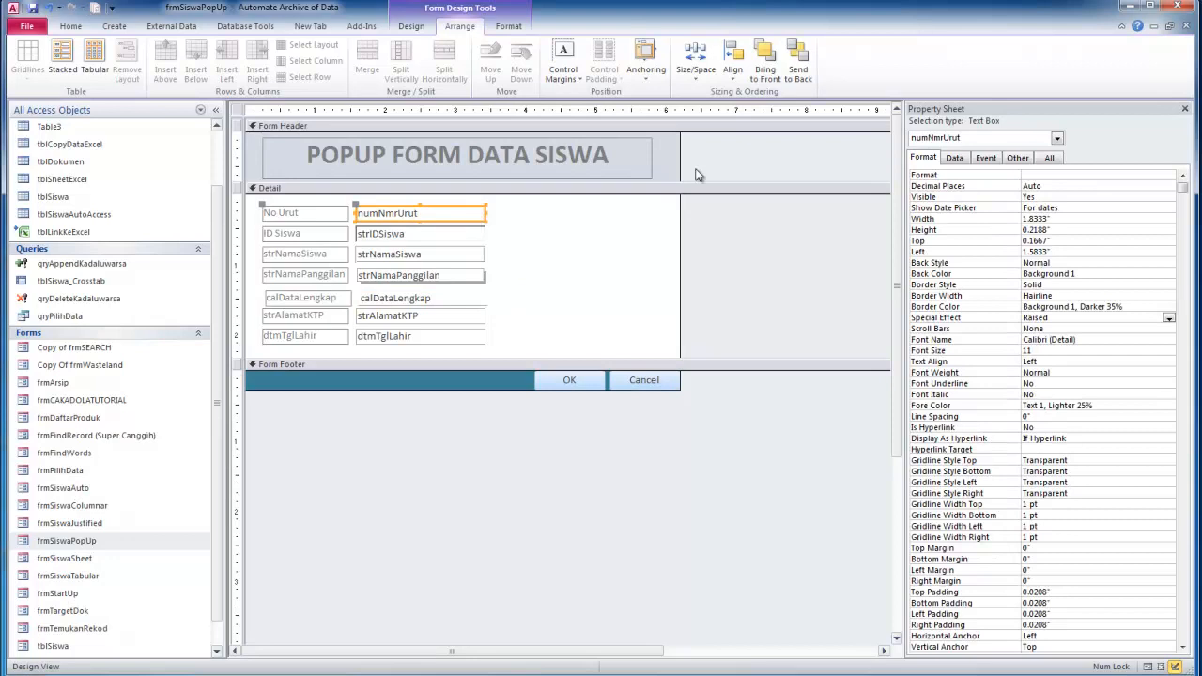
left_click(509, 26)
left_click(628, 47)
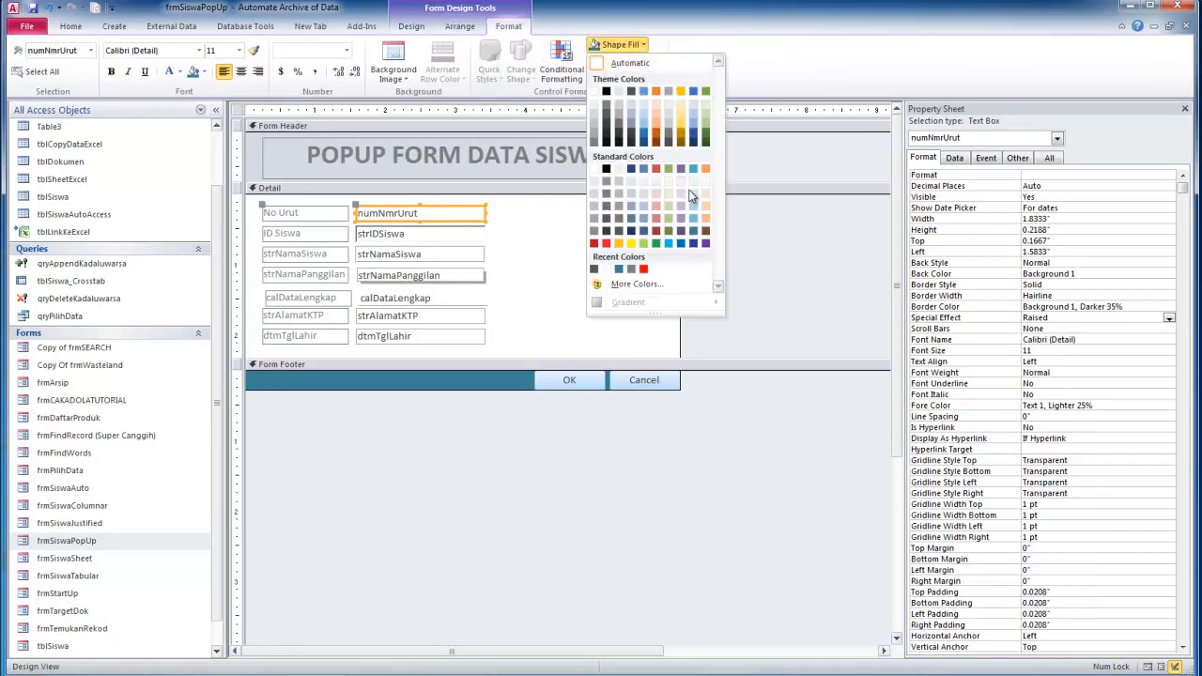
left_click(691, 196)
left_click(562, 232)
Fill the strIDSiswa text box with a light orange standard colour
left_click(470, 235)
left_click(620, 44)
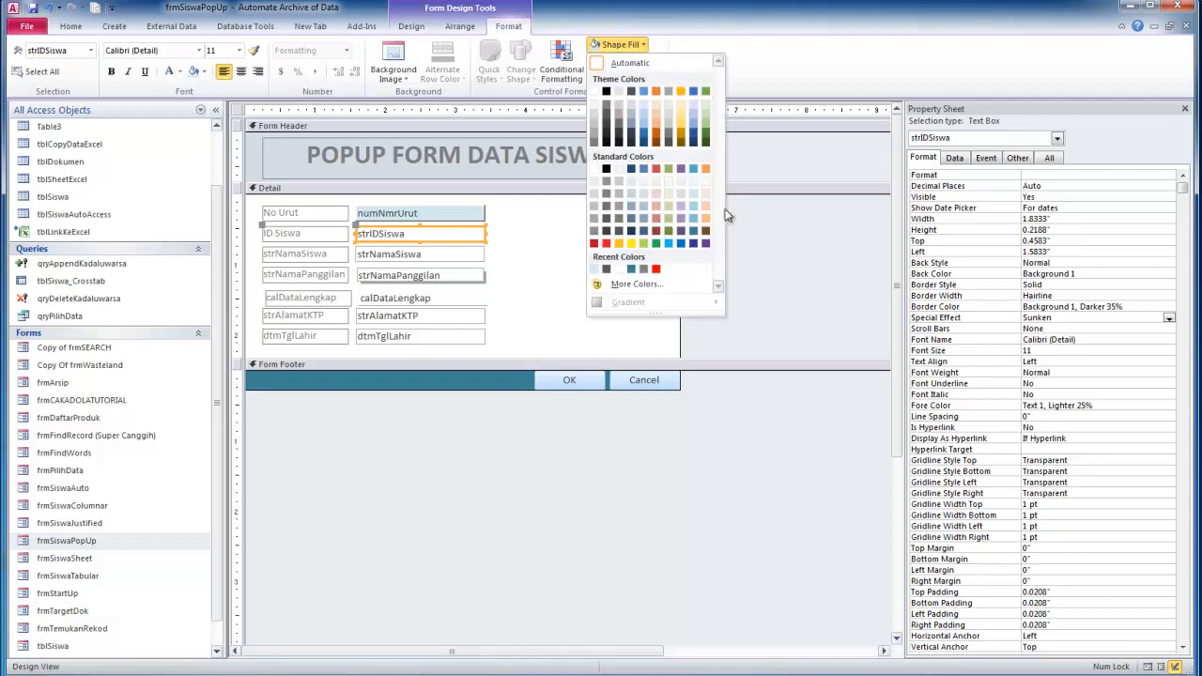
left_click(707, 218)
left_click(495, 274)
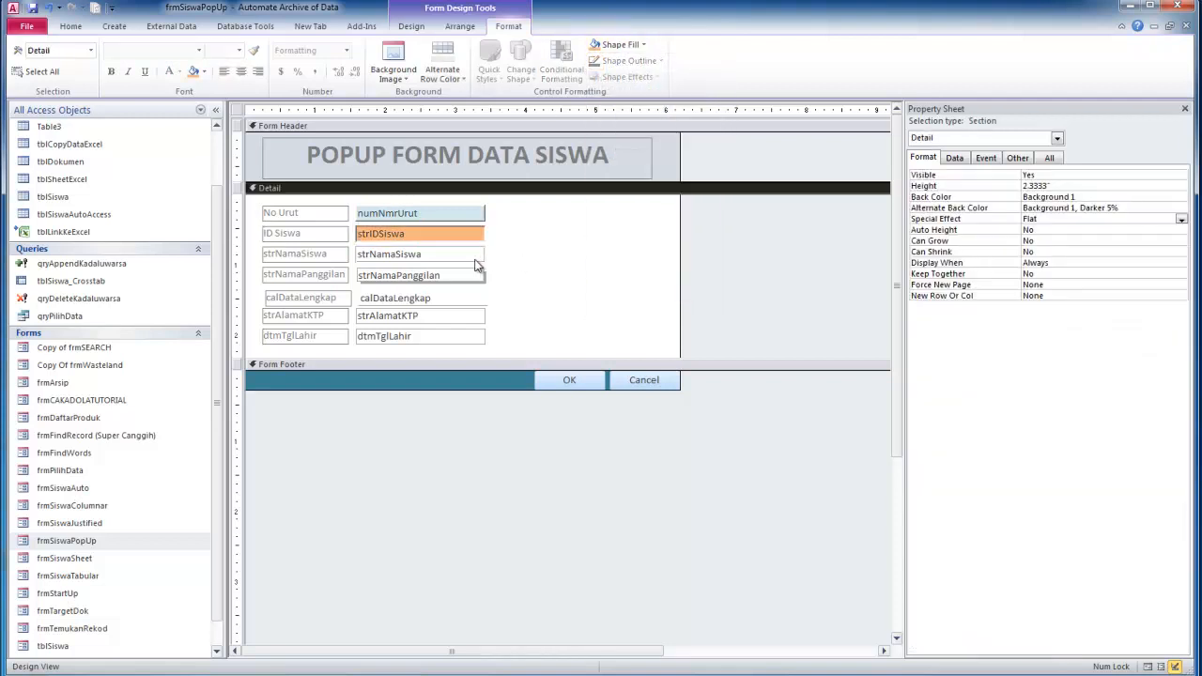
Fill the strNamaSiswa text box with a light pink standard colour
left_click(477, 261)
left_click(620, 44)
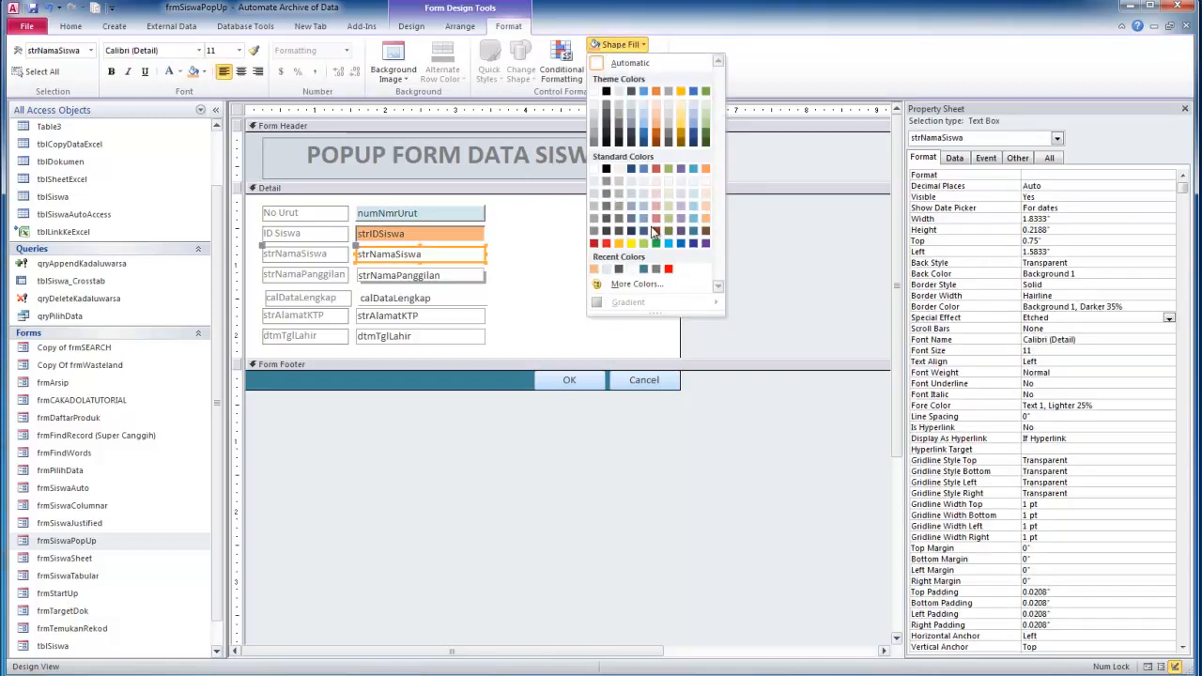
left_click(654, 196)
left_click(559, 239)
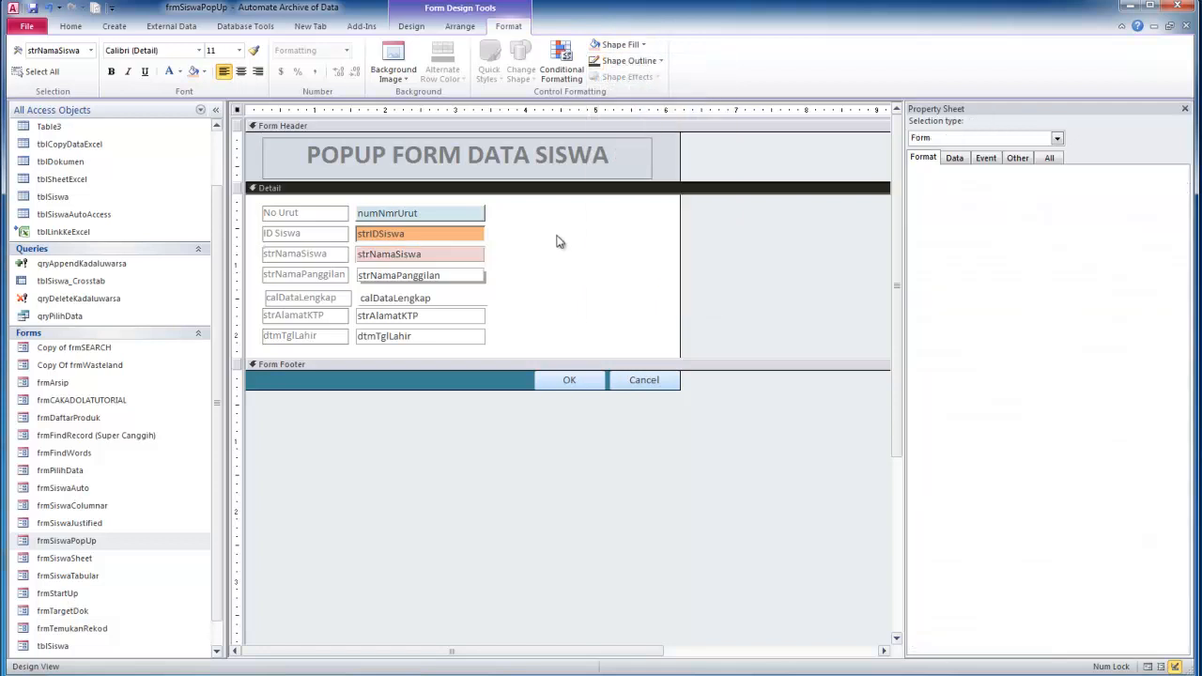
Fill the strNamaPanggilan text box with a medium grey standard colour
left_click(477, 278)
left_click(620, 44)
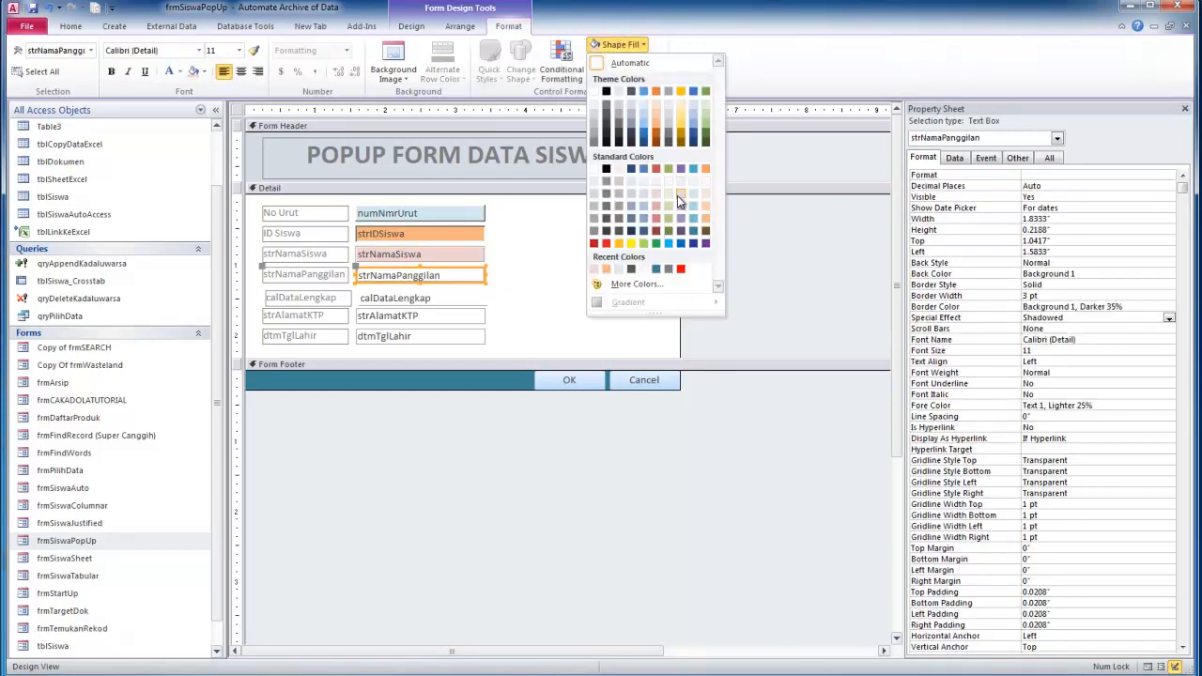
left_click(593, 219)
left_click(504, 299)
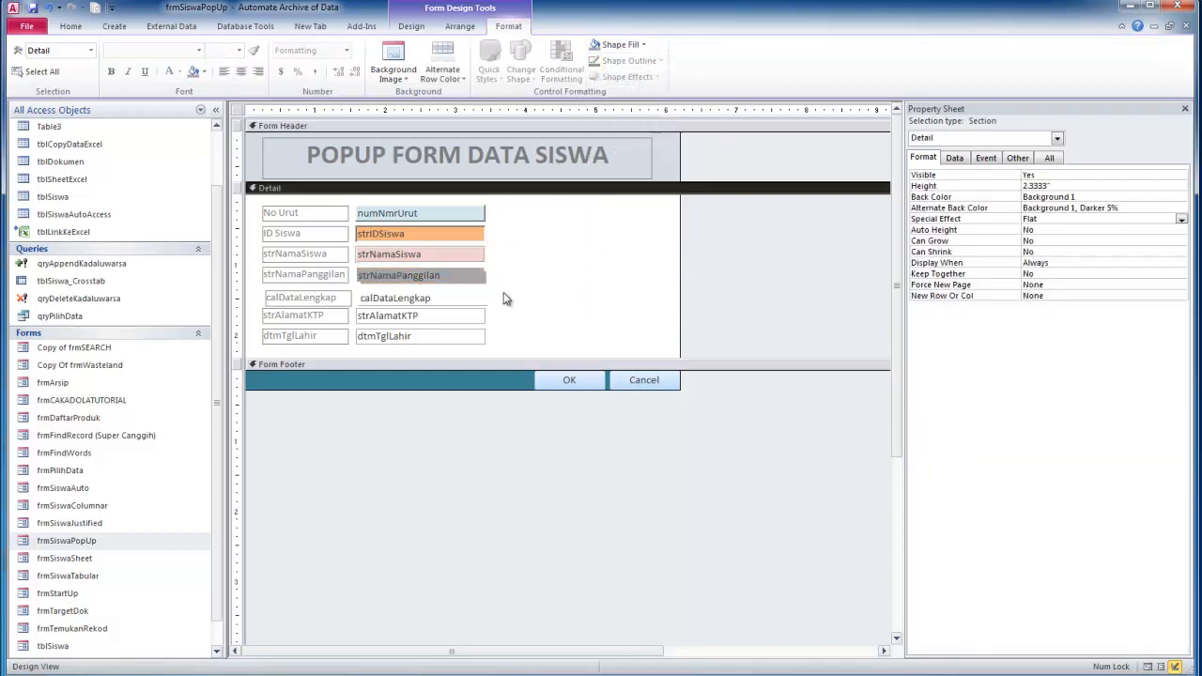
Fill the calDataLengkap text box with the light green standard colour
left_click(458, 302)
left_click(618, 44)
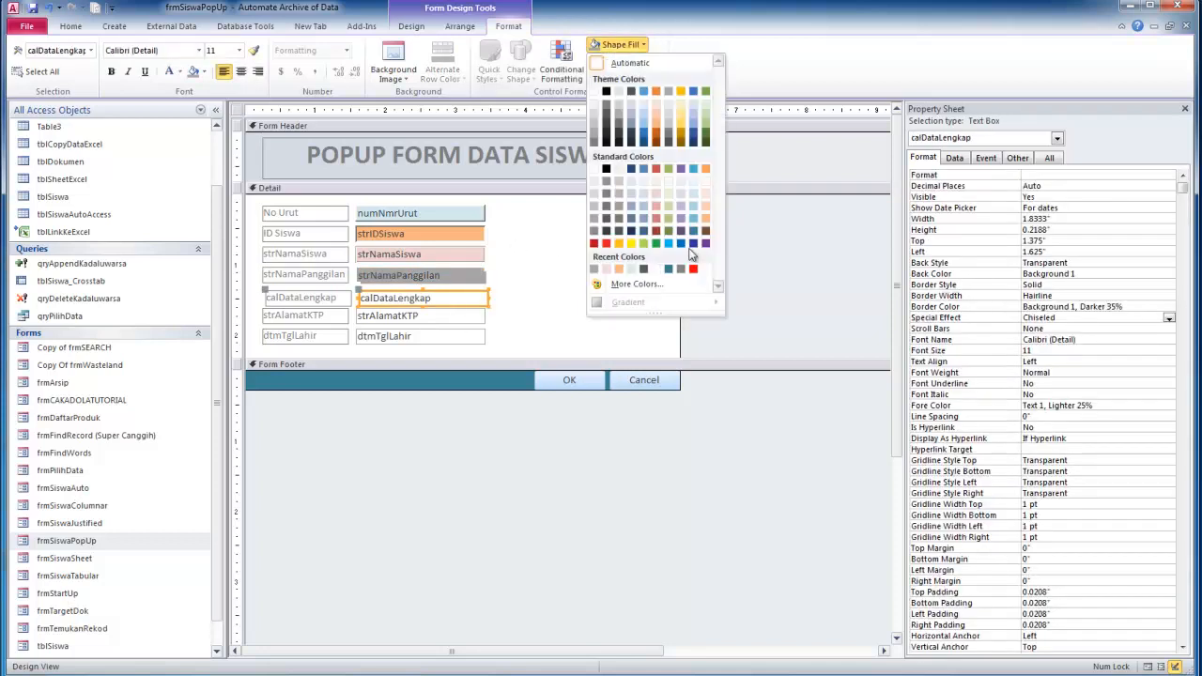
left_click(643, 244)
left_click(558, 273)
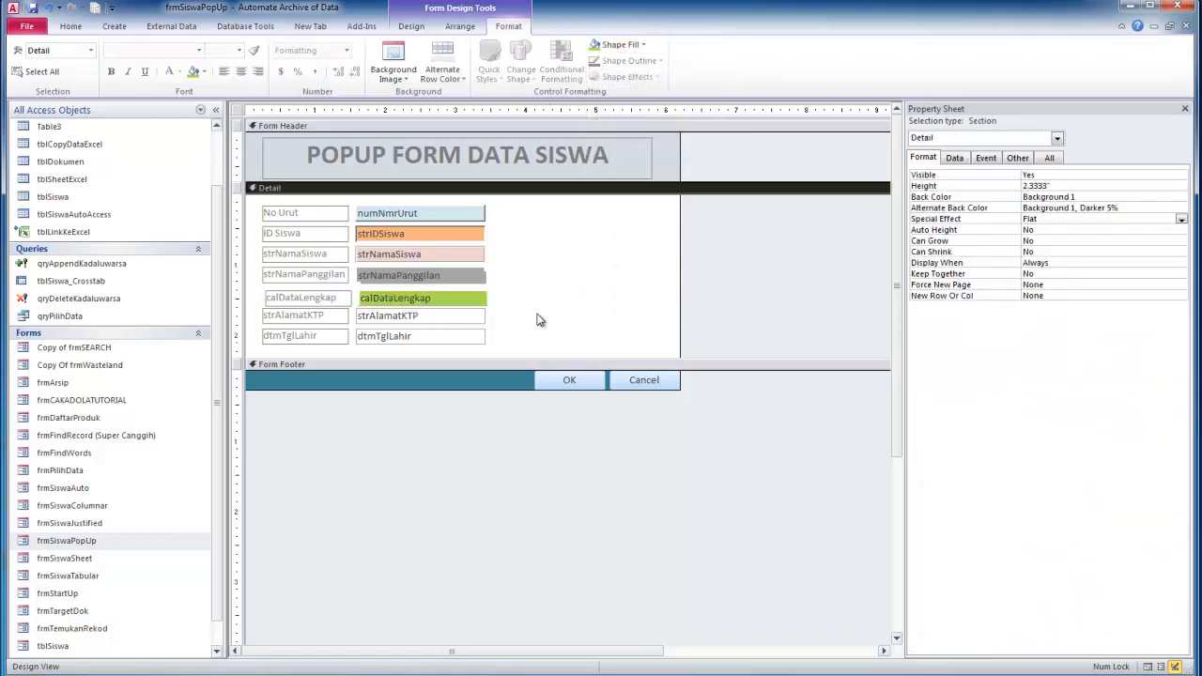
Align all seven field text boxes in the Detail section to the left
left_click_drag(504, 223, 425, 353)
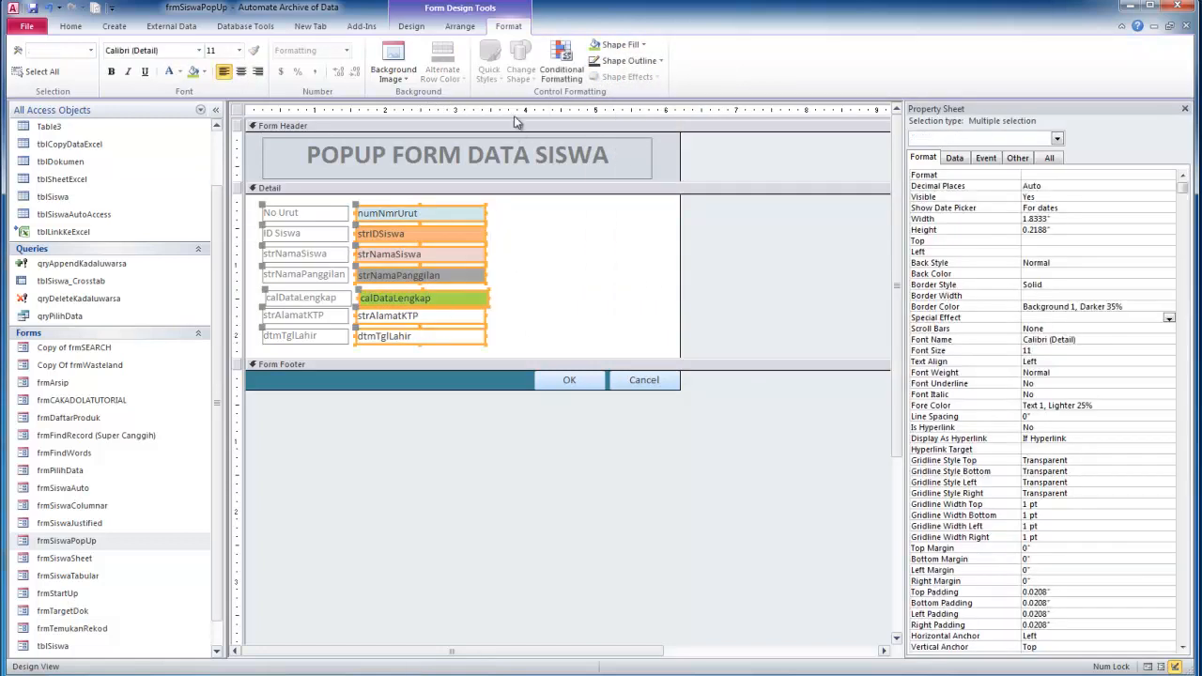
left_click(419, 34)
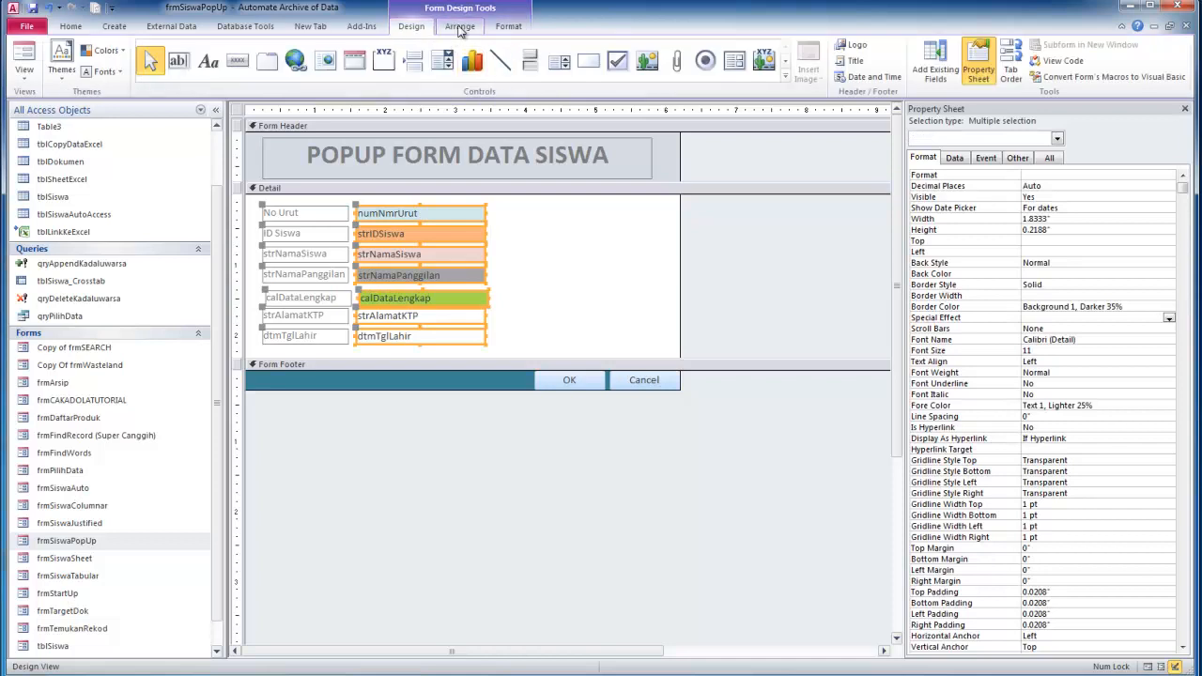
left_click(456, 32)
left_click(733, 68)
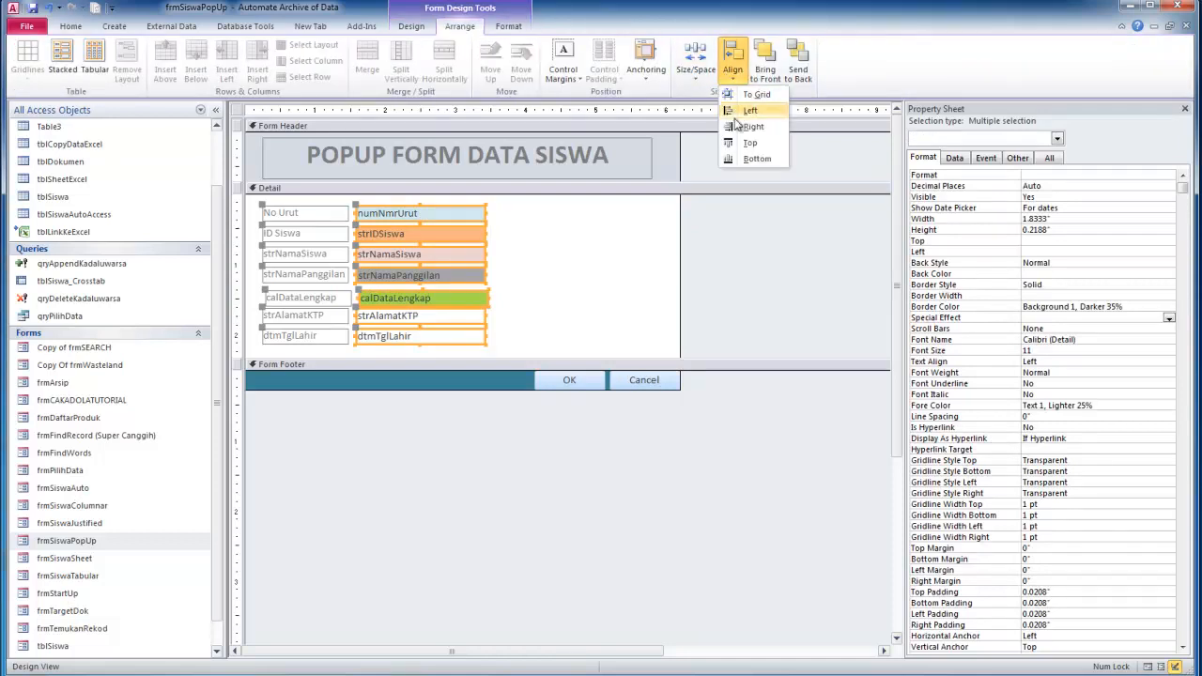
left_click(742, 110)
left_click(604, 226)
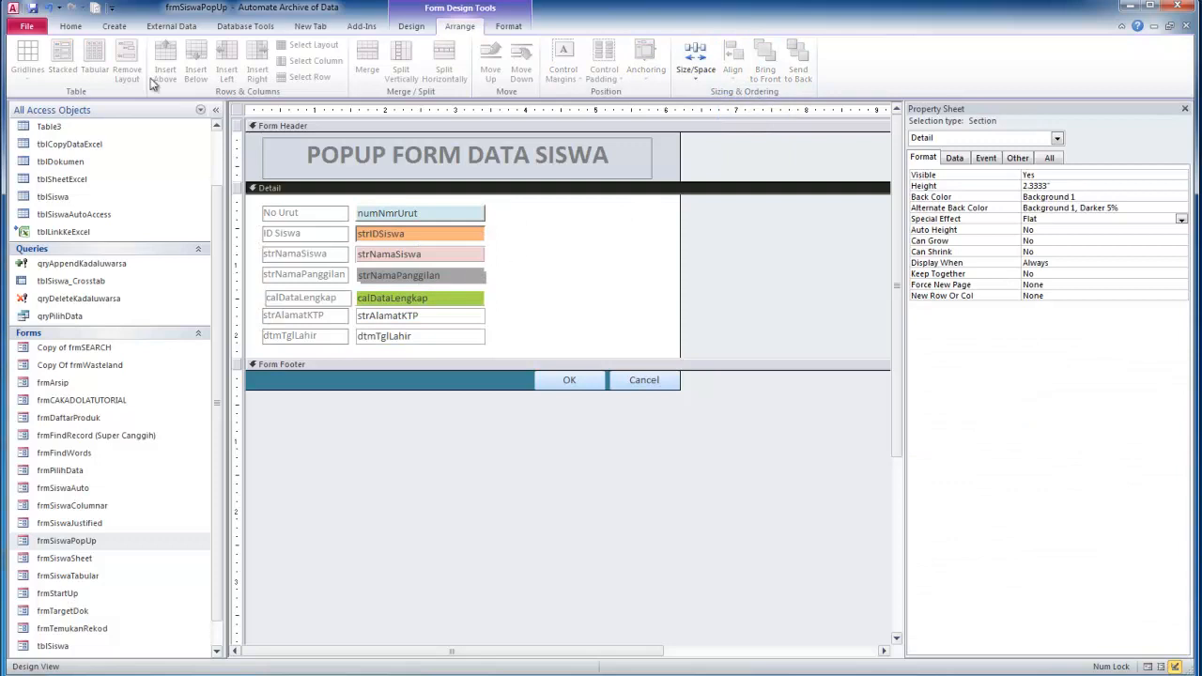
Show the form in Form View and step forward through several student records to check the formatting
left_click(71, 26)
left_click(24, 57)
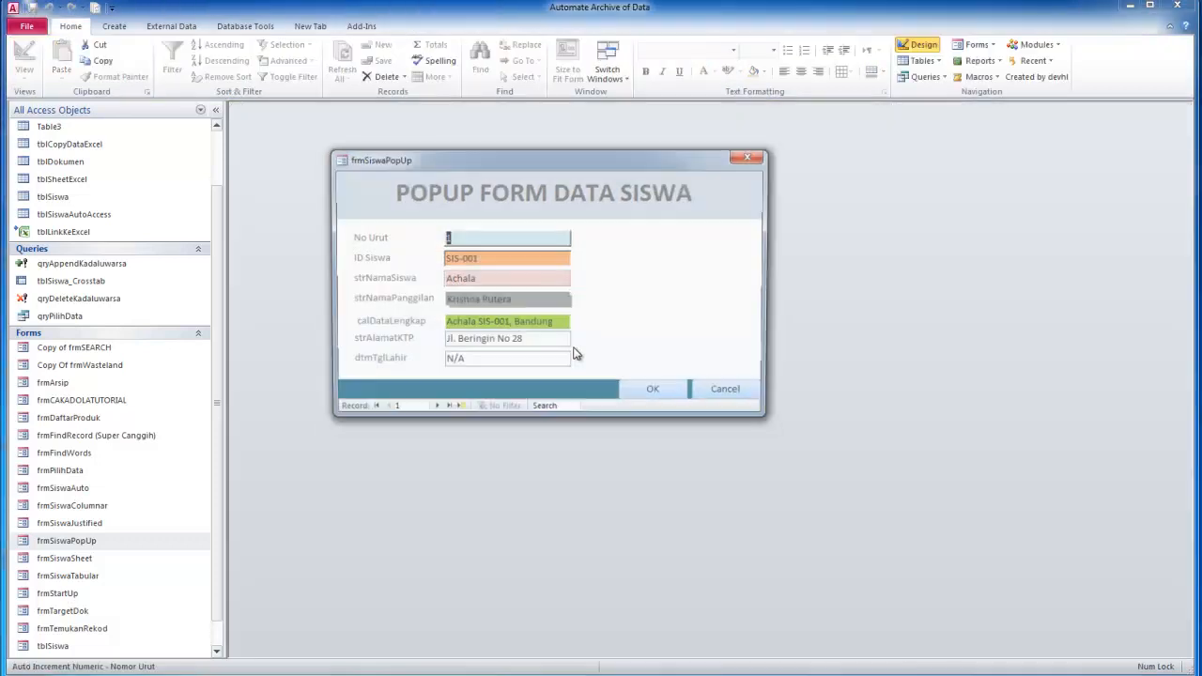
left_click(433, 412)
left_click(433, 411)
left_click(433, 411)
left_click(433, 411)
left_click(433, 411)
left_click(433, 411)
left_click(434, 412)
left_click(435, 413)
Return the form to Design View and widen all the field text boxes together to about 2.08 inches
right_click(622, 311)
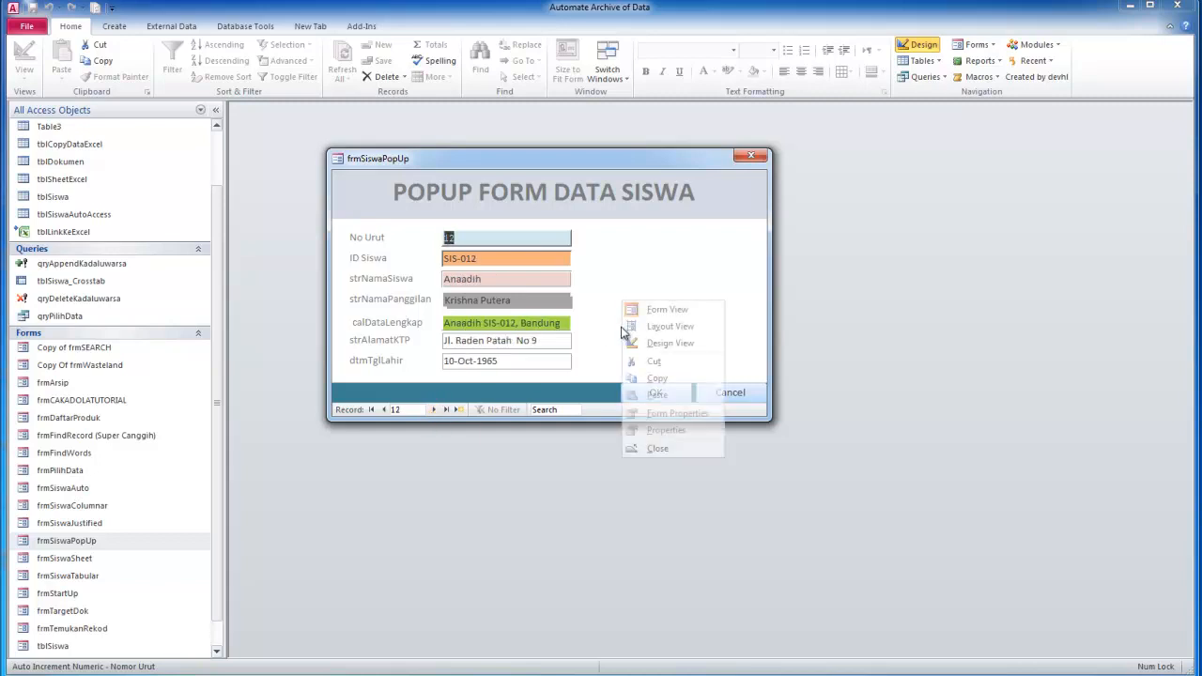
left_click(642, 342)
left_click_drag(609, 280, 555, 420)
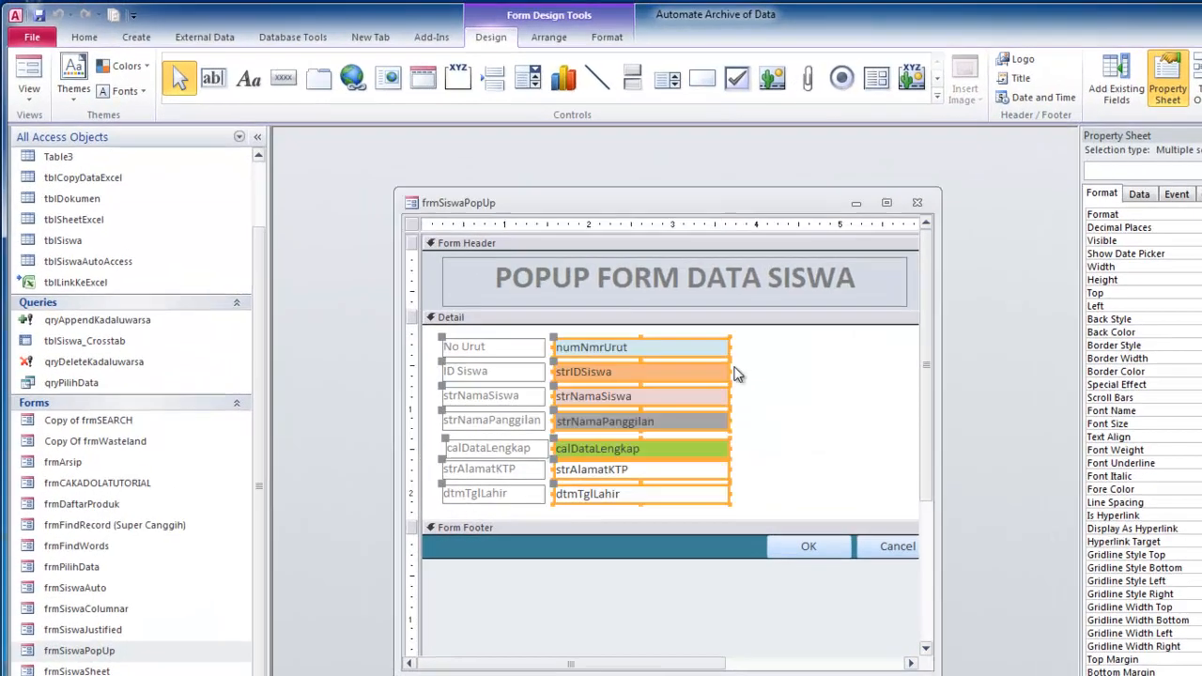
Change the fill of the strNamaPanggilan text box to a medium aqua standard colour
left_click(574, 349)
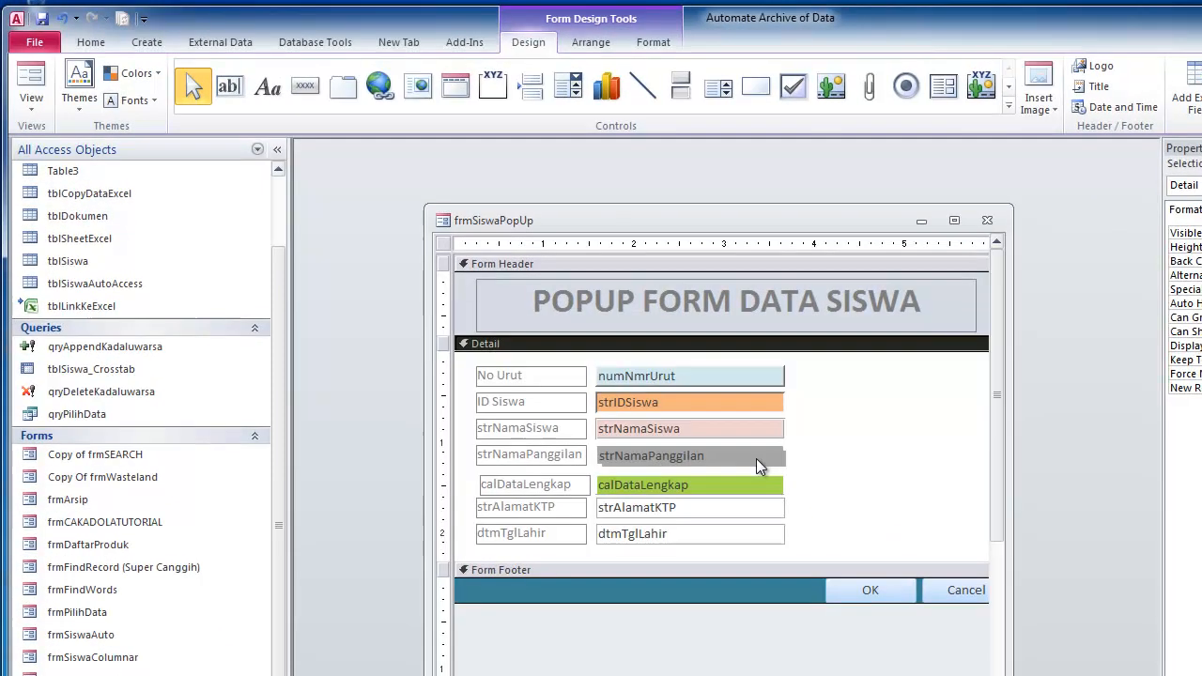
left_click(653, 42)
left_click(796, 65)
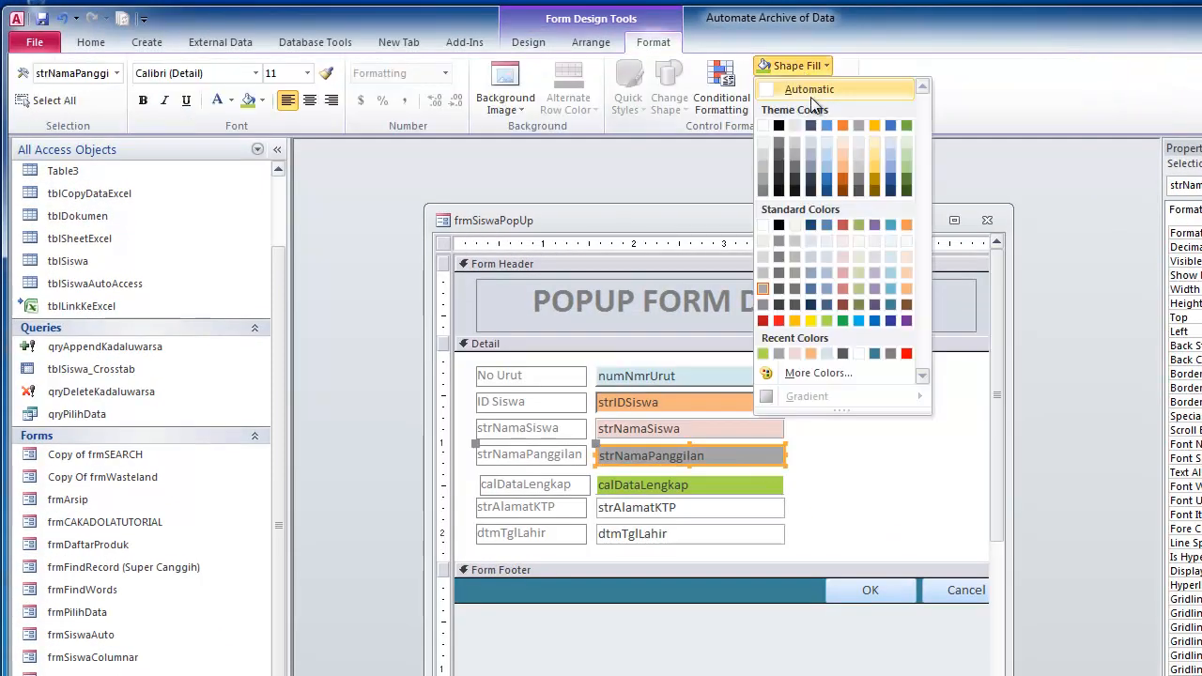
left_click(890, 289)
left_click(844, 479)
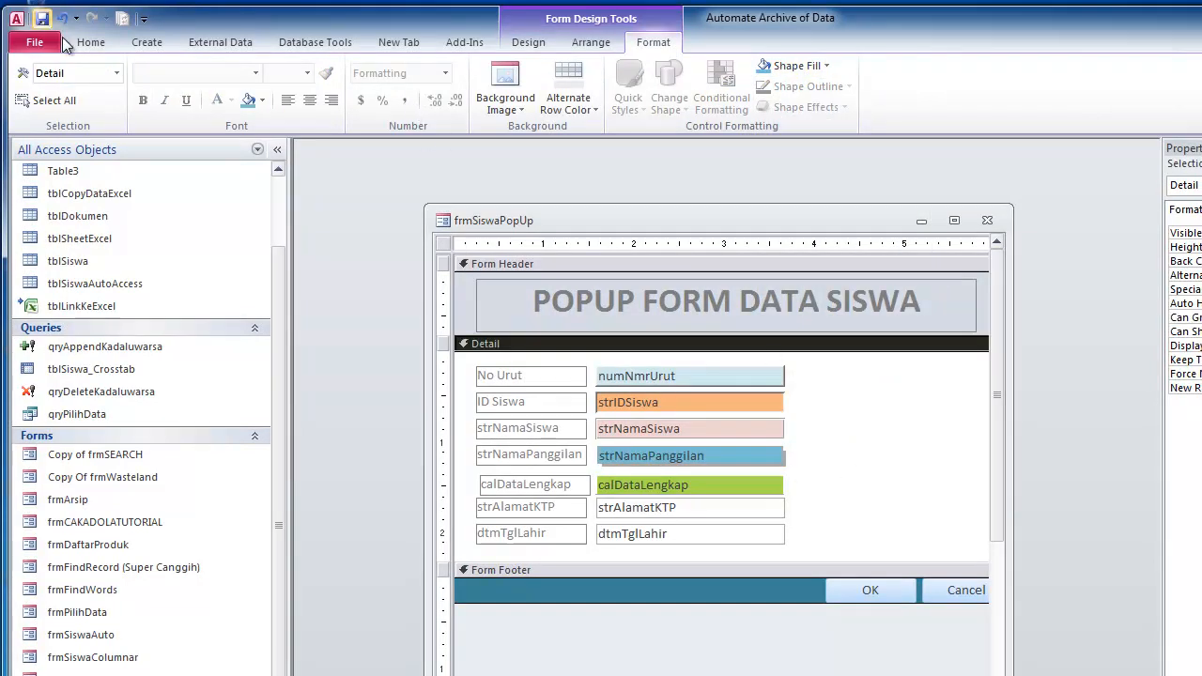
Check the recoloured strNamaPanggilan field in Form View and return to Design View
left_click(92, 42)
left_click(33, 86)
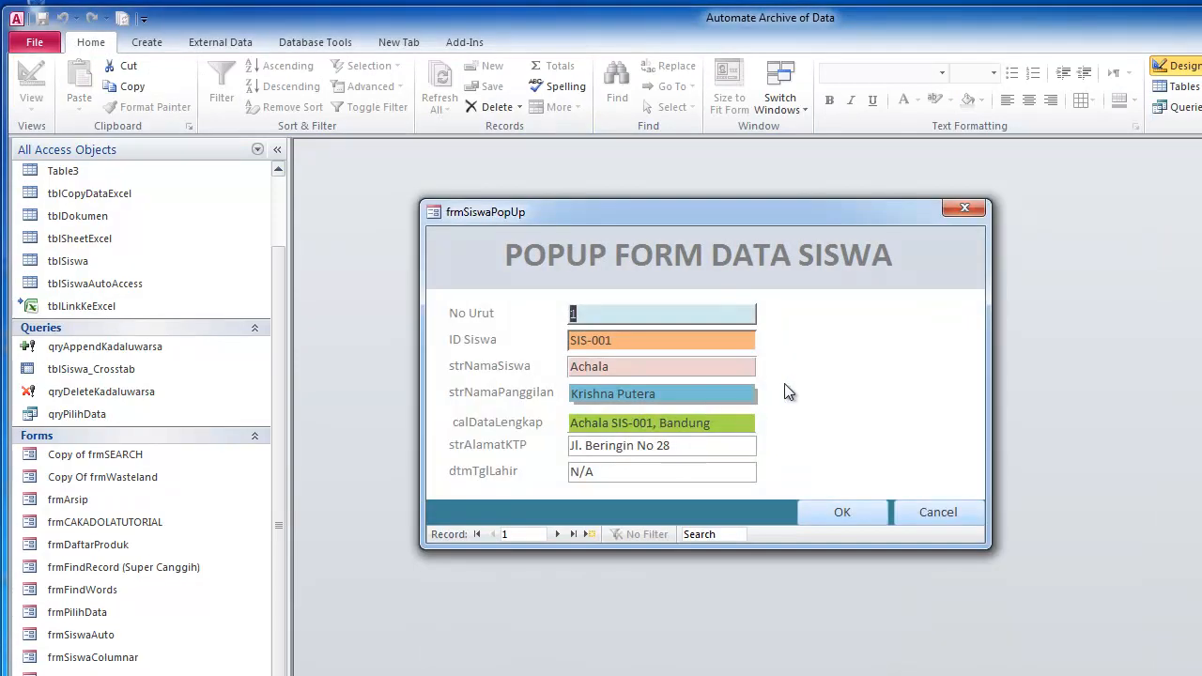
right_click(827, 356)
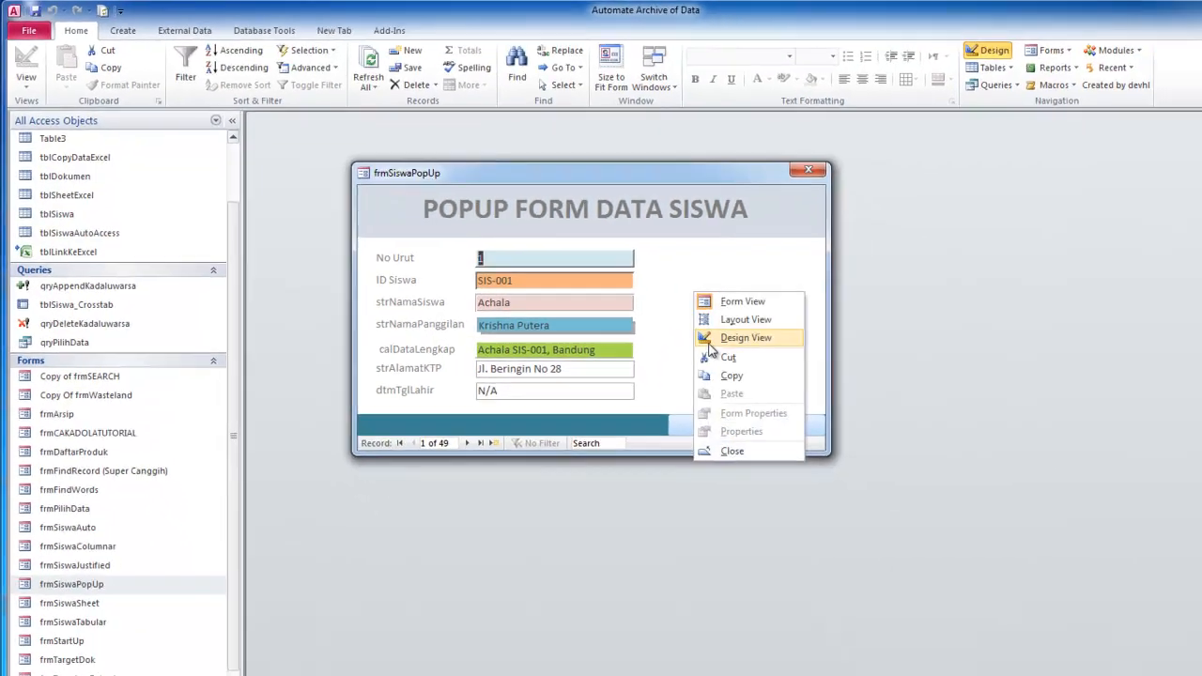
left_click(729, 355)
Apply Equal Vertical spacing to all labels and text boxes in the Detail section
left_click_drag(627, 284, 693, 359)
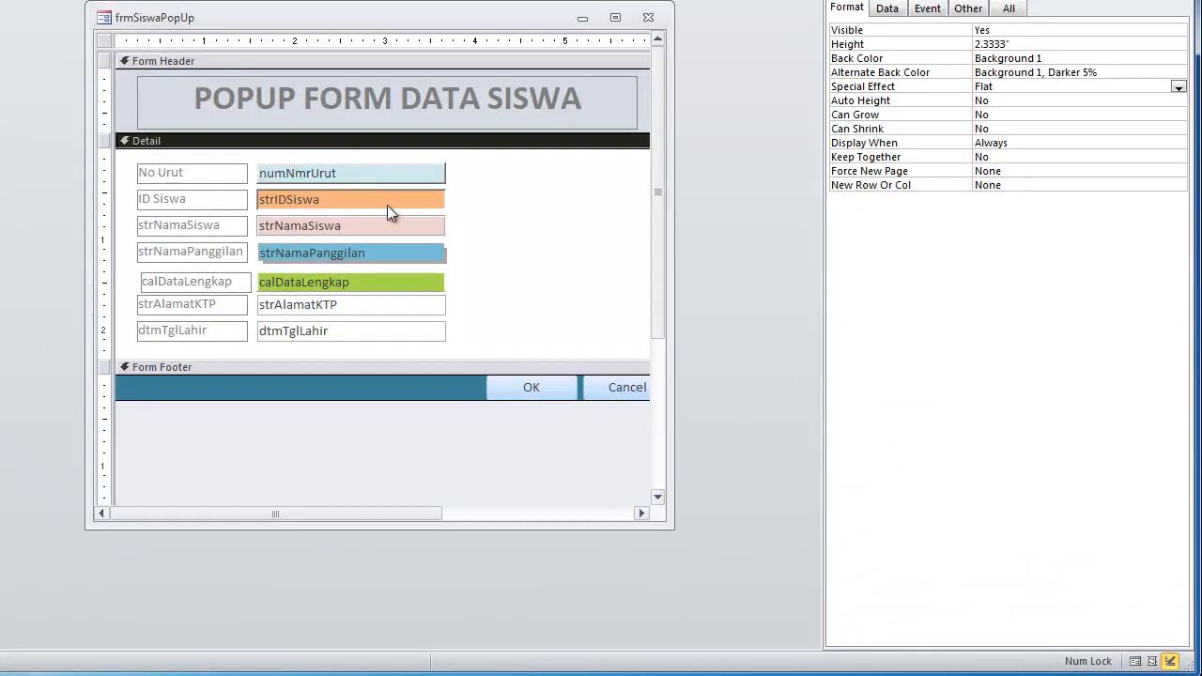
left_click_drag(129, 169, 321, 334)
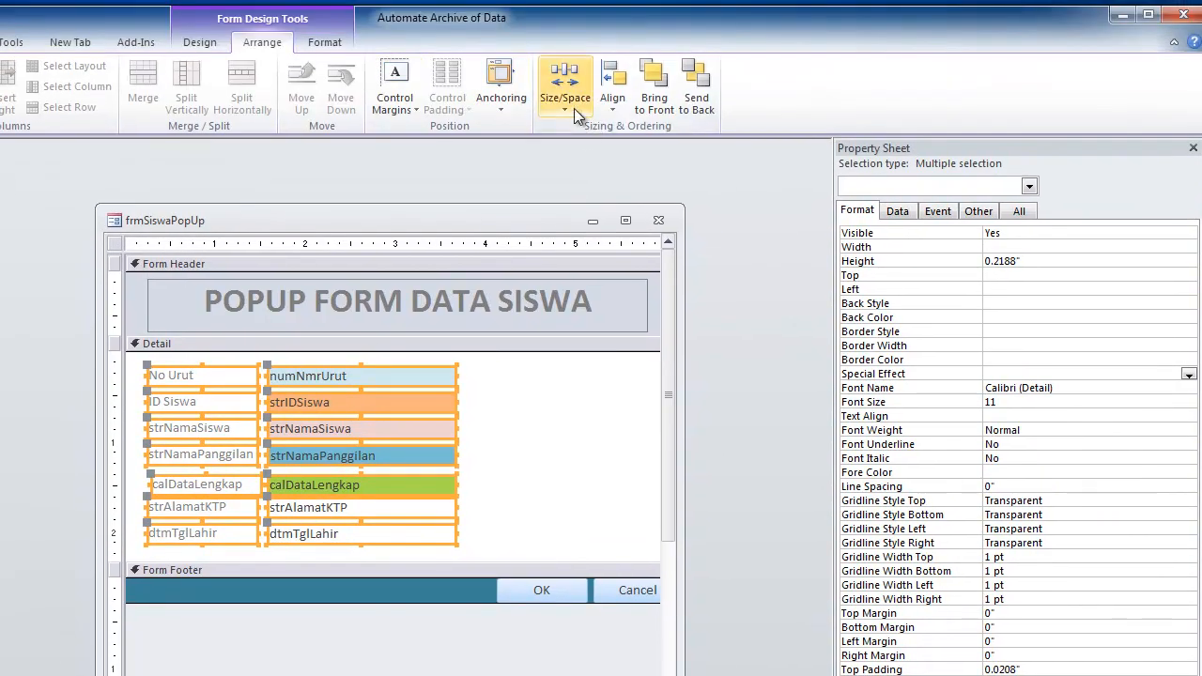
left_click(606, 105)
left_click(568, 105)
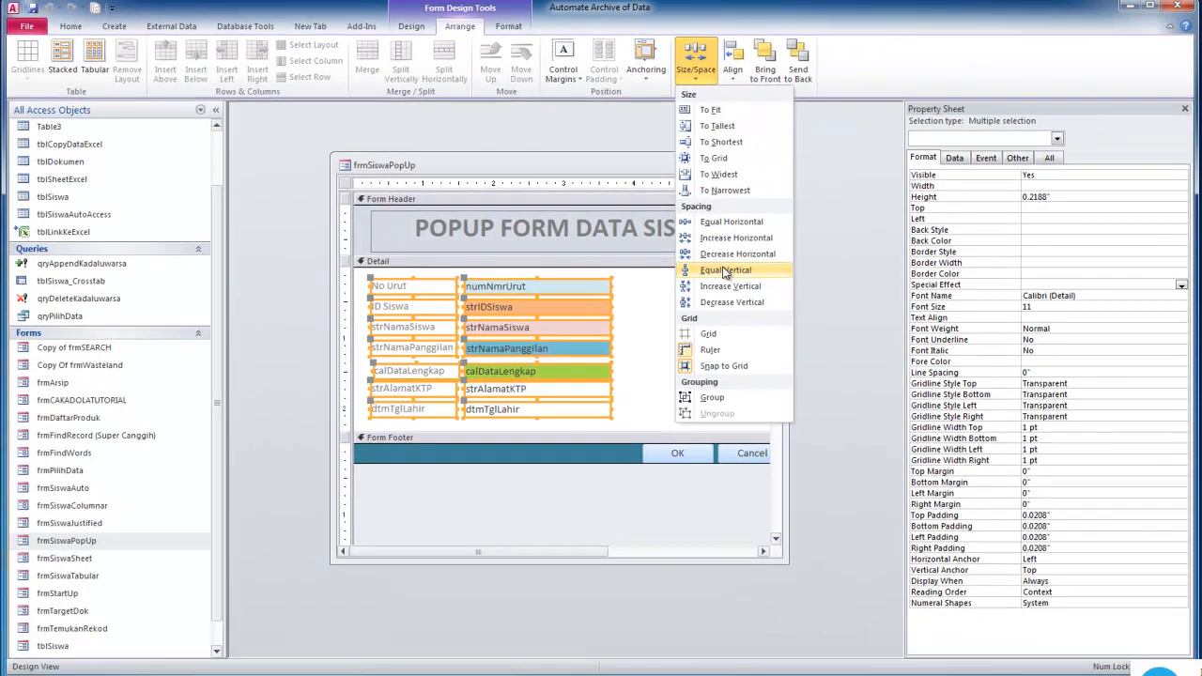
left_click(604, 354)
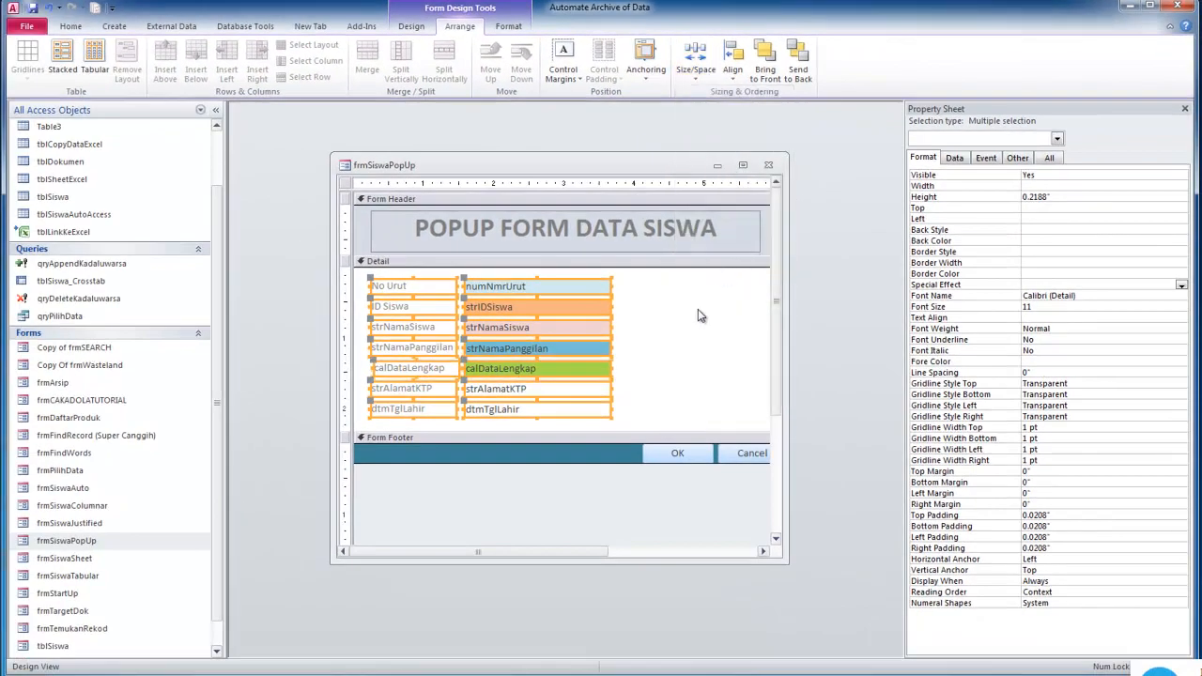
Align the column of field labels in the Detail section to the left
left_click(698, 315)
left_click_drag(361, 279, 442, 425)
left_click(732, 58)
left_click(747, 111)
Align the column of field text boxes to the left and size them all to the narrowest
left_click(632, 292)
left_click_drag(631, 292, 460, 426)
left_click(733, 58)
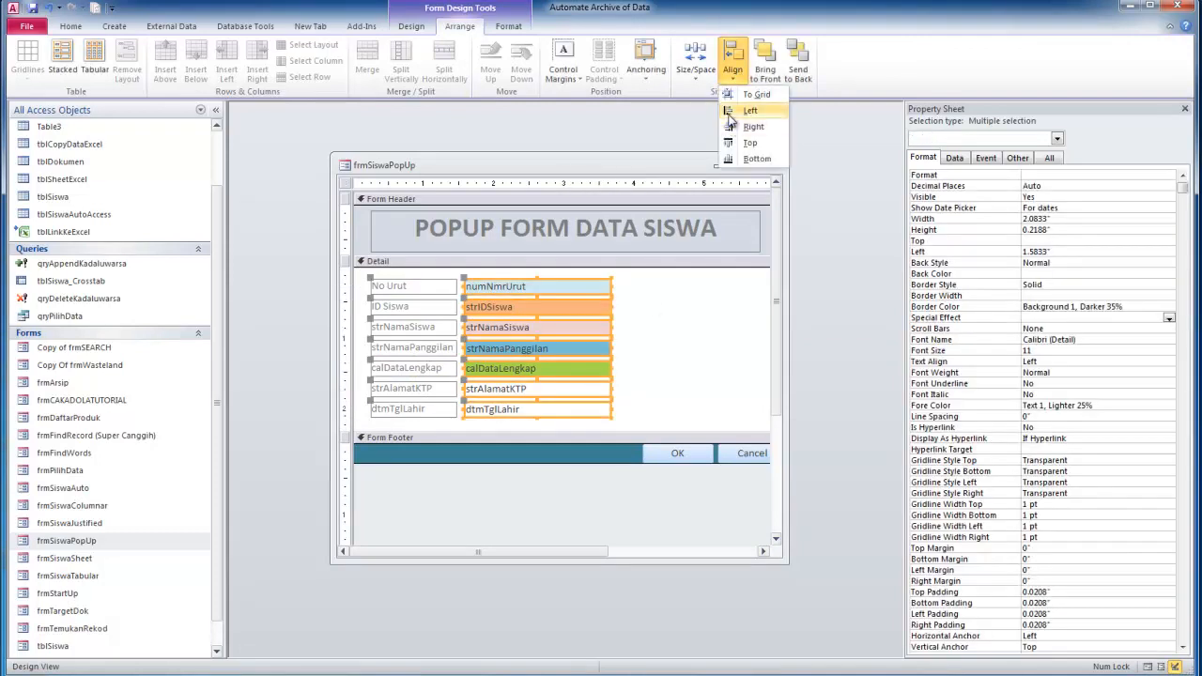
left_click(751, 111)
left_click(696, 61)
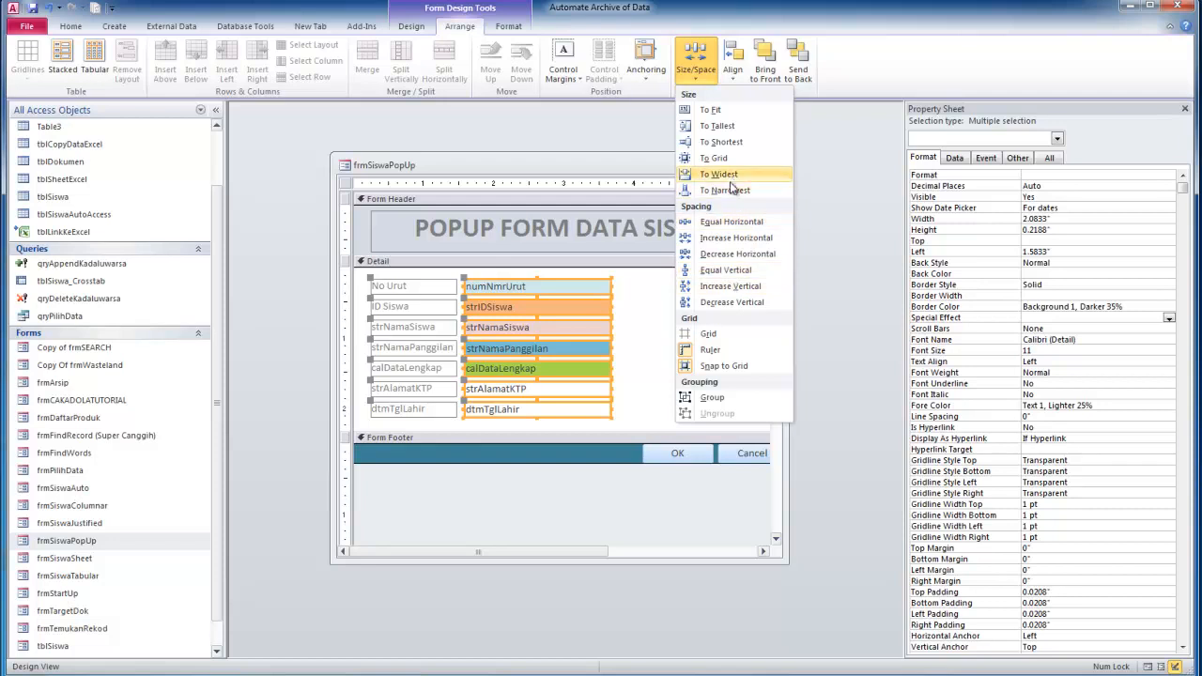
left_click(728, 190)
left_click(678, 321)
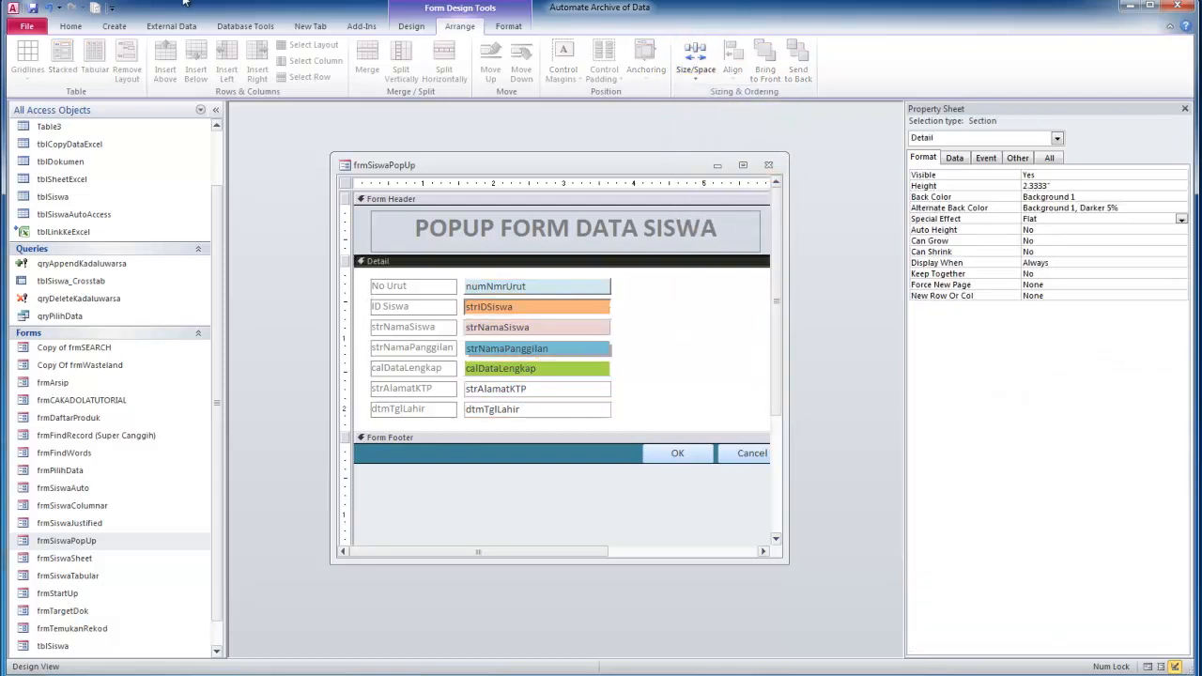
Check the aligned layout in Form View, close the form and reopen frmSiswaPopUp
left_click(70, 25)
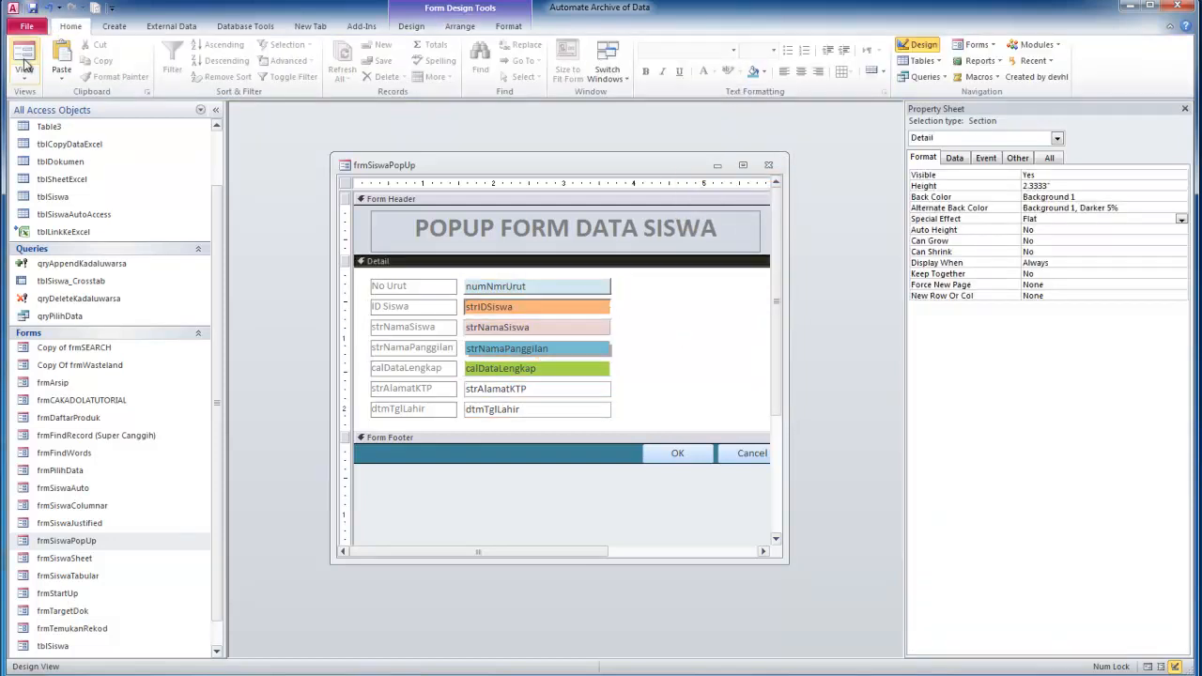
left_click(23, 58)
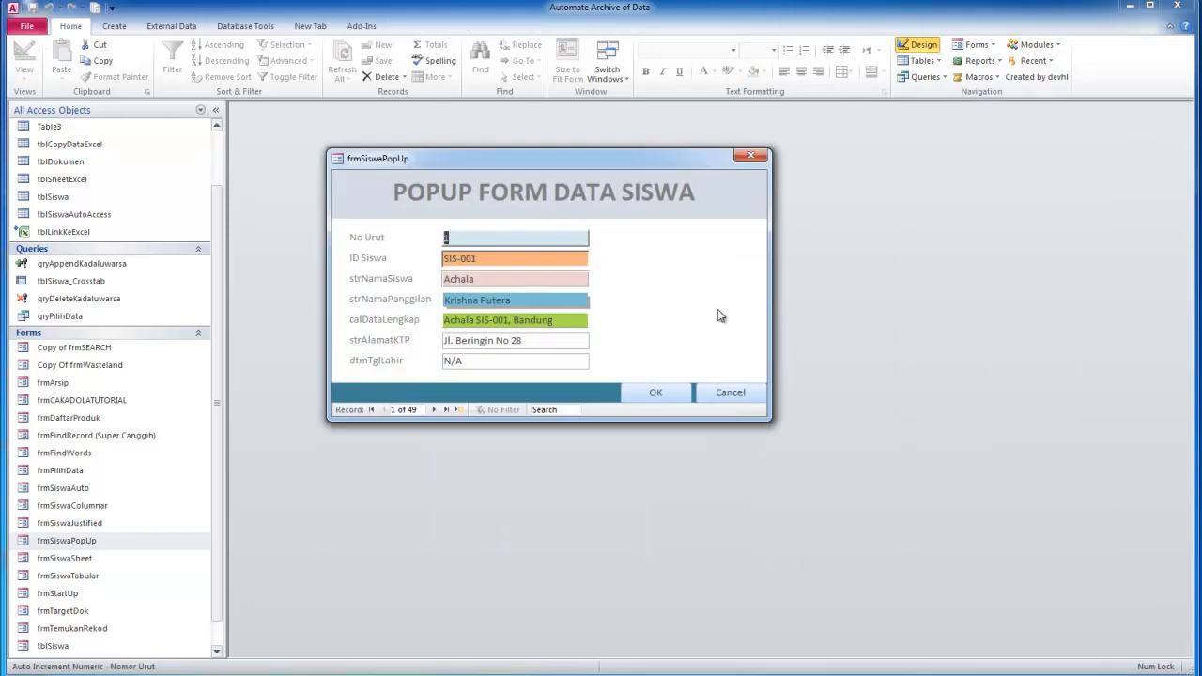
left_click(679, 394)
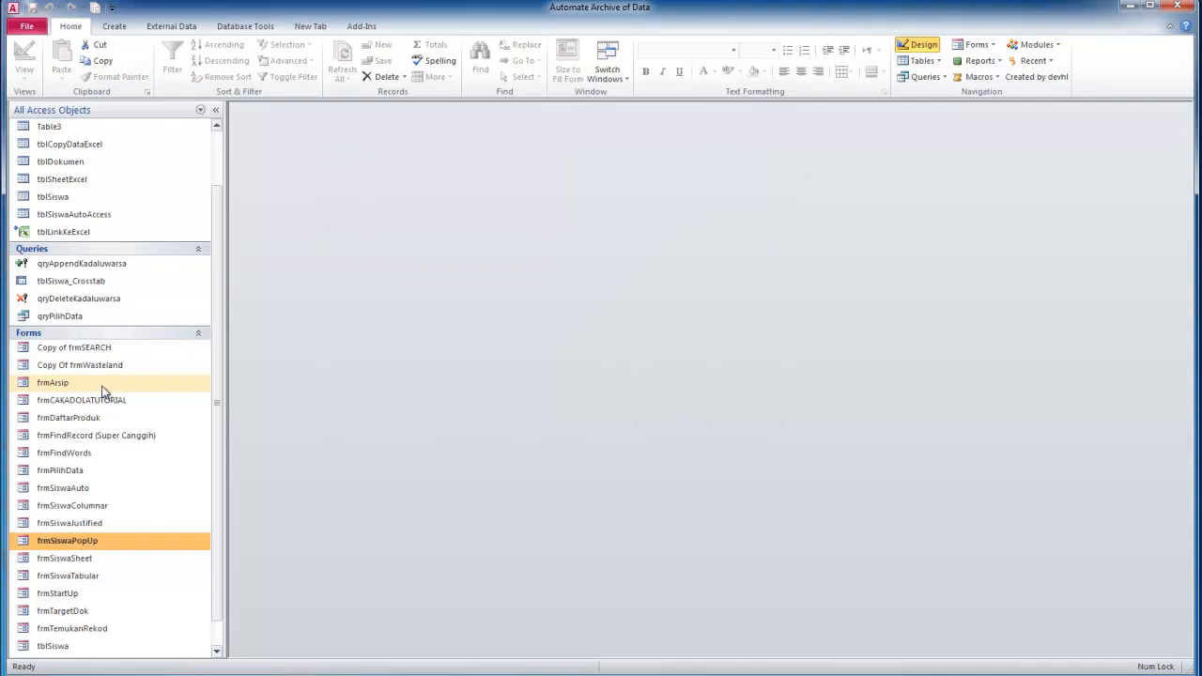
double_click(59, 541)
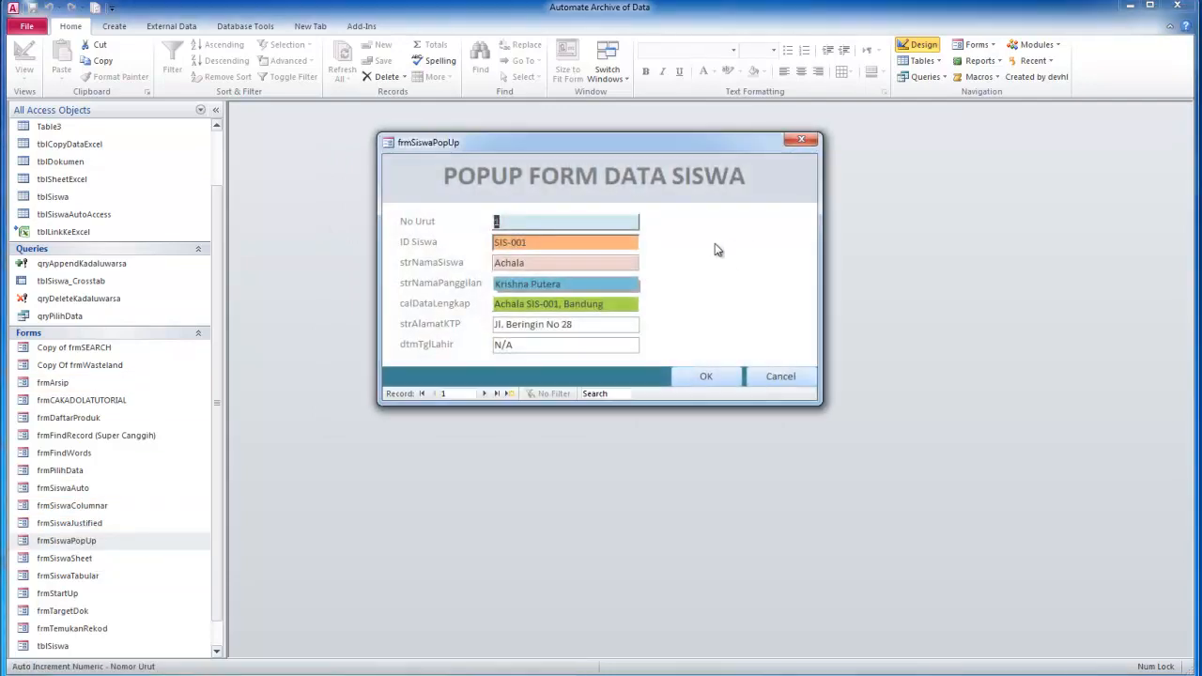
In Design View, move the POPUP FORM DATA SISWA title label slightly to the left within the form header
right_click(716, 249)
left_click(744, 285)
left_click(655, 223)
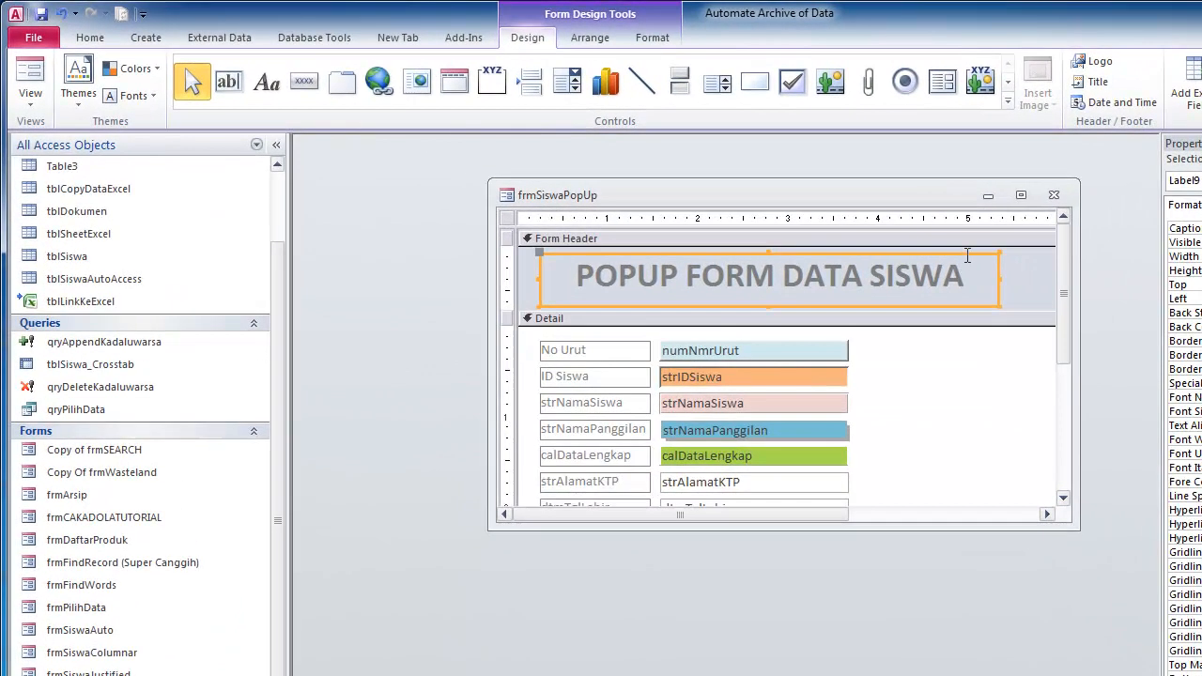
mouse_move(968, 255)
left_mouse_down()
mouse_move(941, 257)
mouse_move(952, 252)
left_mouse_up()
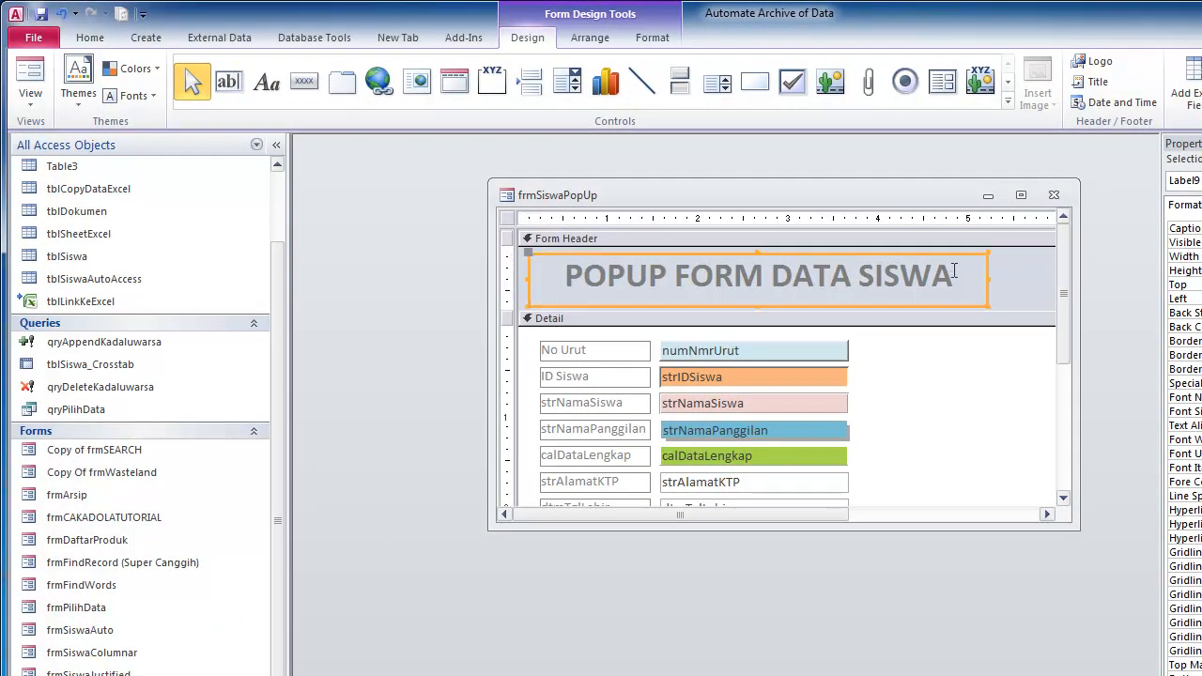
left_click(1001, 280)
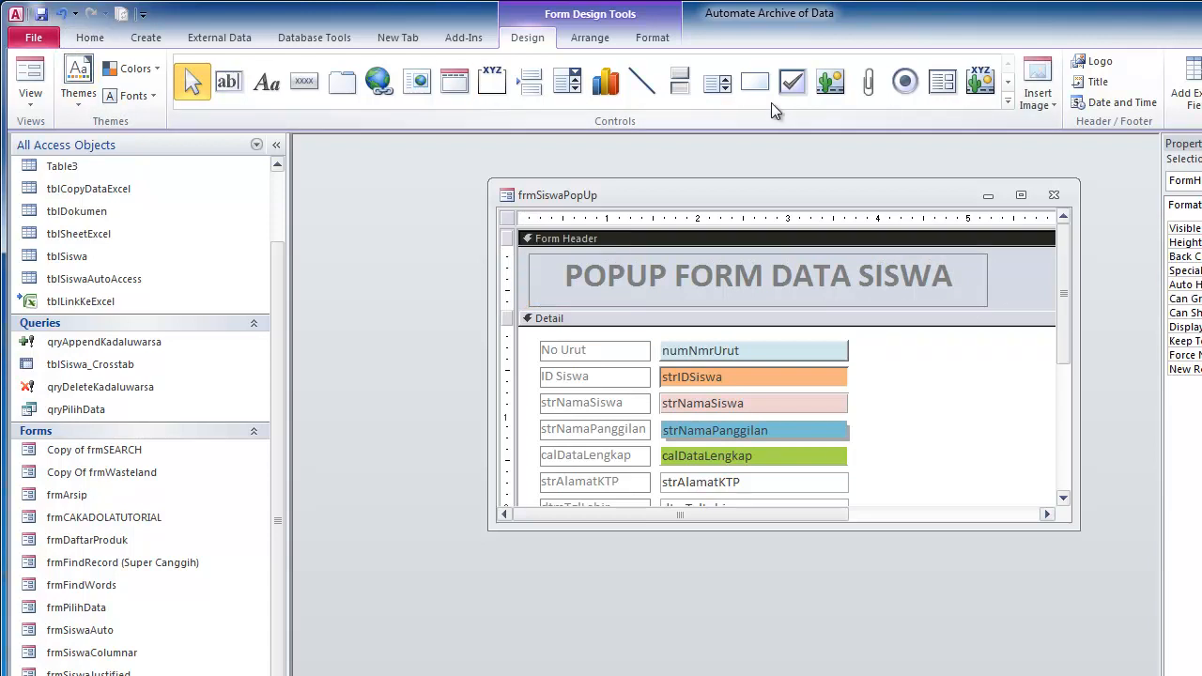
Draw a combo box about 1.29 inches wide in the Detail section, to the right of the numNmrUrut field
left_click(573, 82)
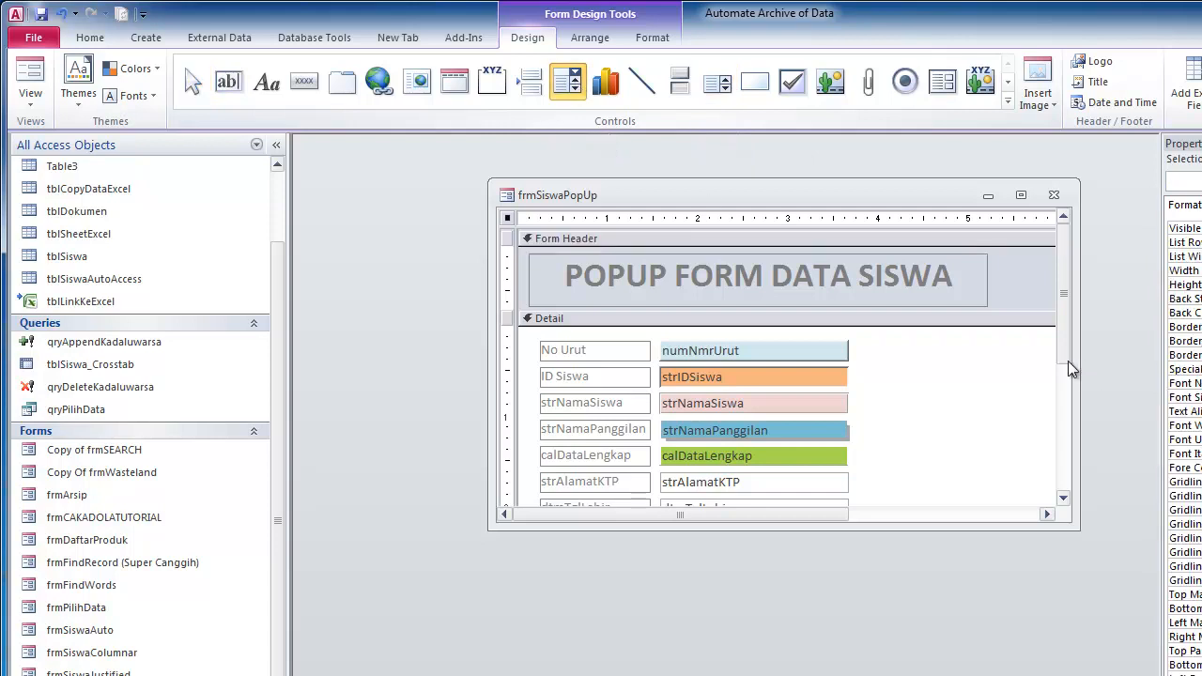
left_click_drag(892, 337, 1011, 359)
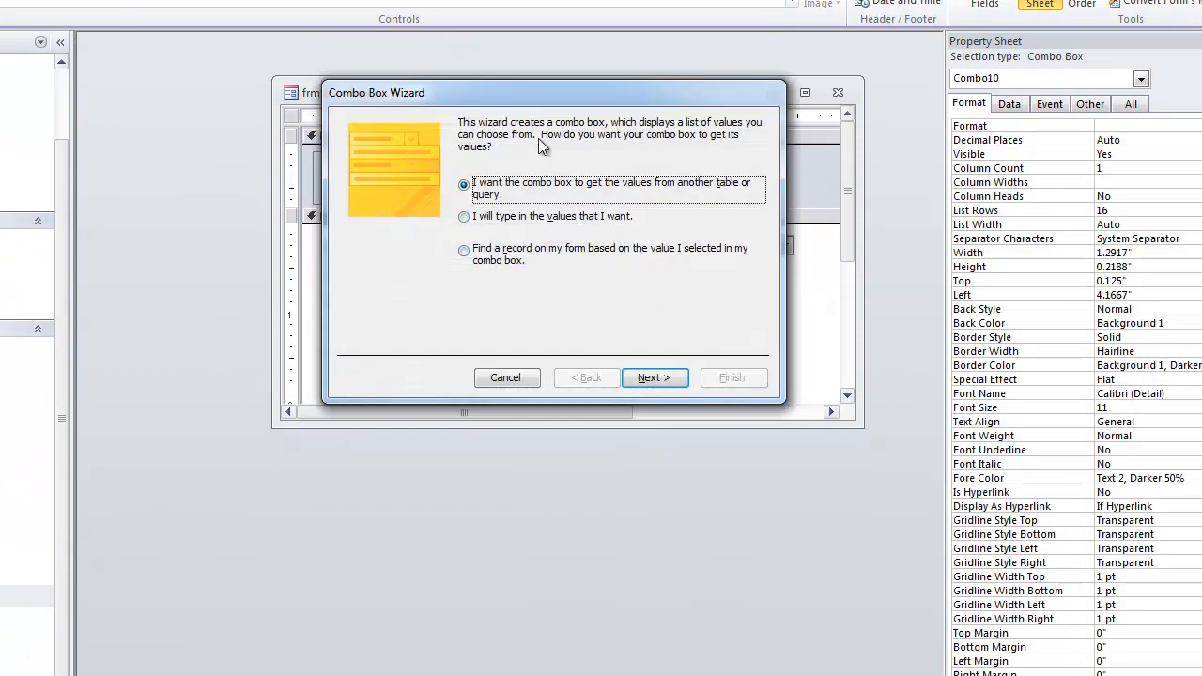
left_click_drag(544, 101, 627, 322)
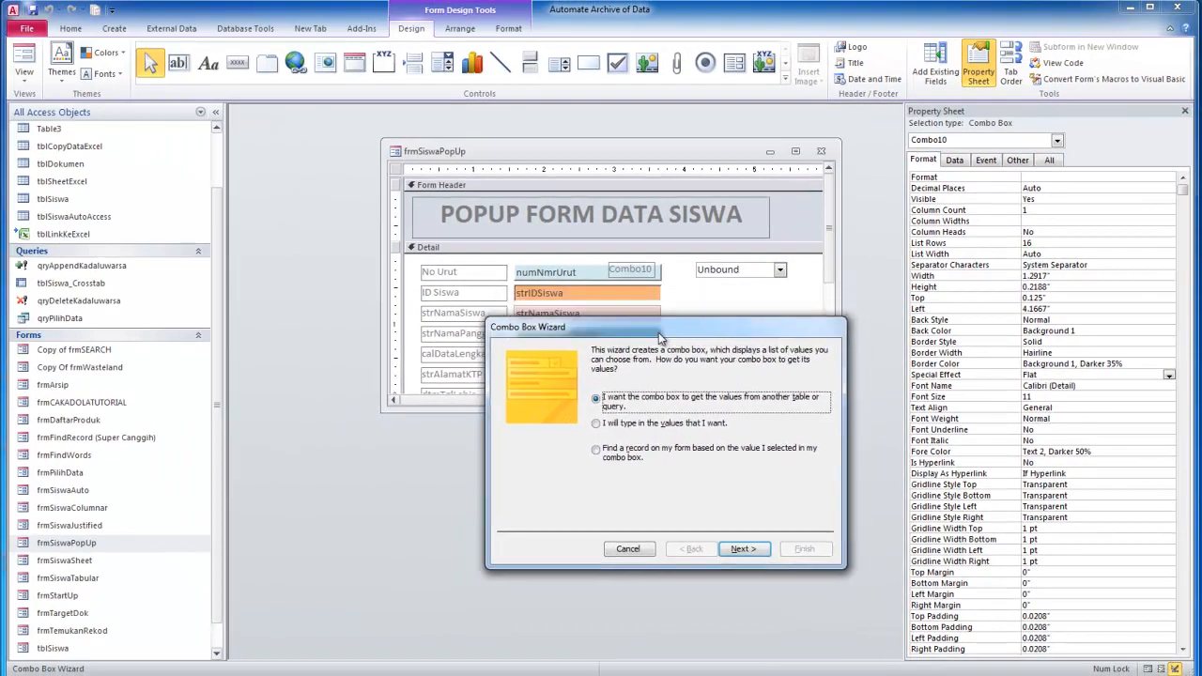
Set the combo box to find a record on the form based on the selected value, using strIDSiswa as its field
left_click(600, 449)
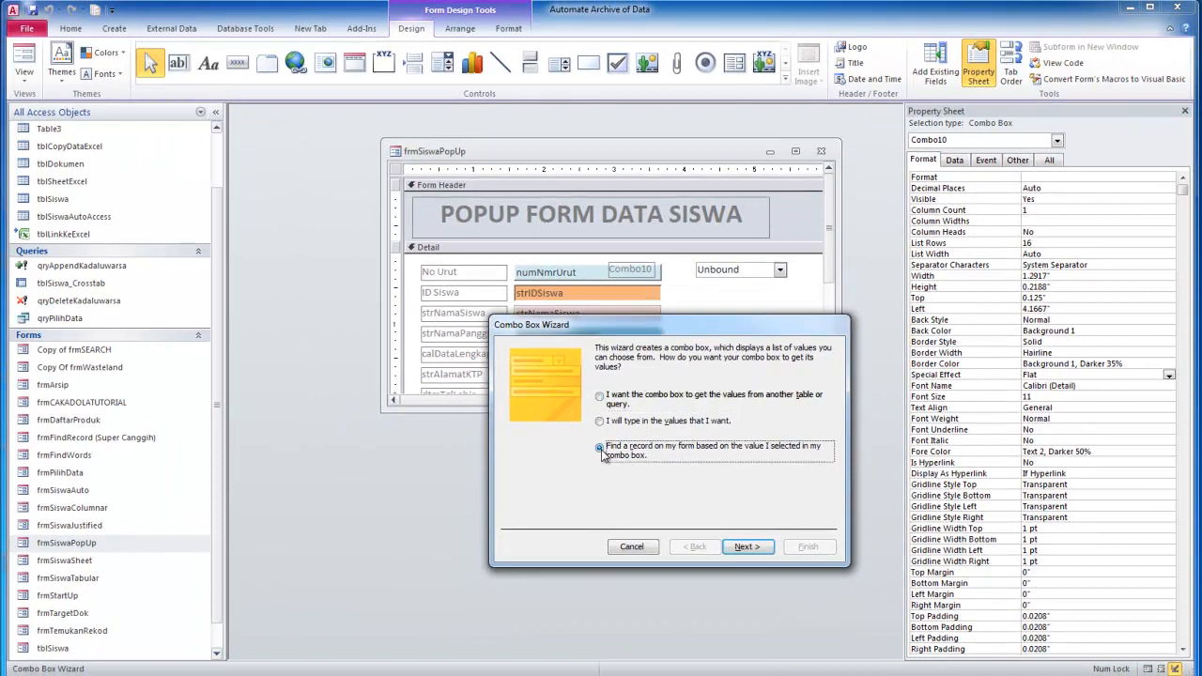
left_click(747, 547)
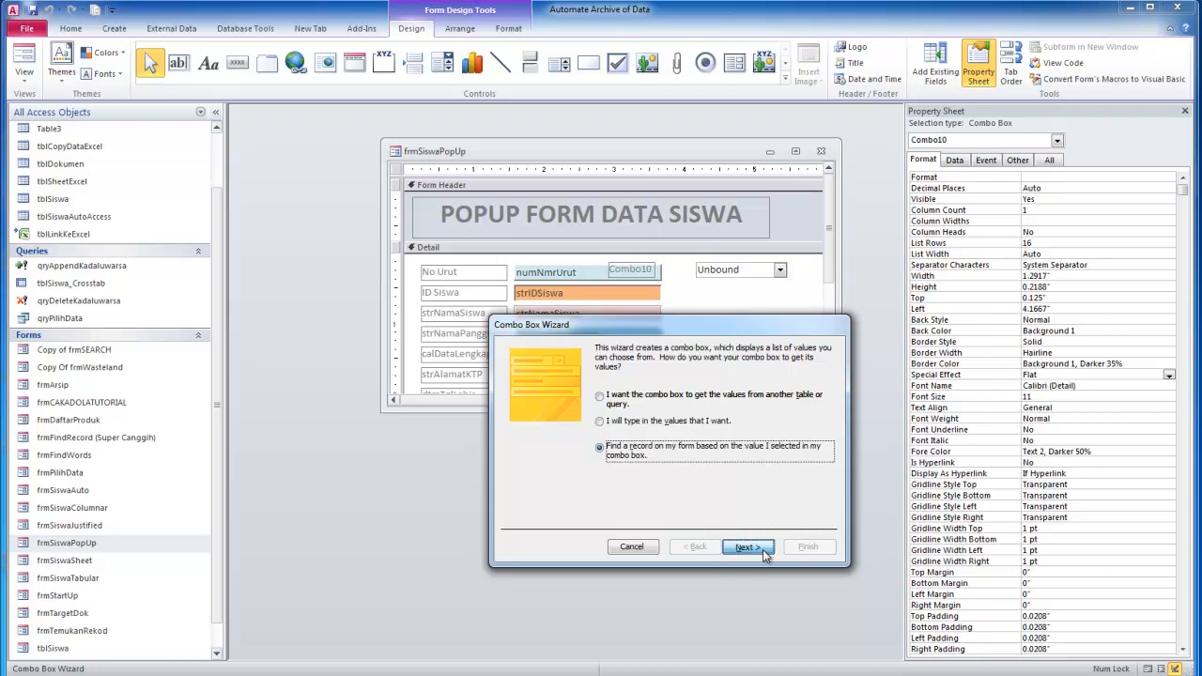
left_click(763, 550)
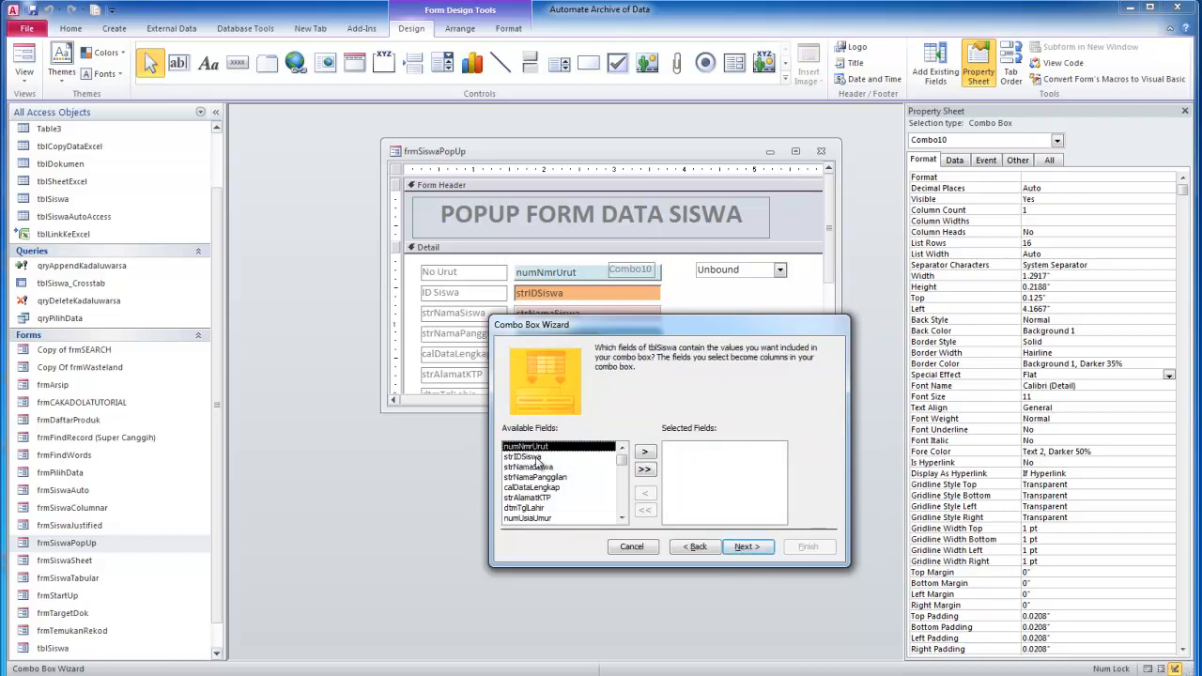
left_click(526, 456)
left_click(645, 452)
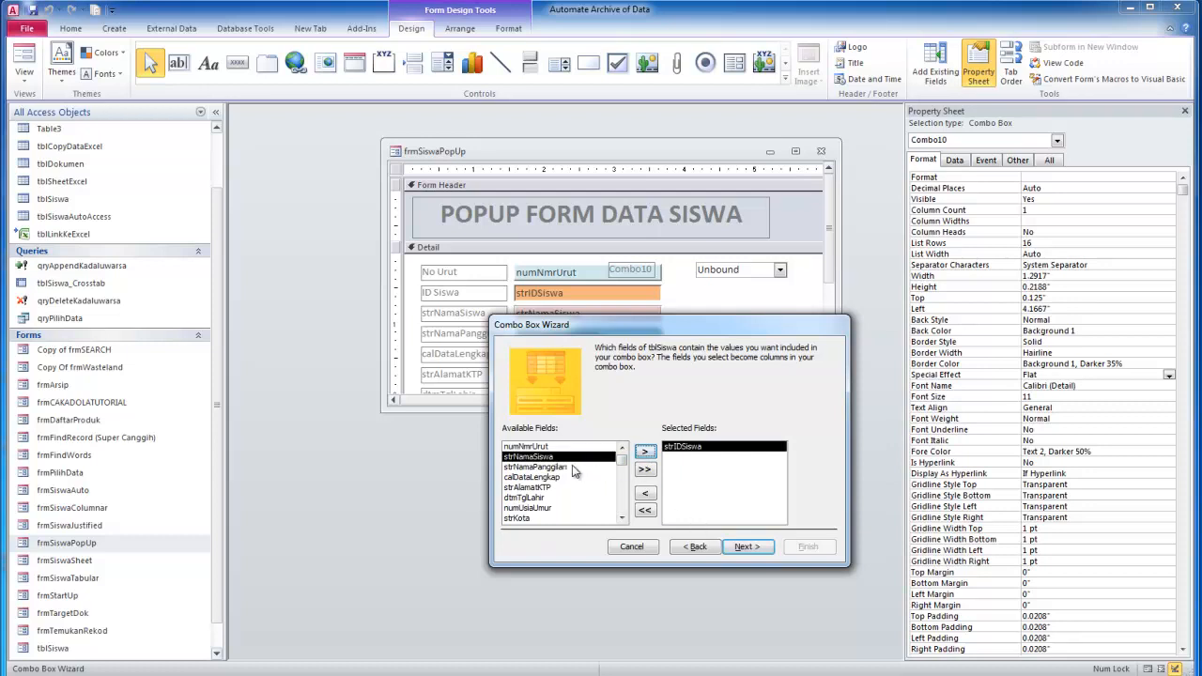
left_click(745, 548)
left_click(748, 548)
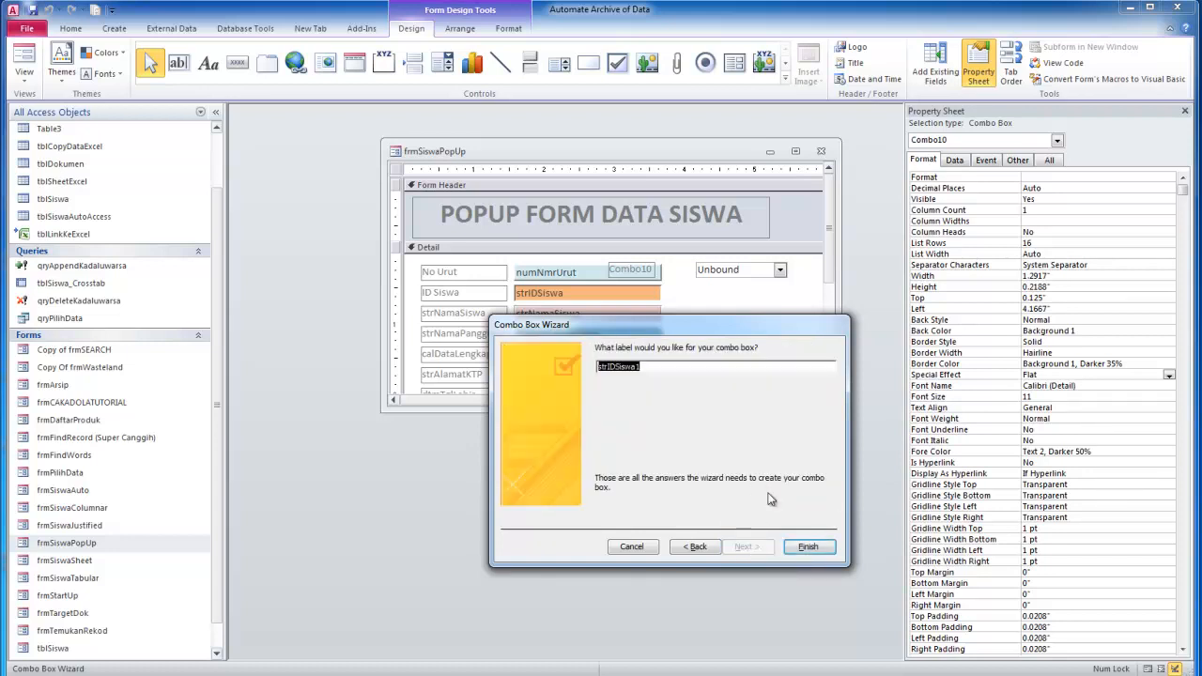
Label the combo box Cari ID Siswa and finish the wizard
left_click(687, 370)
double_click(687, 369)
type("Cari ID")
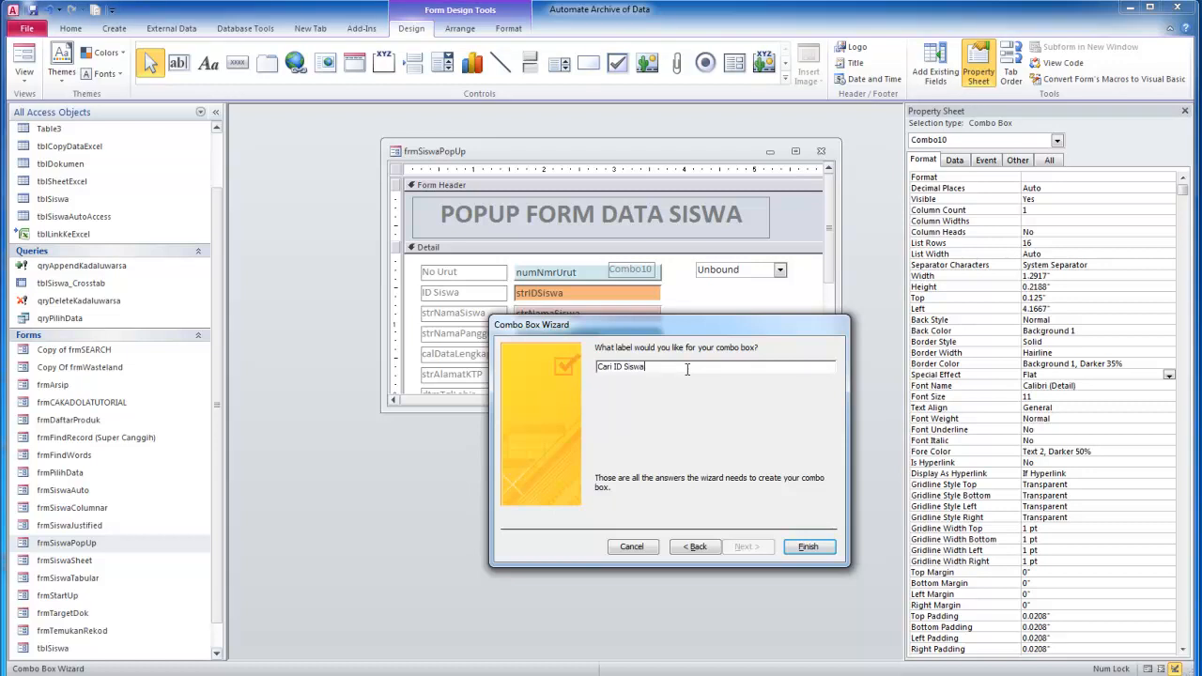
left_click(819, 549)
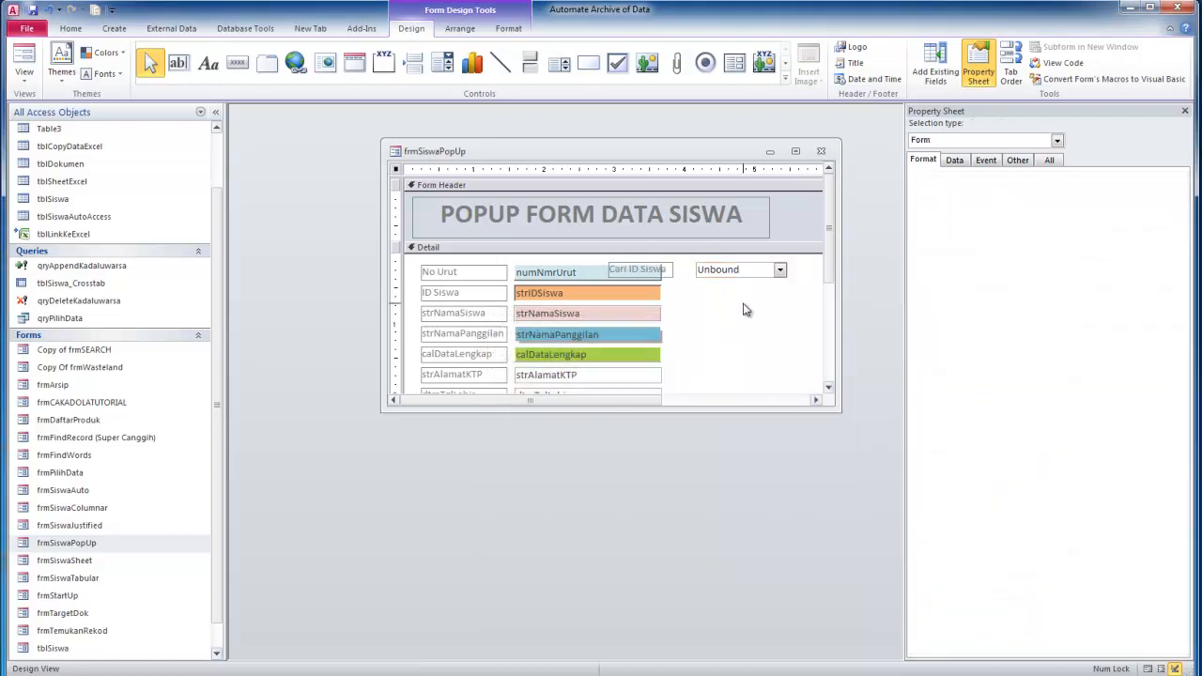
Move the new combo box slightly lower and place its Cari ID Siswa label directly above it, beside the numNmrUrut field
left_click(736, 279)
left_click_drag(736, 279, 750, 293)
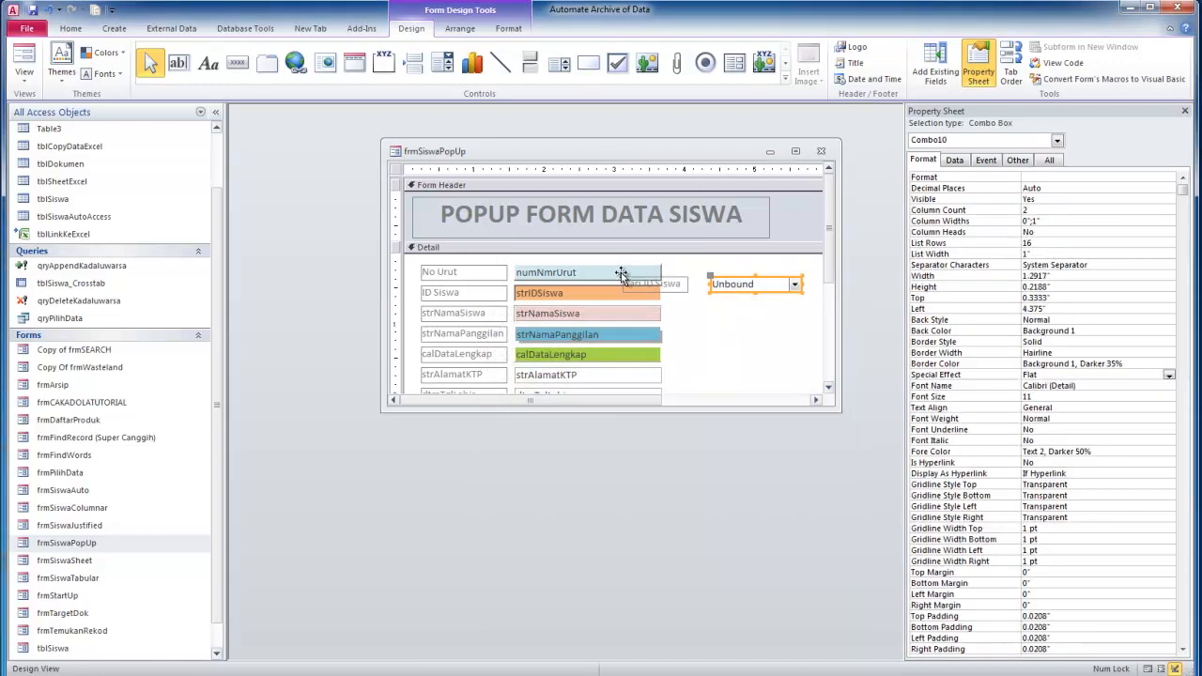
left_click_drag(620, 276, 718, 269)
Size the Cari ID Siswa label and its combo box together to the widest
left_click(751, 269, "shift")
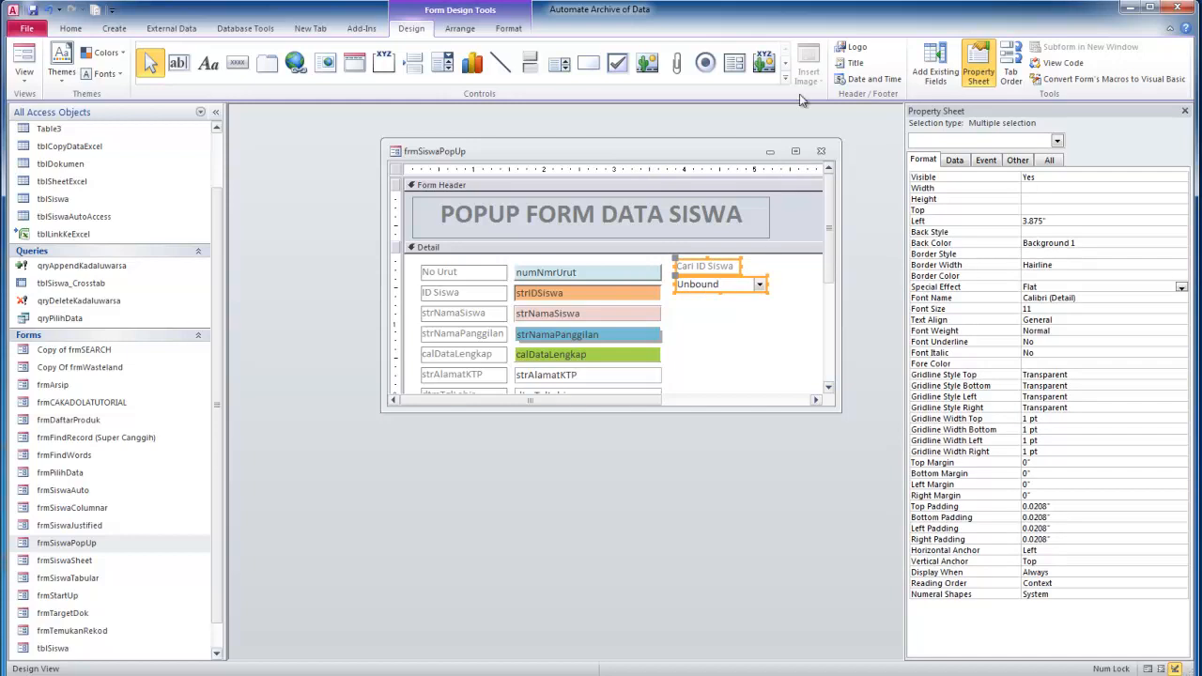
left_click(459, 28)
left_click(708, 79)
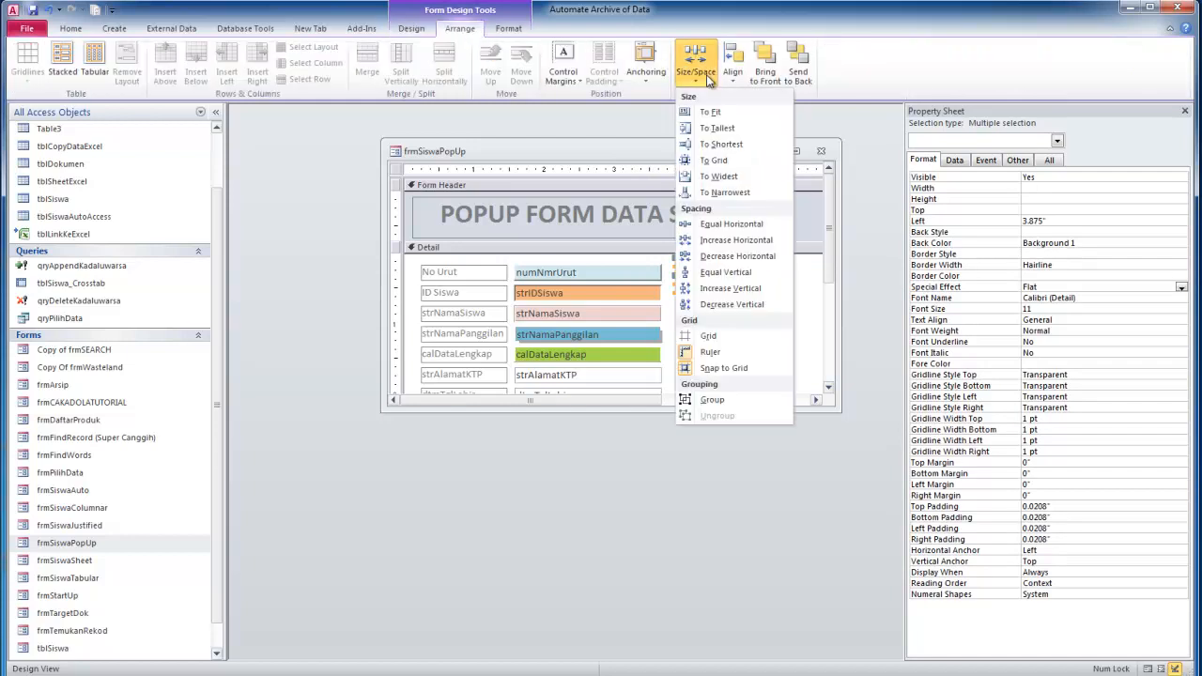
left_click(722, 177)
left_click(762, 312)
Check the layout in Form View and open the list of the Cari ID Siswa combo box
left_click(66, 31)
left_click(23, 57)
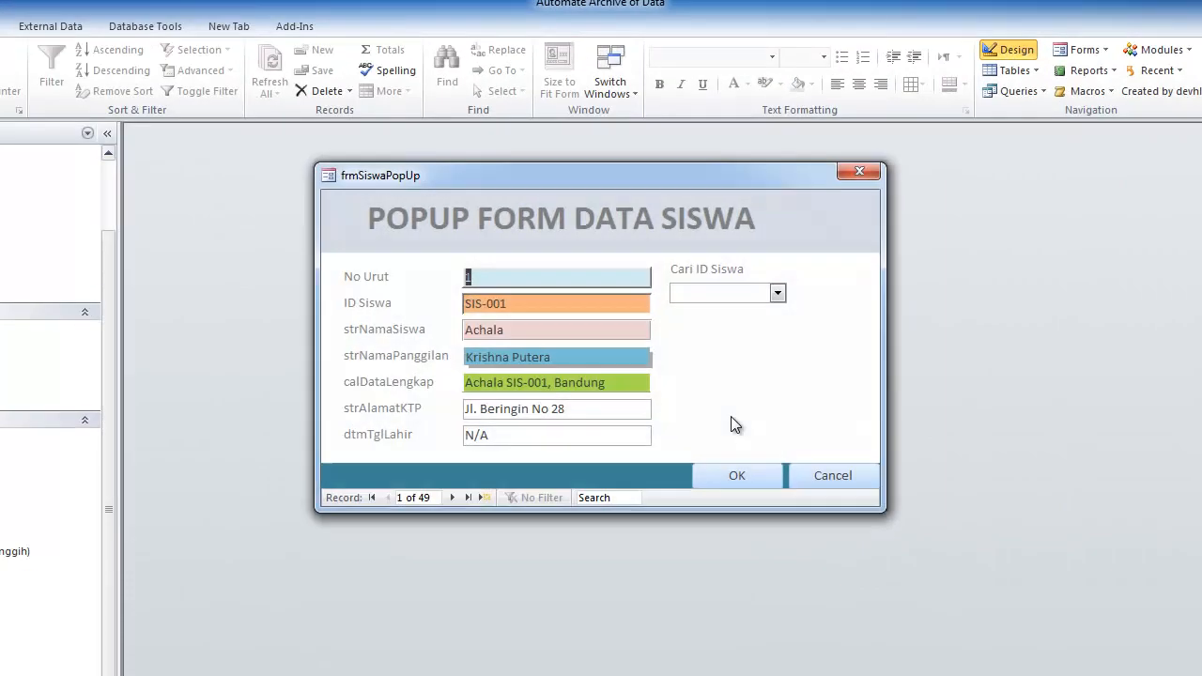
left_click(778, 294)
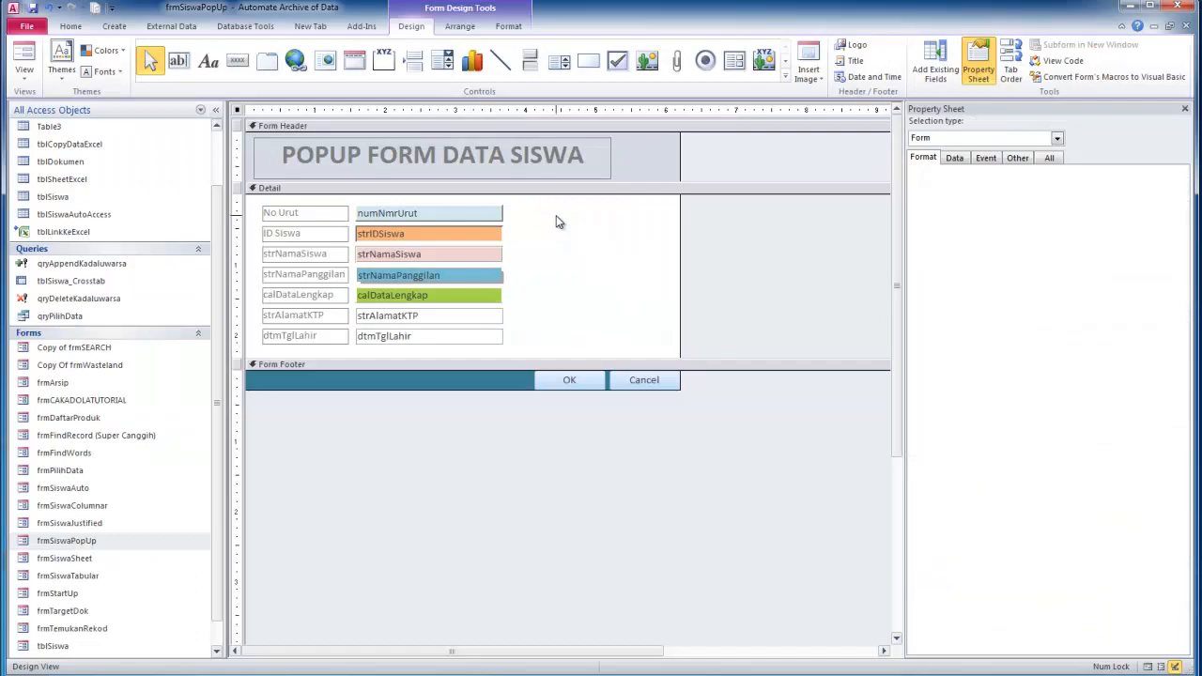
Increase the height of all field labels and text boxes in the Detail section to 0.25"
left_click_drag(548, 207, 310, 349)
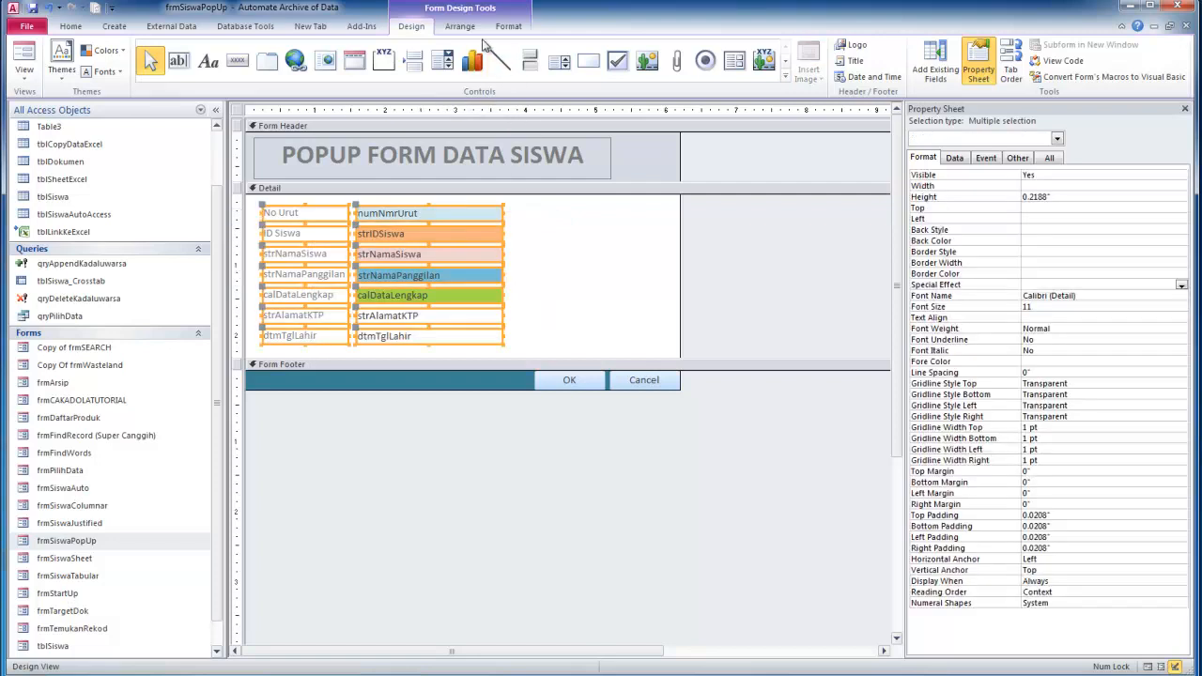
left_click(459, 26)
left_click(696, 62)
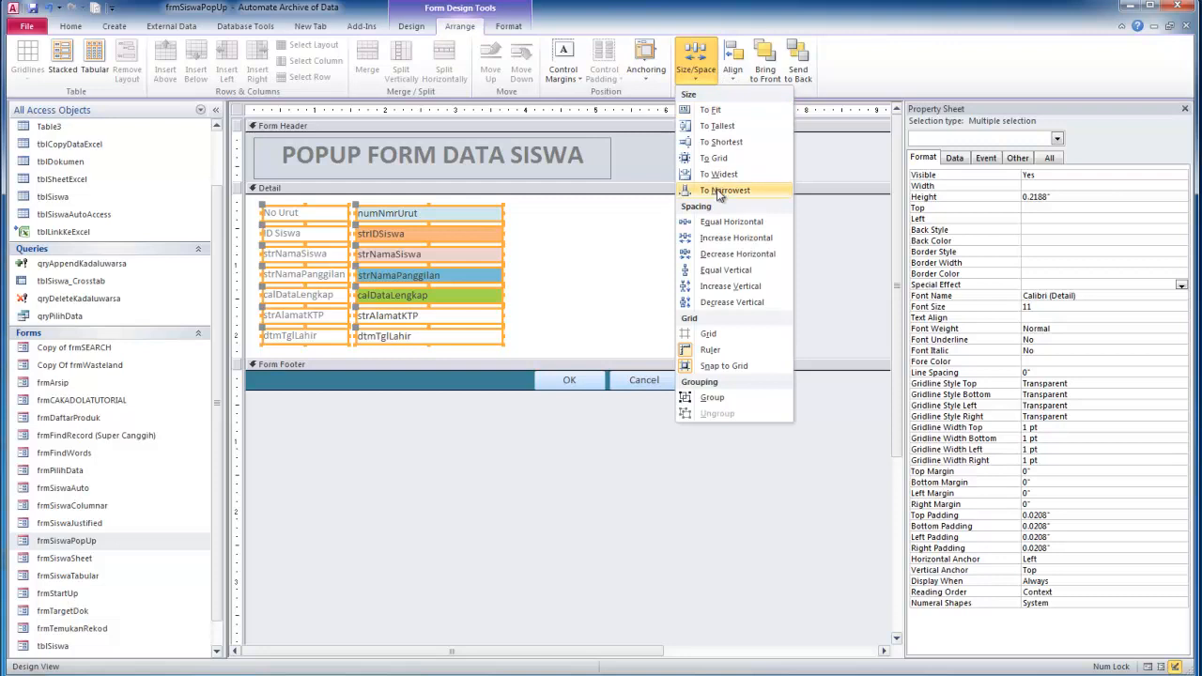
left_click(717, 126)
left_click_drag(429, 345, 429, 345)
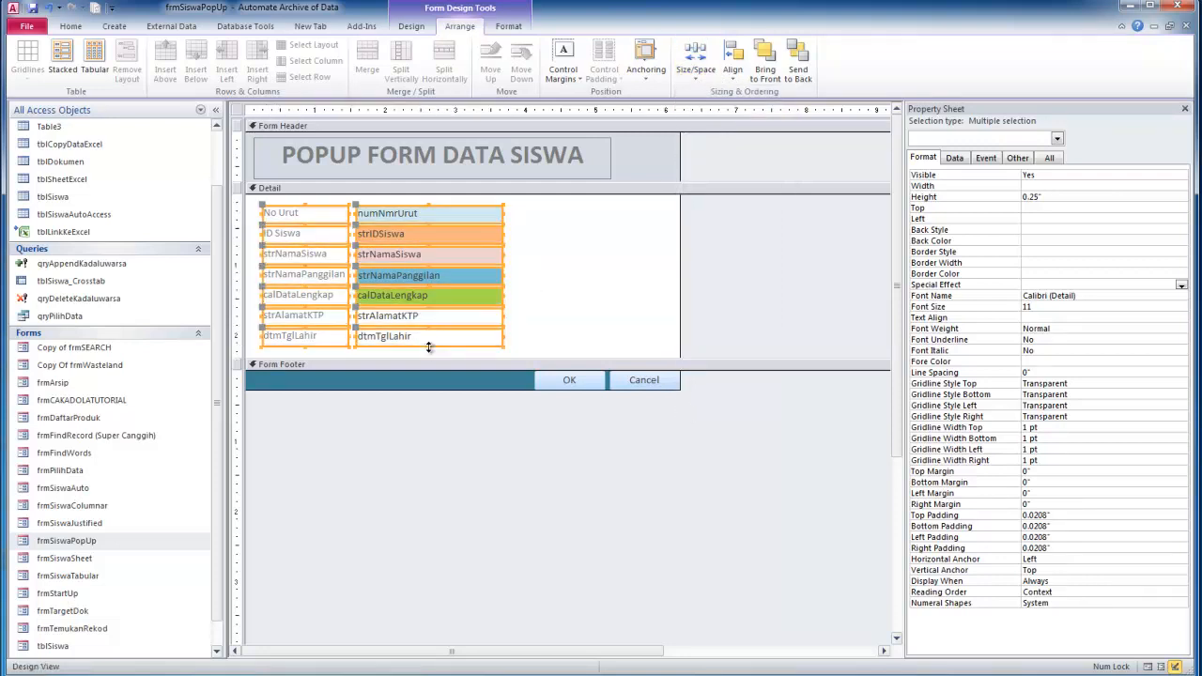
left_click(542, 292)
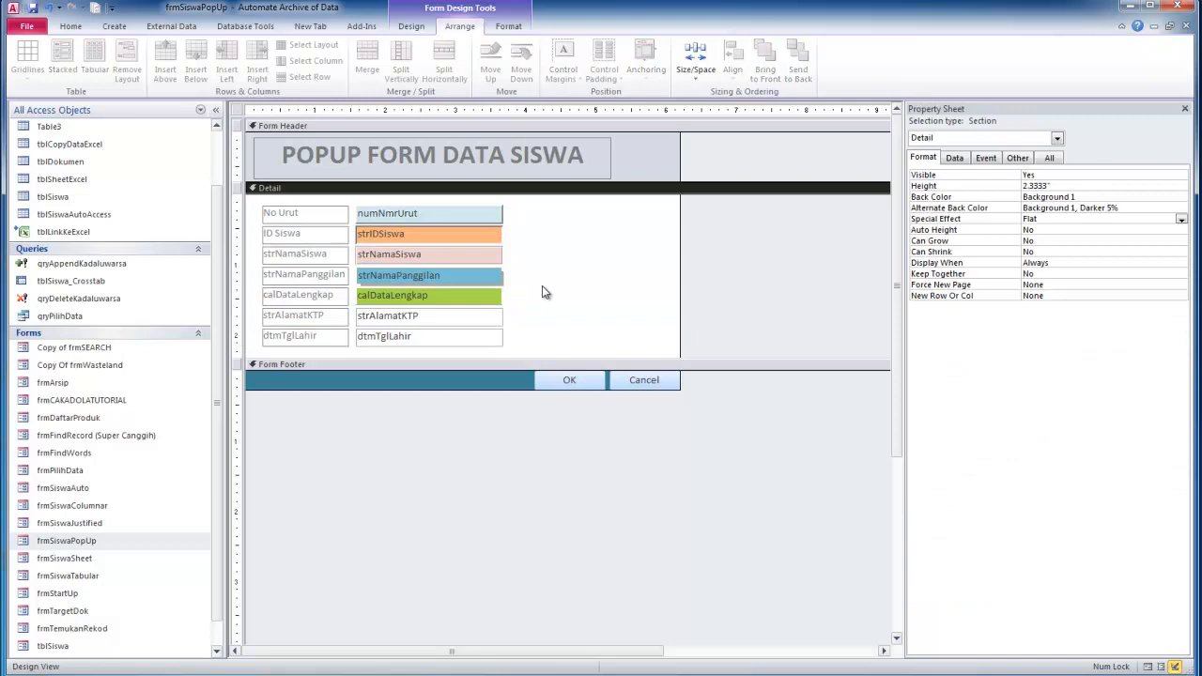
Check the resized fields of frmSiswaPopUp in Form View and close the form
left_click(70, 25)
left_click(27, 54)
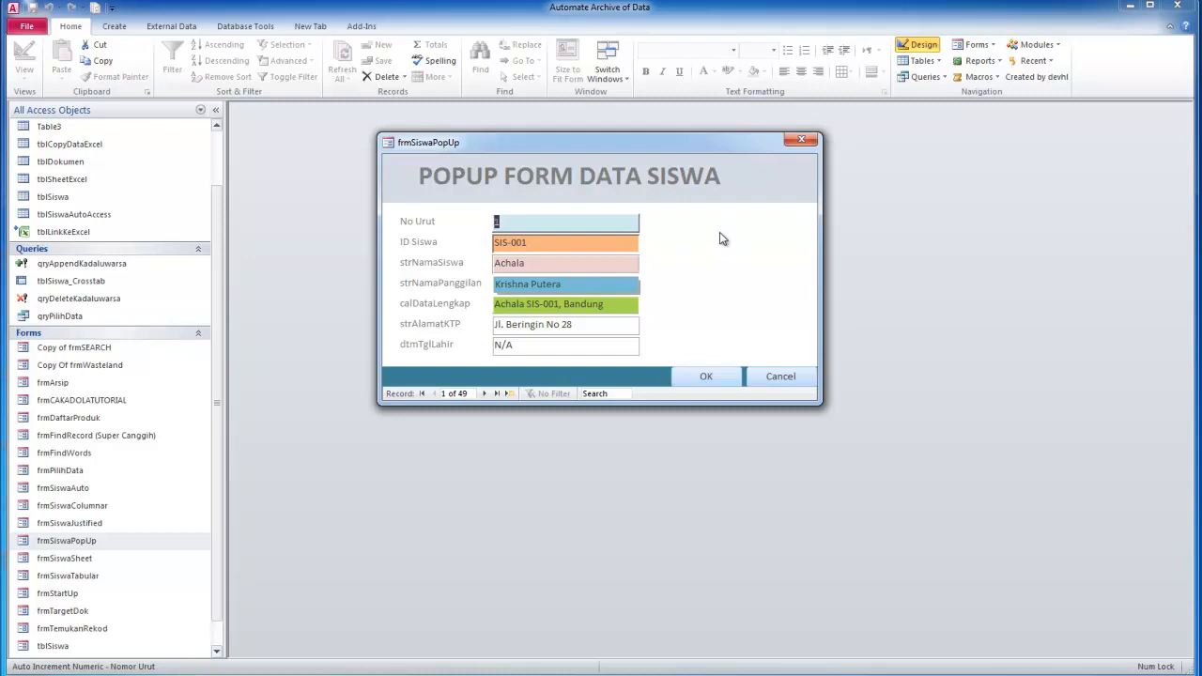
left_click(802, 141)
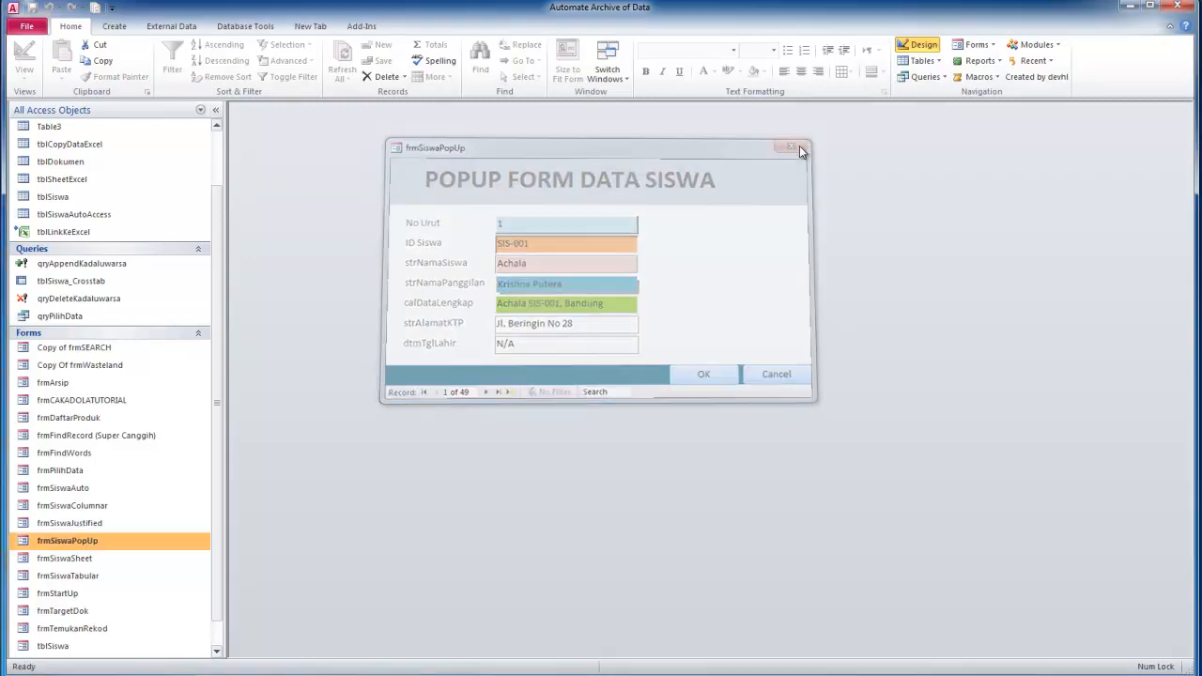
Create a split form based on frmSiswaPopUp and move its window up to the start of the workspace
scroll(146, 28, "down", 2)
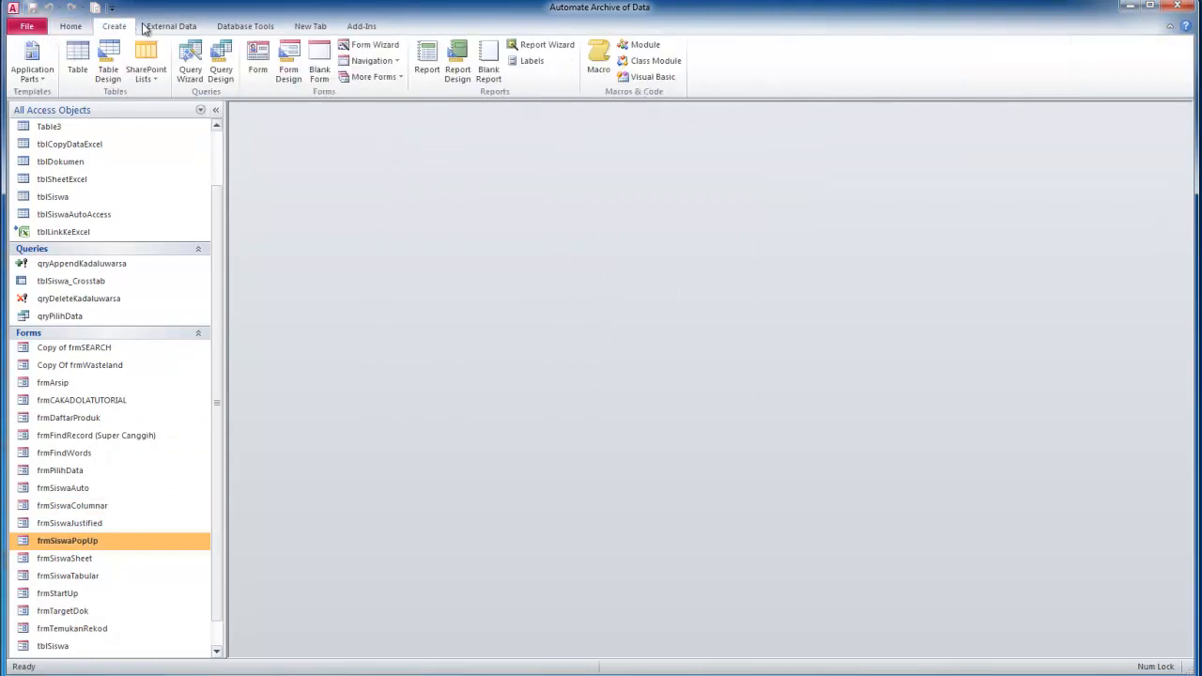
left_click(259, 34)
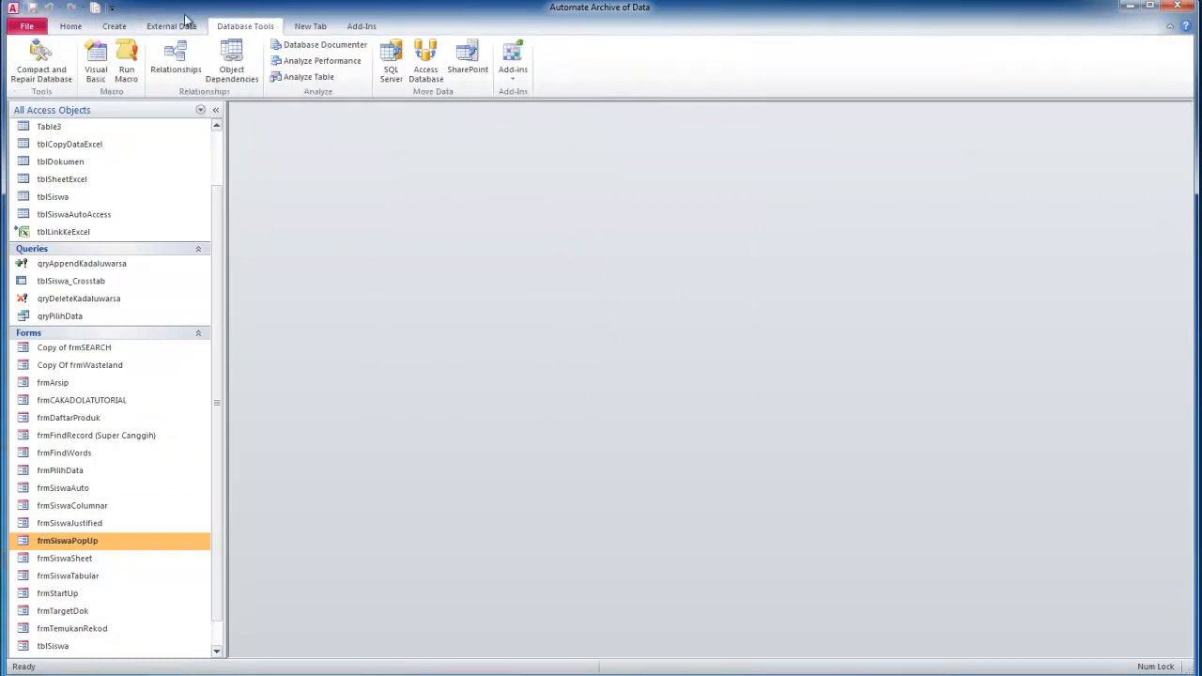
left_click(117, 27)
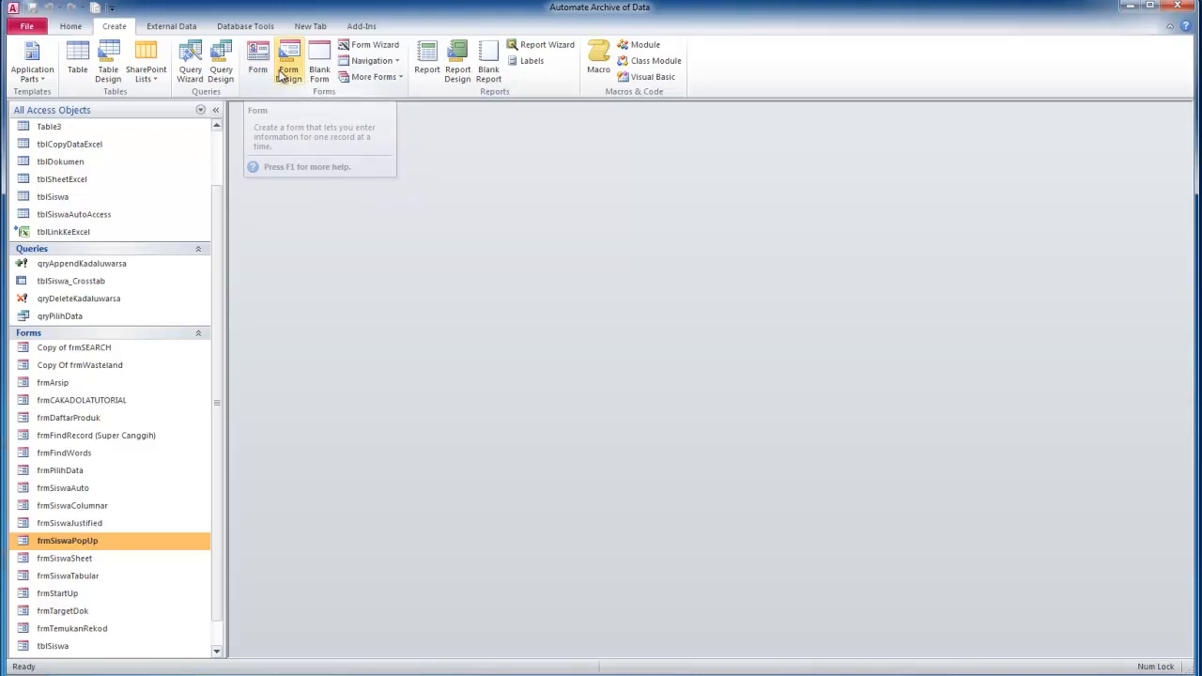
left_click(404, 80)
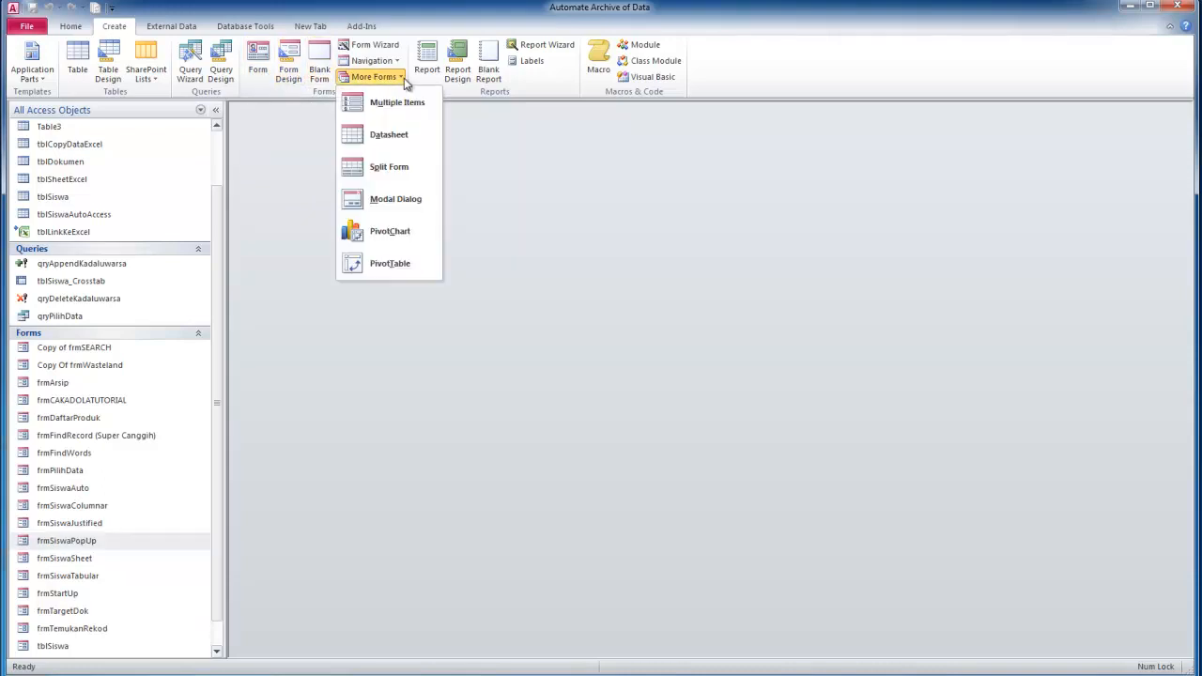
left_click(393, 169)
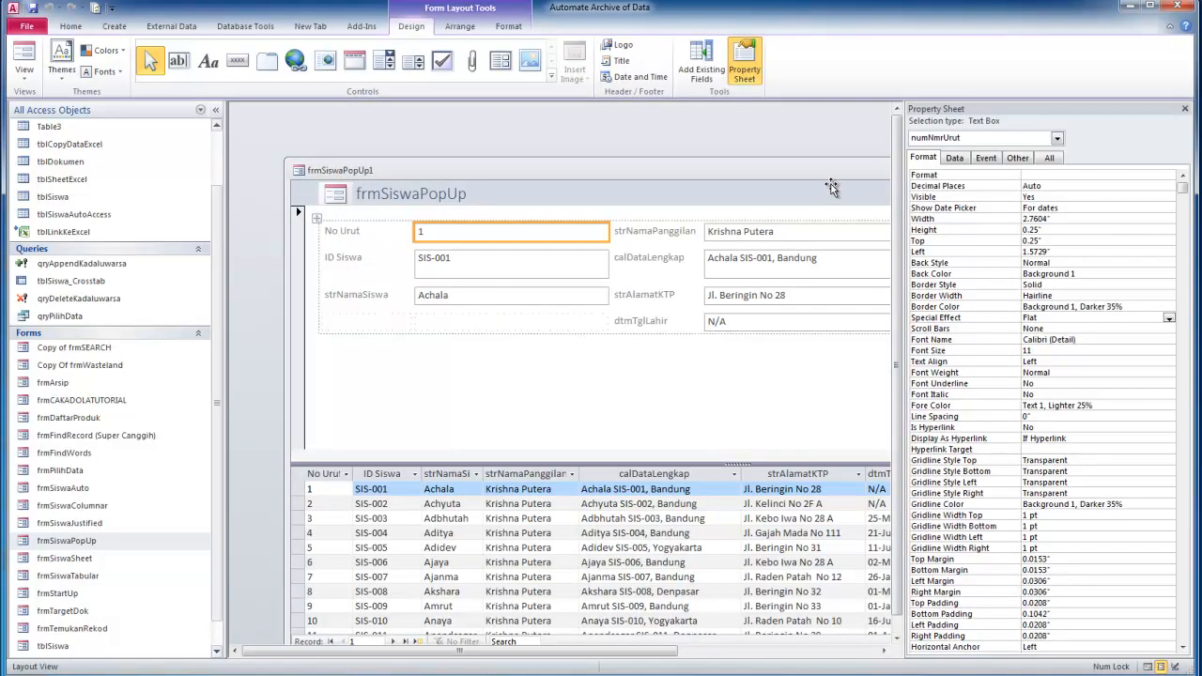
left_click_drag(700, 177, 654, 129)
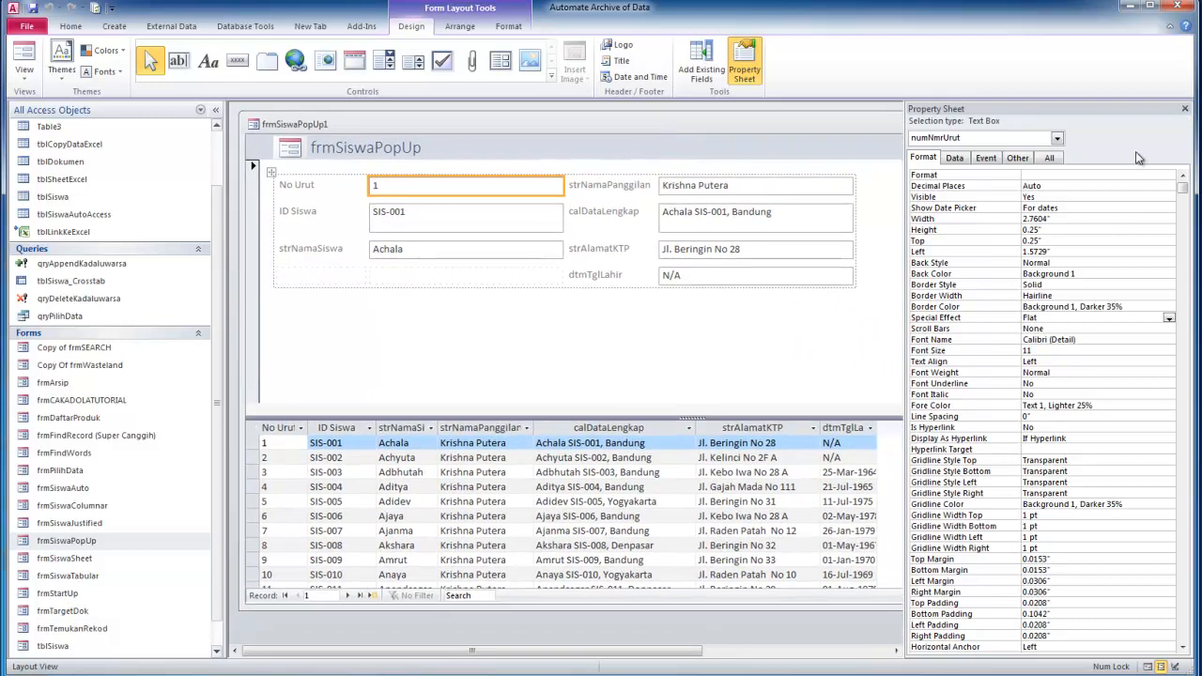
Collapse the Navigation Pane, narrow the Property Sheet, and maximize the split form with a taller datasheet section
left_click(215, 110)
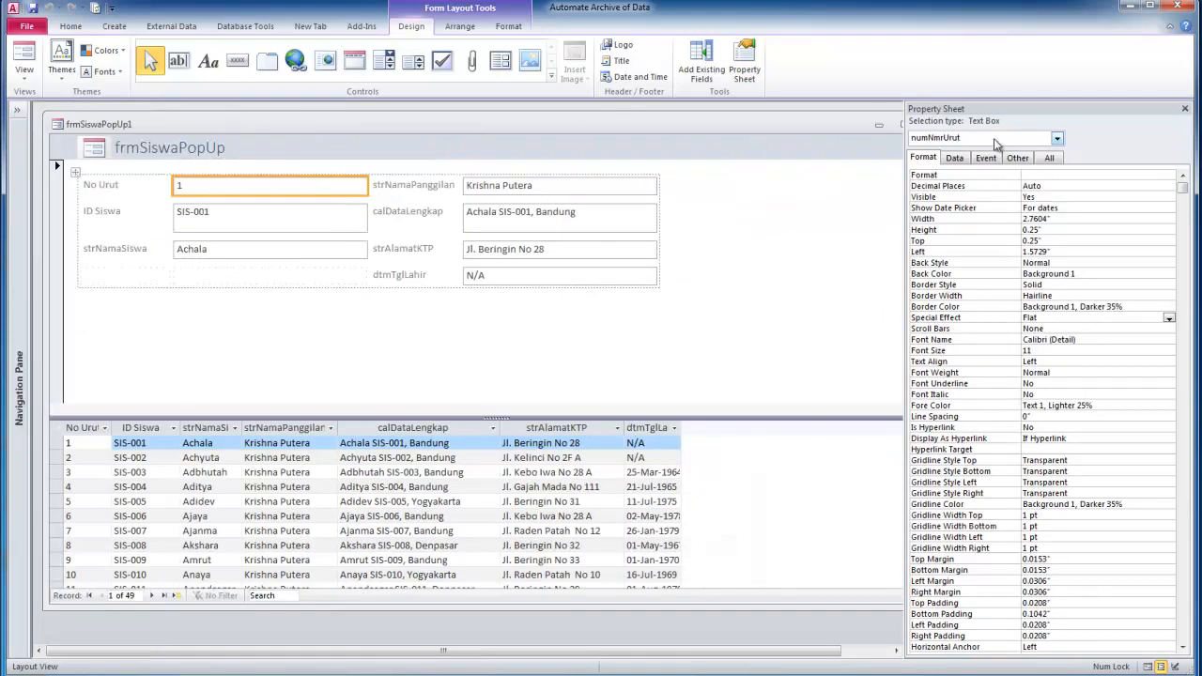
left_click_drag(905, 169, 973, 169)
left_click(907, 124)
left_click_drag(323, 385, 363, 273)
left_click(32, 8)
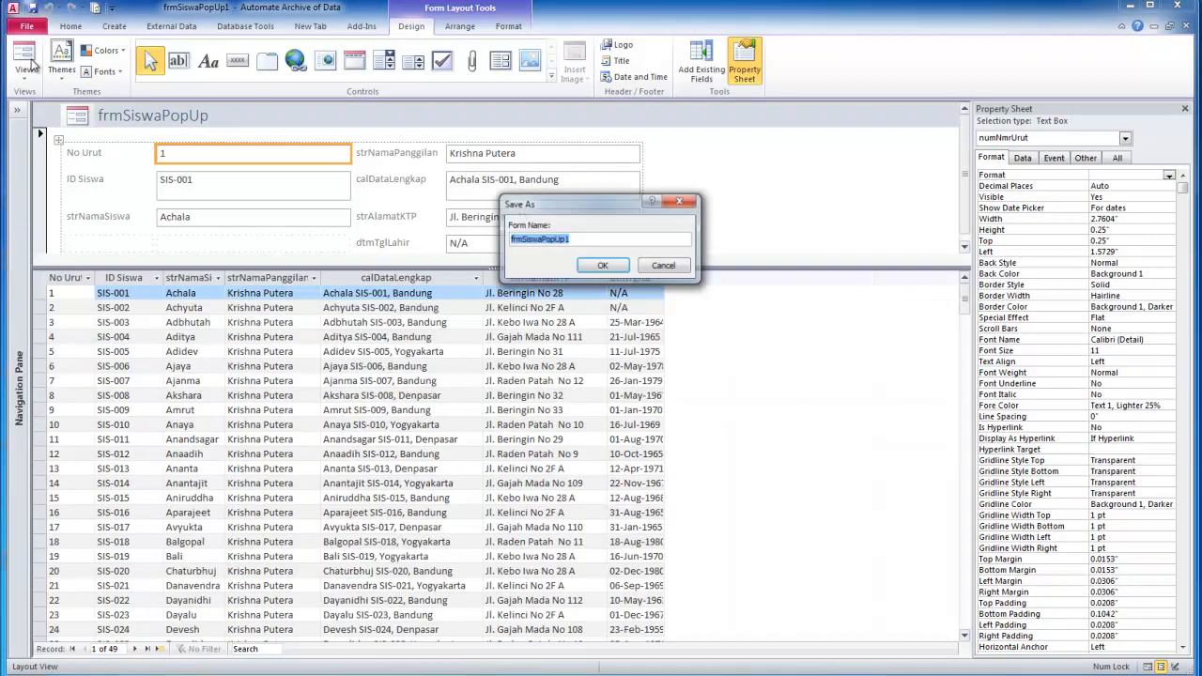
left_click(587, 241)
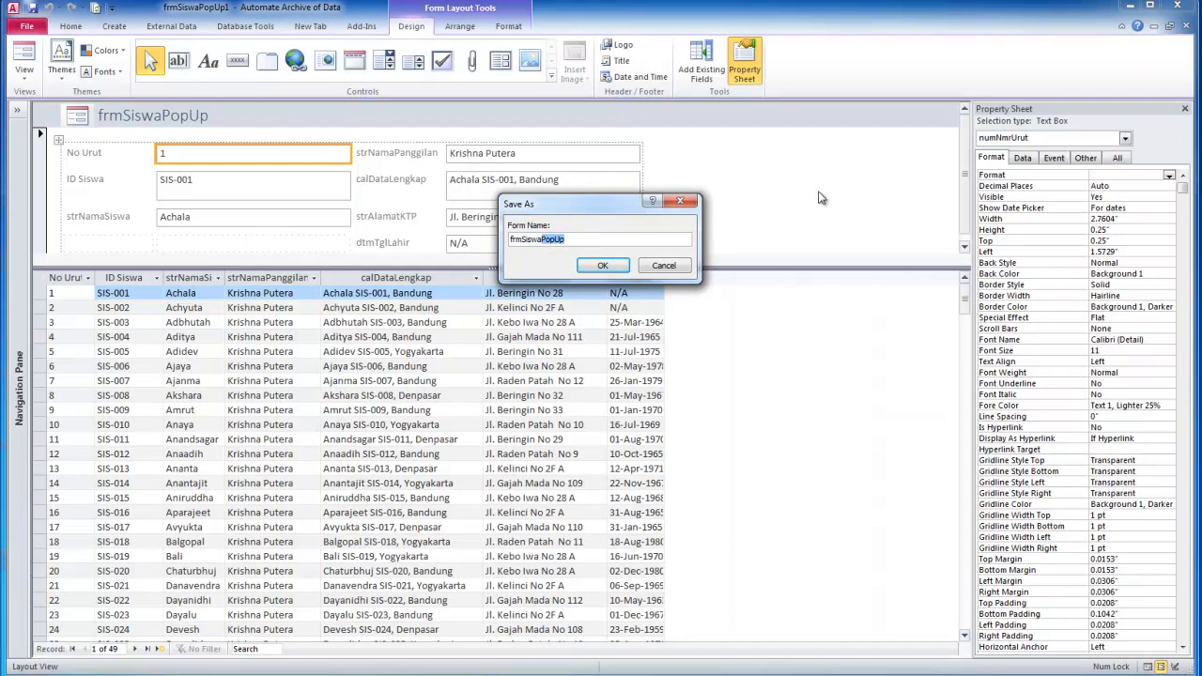
left_click(1188, 111)
left_click(618, 264)
left_click(664, 267)
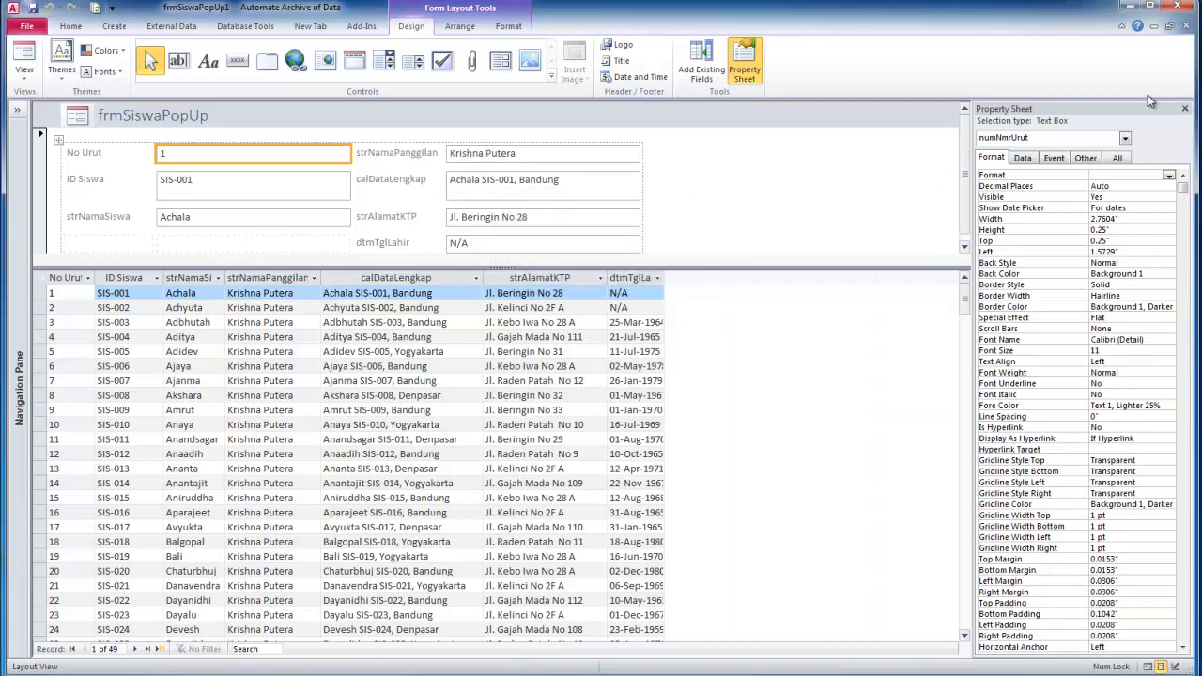
Hide the Property Sheet and close the split form based on frmSiswaPopUp without saving it
left_click(1186, 109)
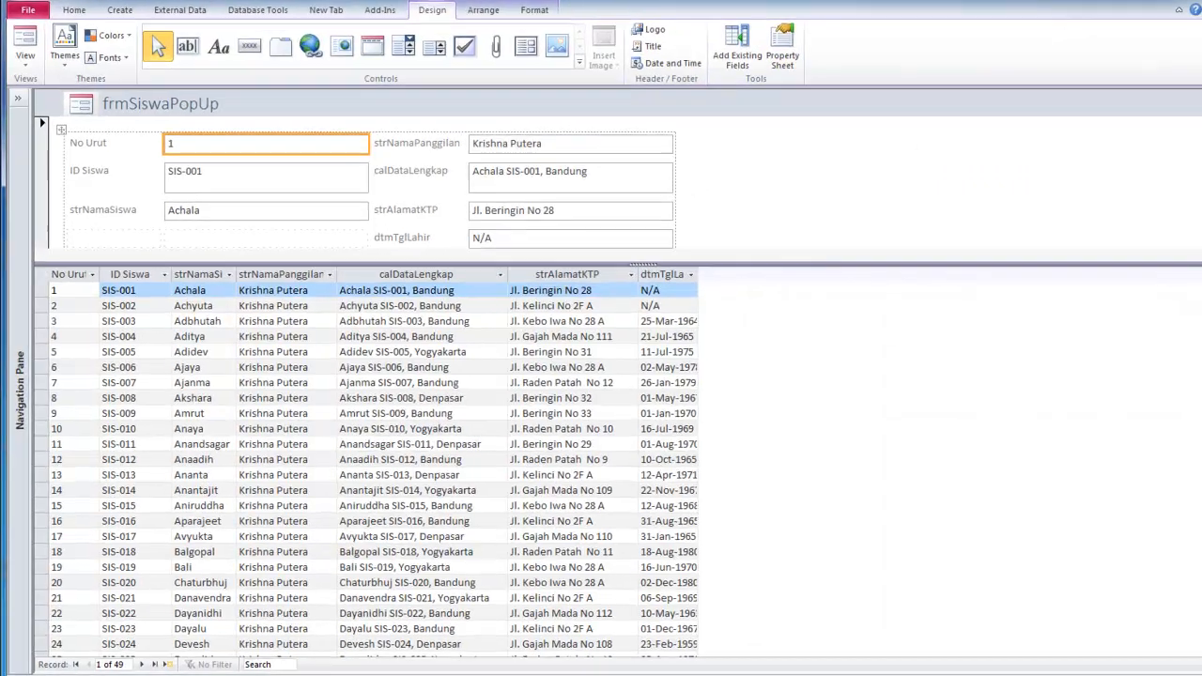
left_click(1186, 26)
left_click(903, 474)
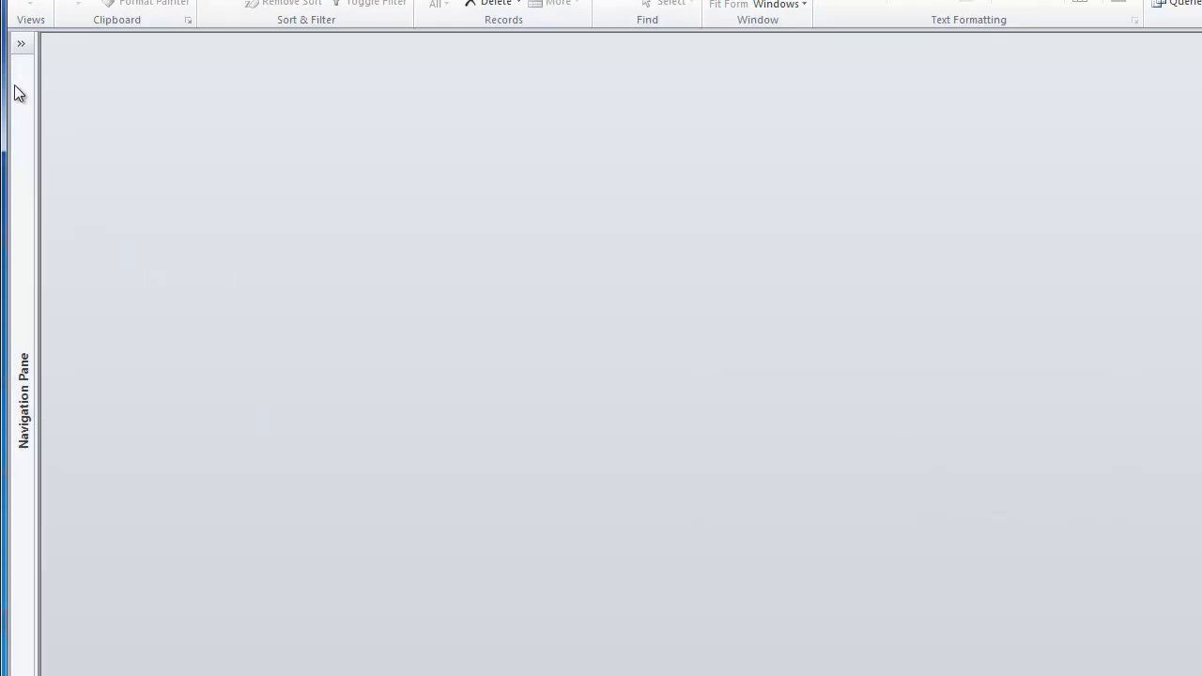
Expand the Navigation Pane and create a split form based on the tblSiswa table
left_click(20, 43)
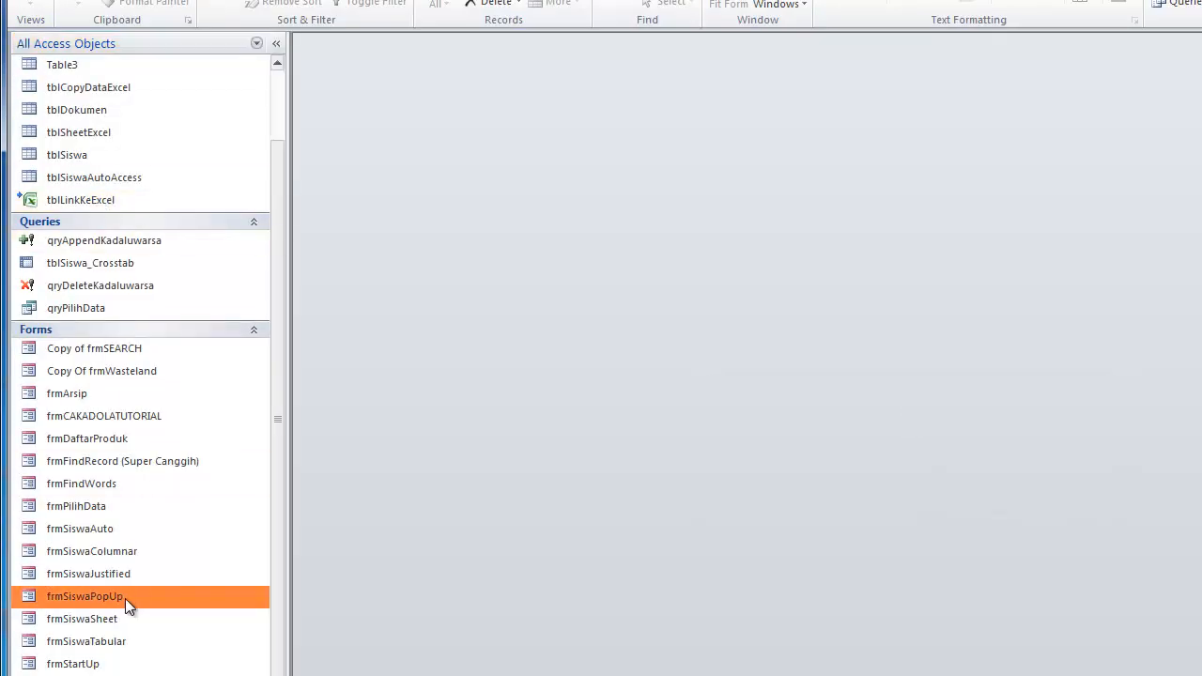
left_click(81, 157)
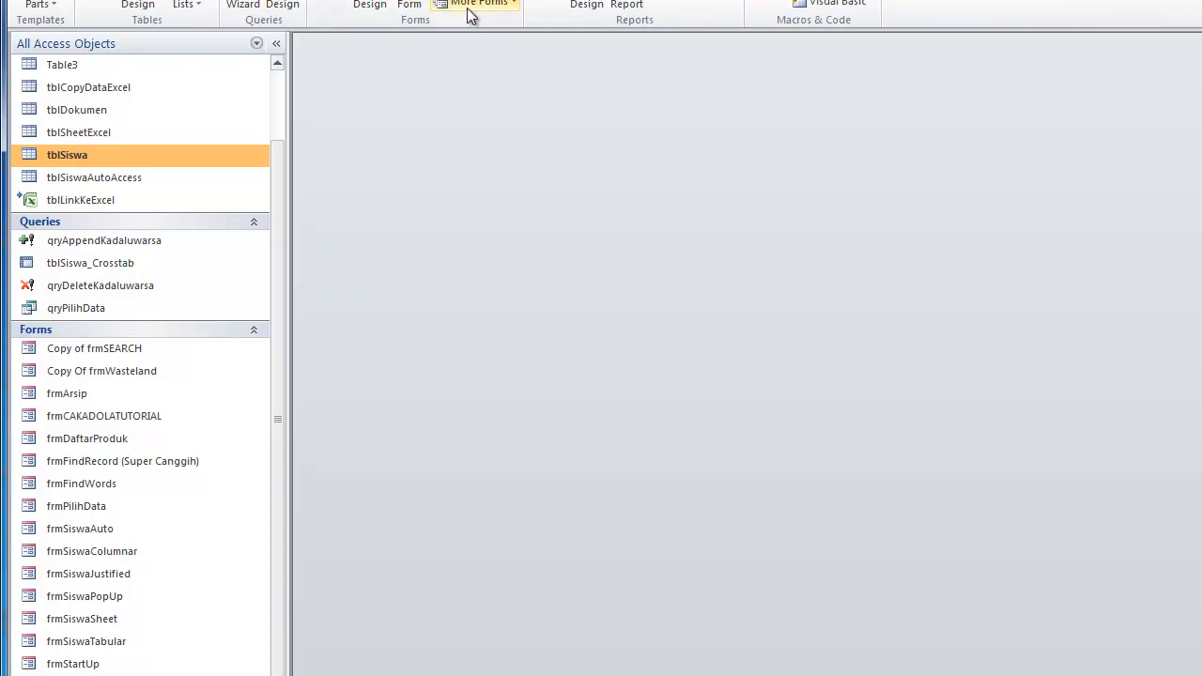
left_click(474, 4)
left_click(495, 122)
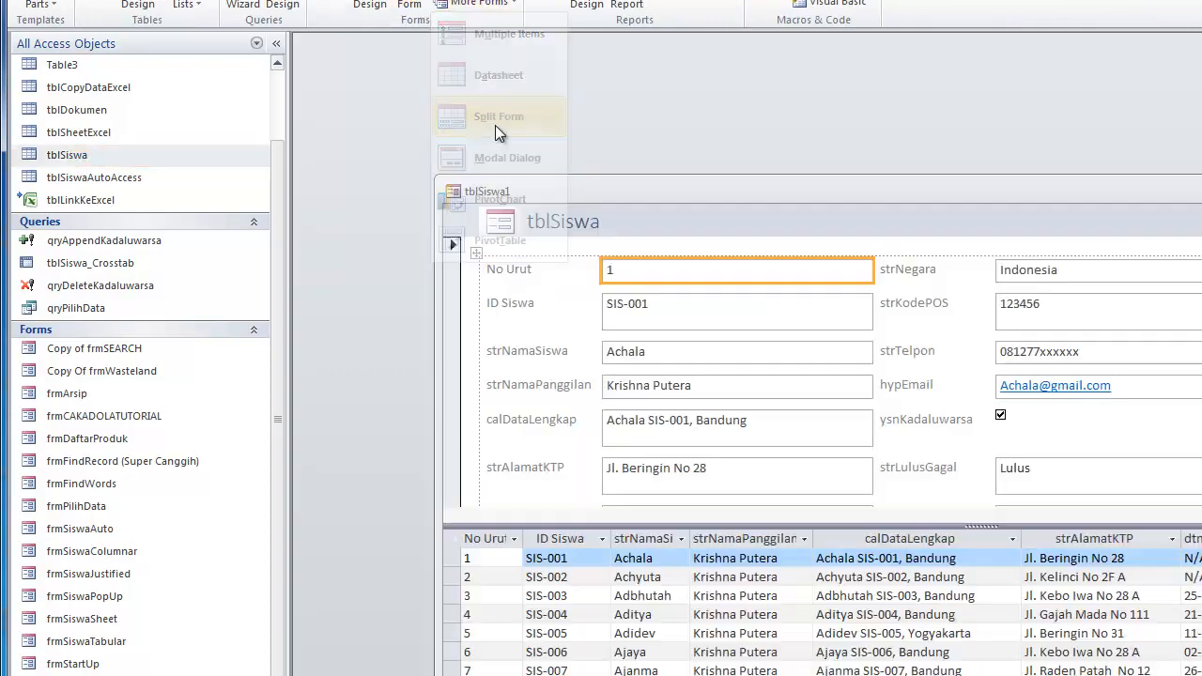
Maximize the tblSiswa split form and lower its divider to give the upper form section more height
left_click_drag(665, 141, 571, 118)
left_click(1201, 114)
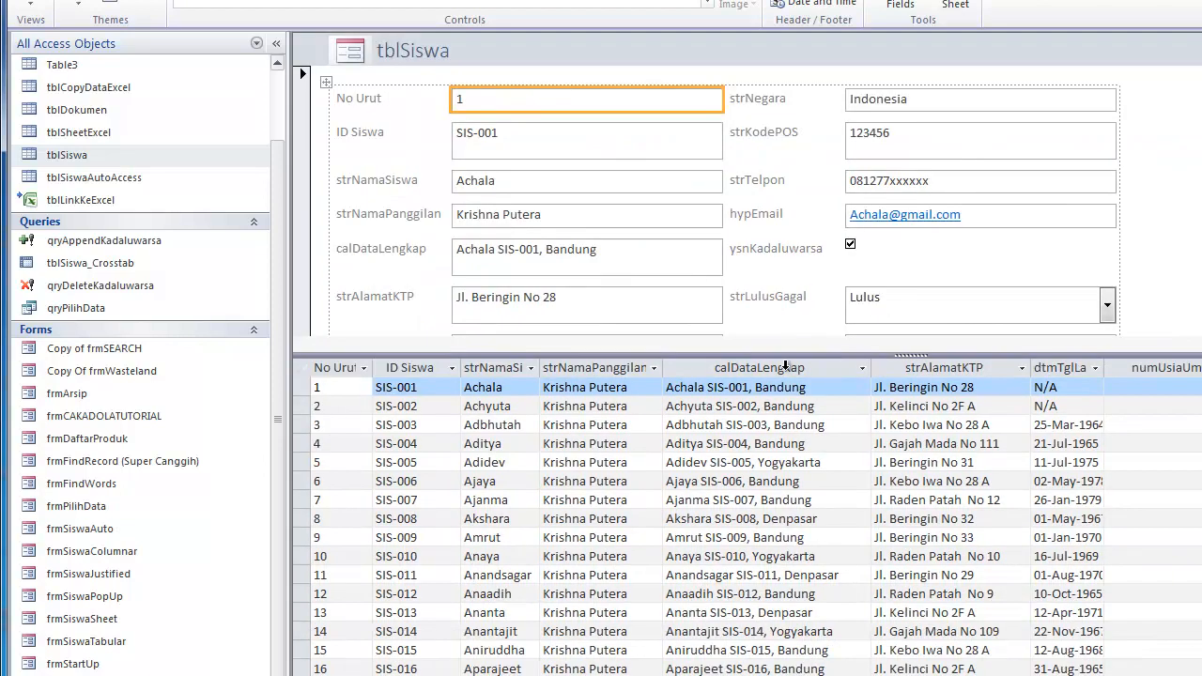
left_click_drag(707, 355, 693, 460)
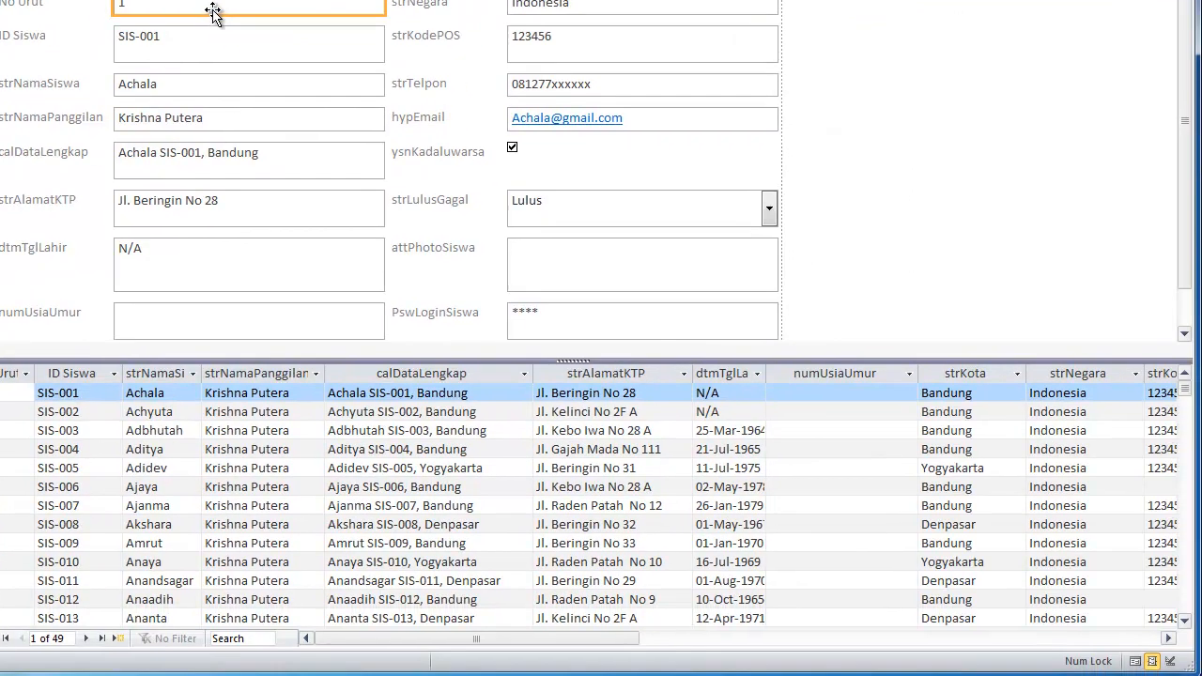
Select the third and then the eleventh student record in the datasheet to compare them with the form section
left_click(178, 432)
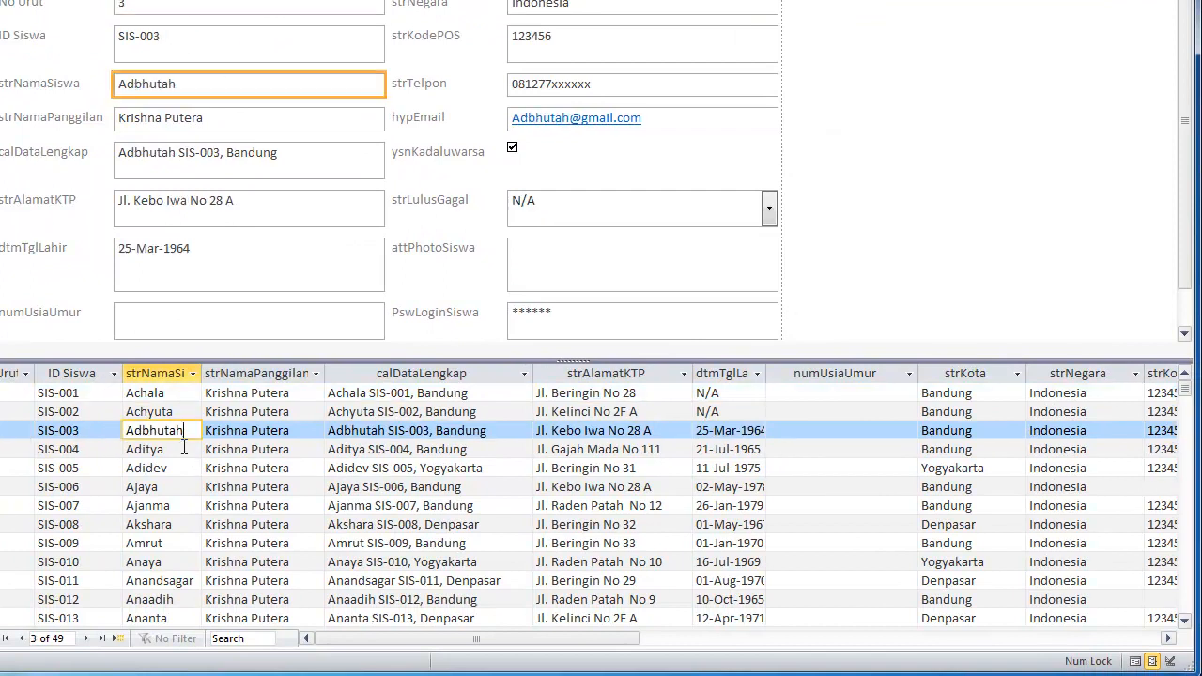
left_click(162, 576)
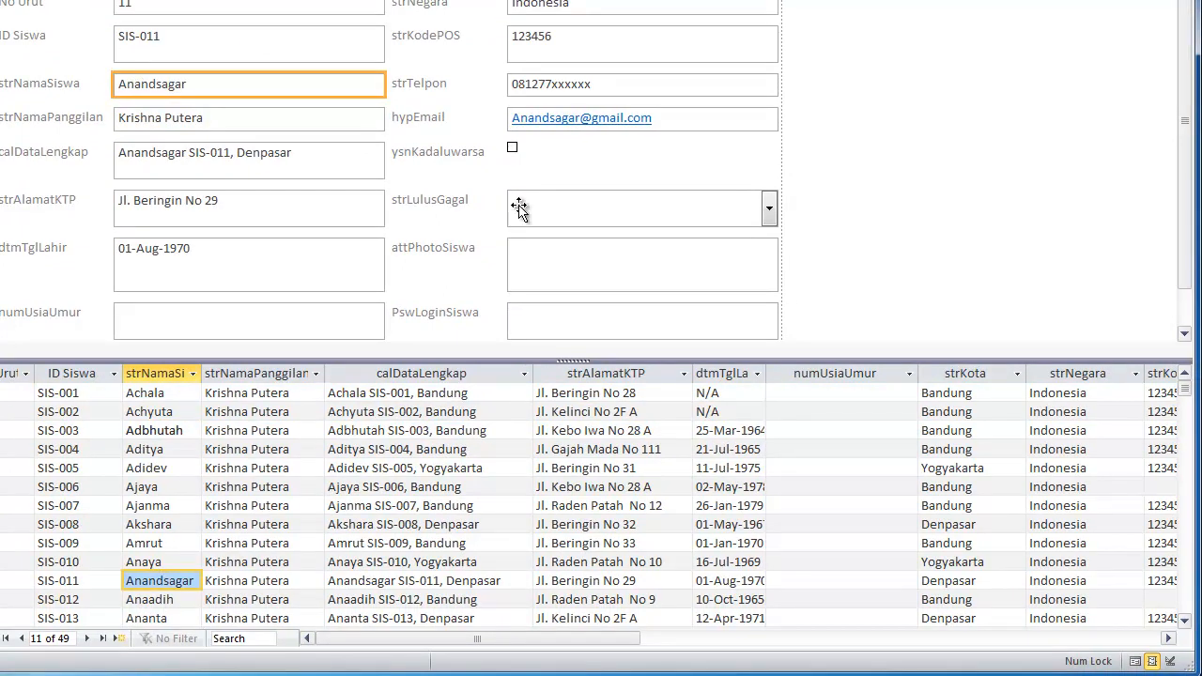
left_click(852, 136)
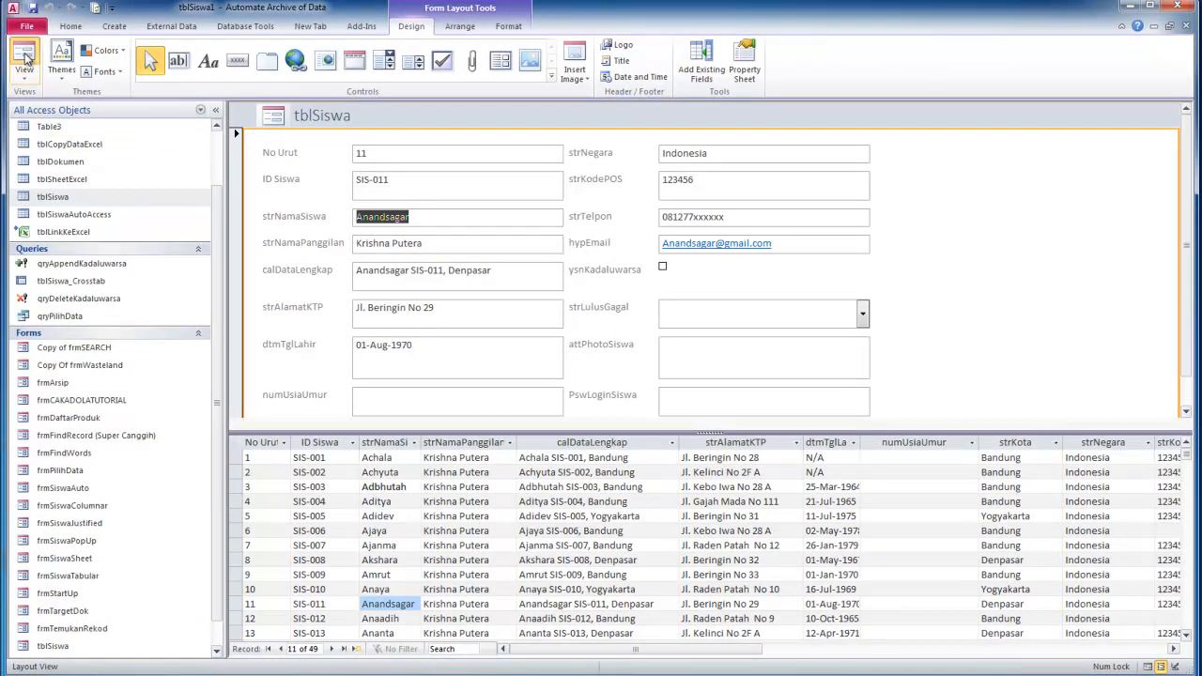
Switch the split form to Form View and step through its fields from record 11 to the attPhotoSiswa field of record 12
left_click(25, 58)
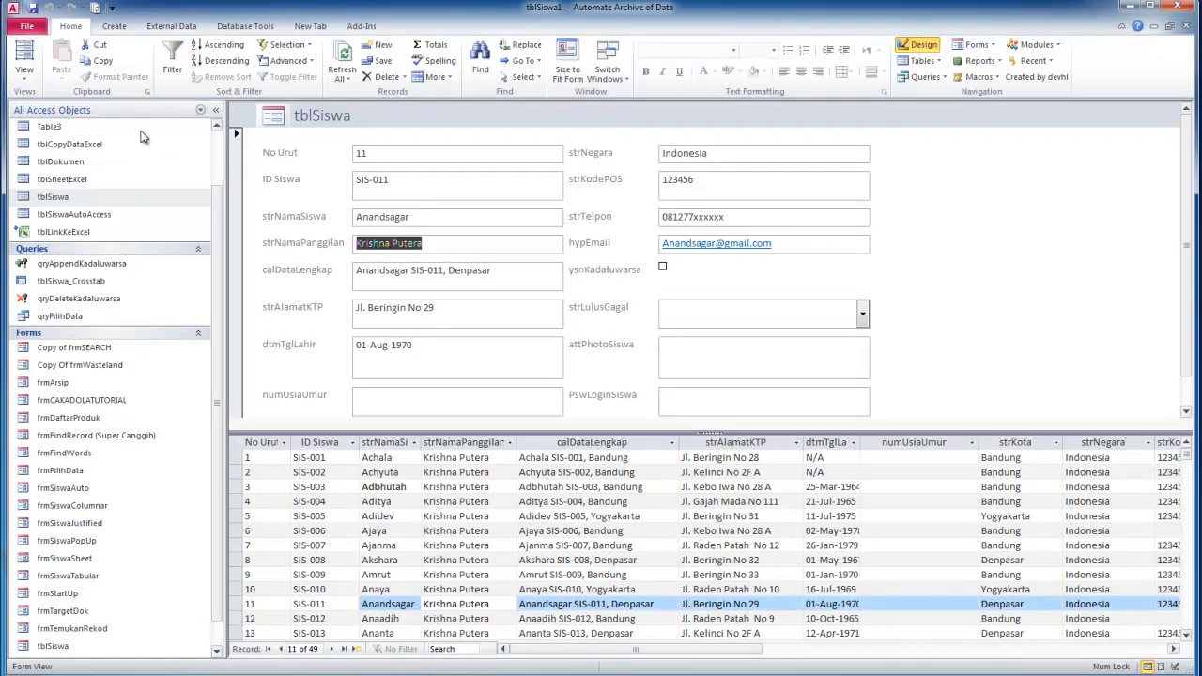
left_click(405, 159)
key("Tab")
key("Tab")
key("Tab")
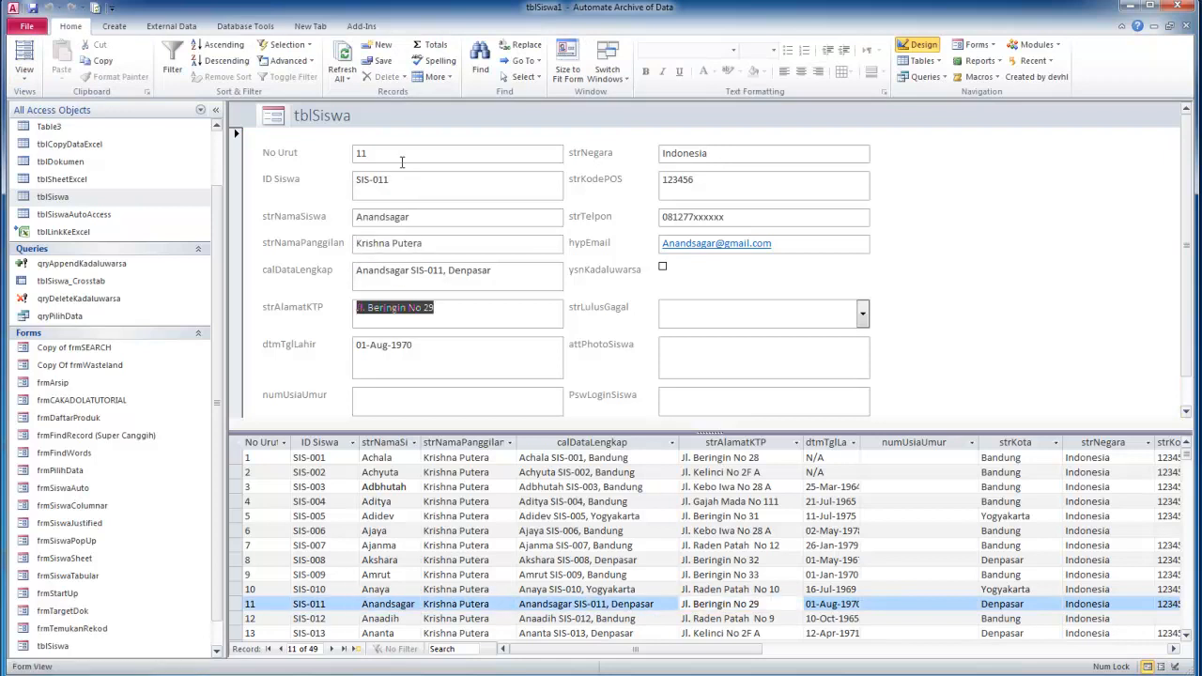
key("Tab")
key("Tab")
key("Tab")
key("Tab")
key("Tab")
key("Tab")
key("Tab")
key("Tab")
key("Tab")
key("Tab")
key("Tab")
key("Tab")
key("Tab")
key("Tab")
key("Tab")
key("Tab")
key("Tab")
key("Tab")
key("Tab")
key("Tab")
key("Tab")
key("Tab")
key("Tab")
key("Tab")
key("Tab")
key("Tab")
key("Tab")
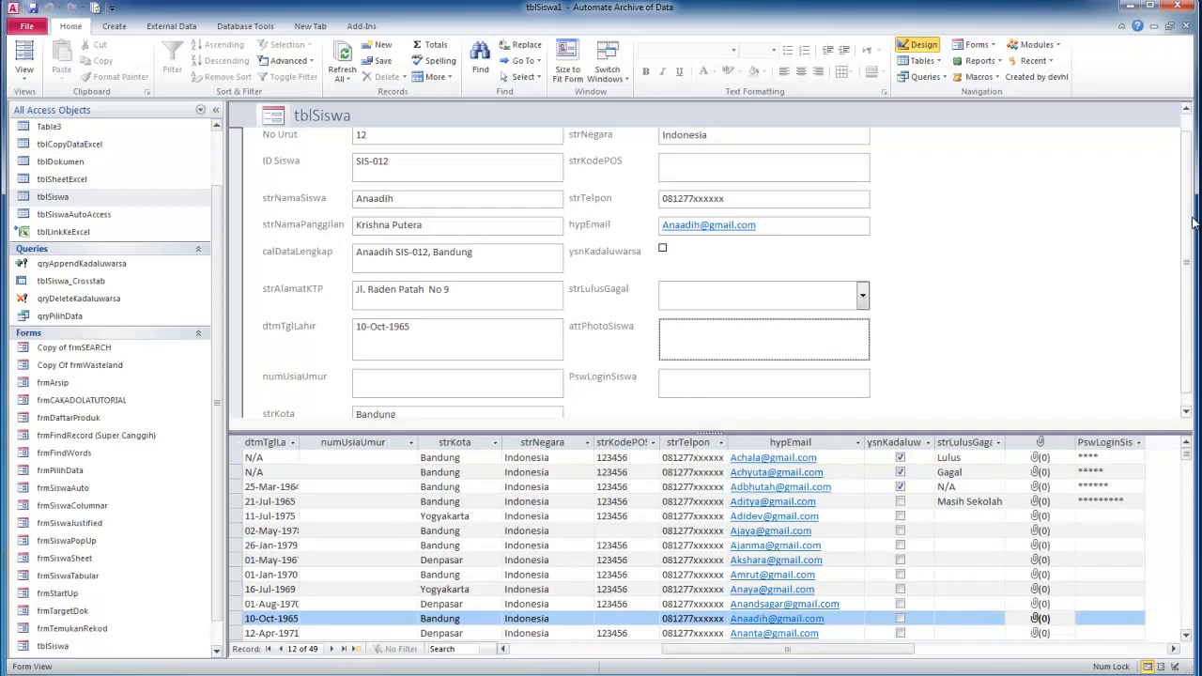
scroll(1193, 221, "up", 1)
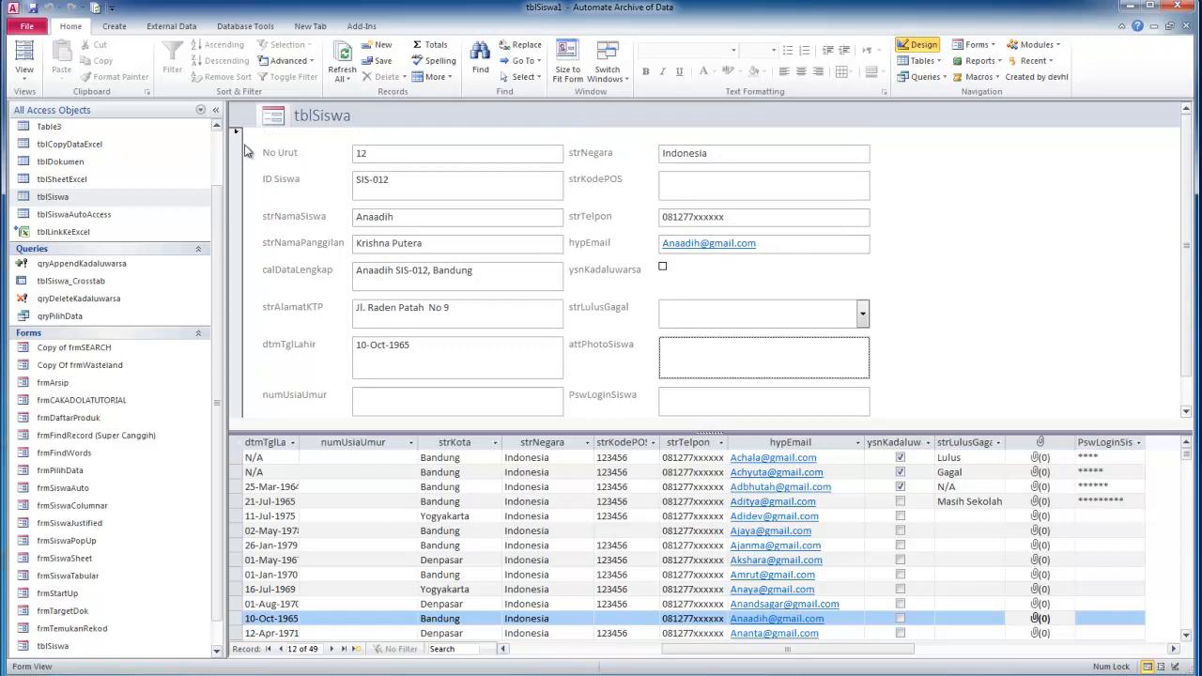